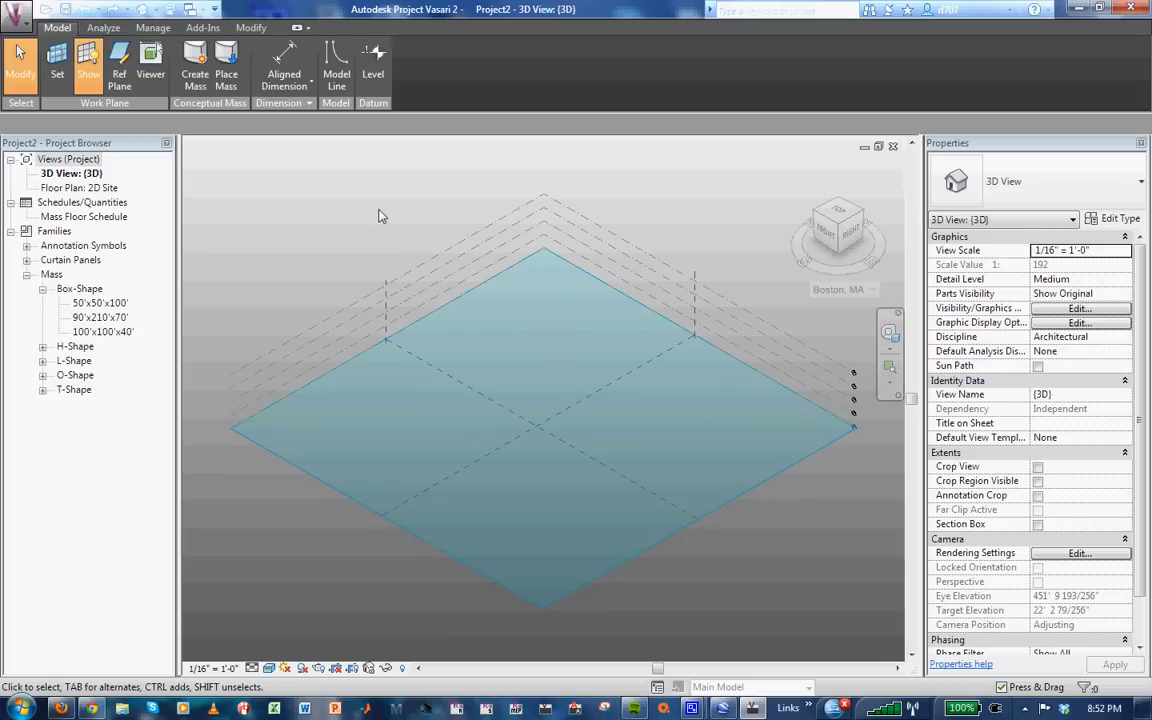
Search the project location by internet mapping for Stanford University in Palo Alto and accept the first suggested address.
click(104, 28)
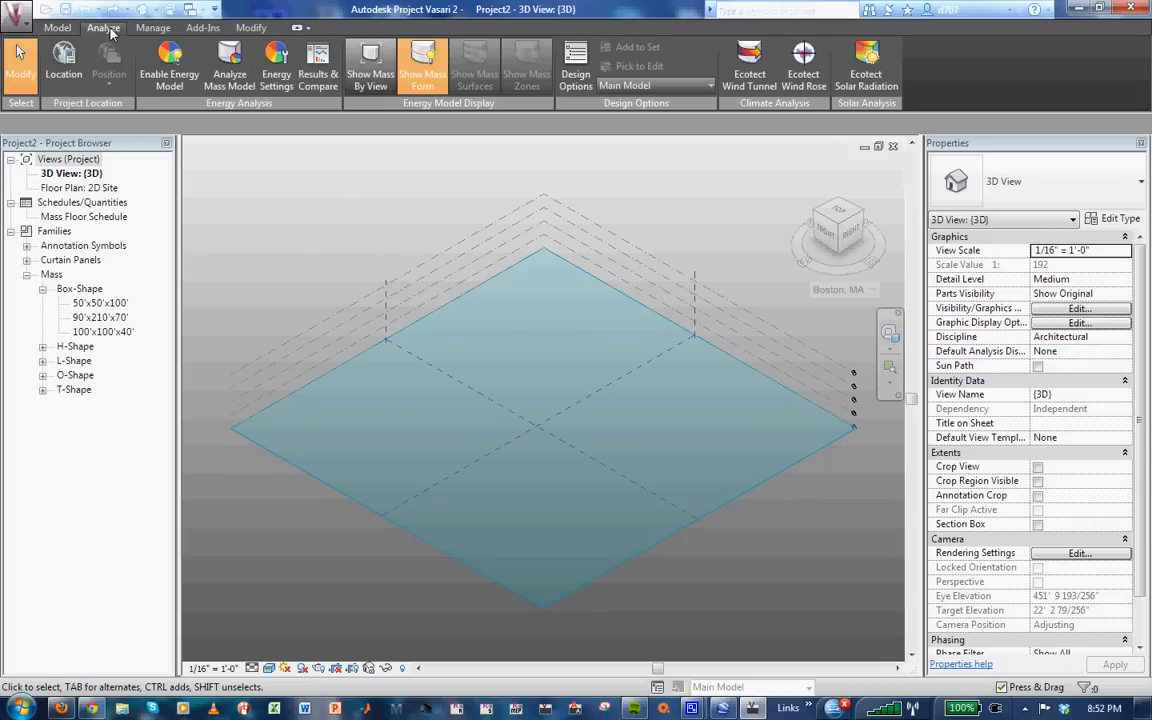
click(63, 60)
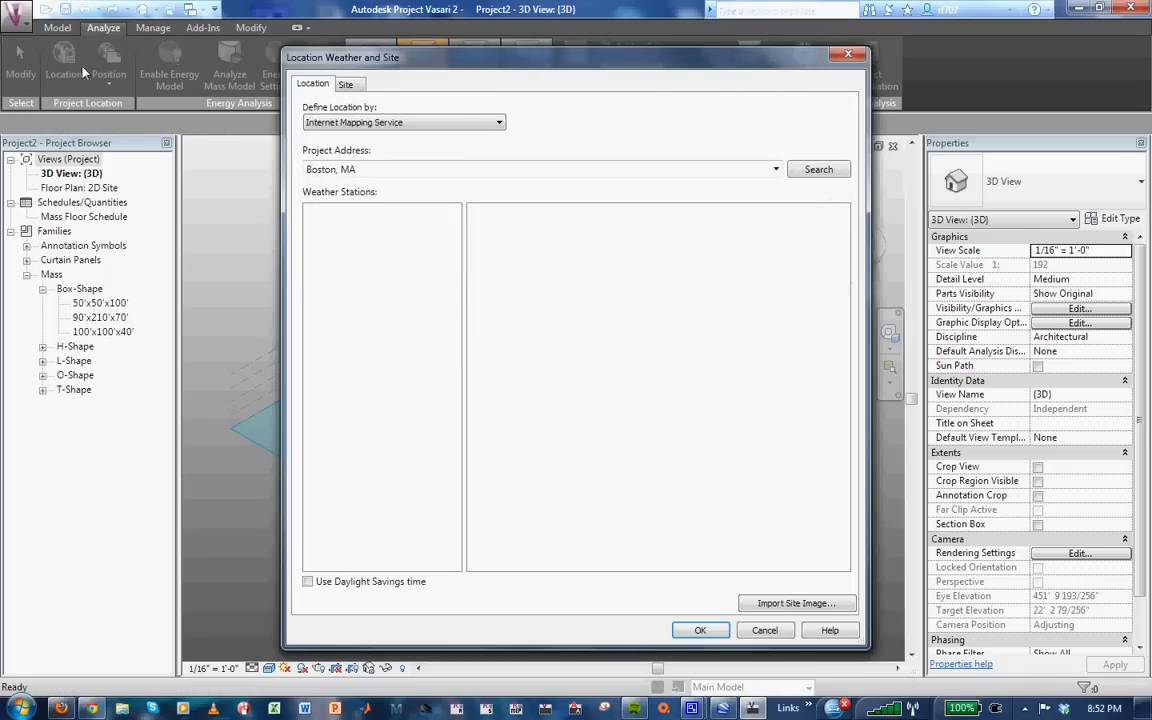
triple_click(360, 171)
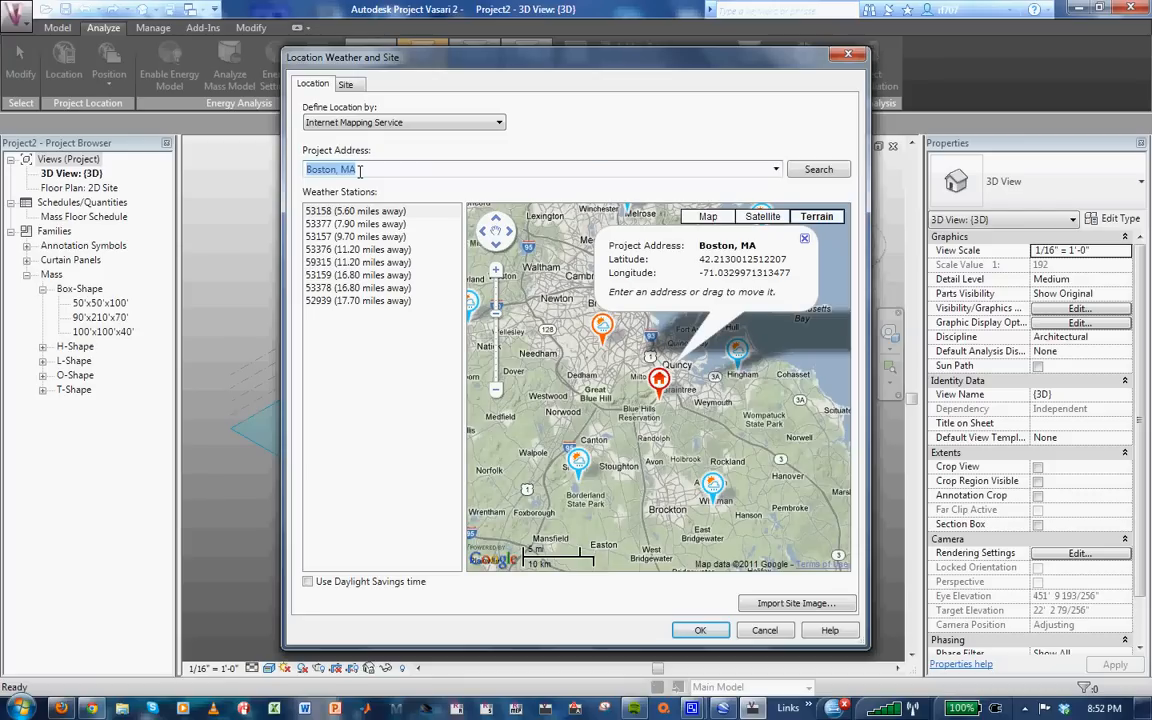
text(Stanford University, 701 Welch Rd #3328, Palo Alto, CA 94304, USA)
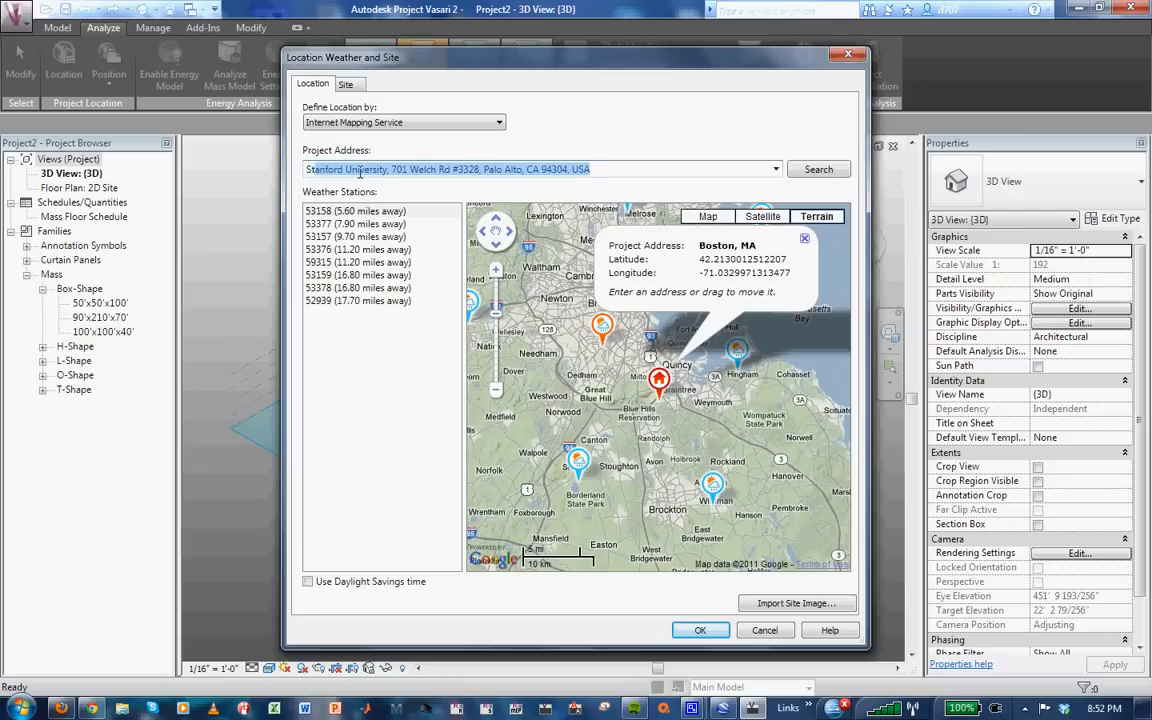
click(644, 170)
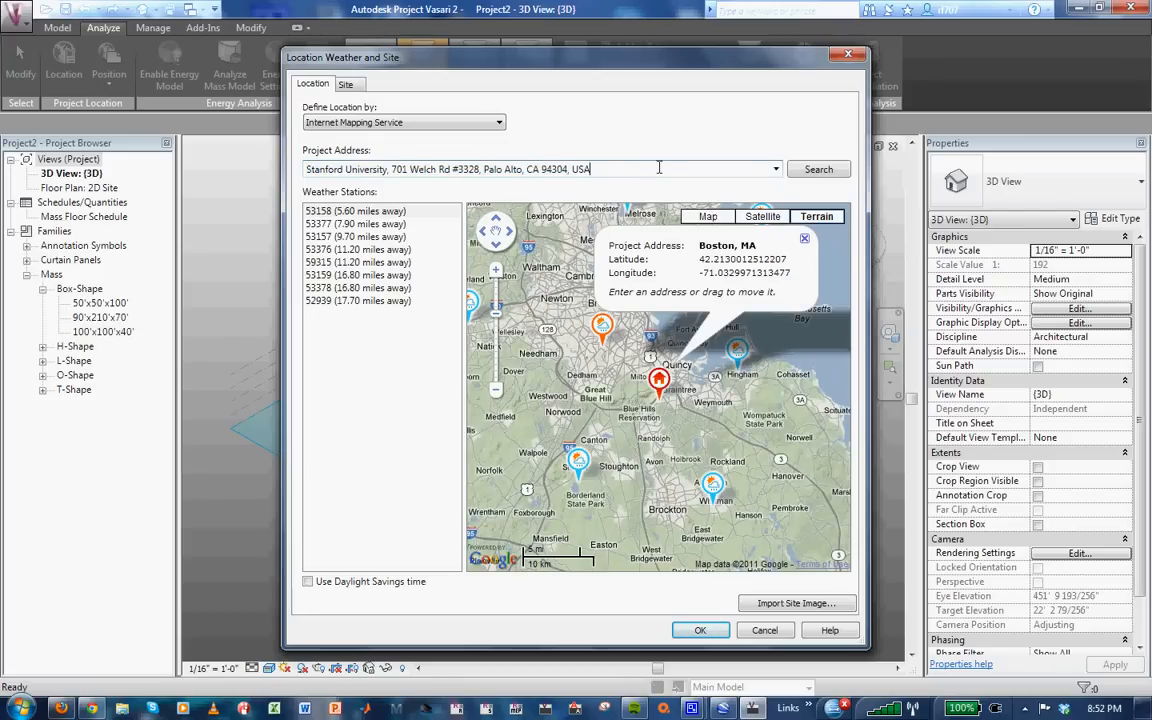
click(812, 171)
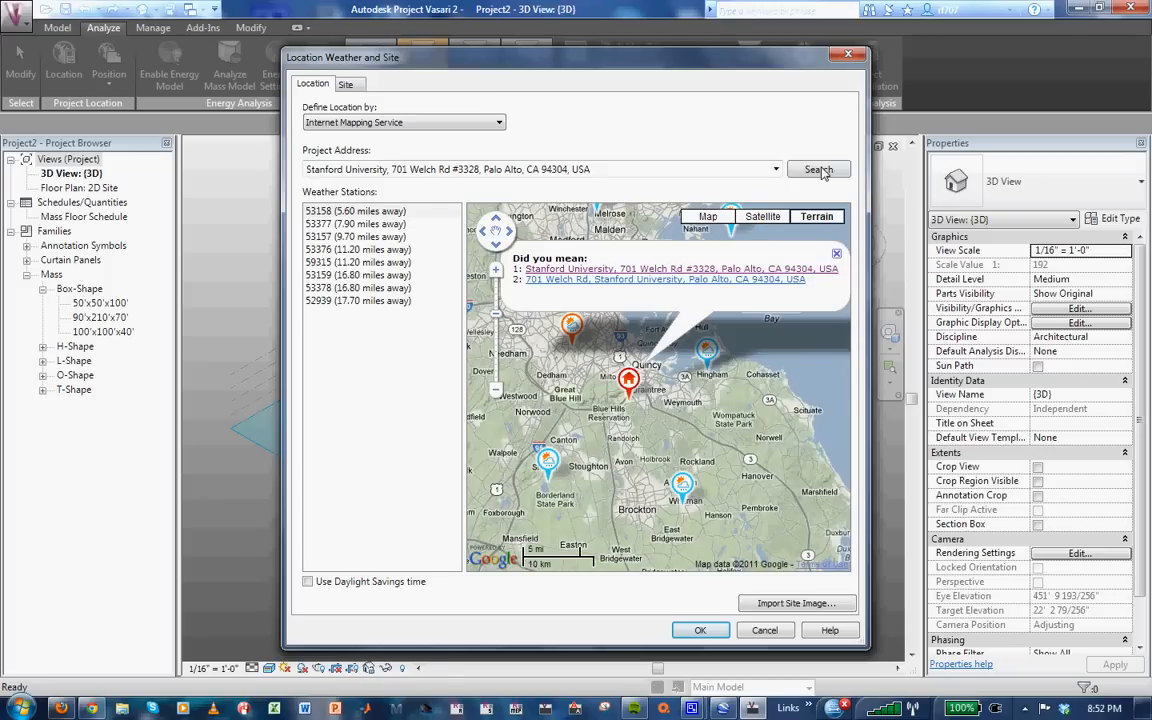
click(745, 268)
click(808, 170)
click(746, 268)
click(826, 270)
Move the project location marker on the map to the field north of the campus lake, at about 37.4264, -122.1769.
click(497, 266)
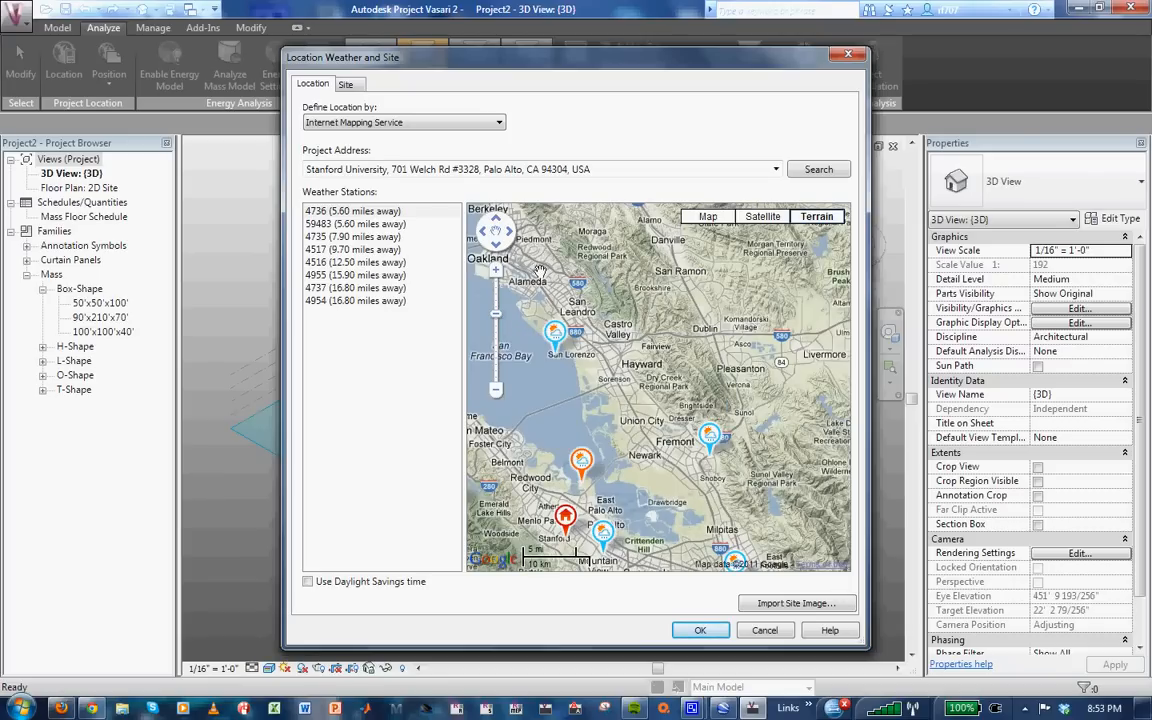
click(495, 270)
drag(500, 436, 579, 226)
click(495, 270)
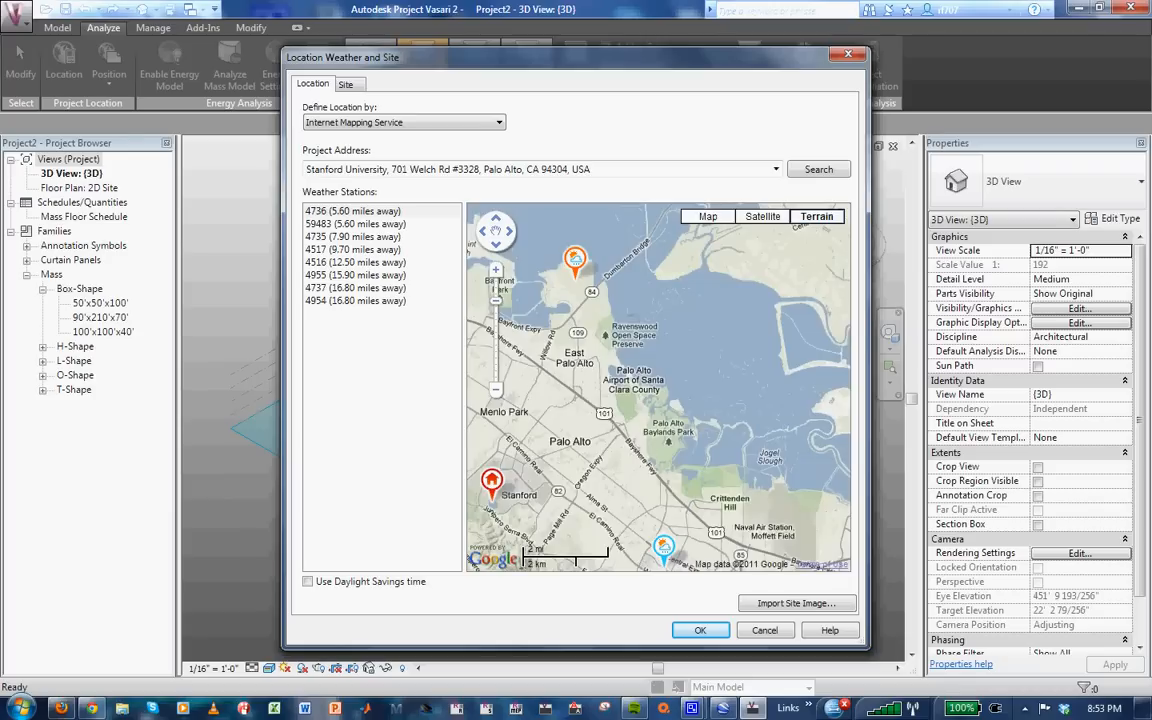
drag(485, 352, 627, 255)
click(495, 270)
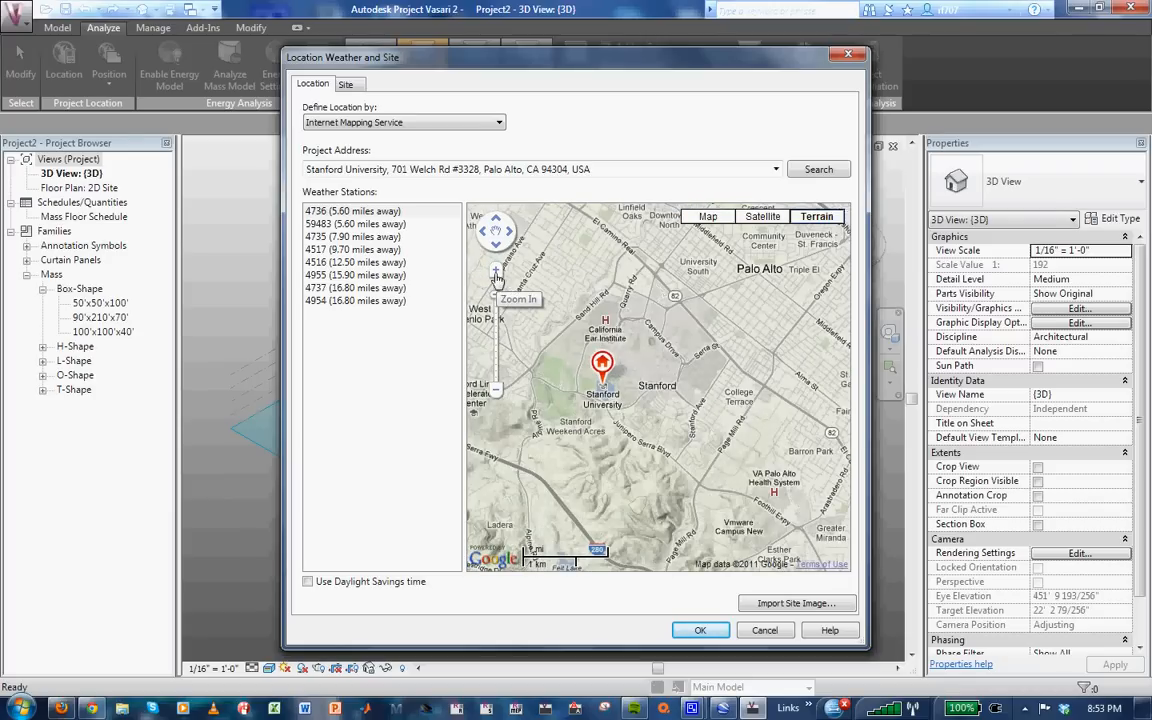
click(495, 270)
mouse_move(680, 392)
mouse_down()
mouse_move(715, 428)
mouse_move(848, 508)
mouse_move(831, 456)
mouse_up()
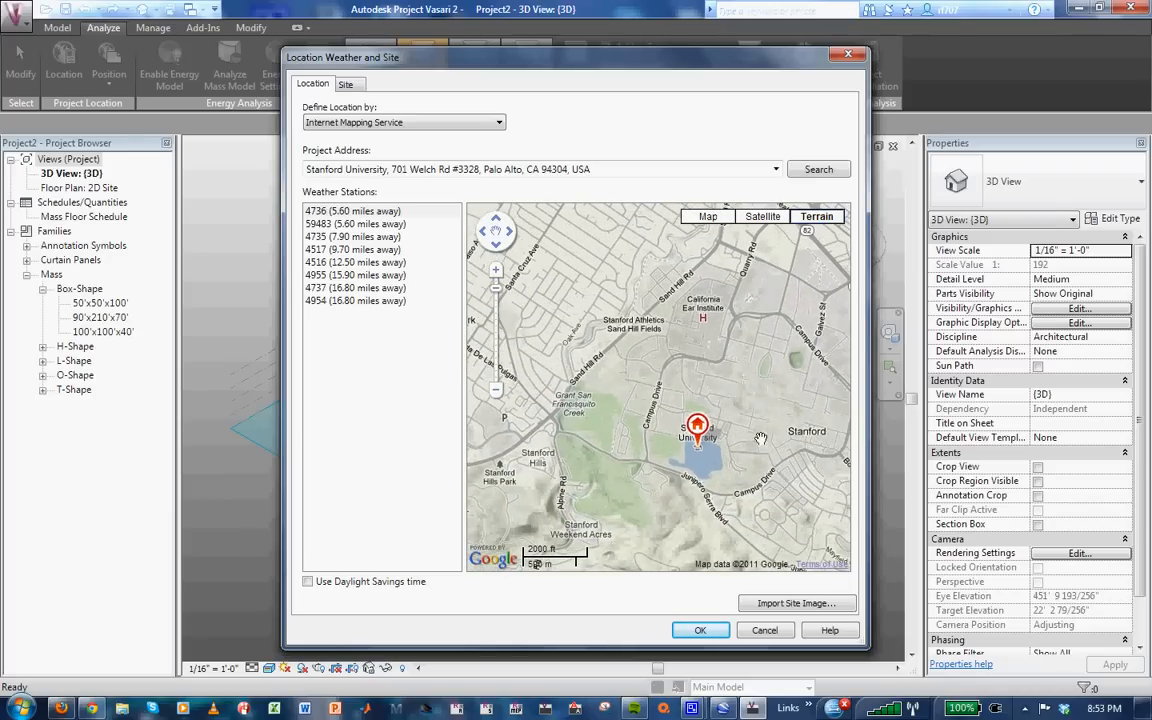
click(713, 433)
mouse_move(713, 433)
mouse_down()
mouse_move(709, 375)
mouse_move(697, 397)
mouse_move(695, 386)
mouse_up()
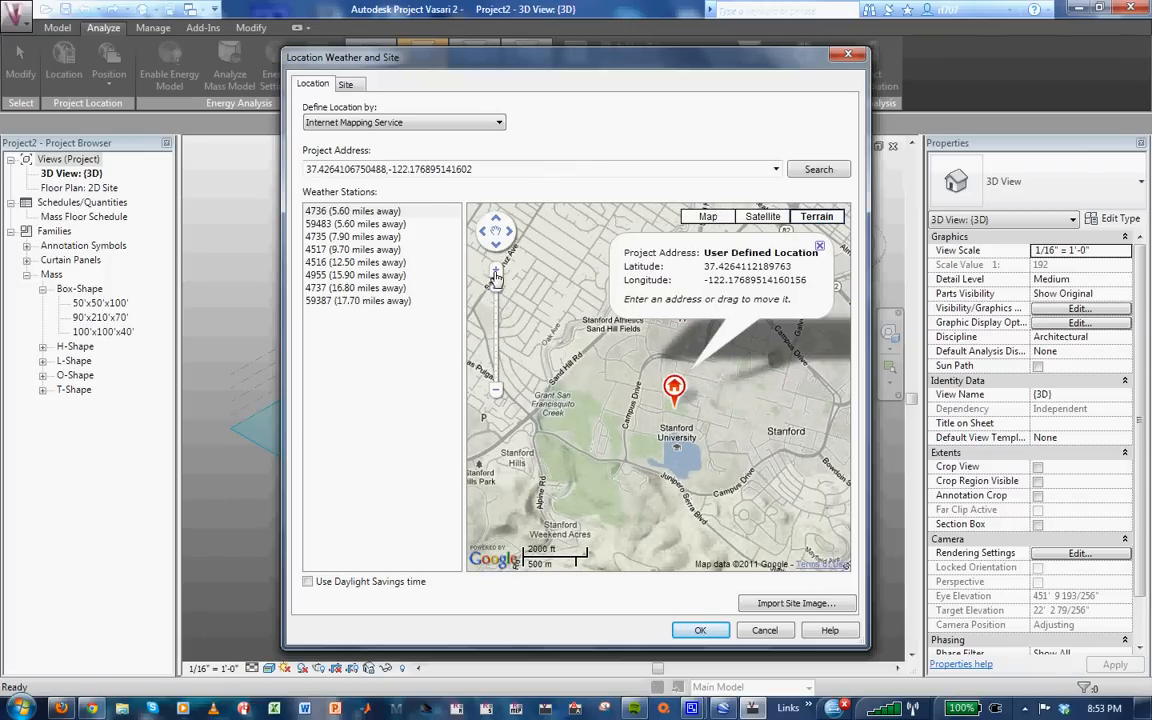
click(820, 248)
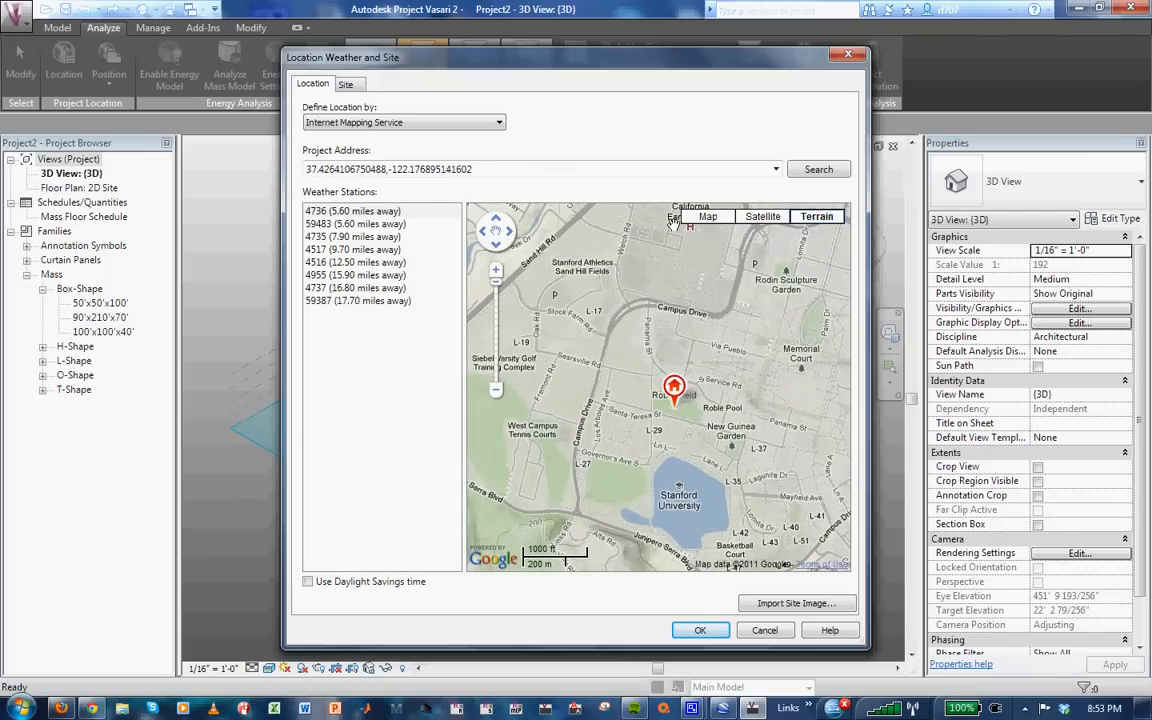
Choose weather station 4736 for the project and import the satellite site image at Level 1.
click(357, 212)
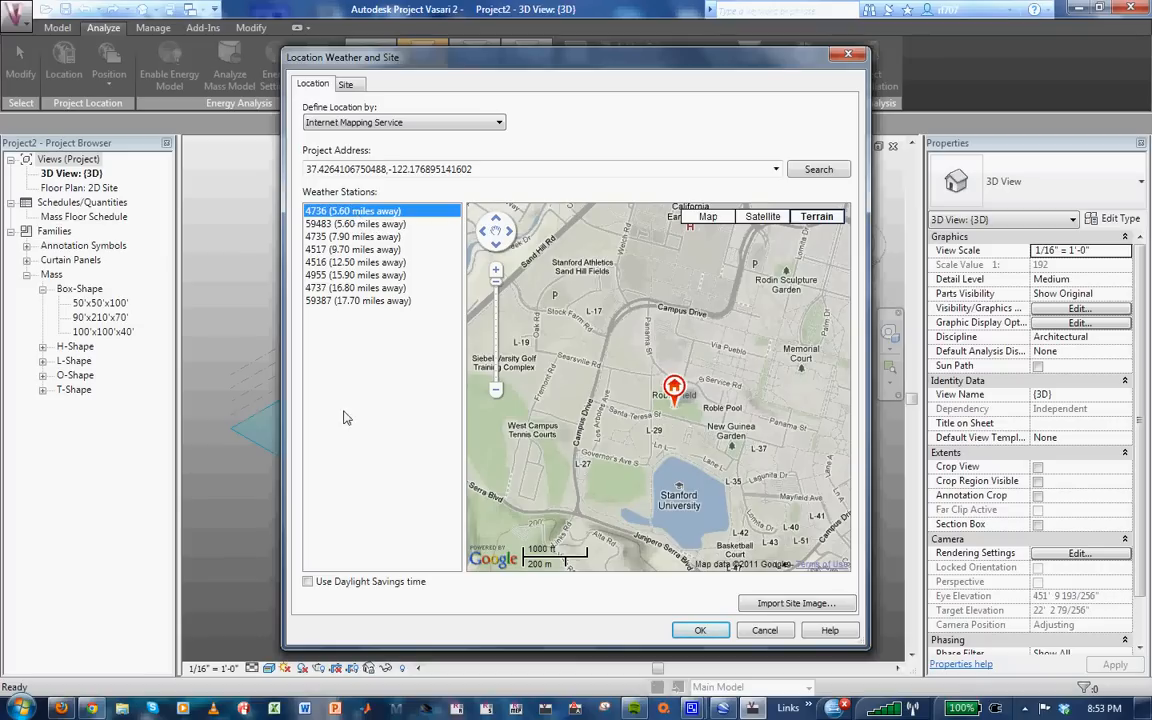
click(797, 603)
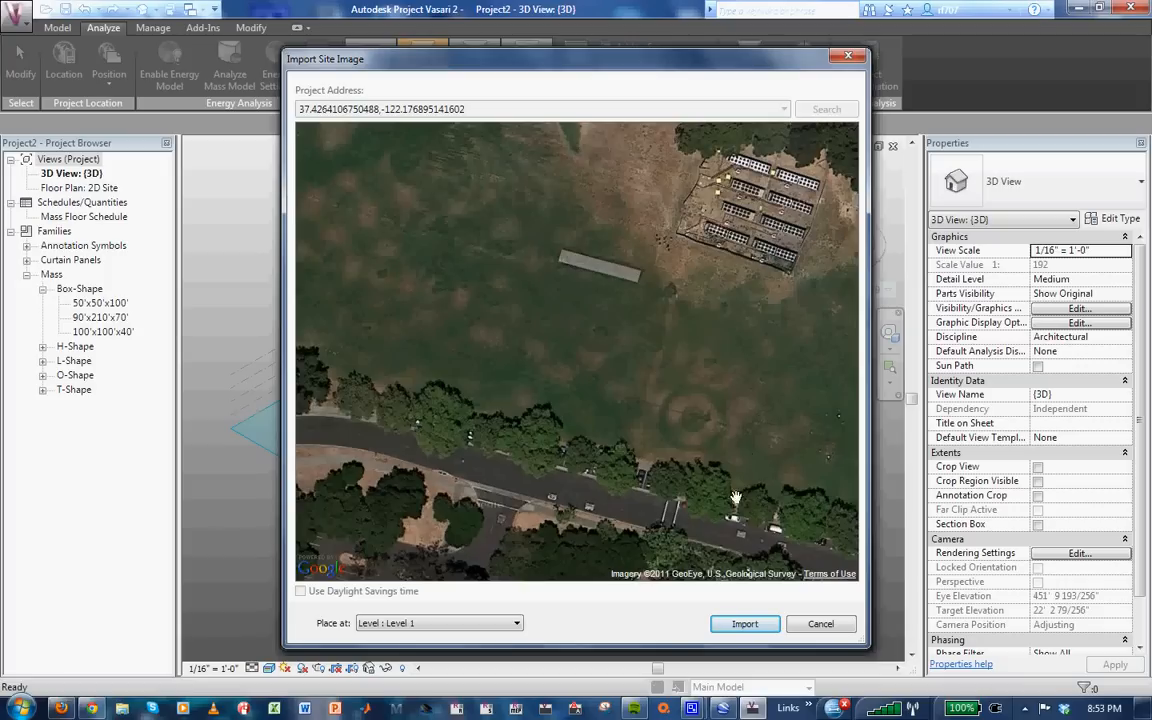
click(744, 625)
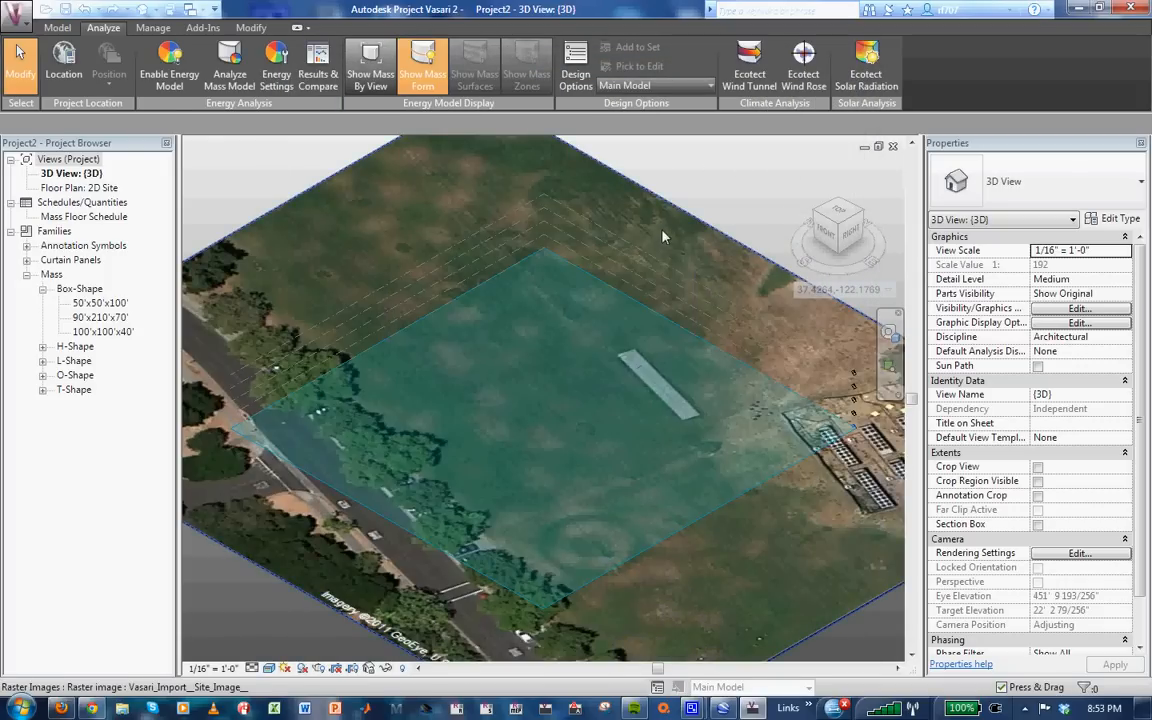
Create a new in-place mass and sketch a long rectangle on Level 1 beside the road, northwest of the work plane.
shift+middle_drag(648, 225, 730, 215)
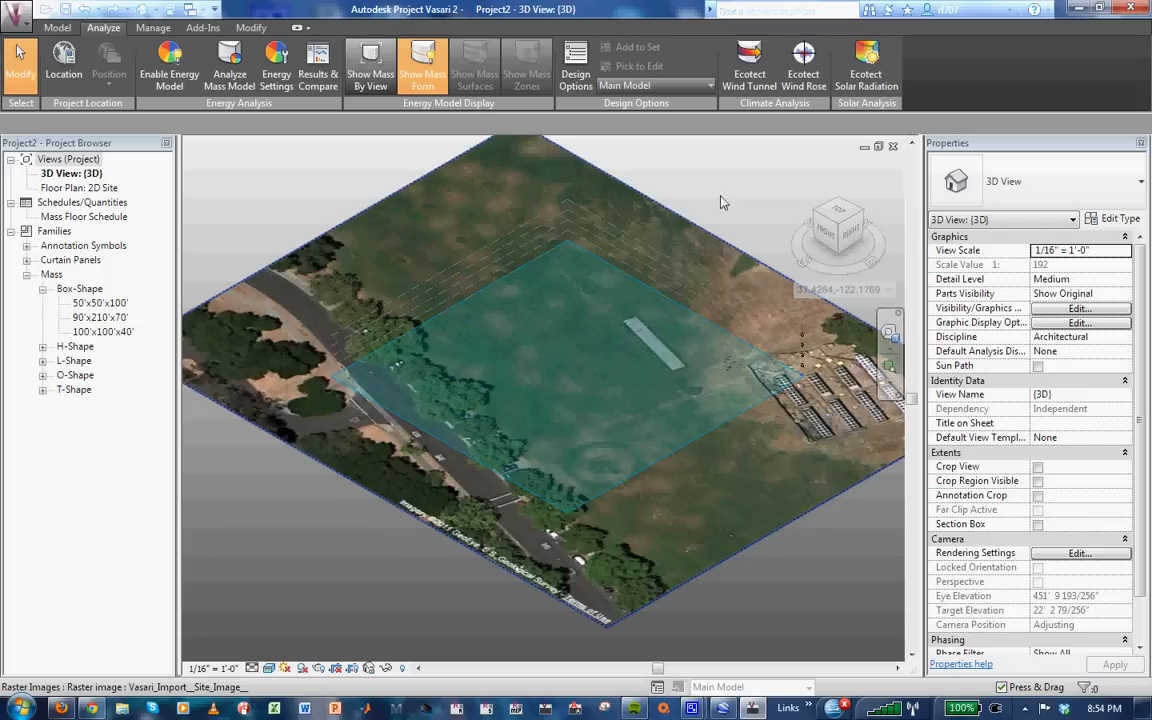
click(58, 28)
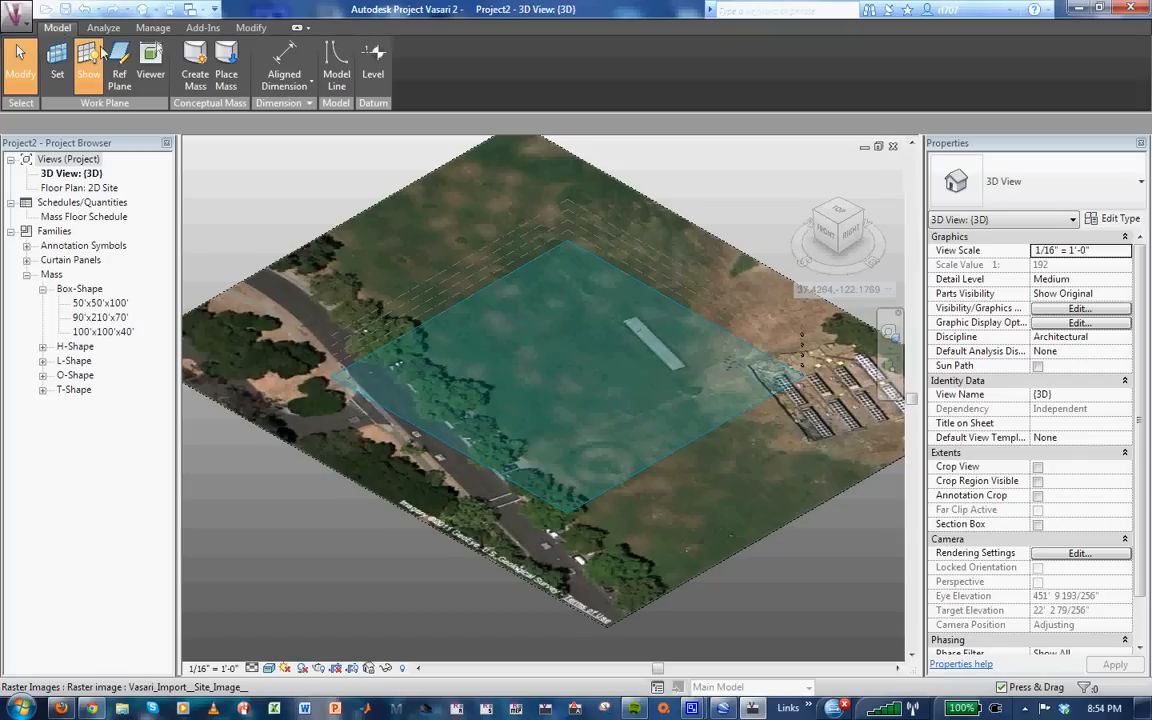
click(196, 74)
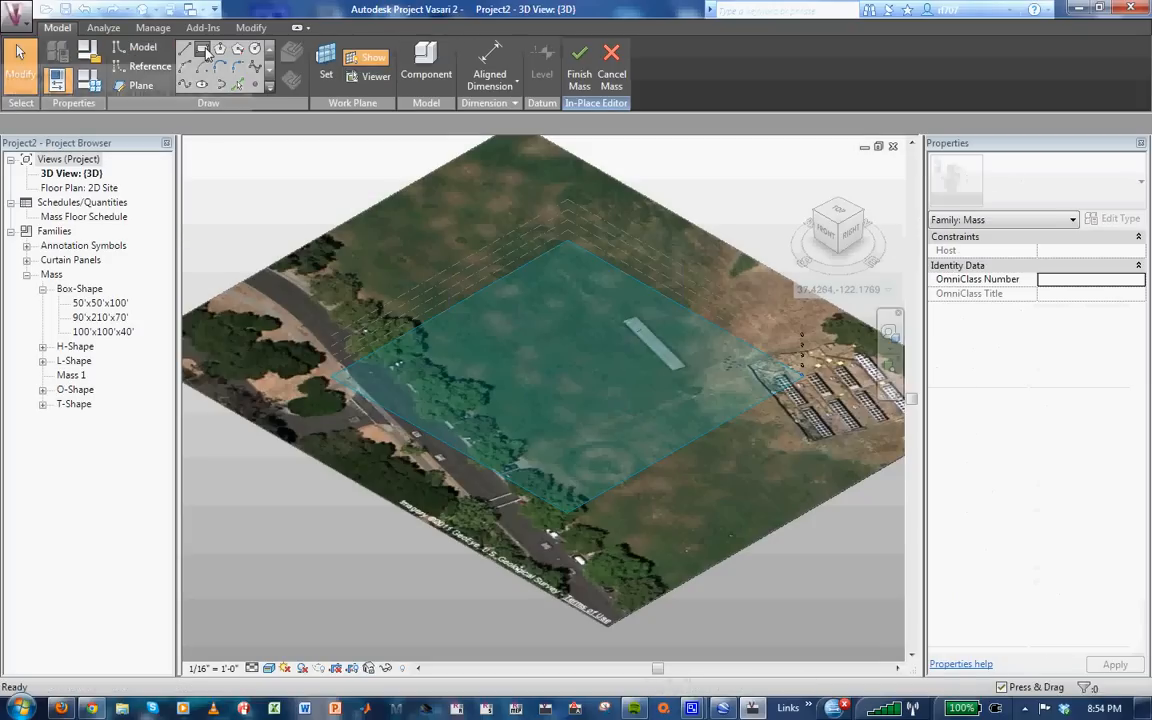
click(203, 50)
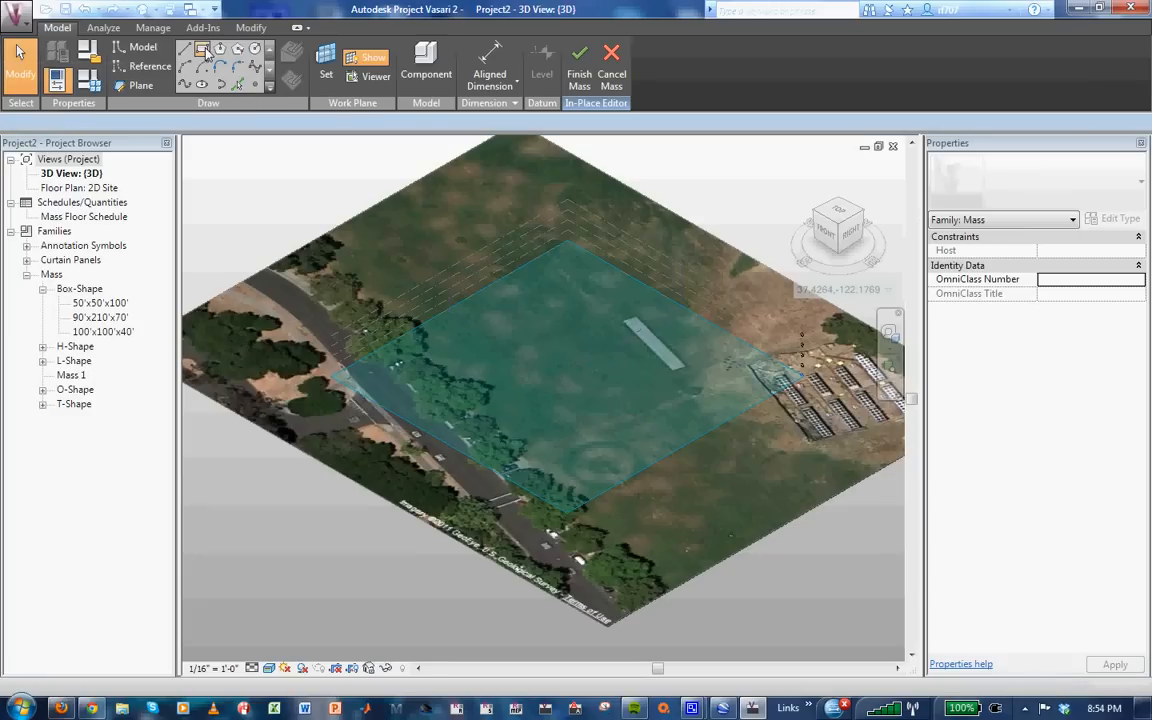
click(271, 293)
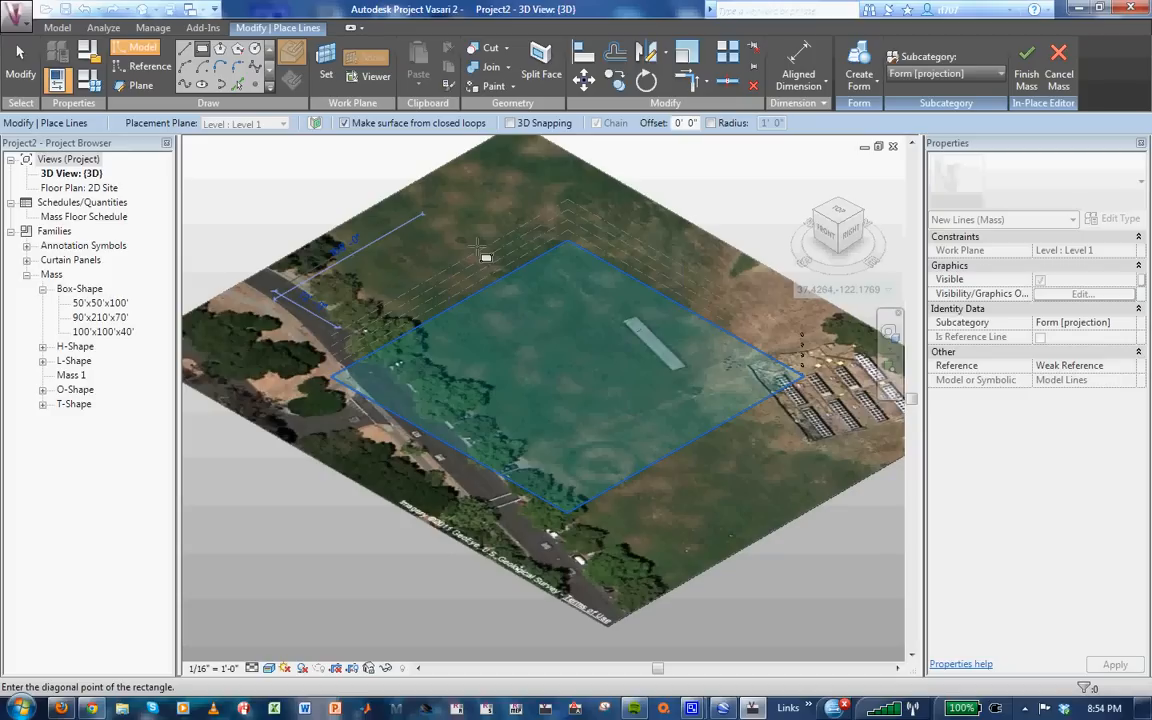
click(478, 247)
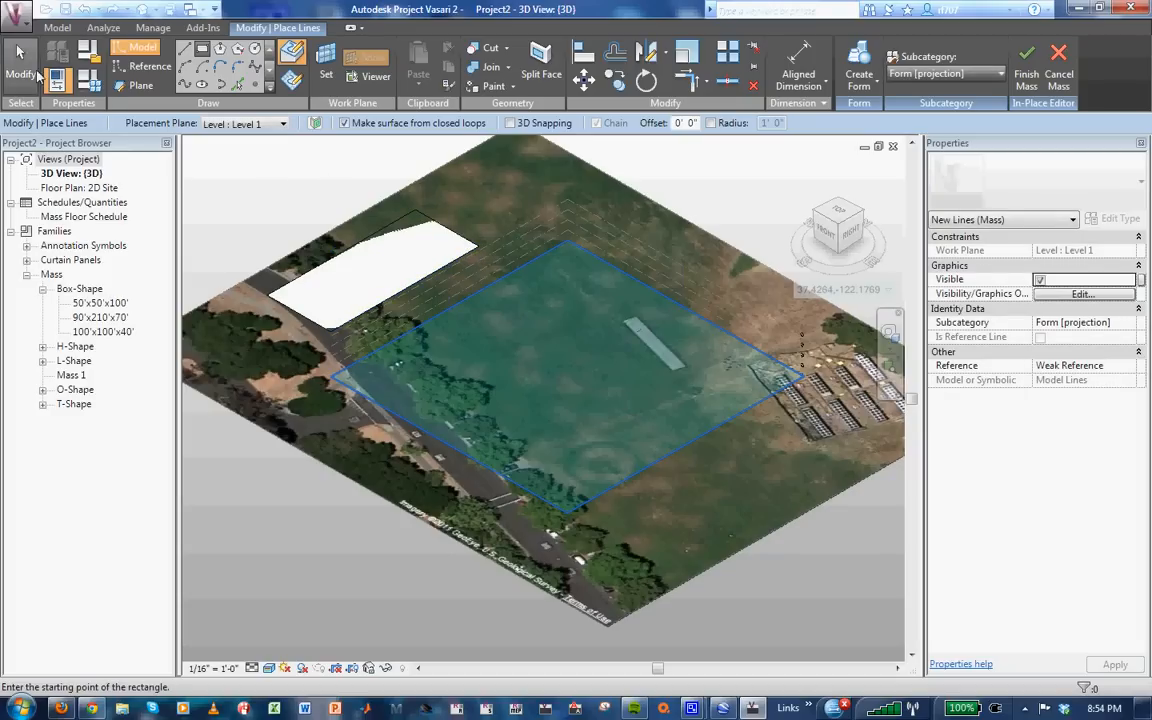
click(21, 62)
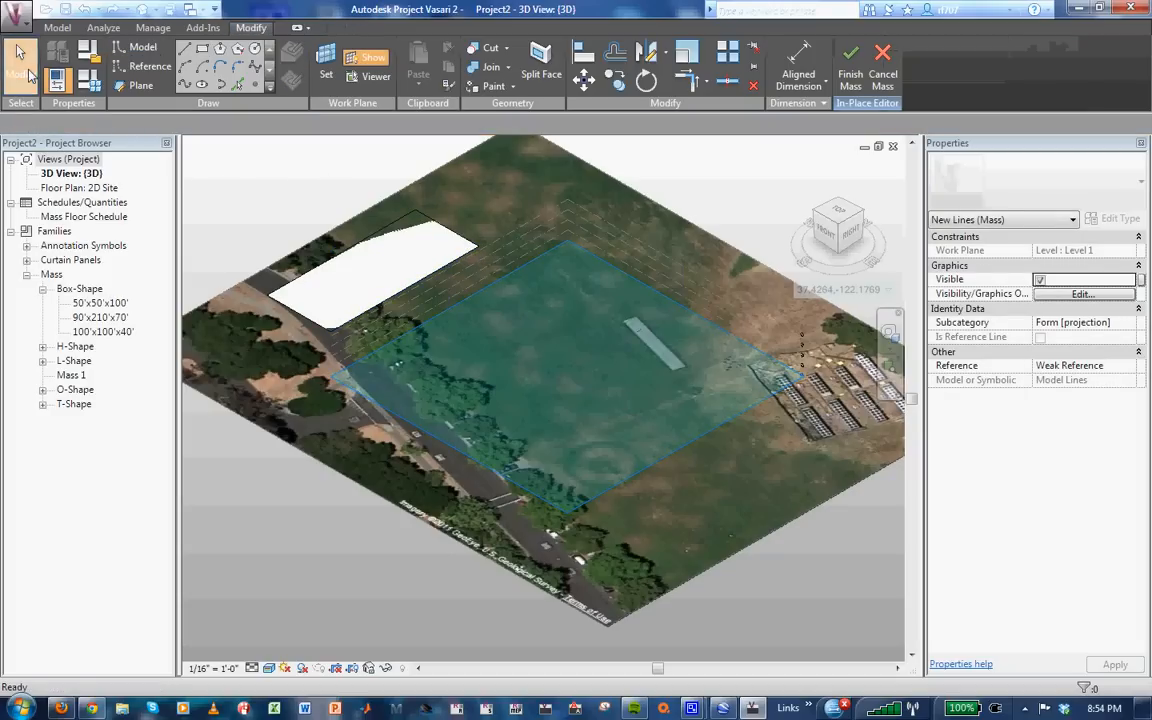
Extrude the long rectangle upward into a box-shaped building and finish the mass.
click(376, 249)
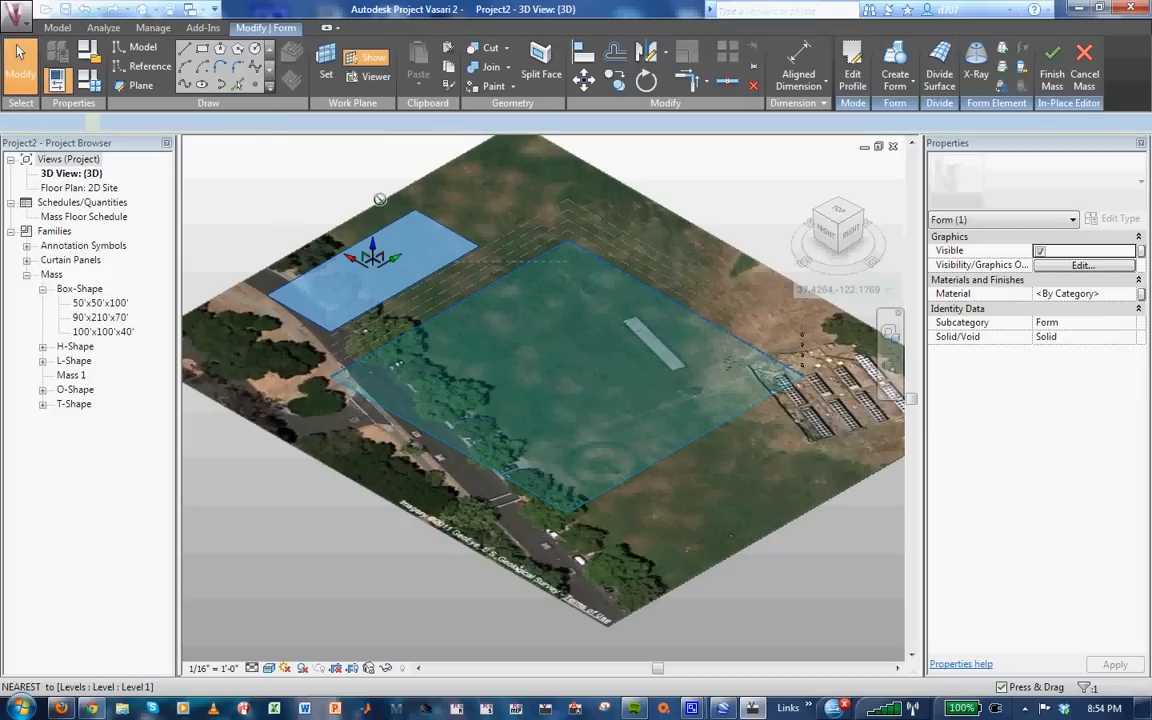
drag(373, 246, 379, 192)
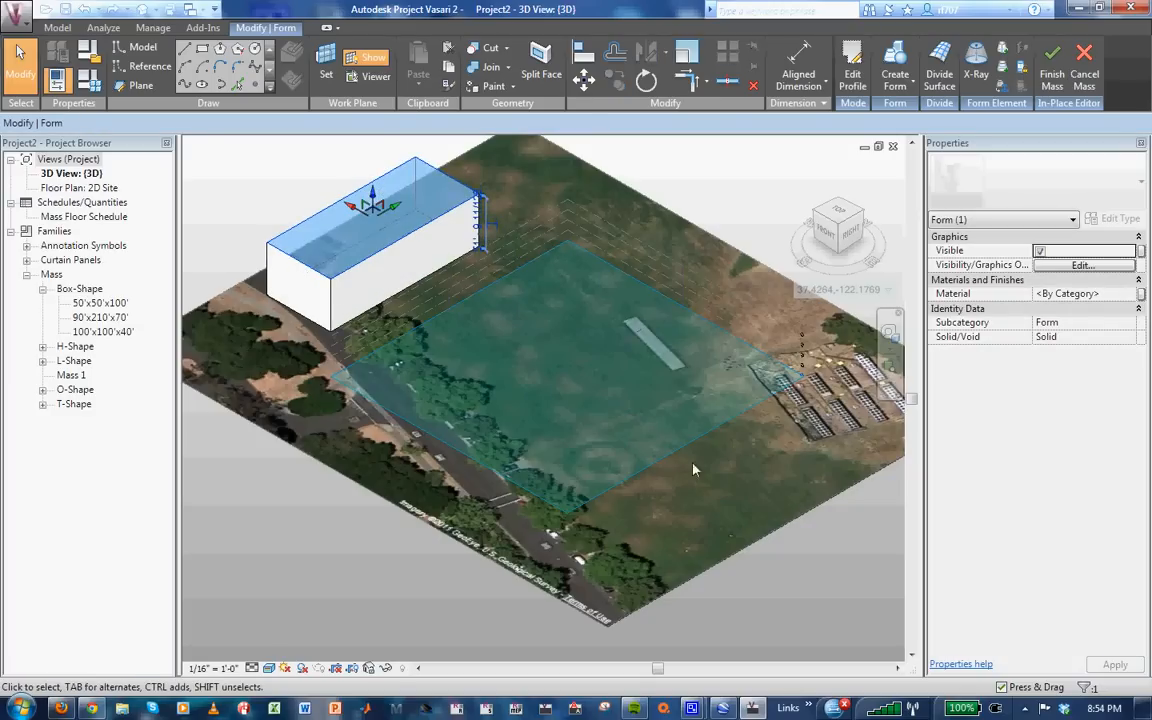
click(652, 432)
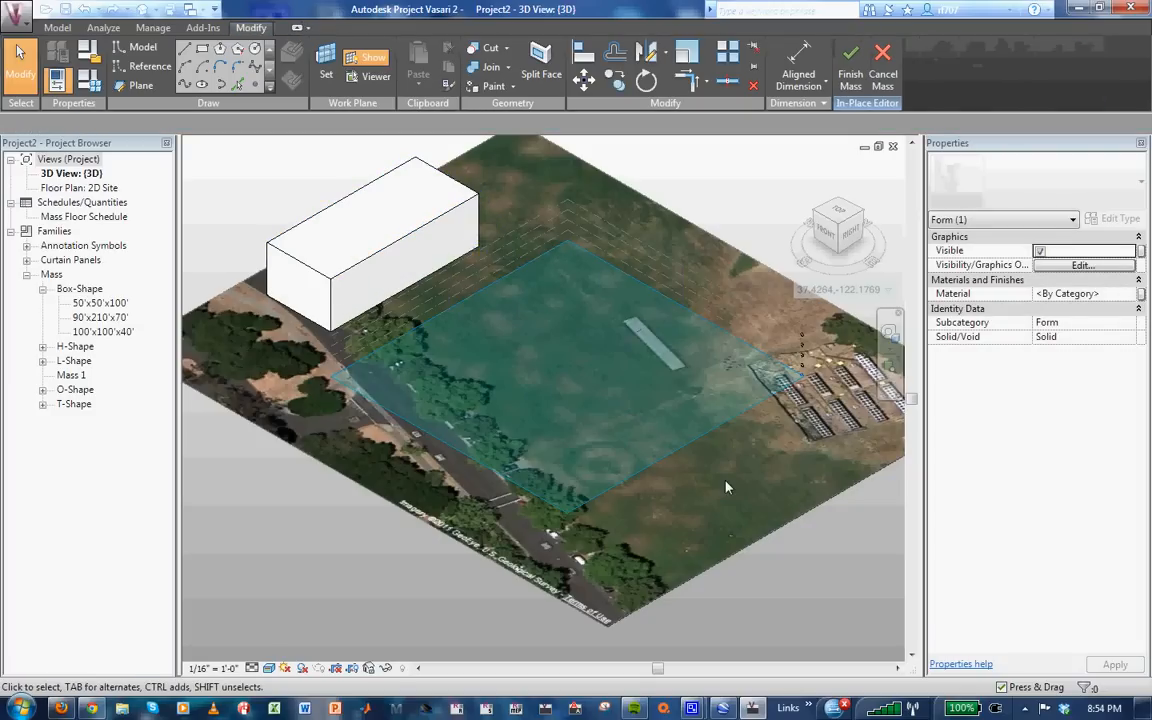
click(852, 70)
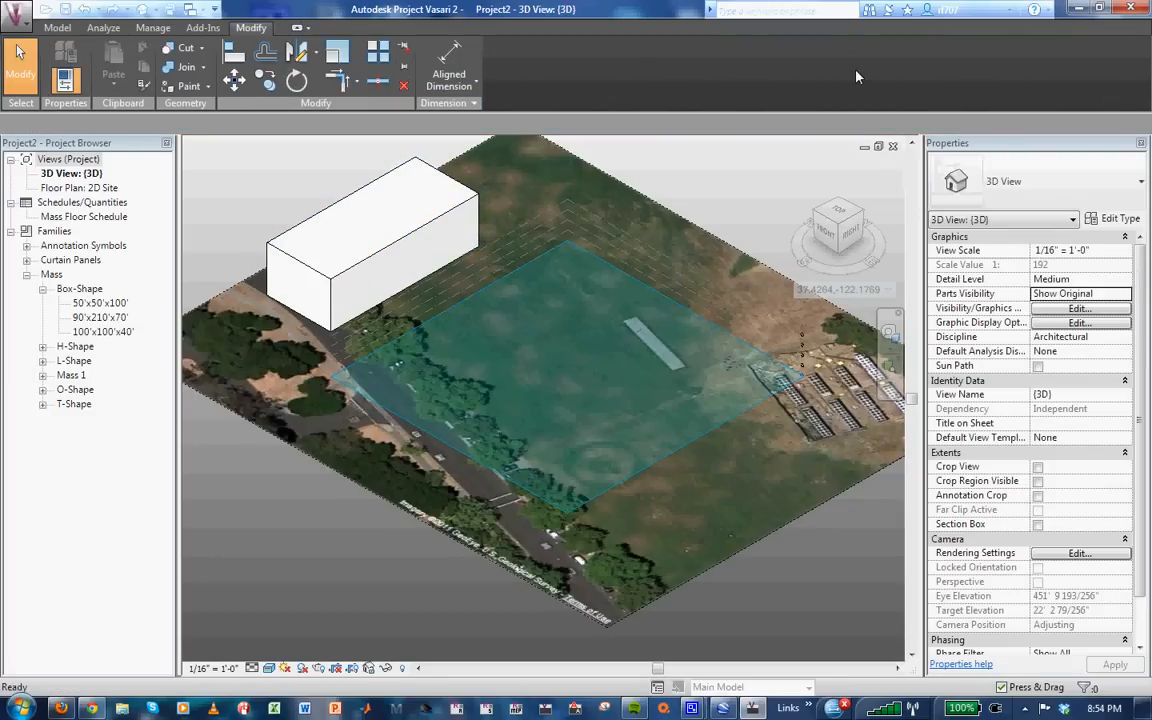
Create a second in-place mass and sketch a rectangle about 100 ft long on Level 1 at the site image's nearest corner.
click(59, 28)
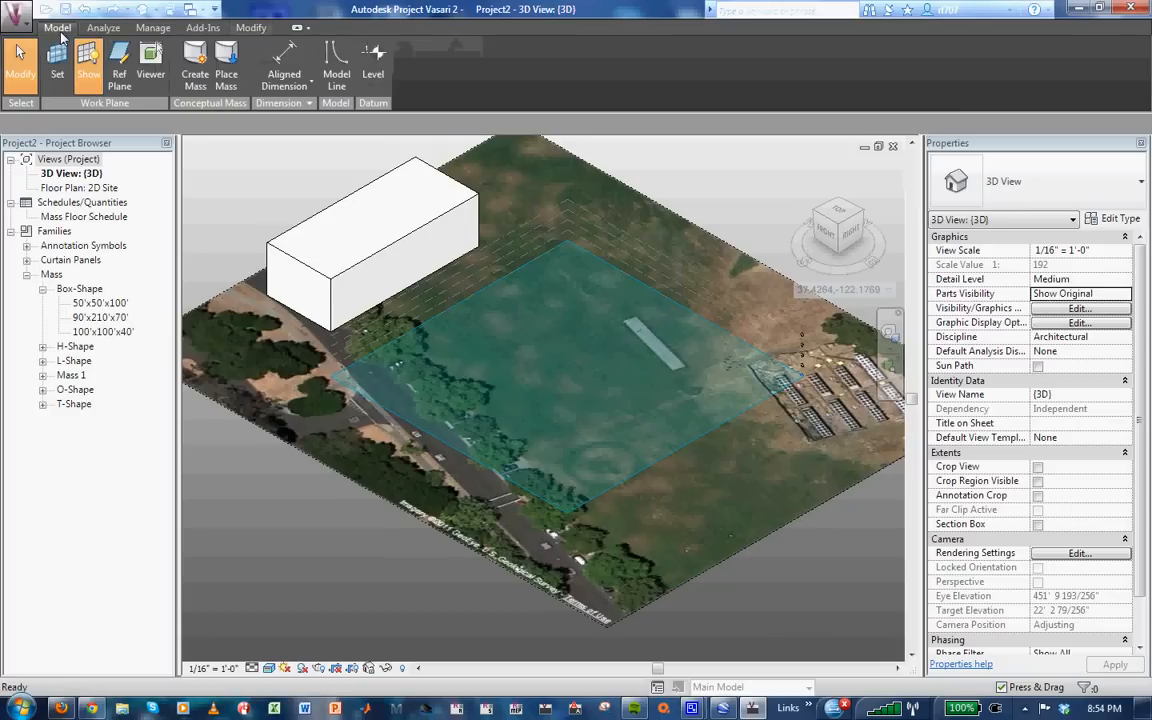
click(196, 66)
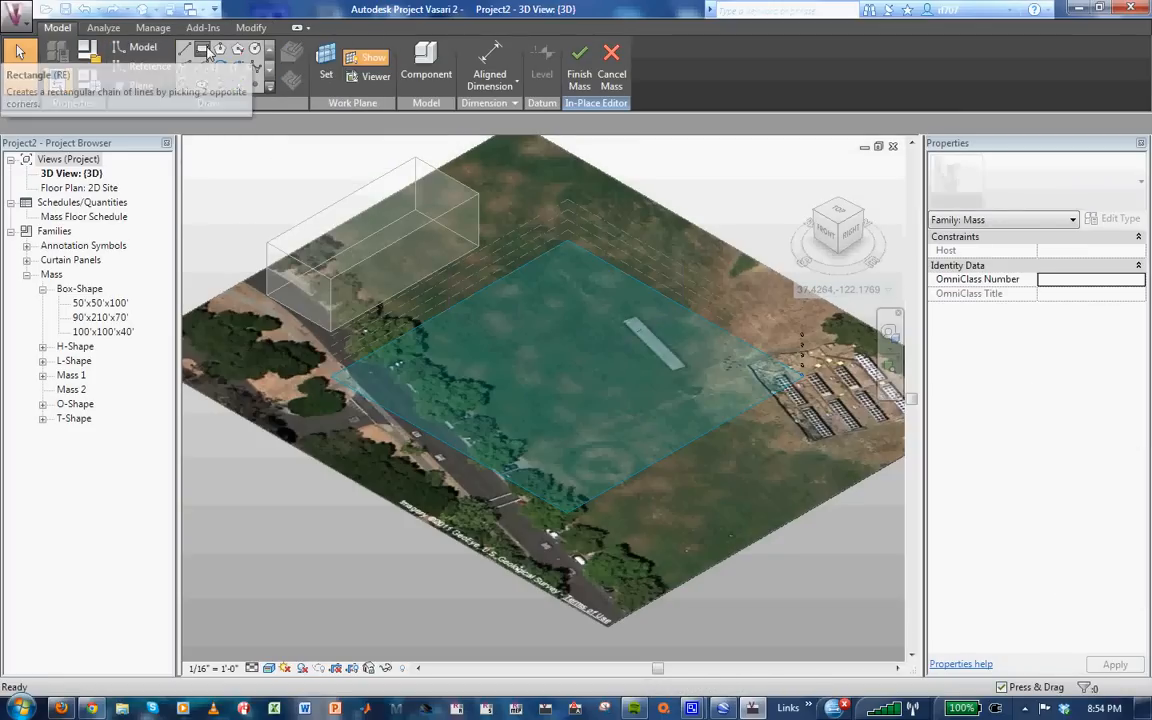
click(207, 51)
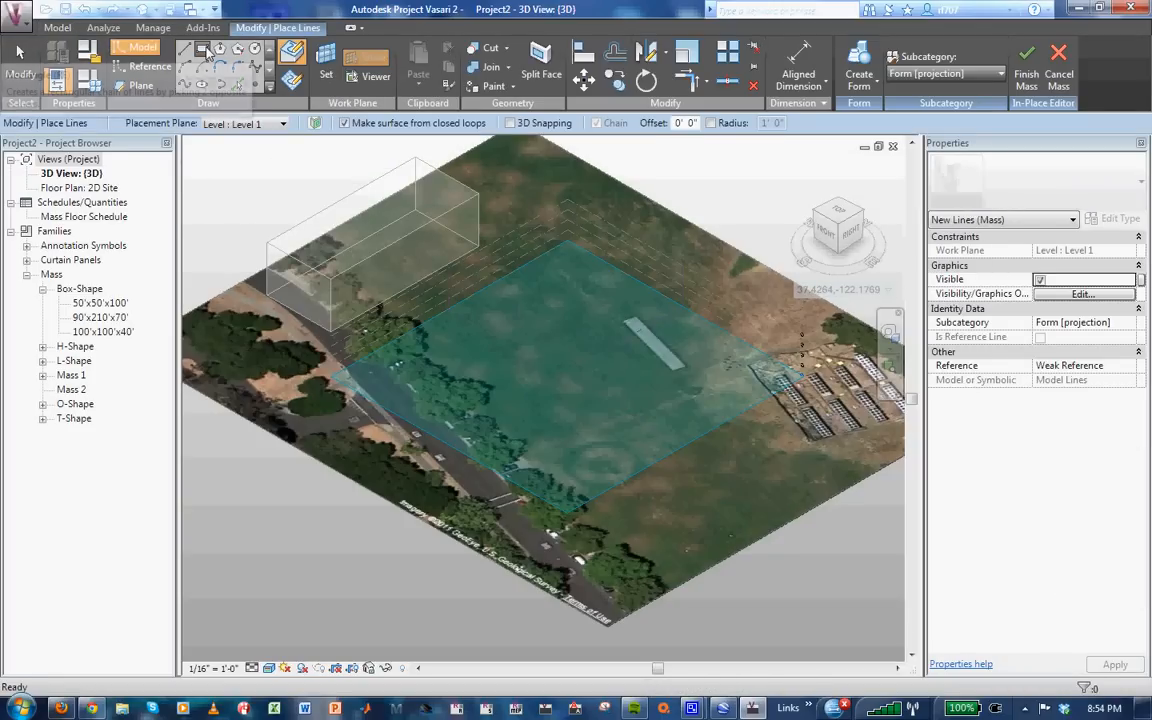
click(624, 540)
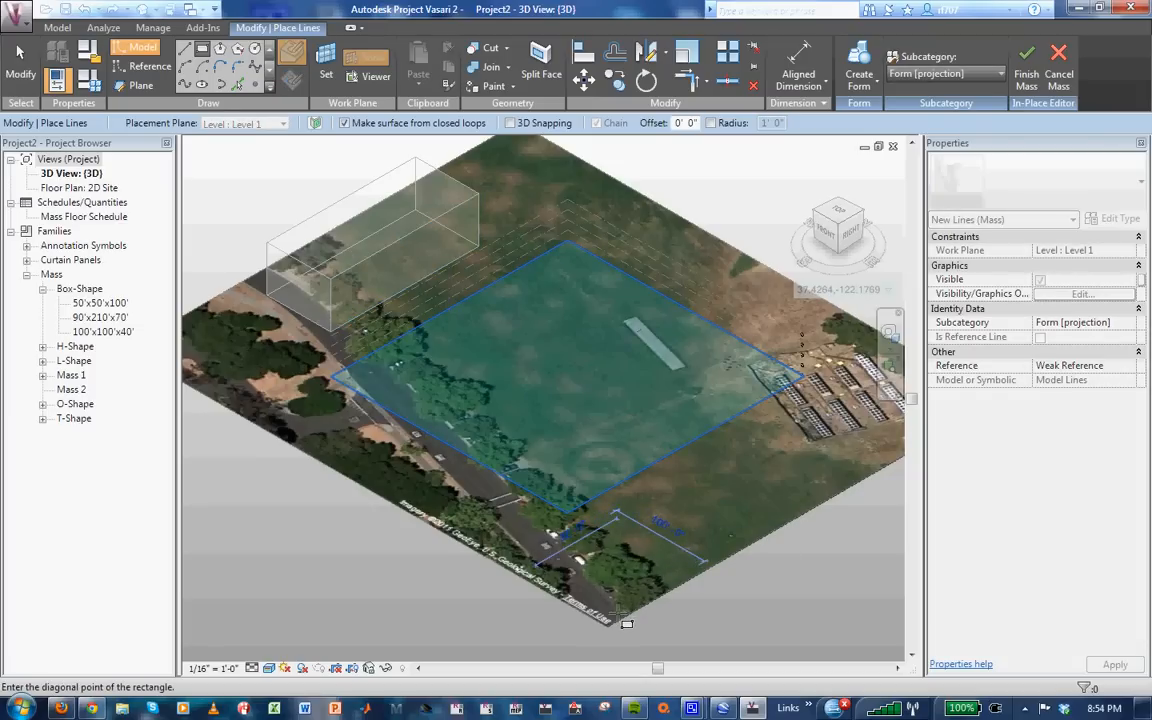
click(617, 613)
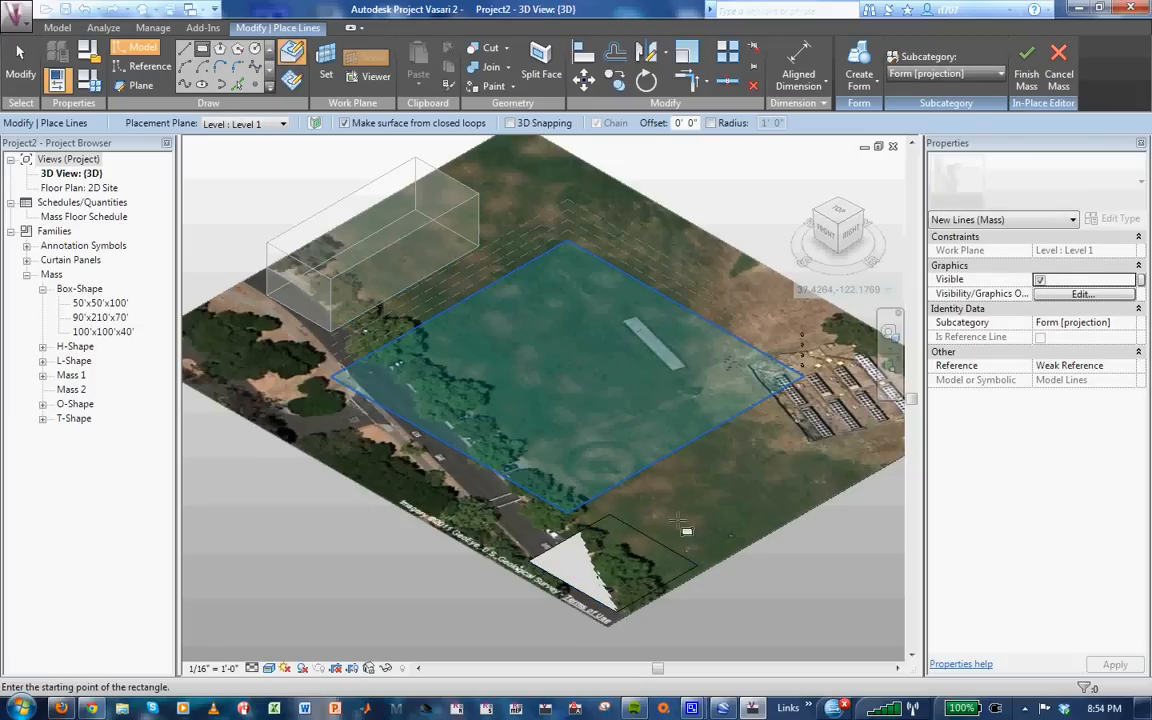
key(Escape)
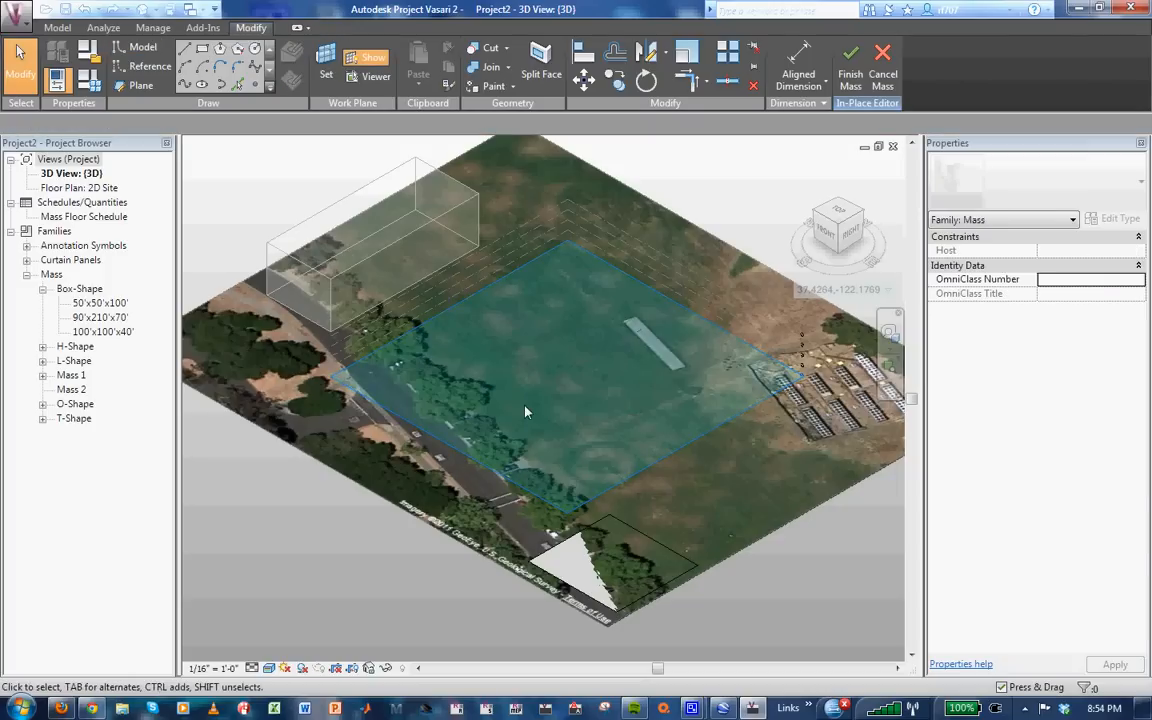
Extrude the near-corner rectangle upward to about 122 ft and finish the mass.
click(615, 545)
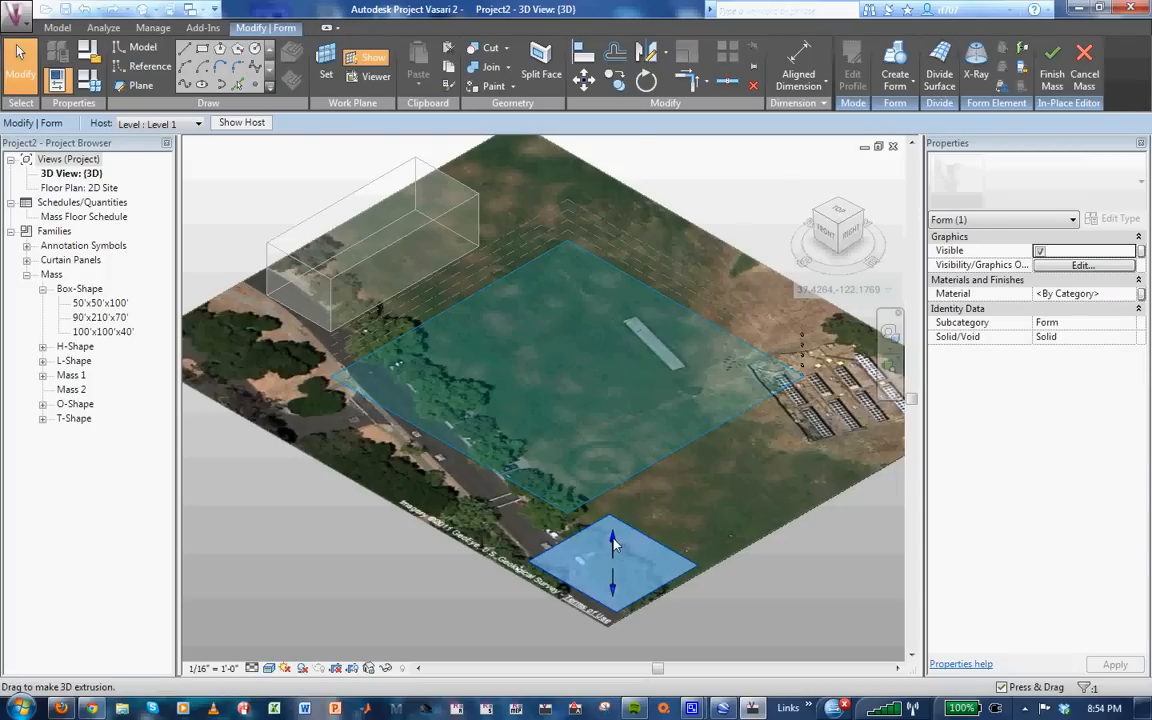
drag(615, 545, 612, 418)
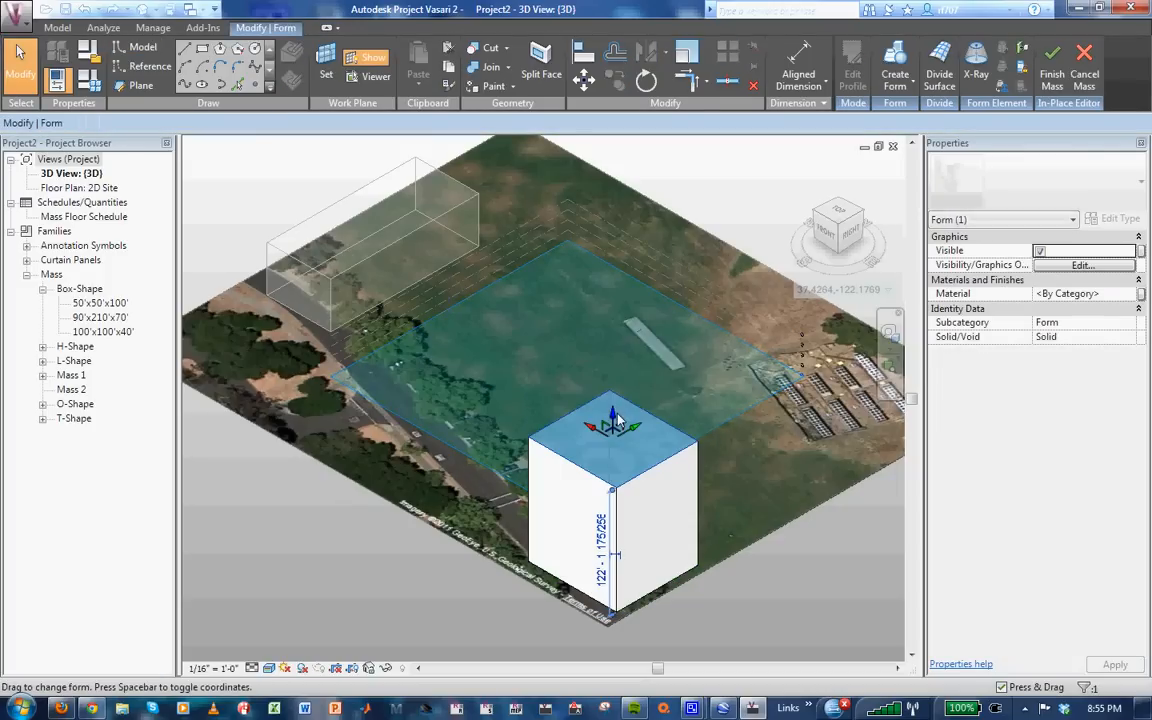
click(1057, 71)
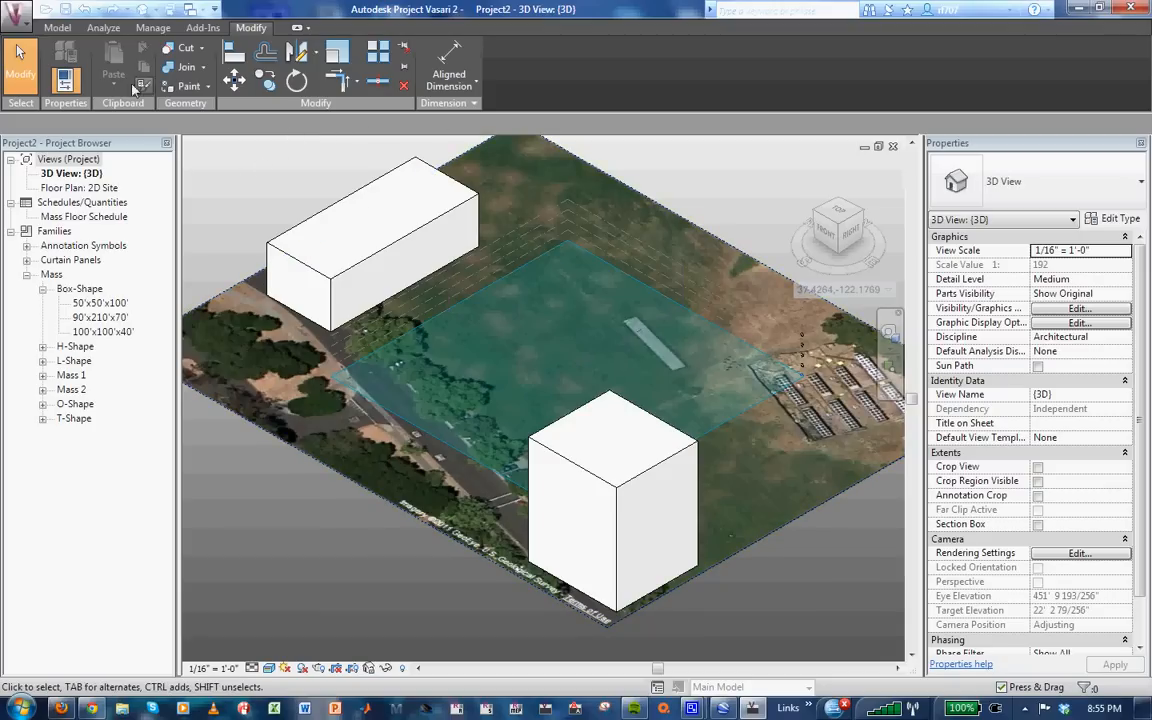
Create a new design option set and rename it Building Shapes.
click(103, 28)
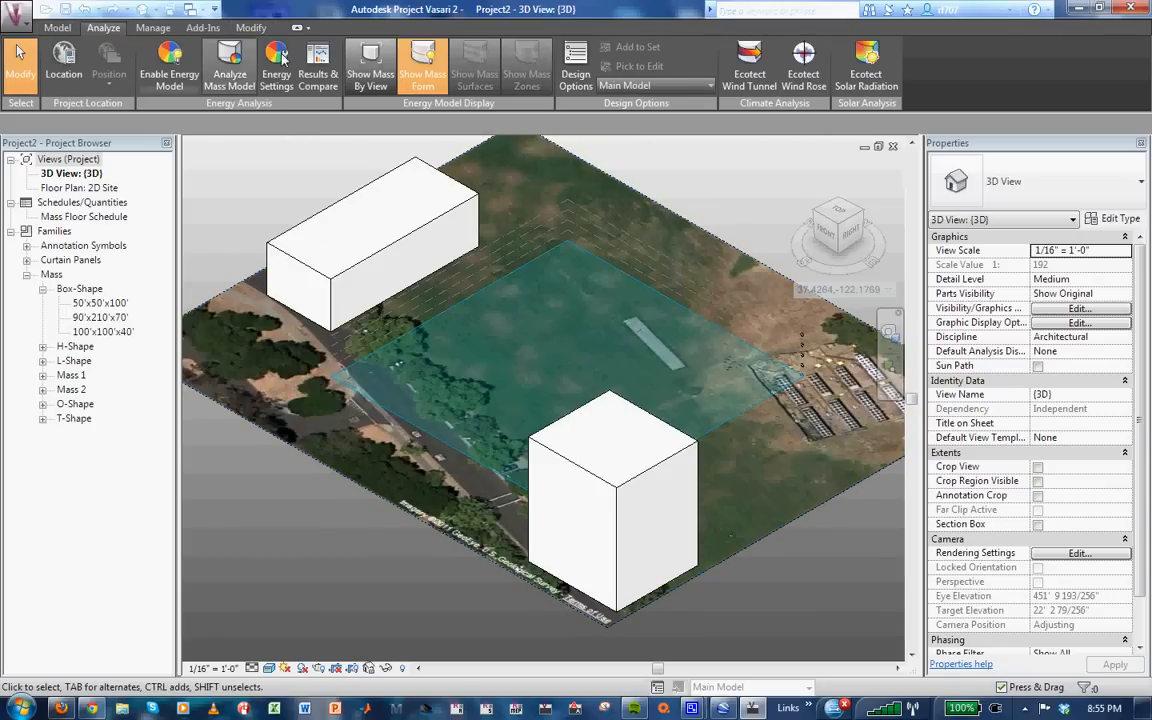
click(578, 66)
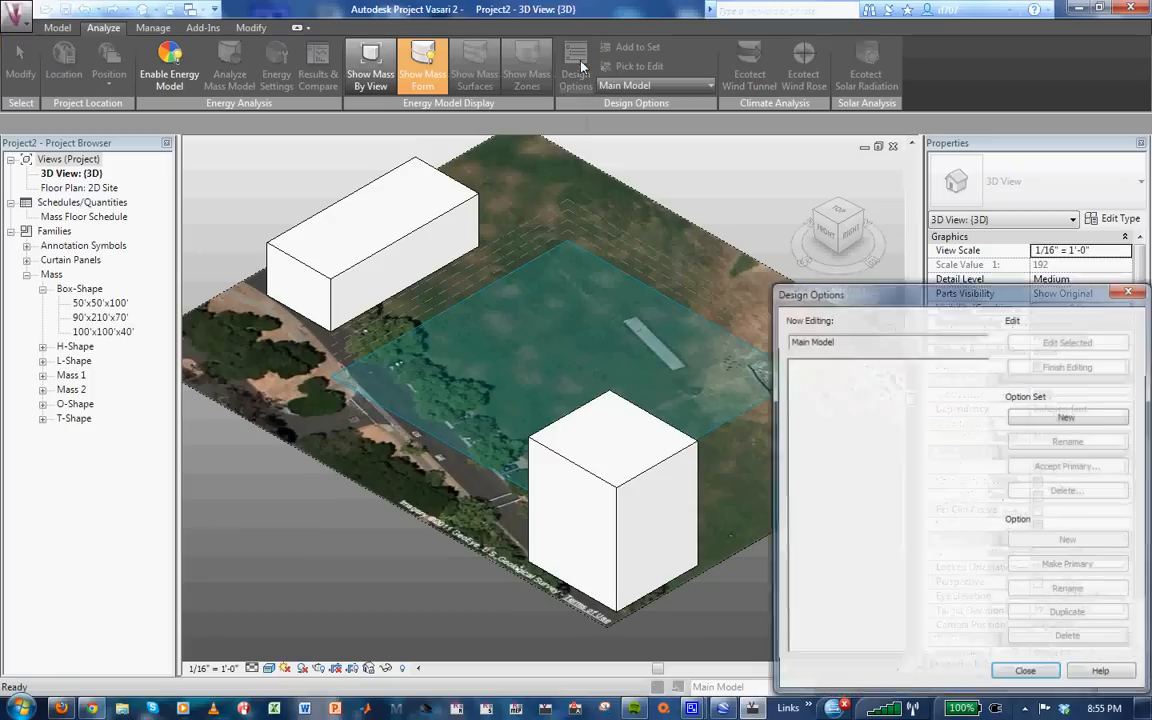
drag(903, 298, 604, 175)
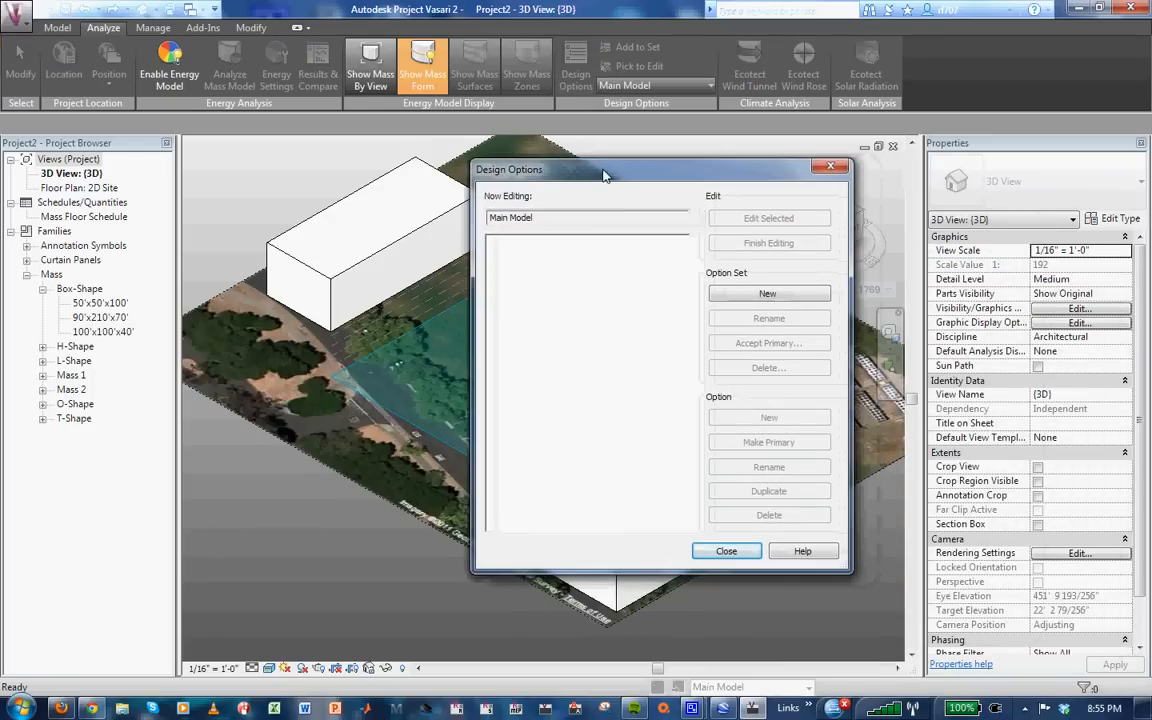
click(768, 295)
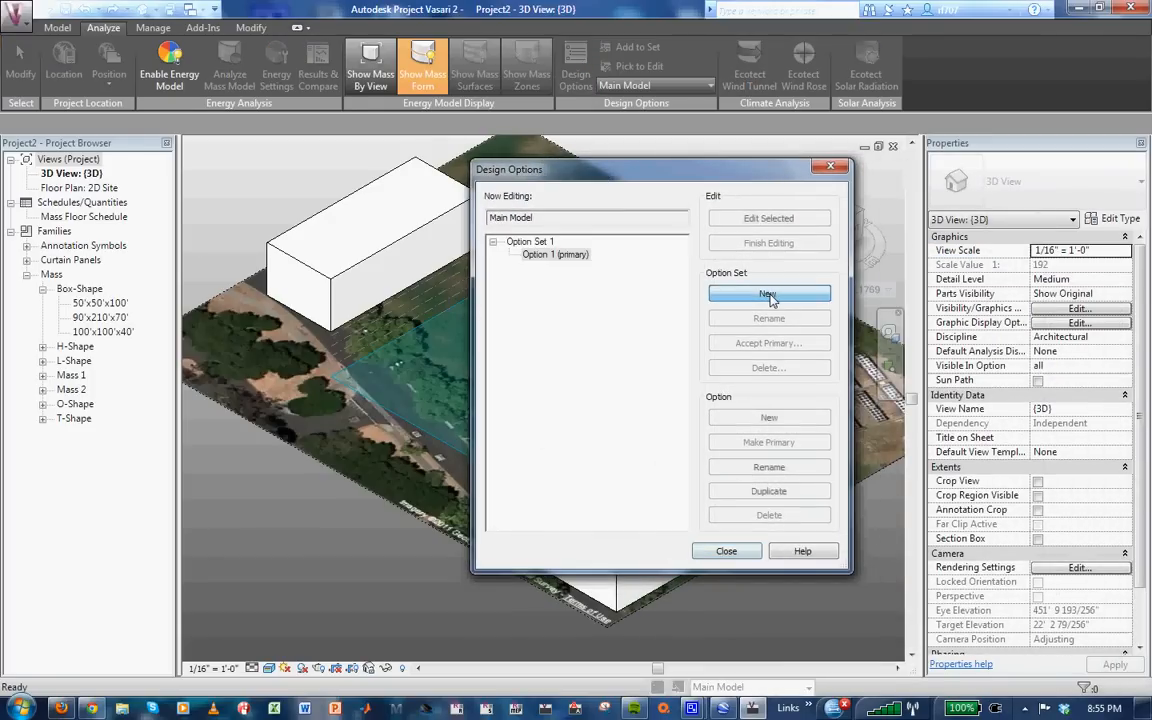
click(528, 242)
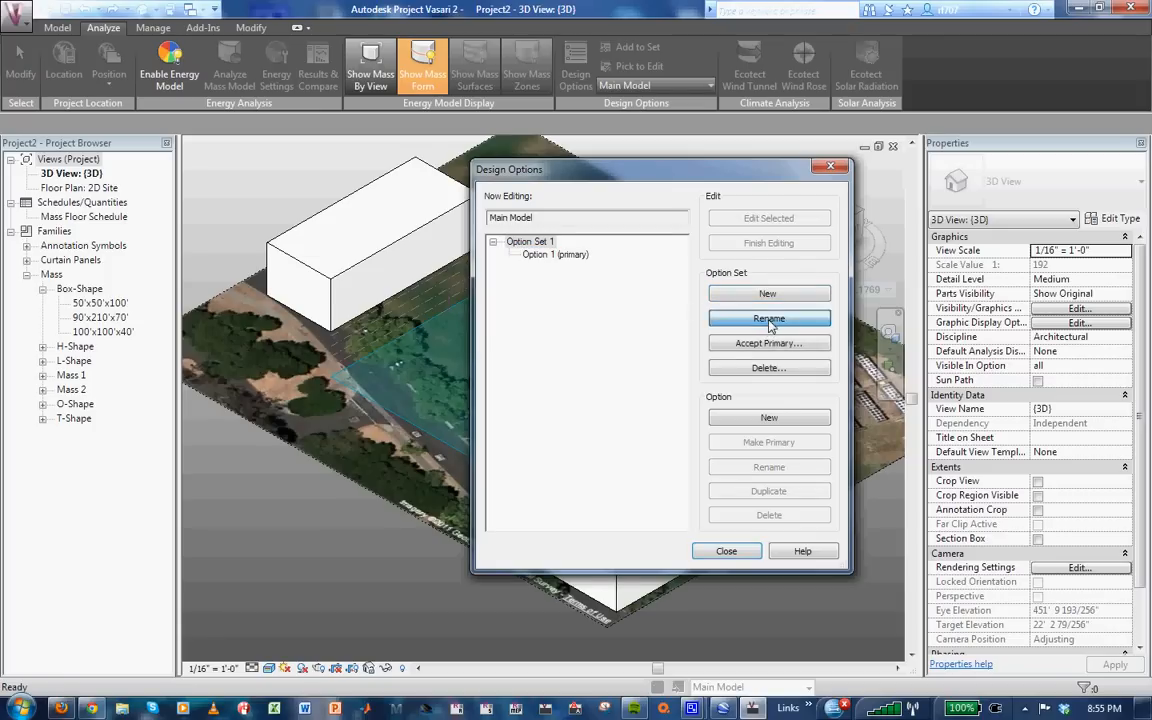
click(769, 319)
text(Bu)
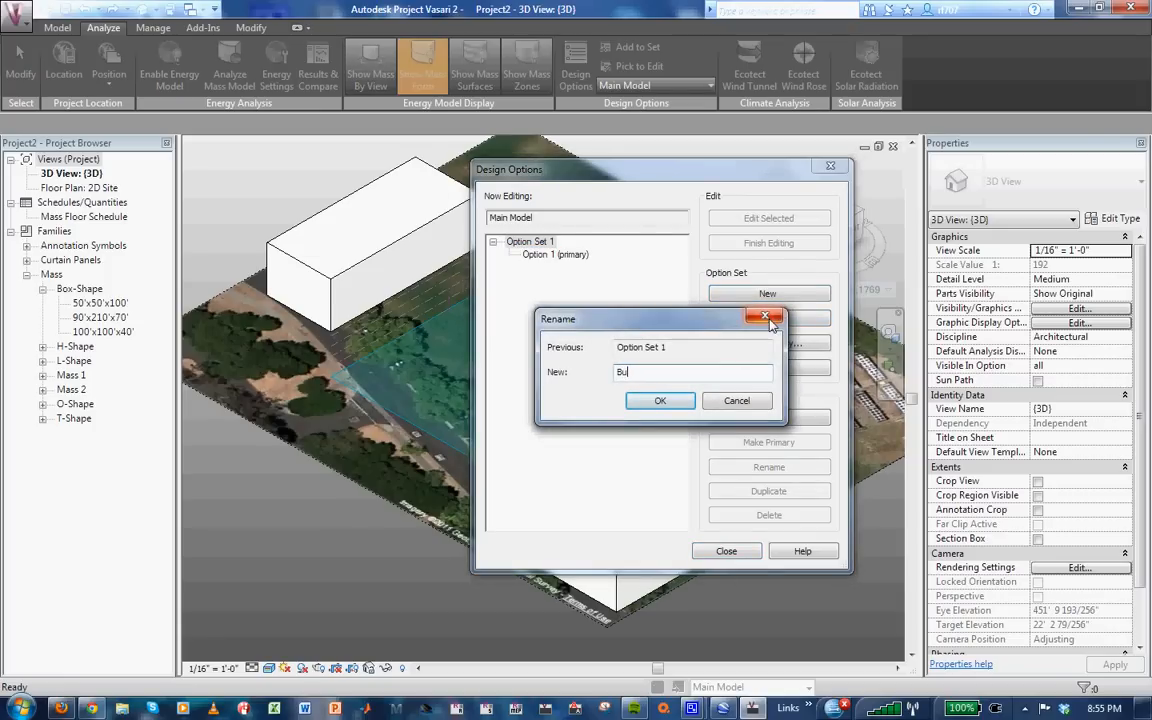
text(ilding Shapes)
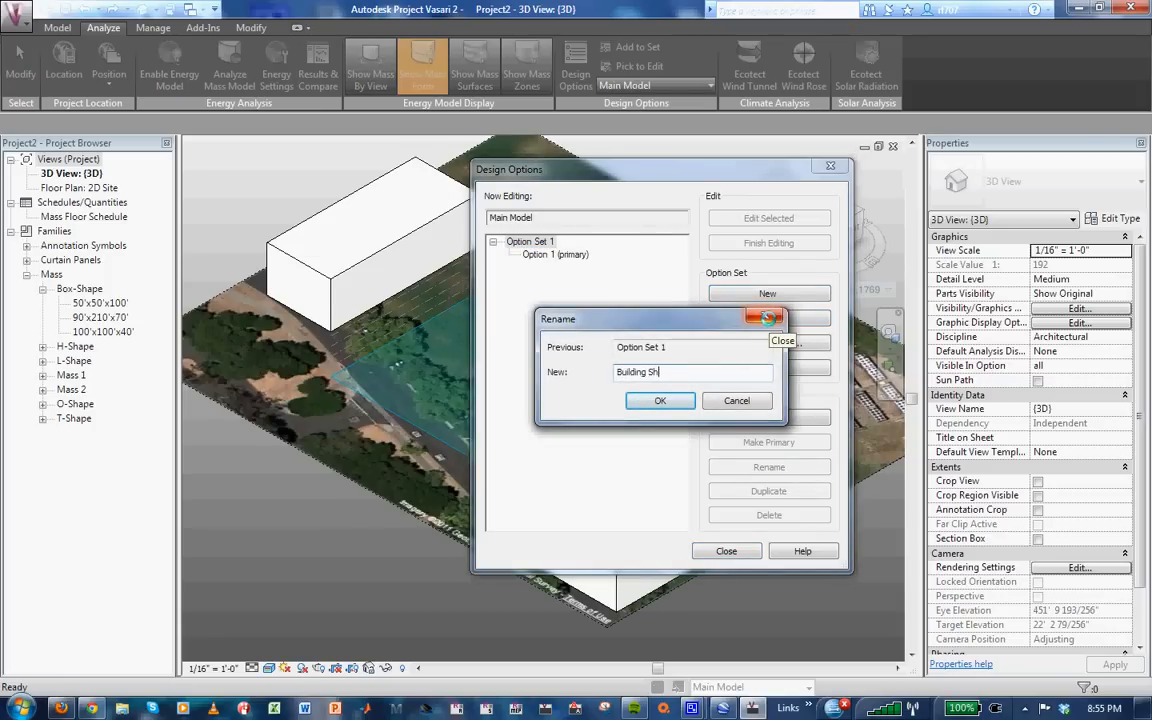
click(660, 401)
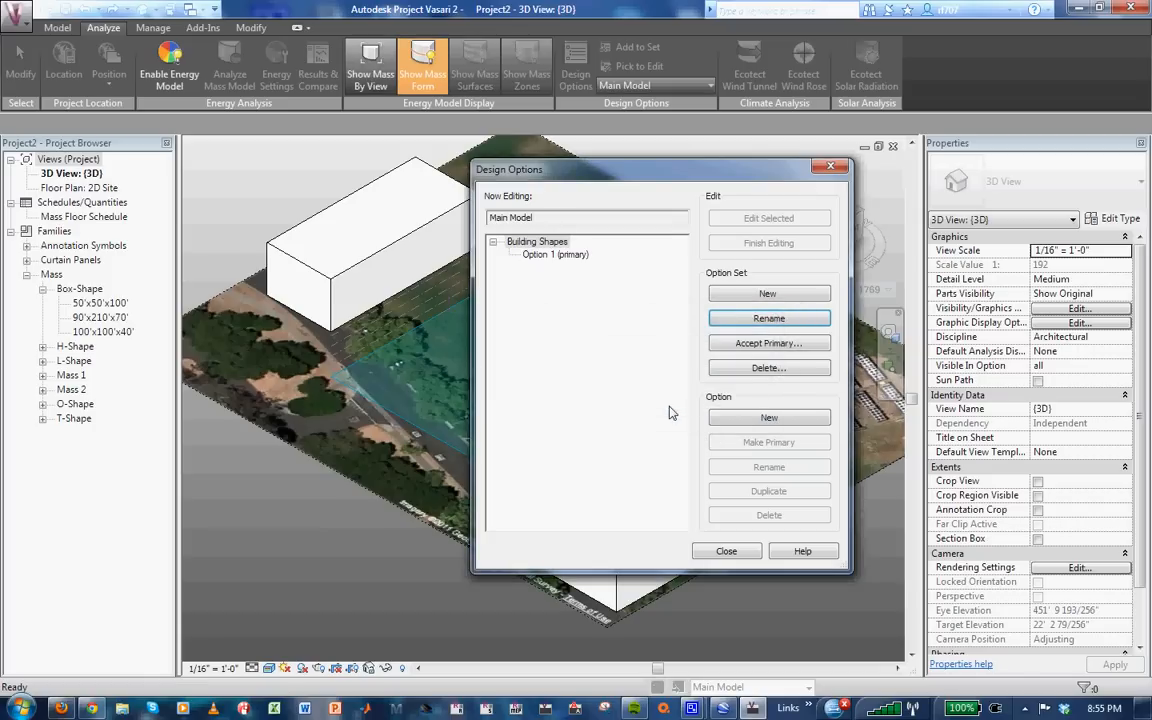
Add two more options to the Building Shapes set and rename Option 1 as Short Box.
click(564, 257)
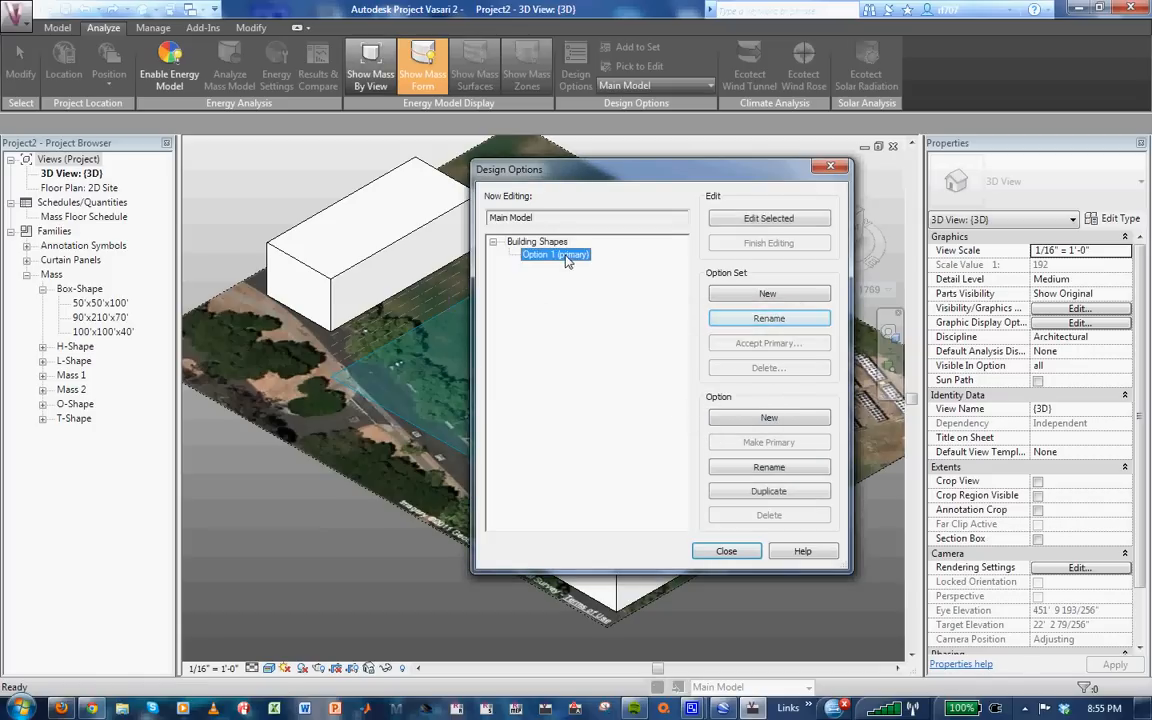
click(768, 419)
click(768, 419)
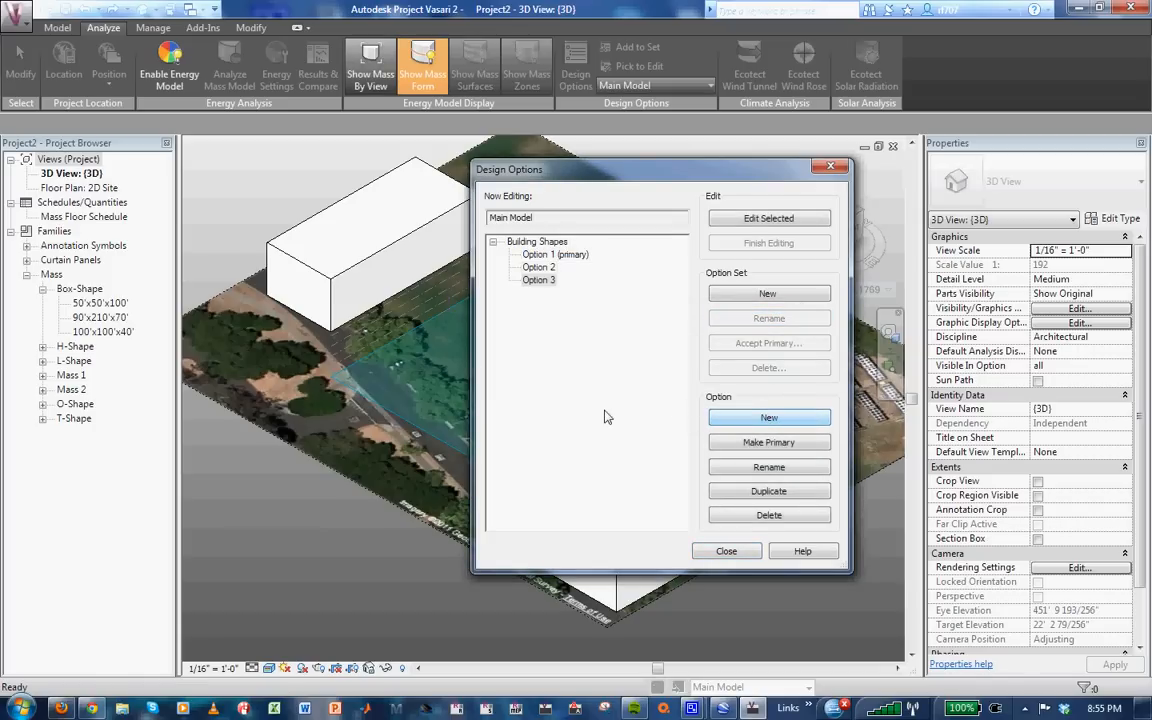
click(543, 255)
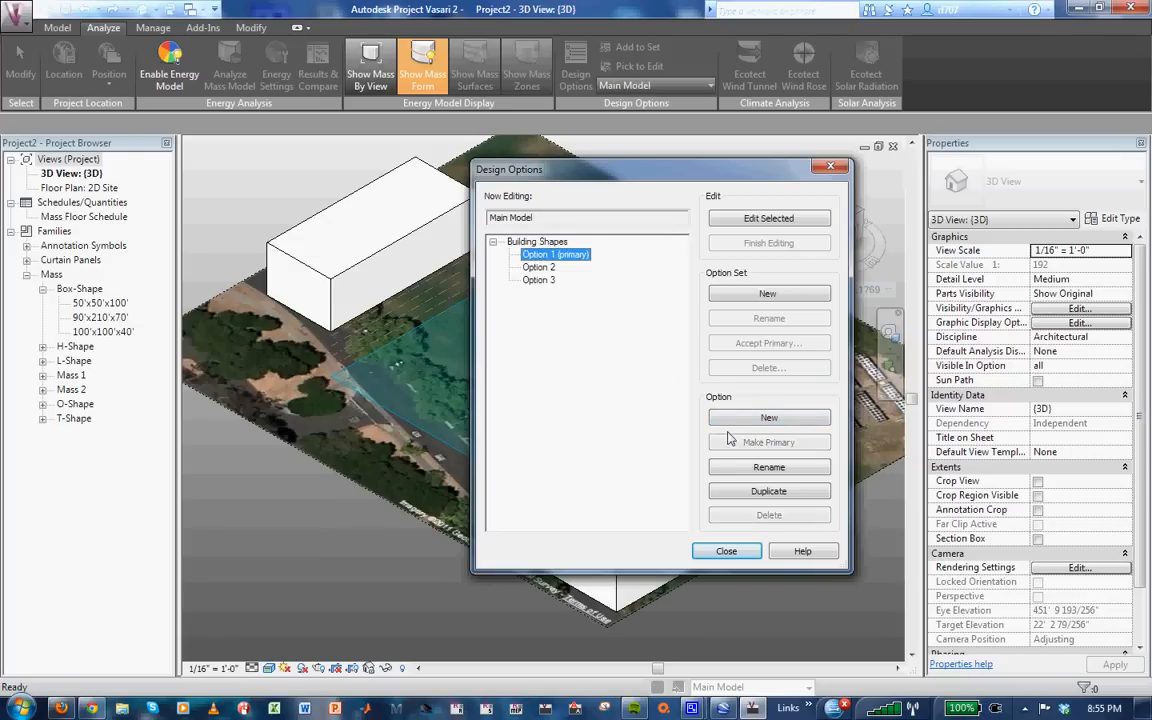
click(766, 468)
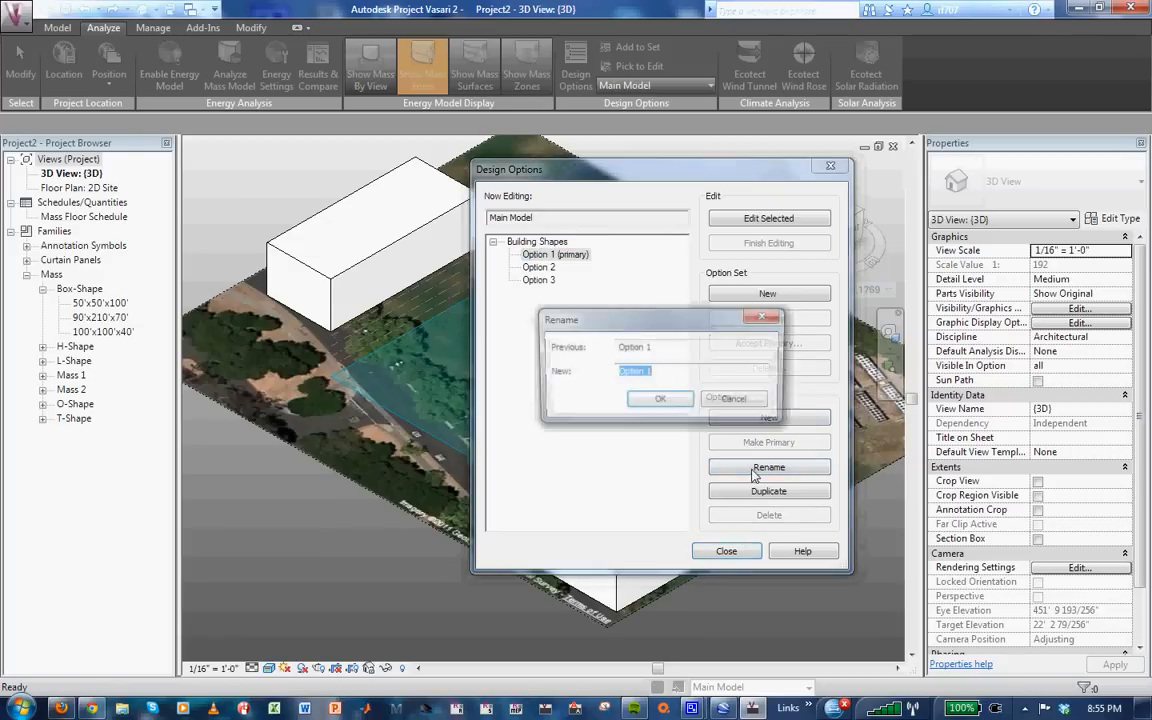
text(Short Box)
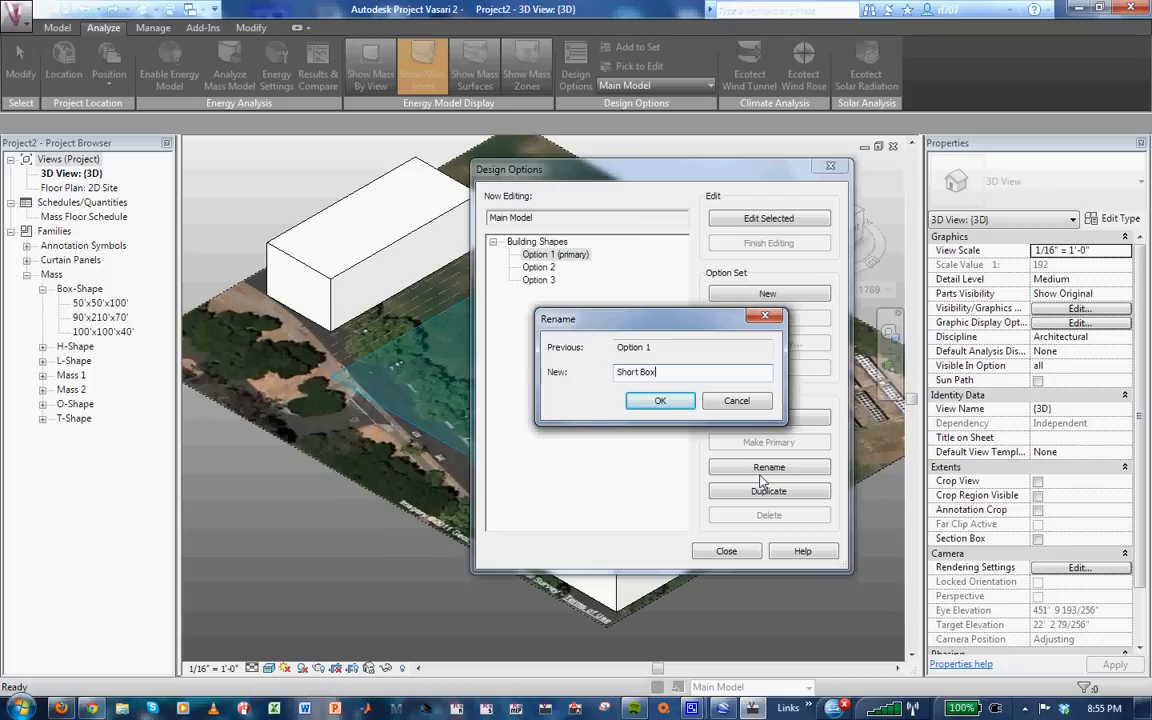
click(661, 401)
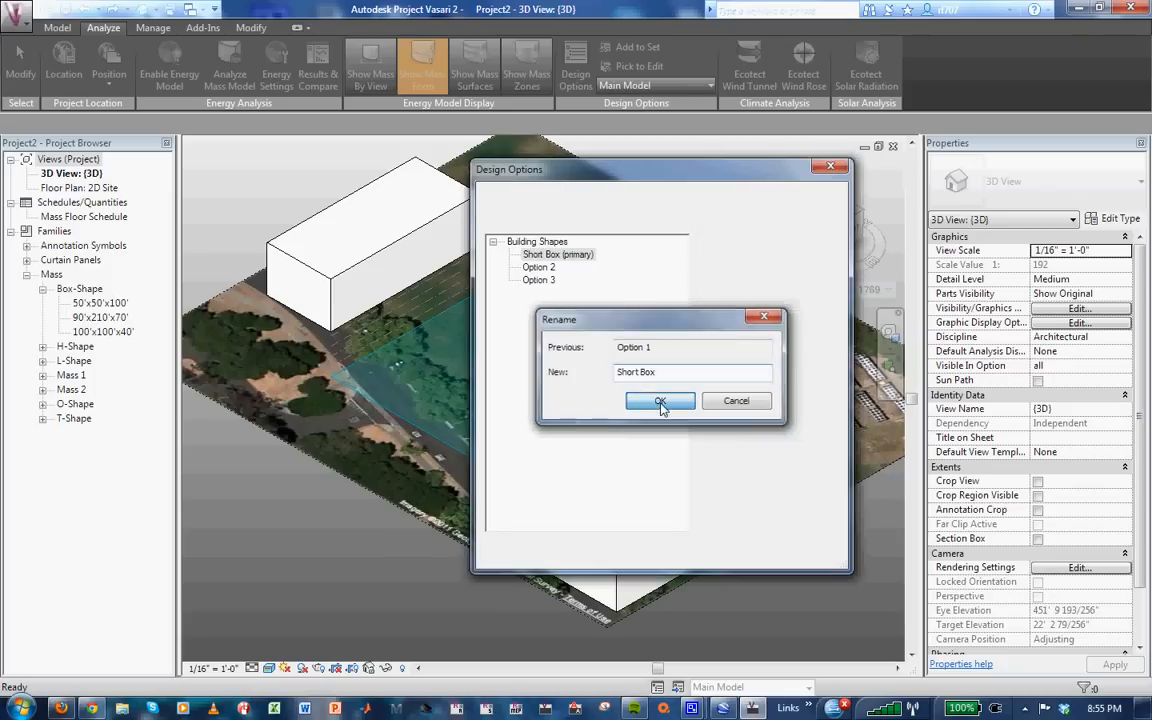
Rename Option 2 in the Building Shapes set as Tall Box.
click(540, 268)
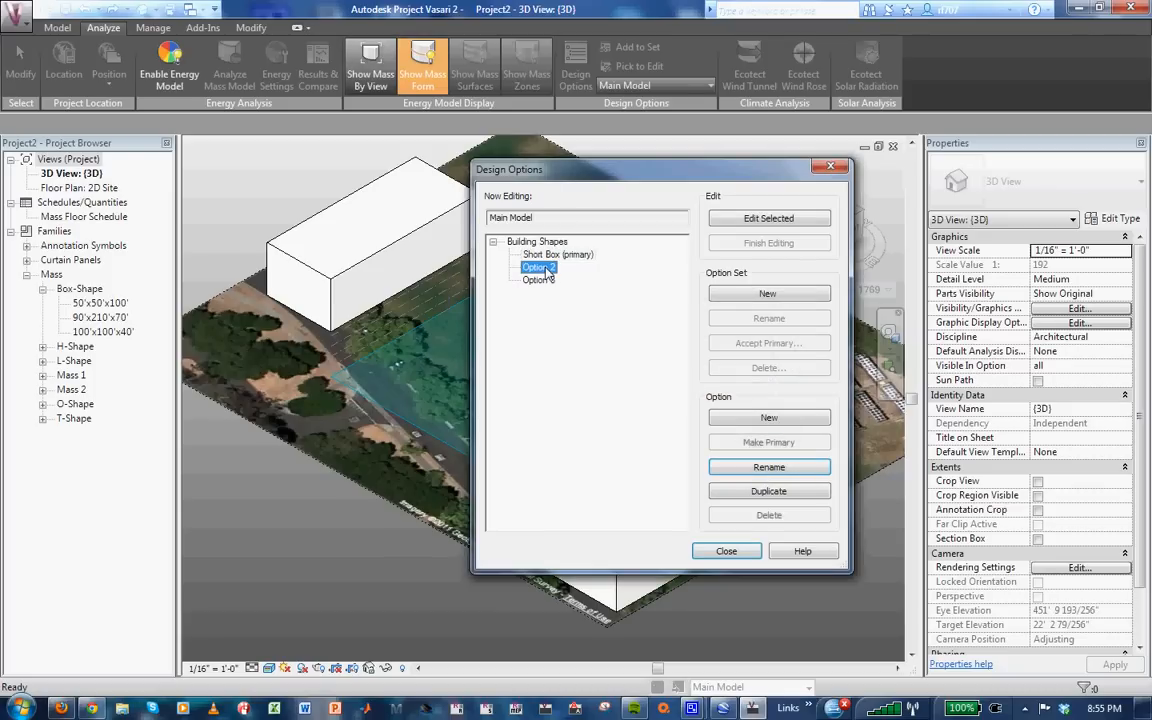
click(768, 467)
text(t)
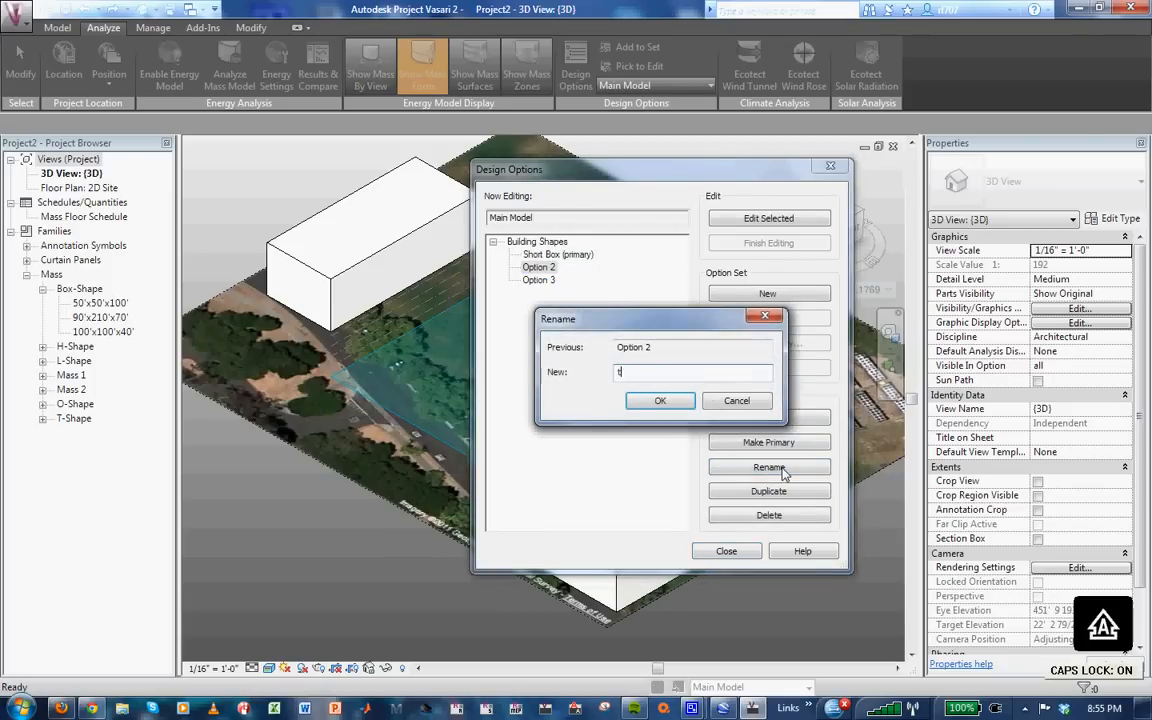
key(BackSpace)
key(Caps_Lock)
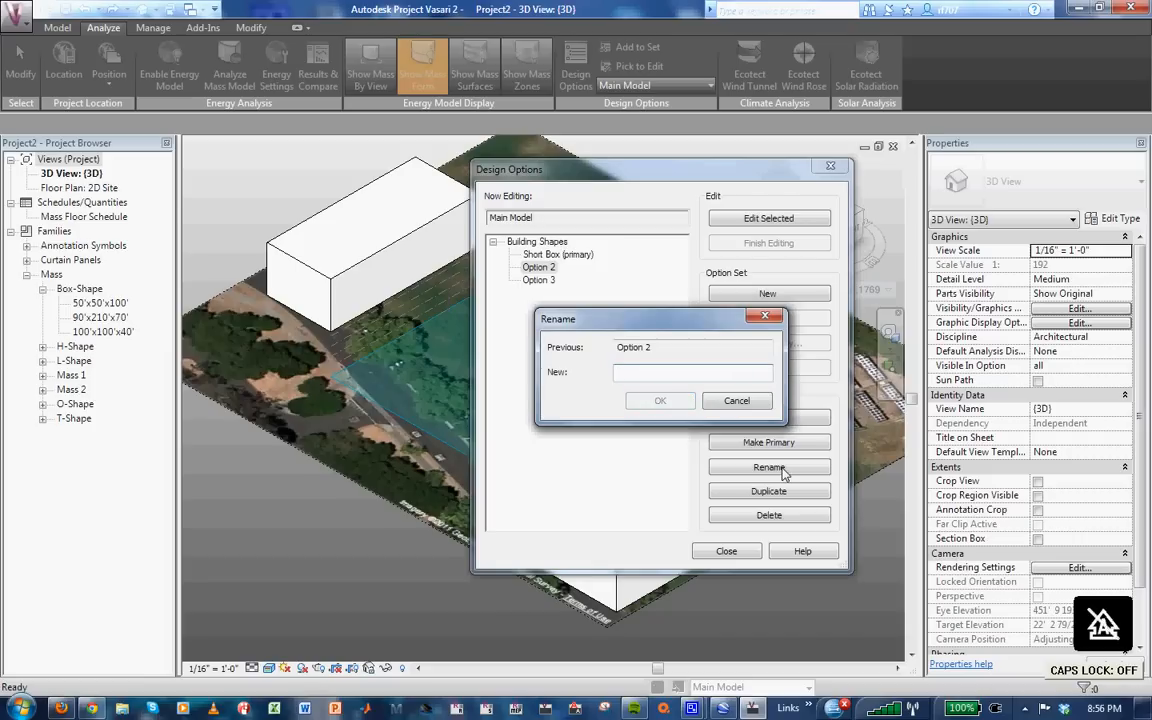
text(Tall Box)
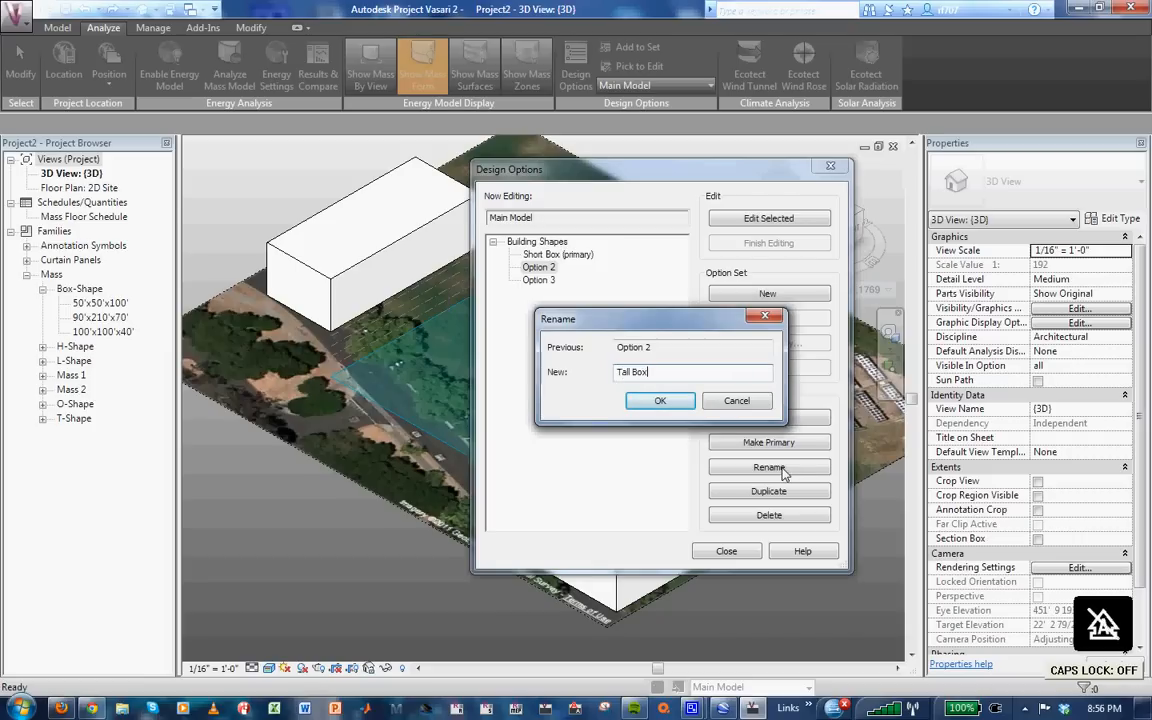
click(660, 400)
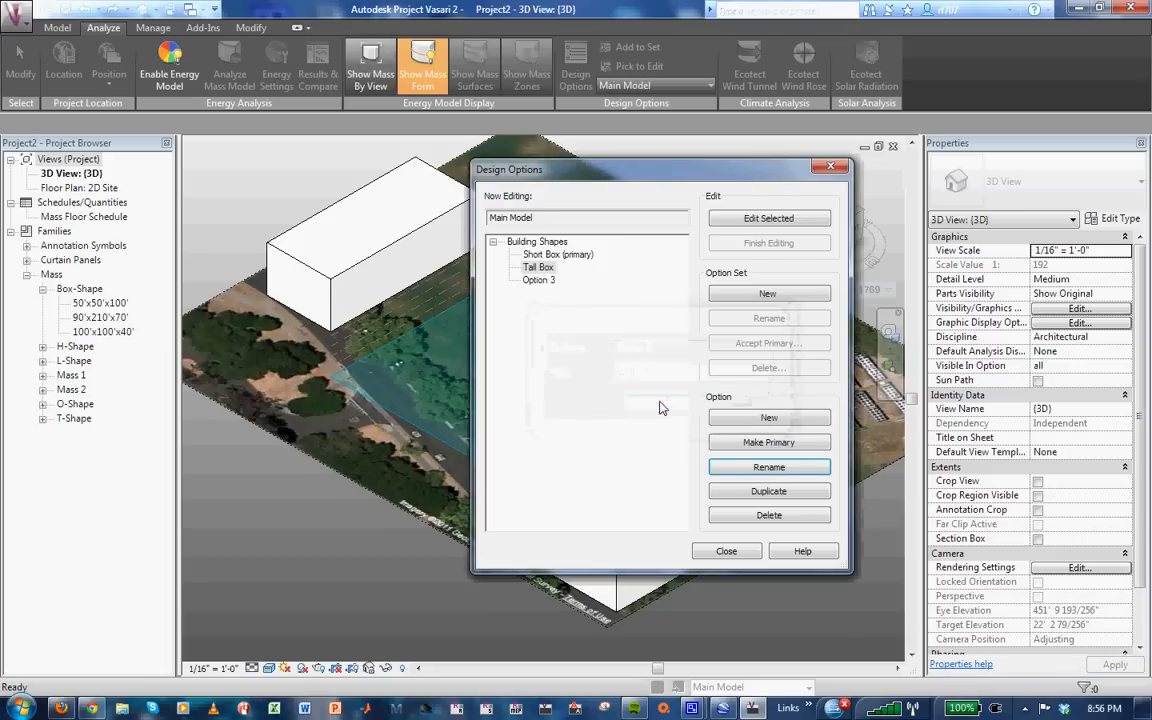
Rename Option 3 as Cylinder and close the design options setup.
click(535, 280)
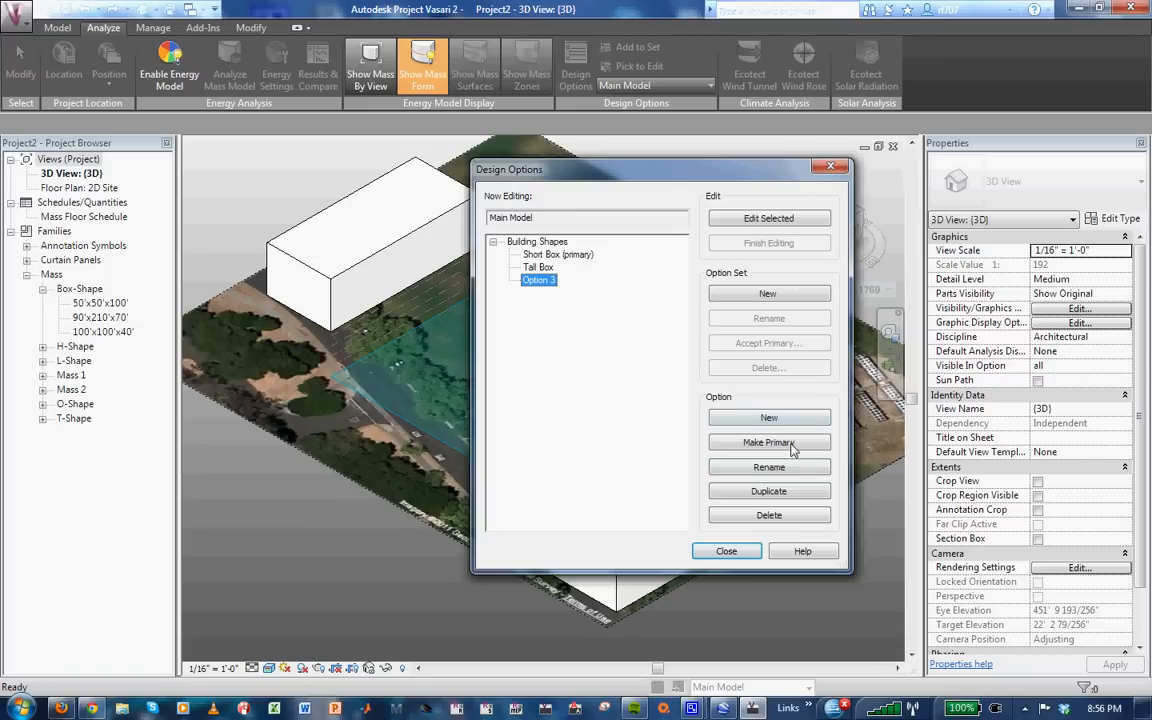
click(769, 467)
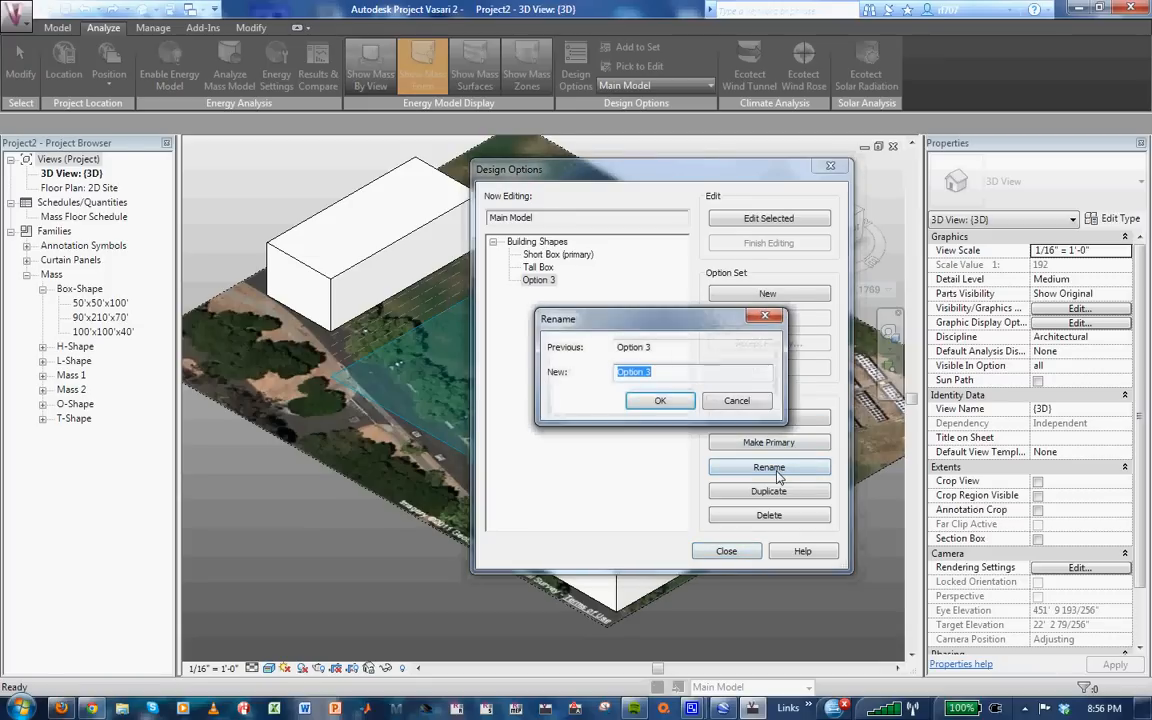
text(Cylinder)
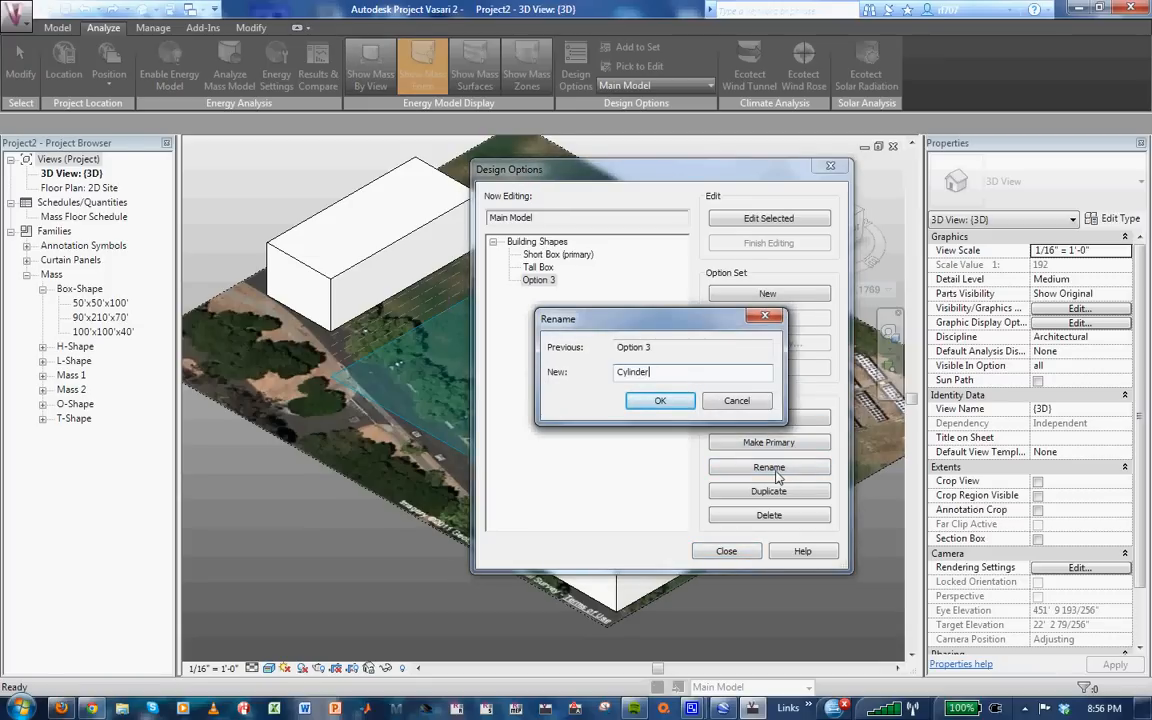
click(660, 401)
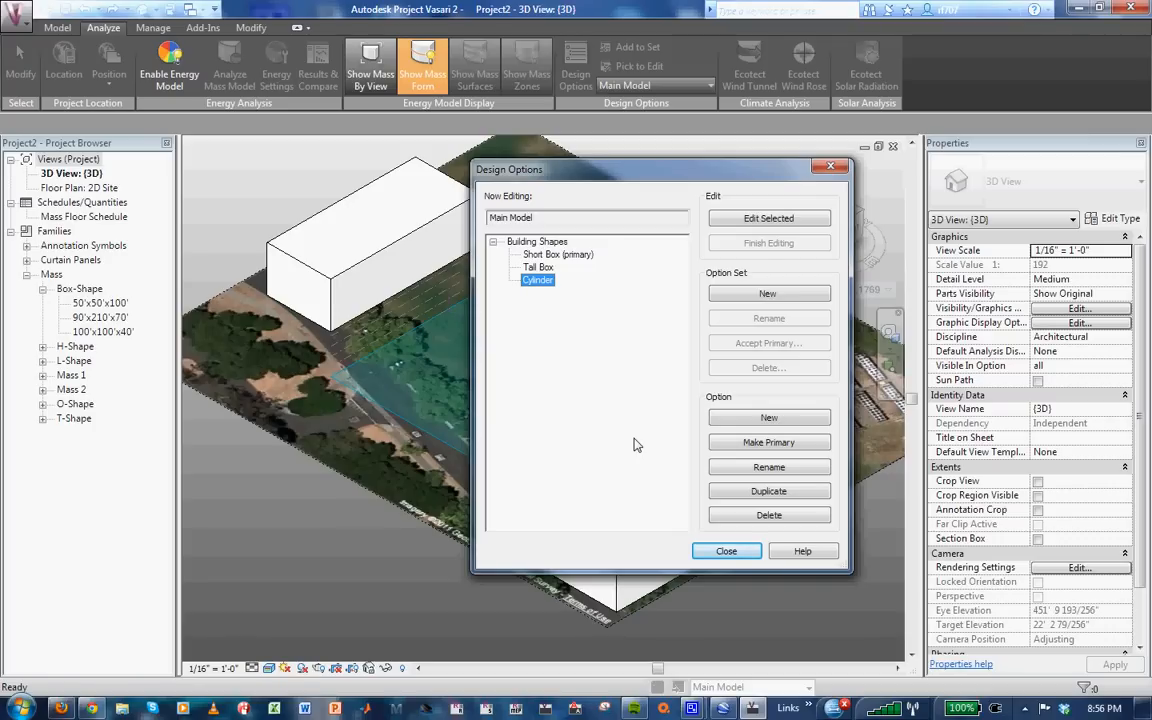
click(727, 551)
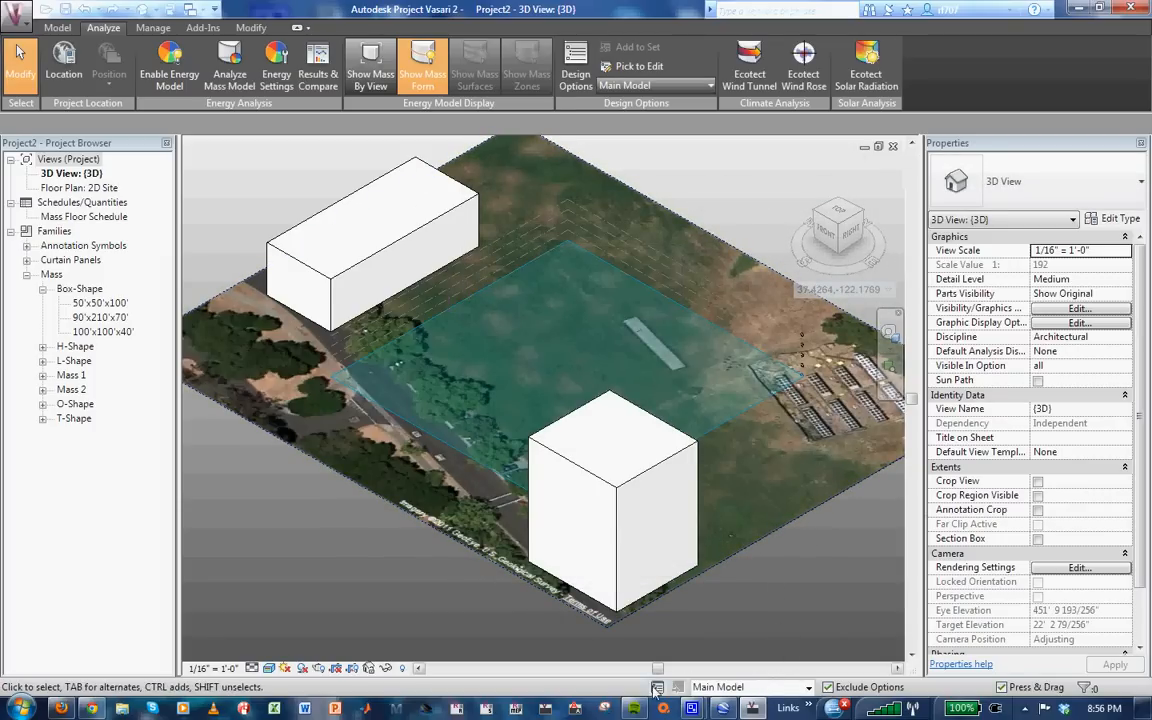
Make Short Box the active design option and start a new in-place mass in it.
click(808, 690)
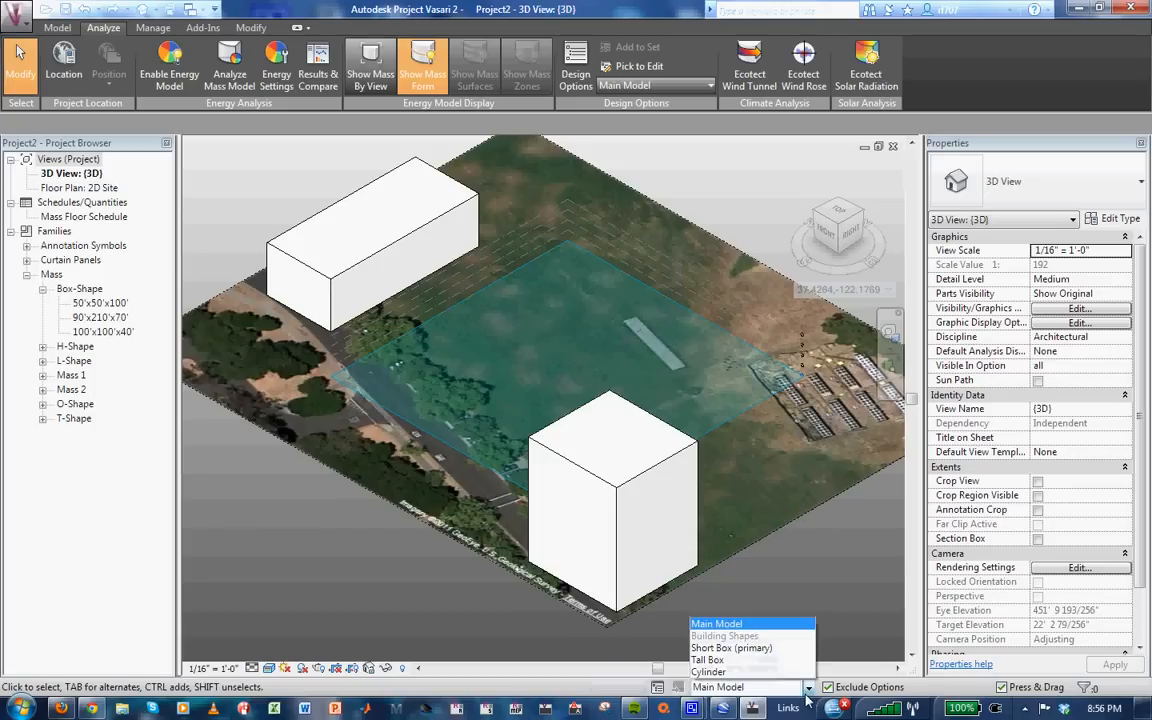
click(764, 648)
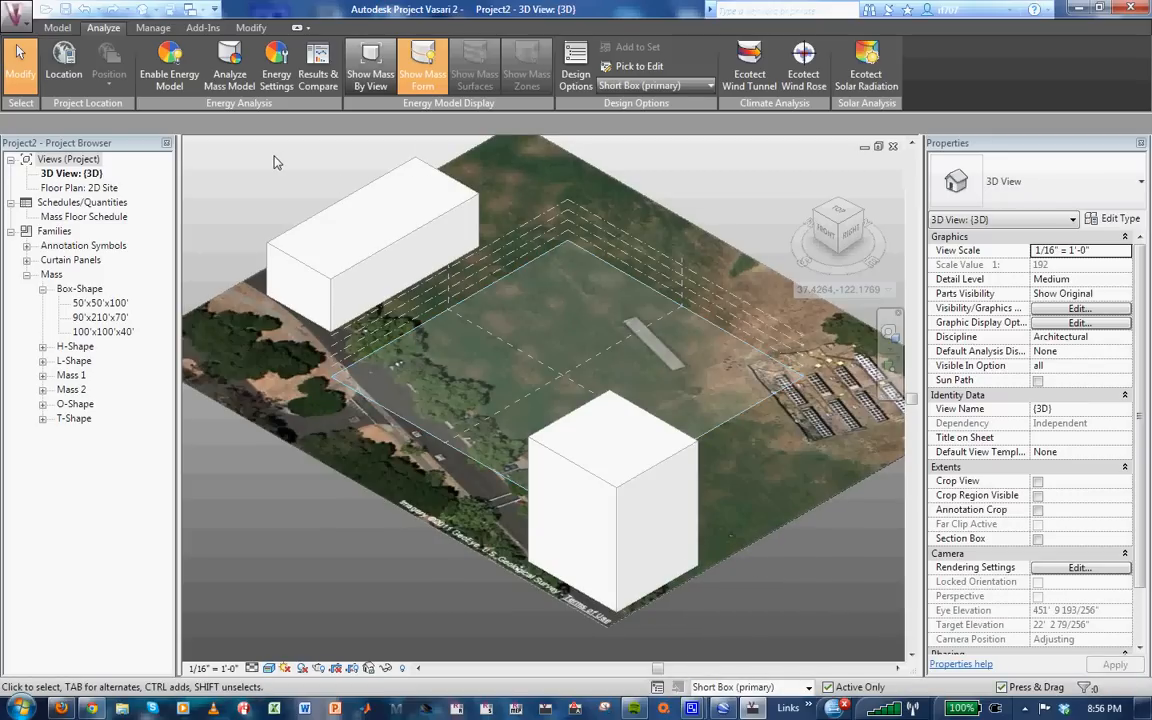
click(60, 30)
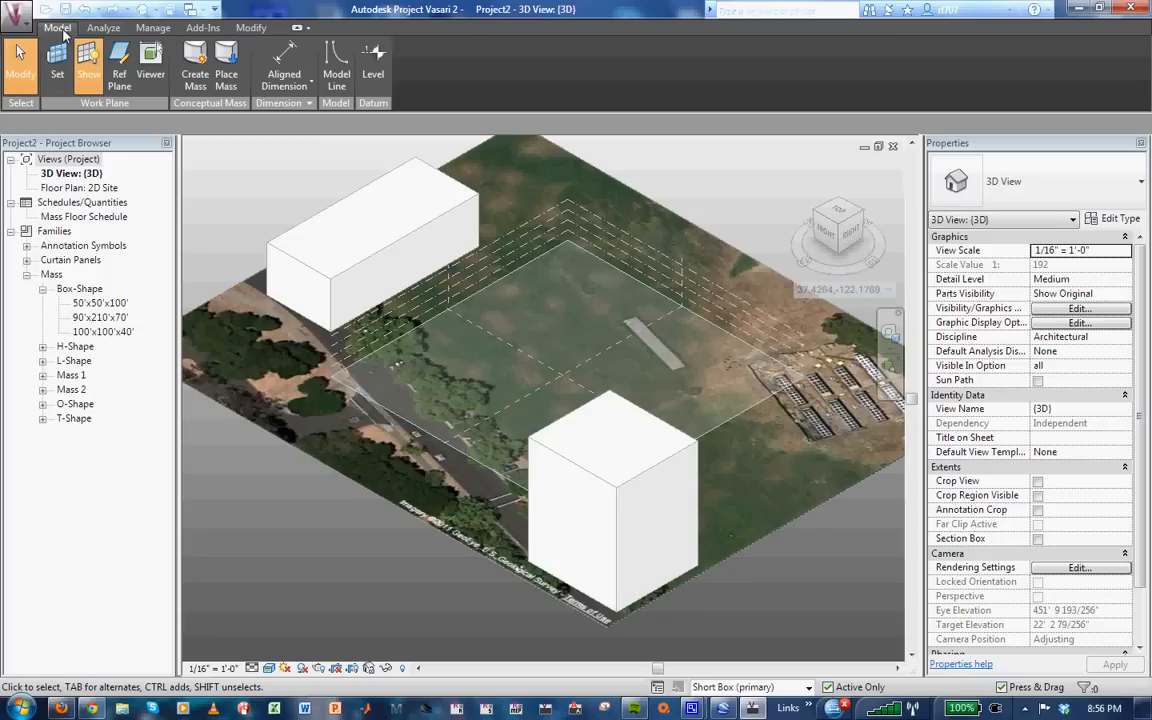
click(195, 62)
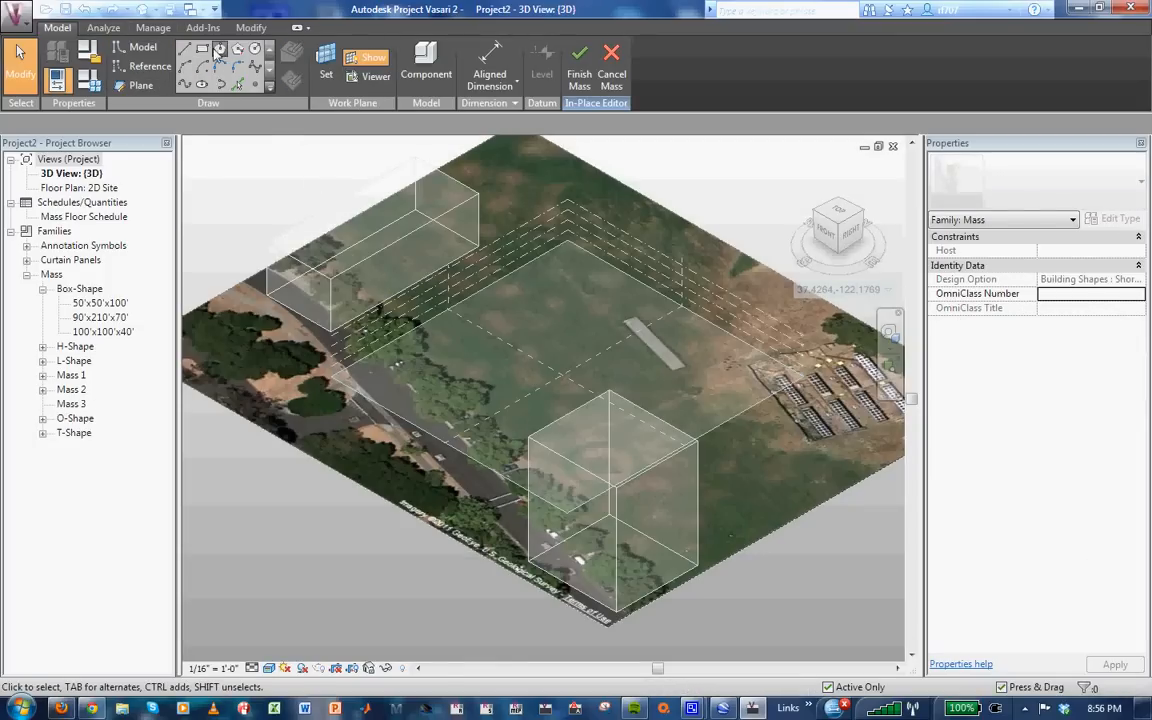
Sketch a rectangle on Level 1 between the two surrounding buildings, along the road side of the work plane.
click(201, 49)
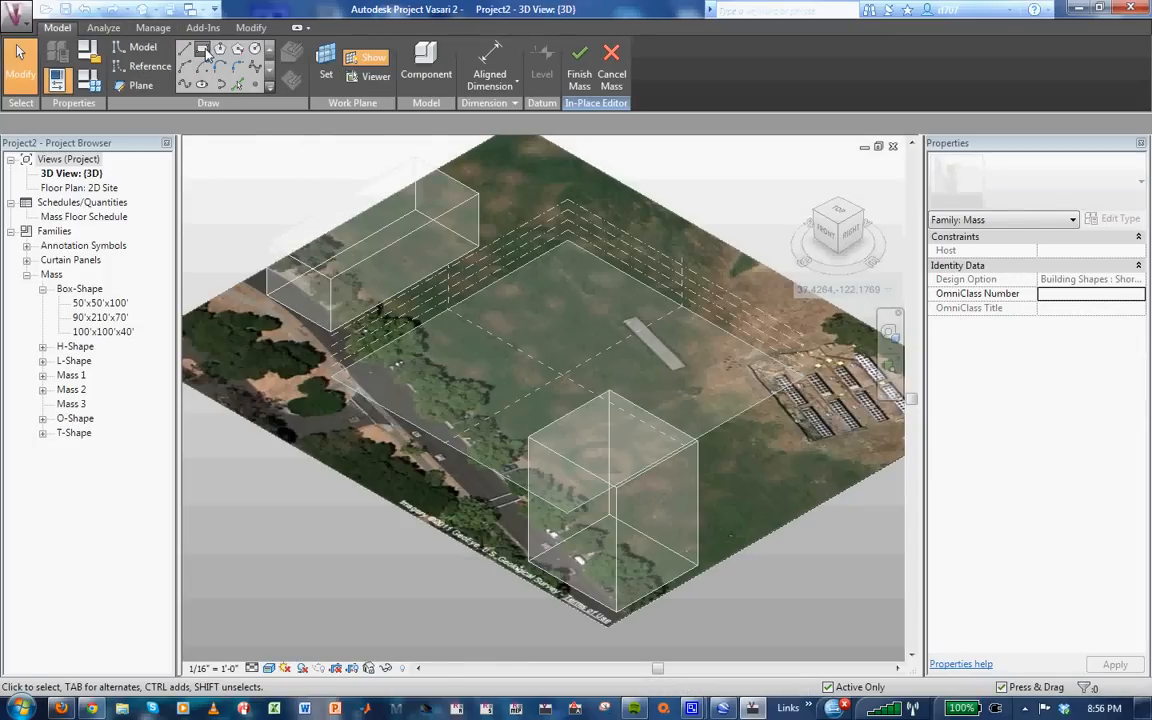
click(482, 326)
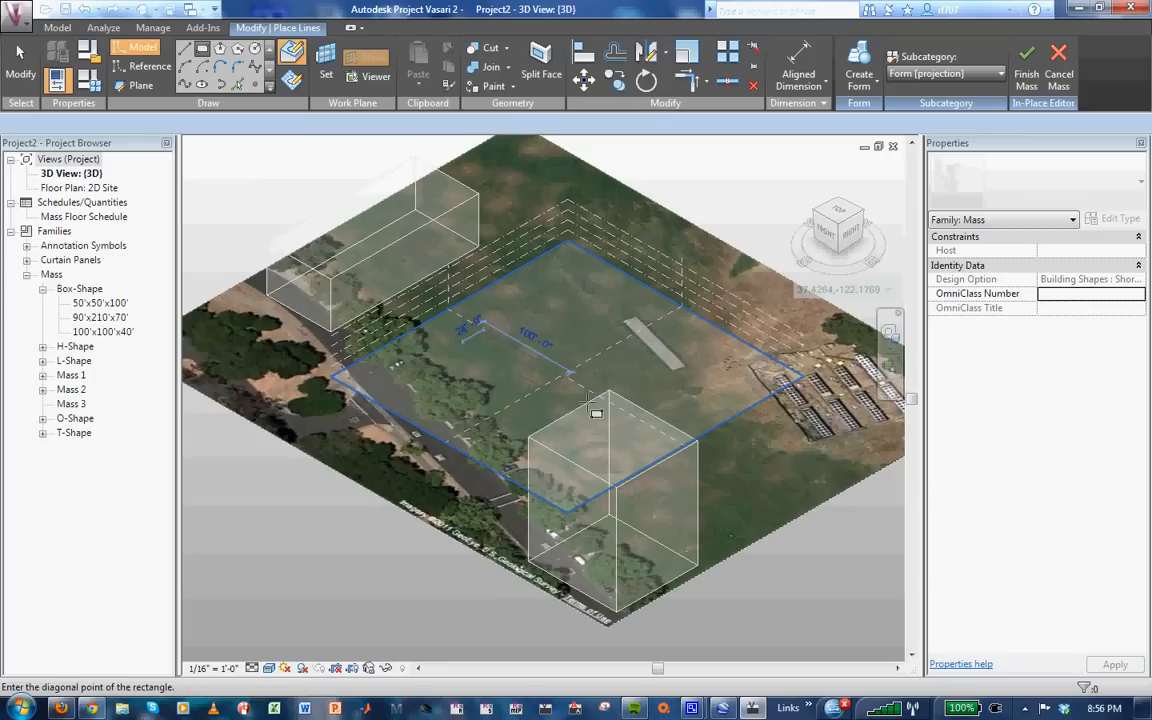
click(534, 456)
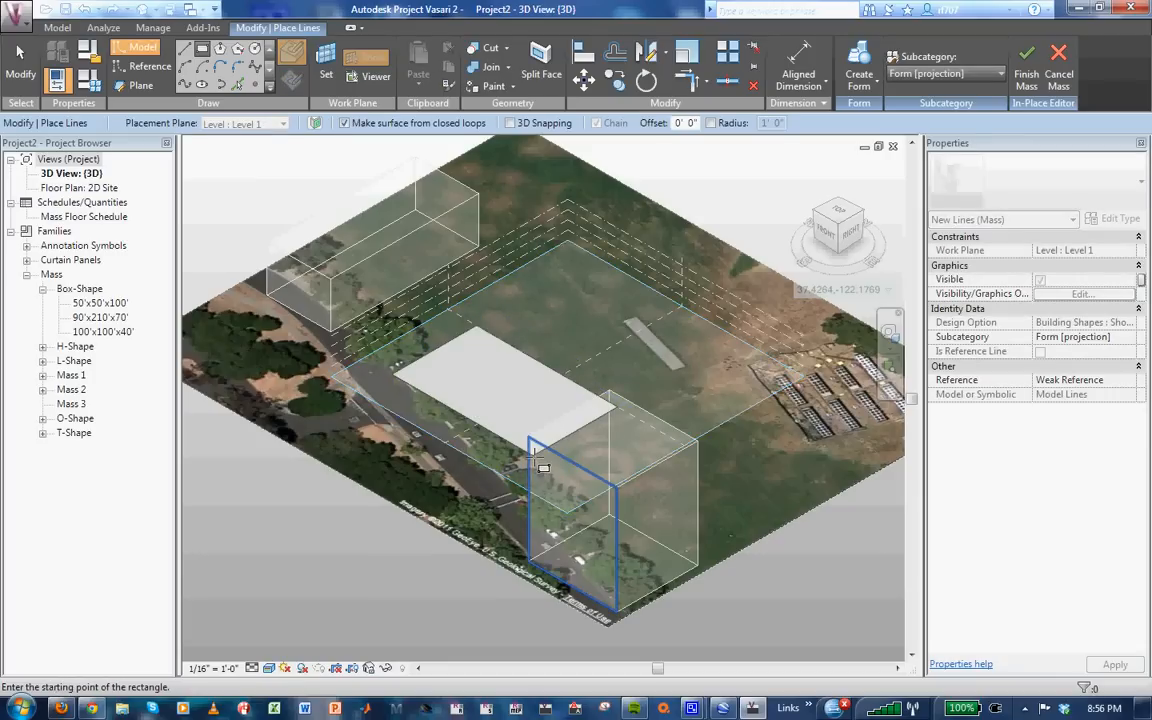
Extrude the new rectangle upward into a low box, shorter than the surrounding buildings, and deselect it.
click(22, 60)
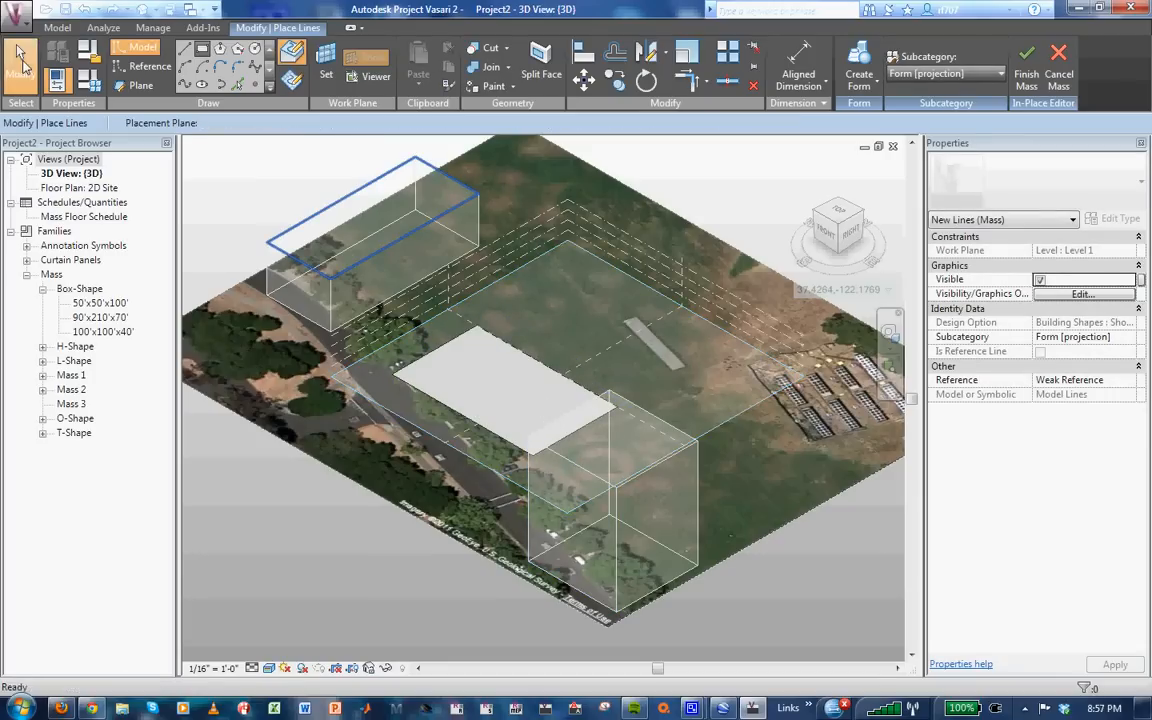
click(507, 368)
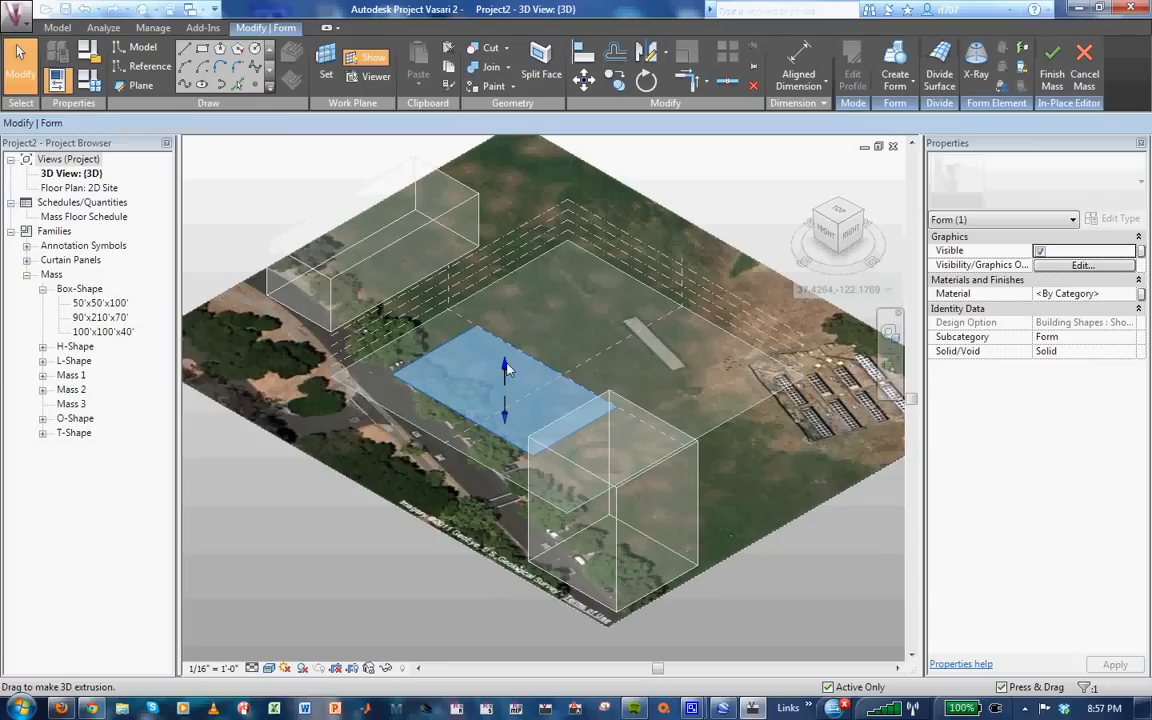
drag(507, 368, 507, 340)
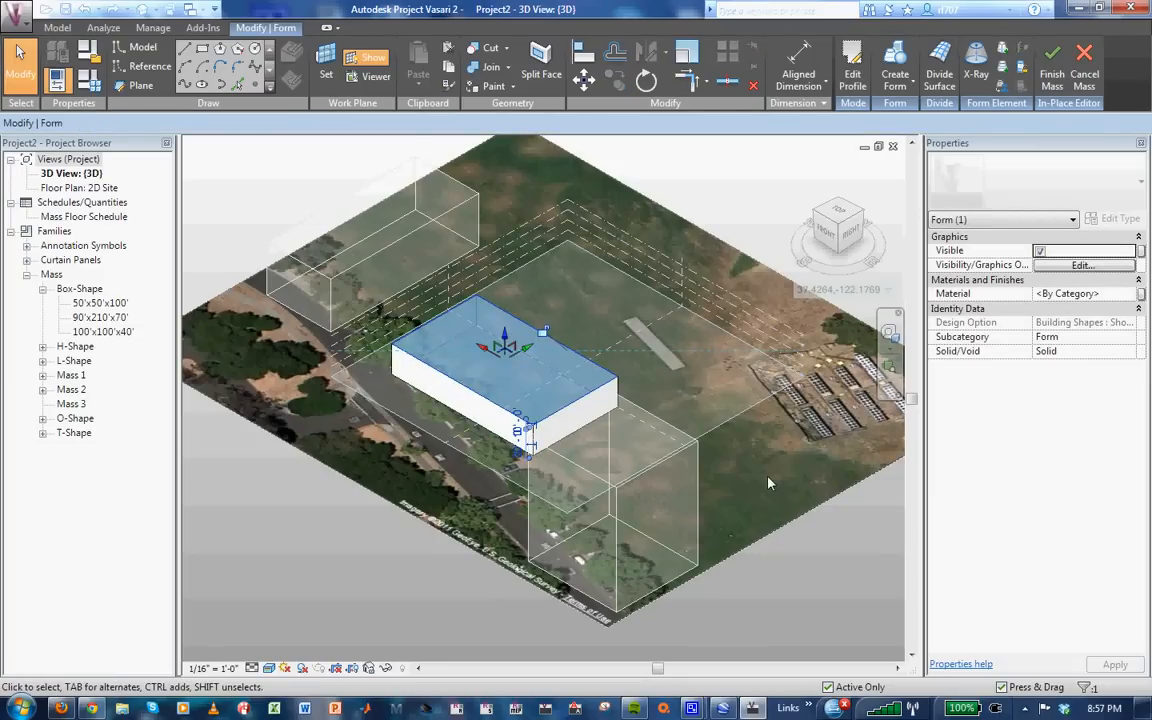
key(Escape)
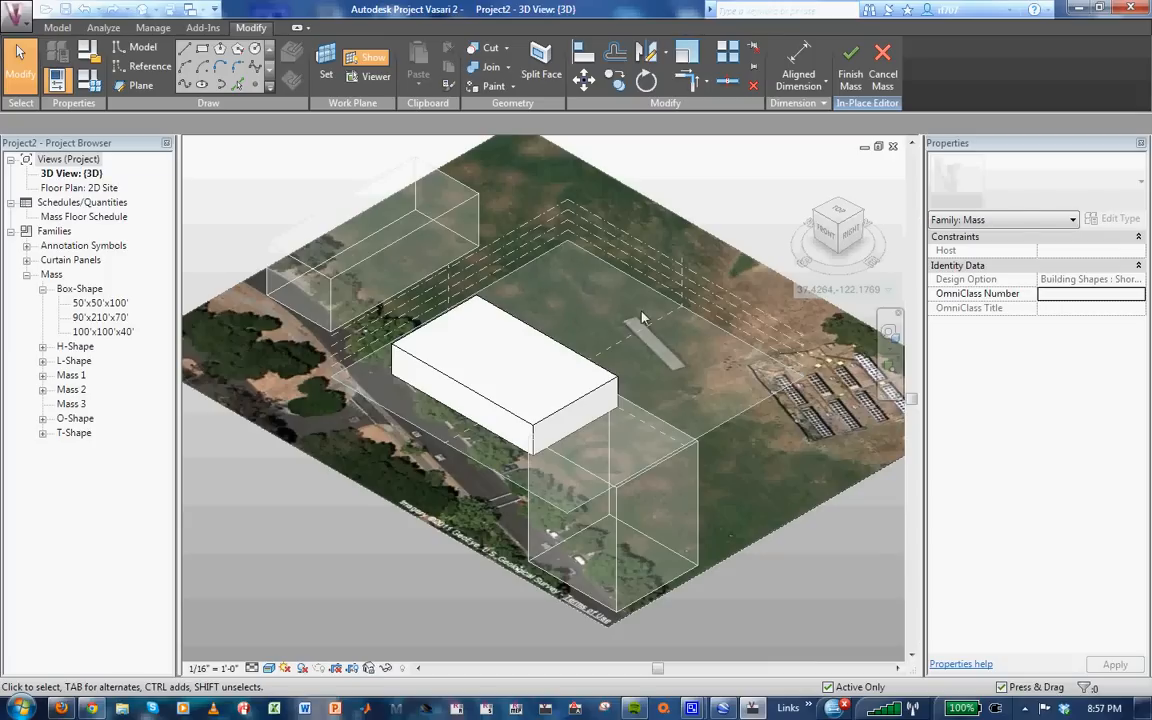
Make the temporary dimension for the box's width permanent, measured from its long road-side face across the short end.
click(484, 423)
scroll(545, 373, up, 5)
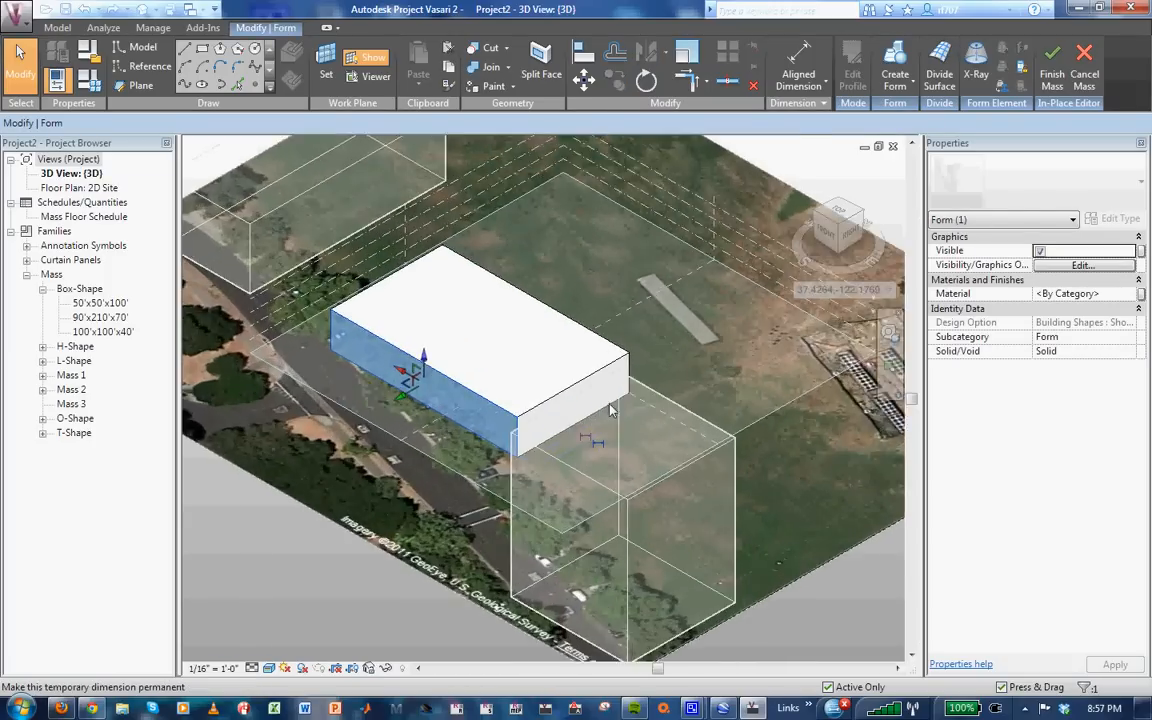
scroll(608, 422, up, 3)
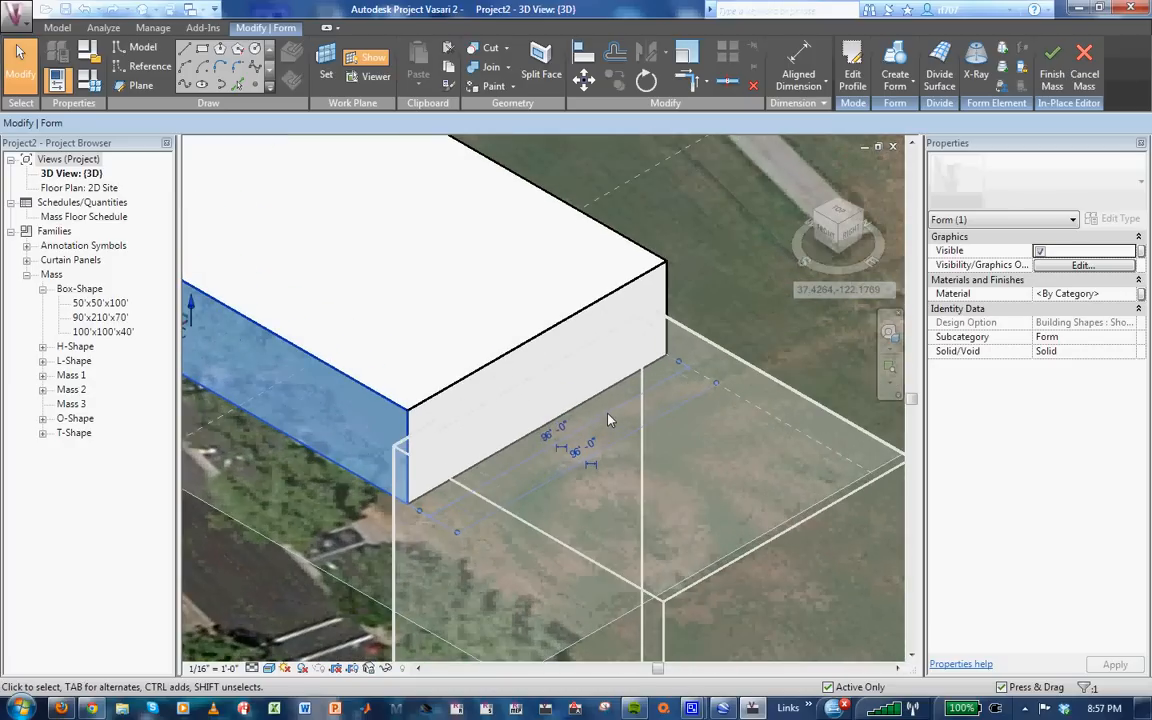
click(565, 452)
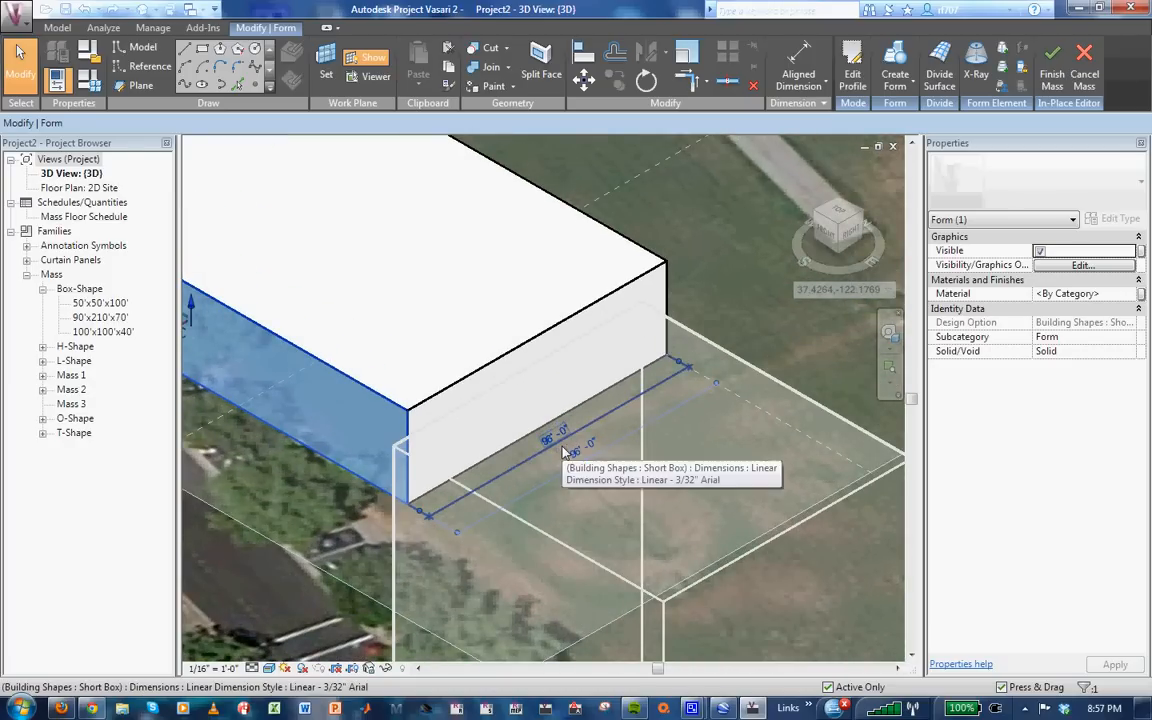
click(711, 288)
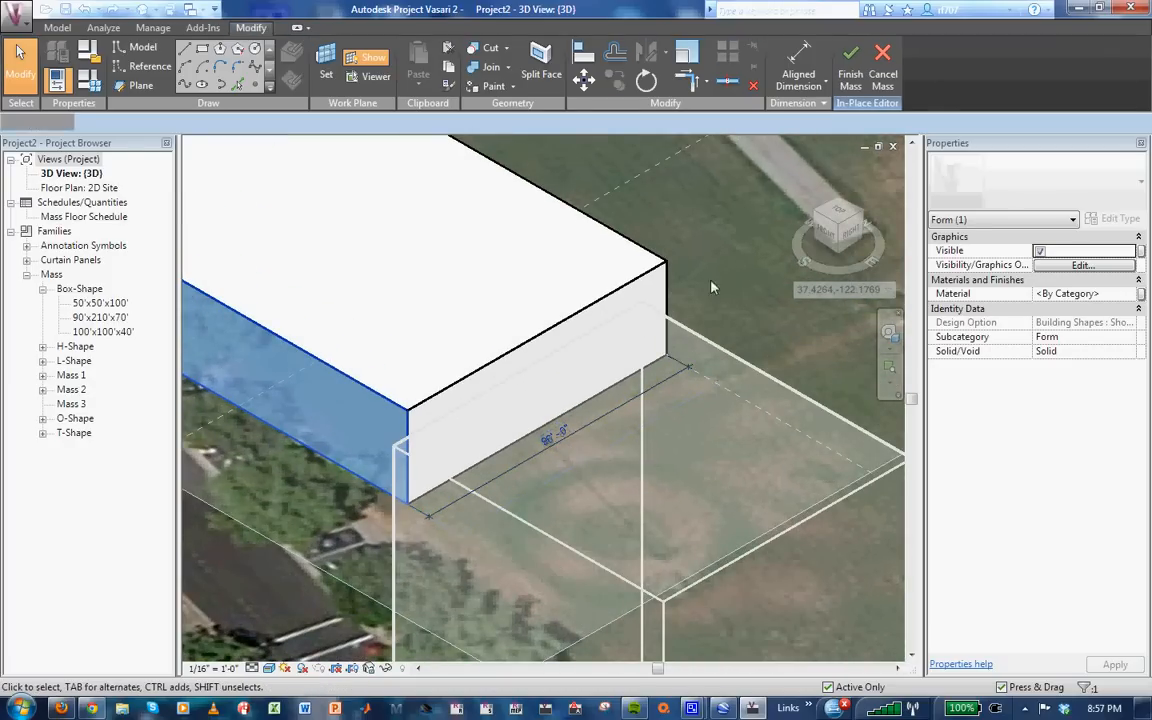
Label the width dimension with a new instance parameter named Bldg Width and deselect it.
click(598, 421)
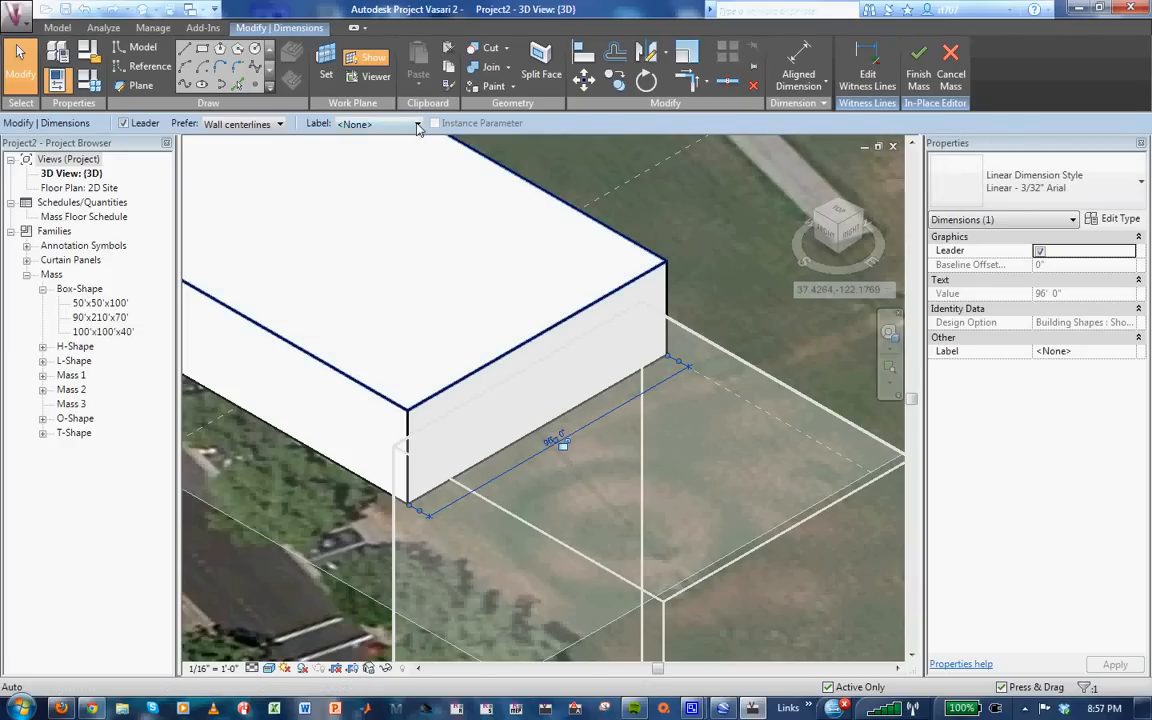
click(418, 124)
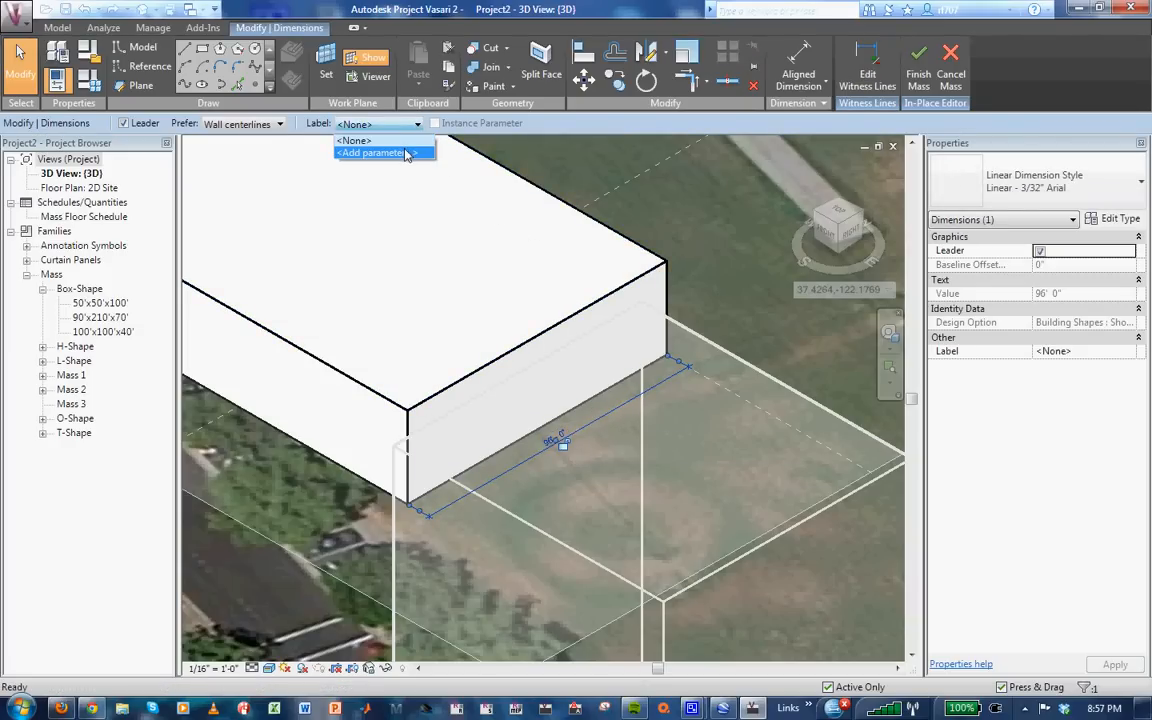
click(404, 156)
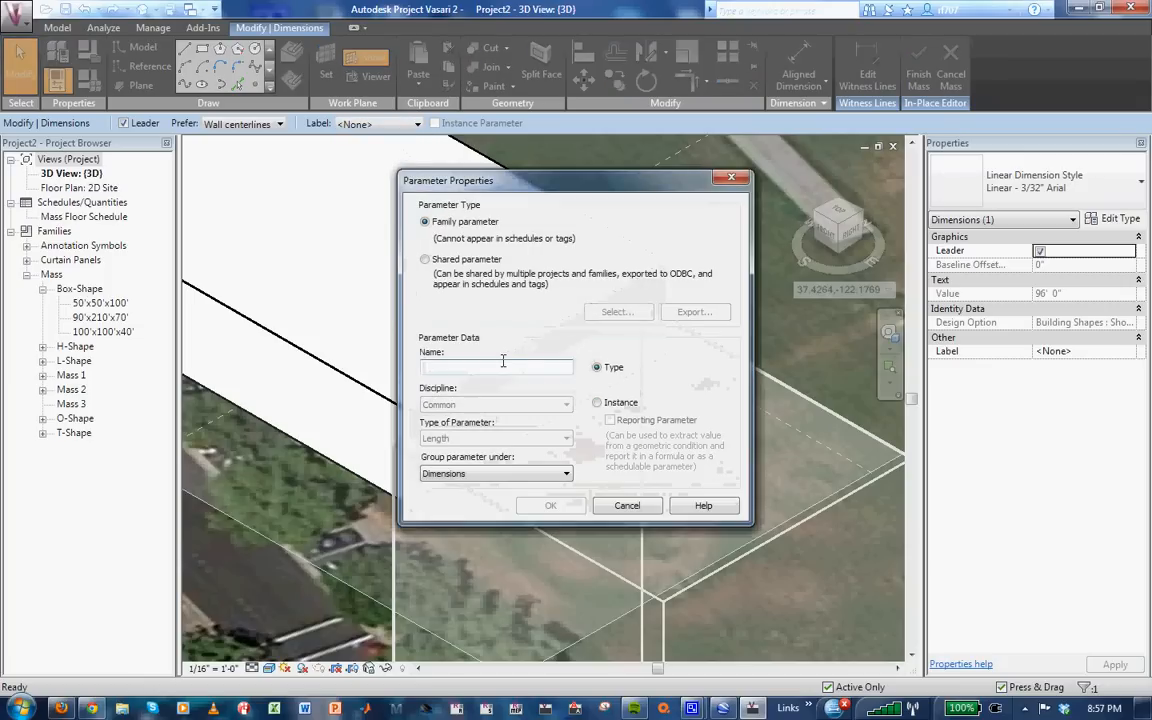
text(Bldg)
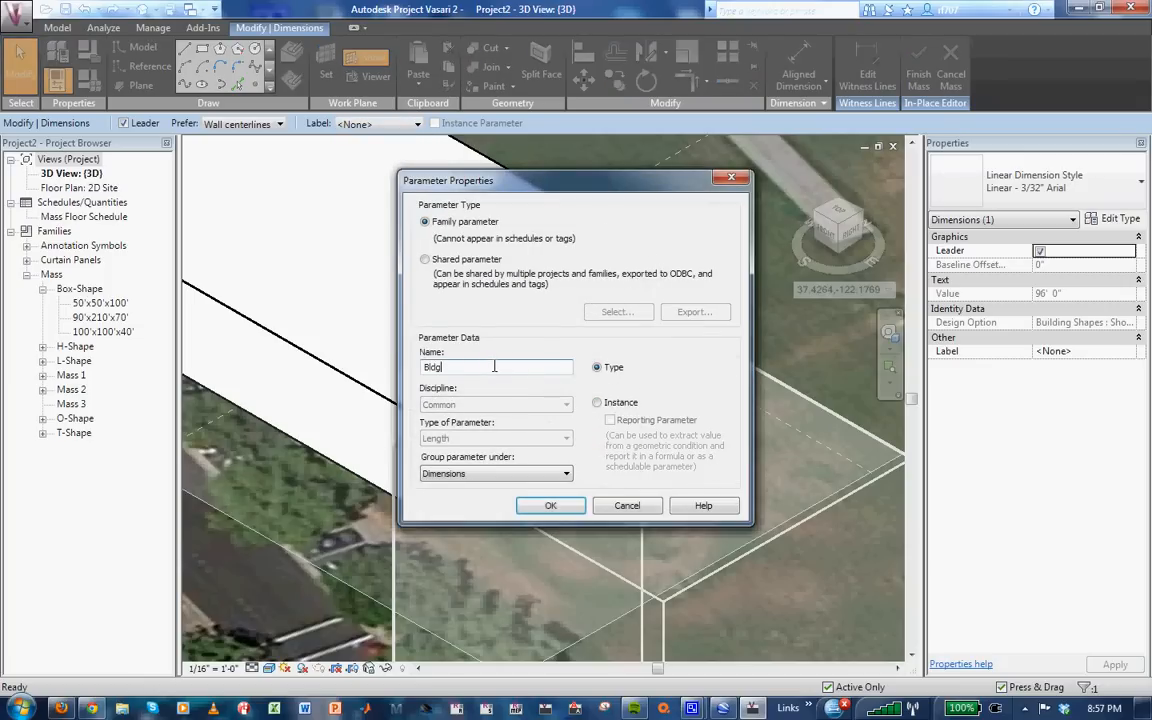
text( Width)
click(597, 403)
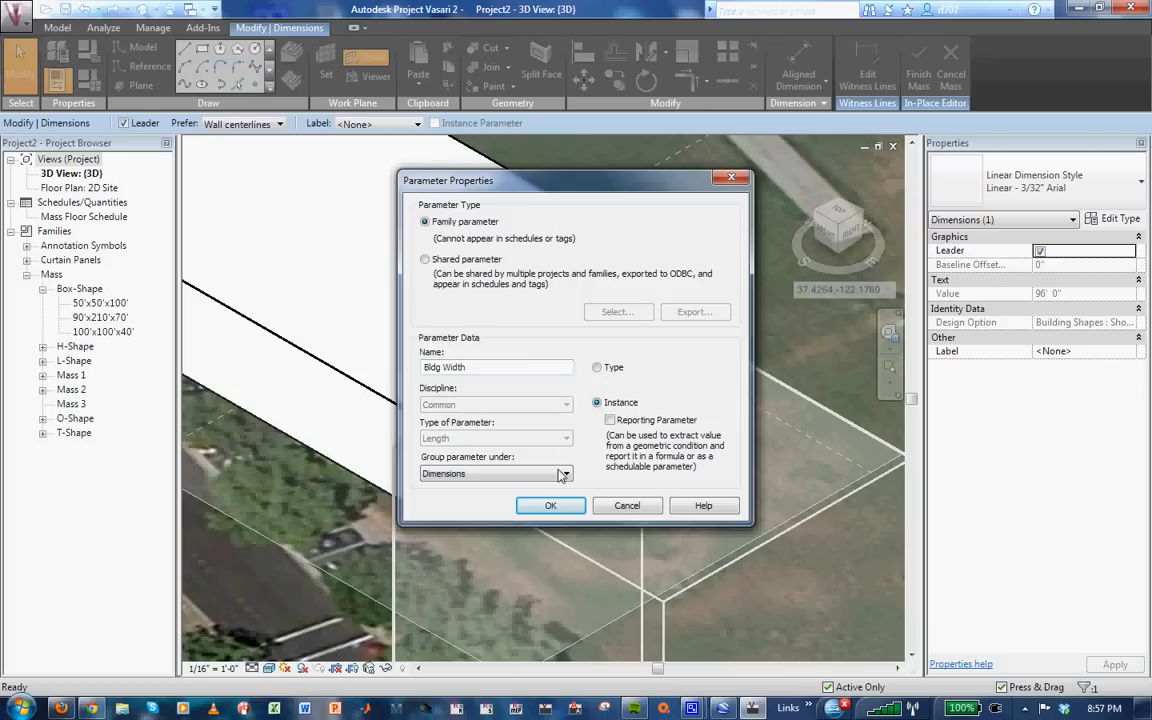
click(548, 507)
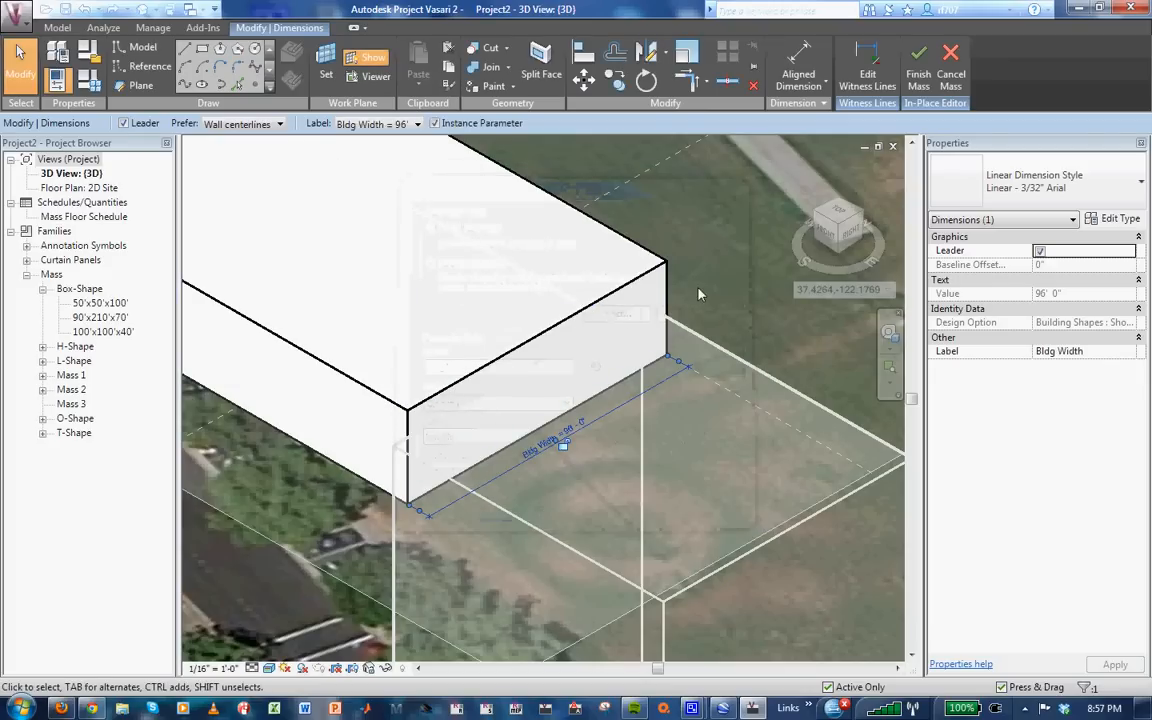
click(705, 290)
Make the temporary dimension for the box's full height permanent, using its top face.
scroll(705, 290, down, 1)
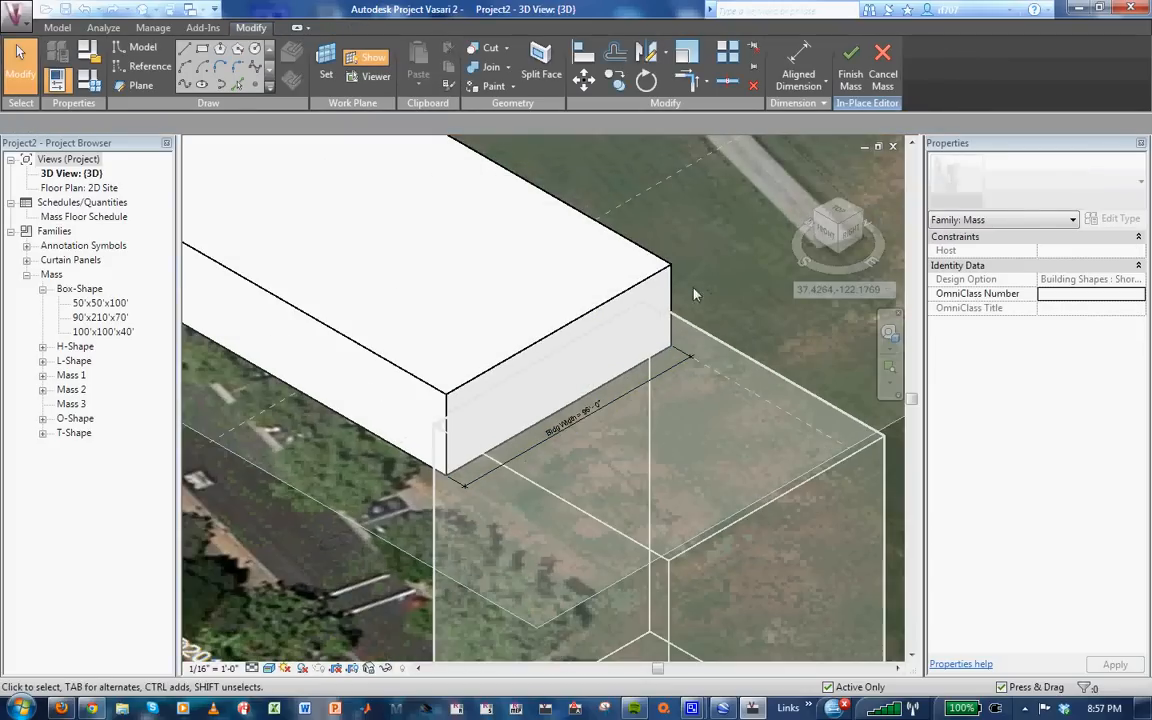
click(490, 258)
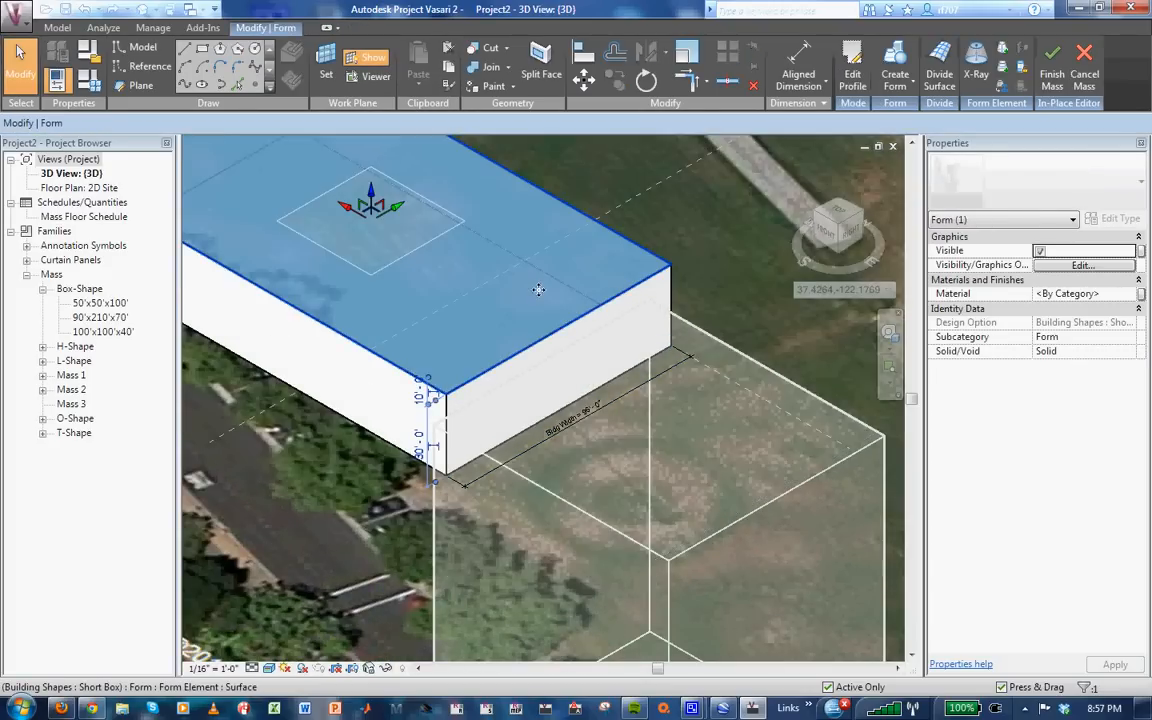
scroll(395, 412, up, 2)
scroll(388, 415, up, 1)
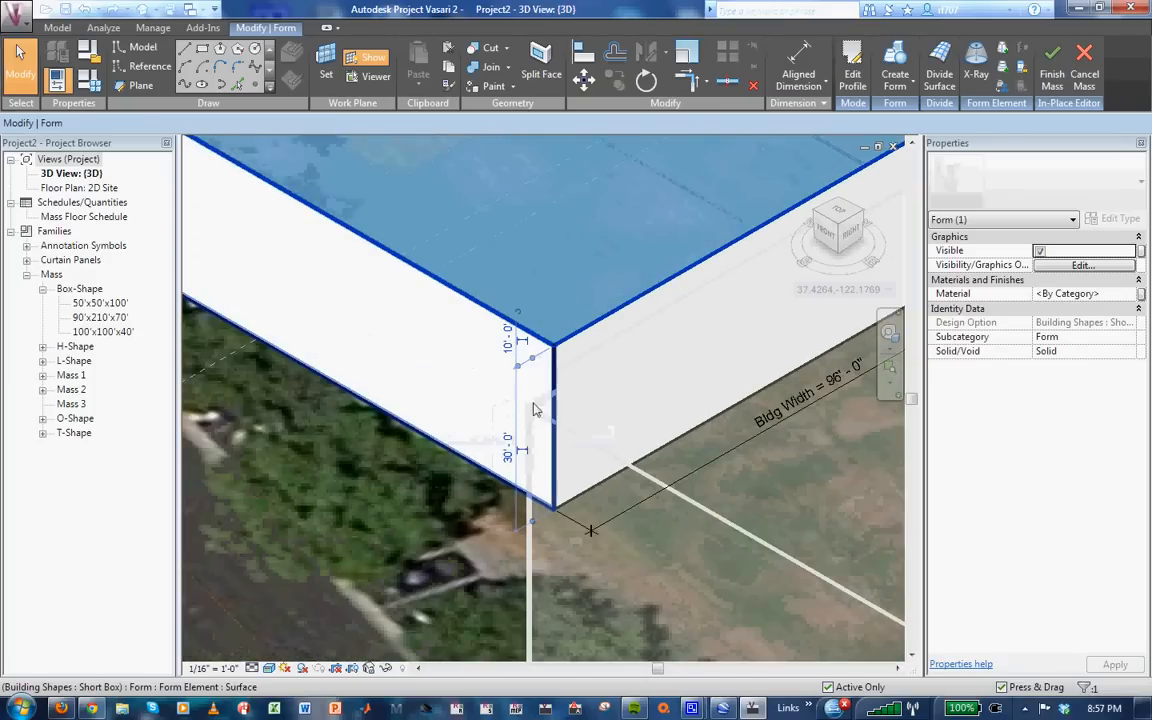
click(521, 455)
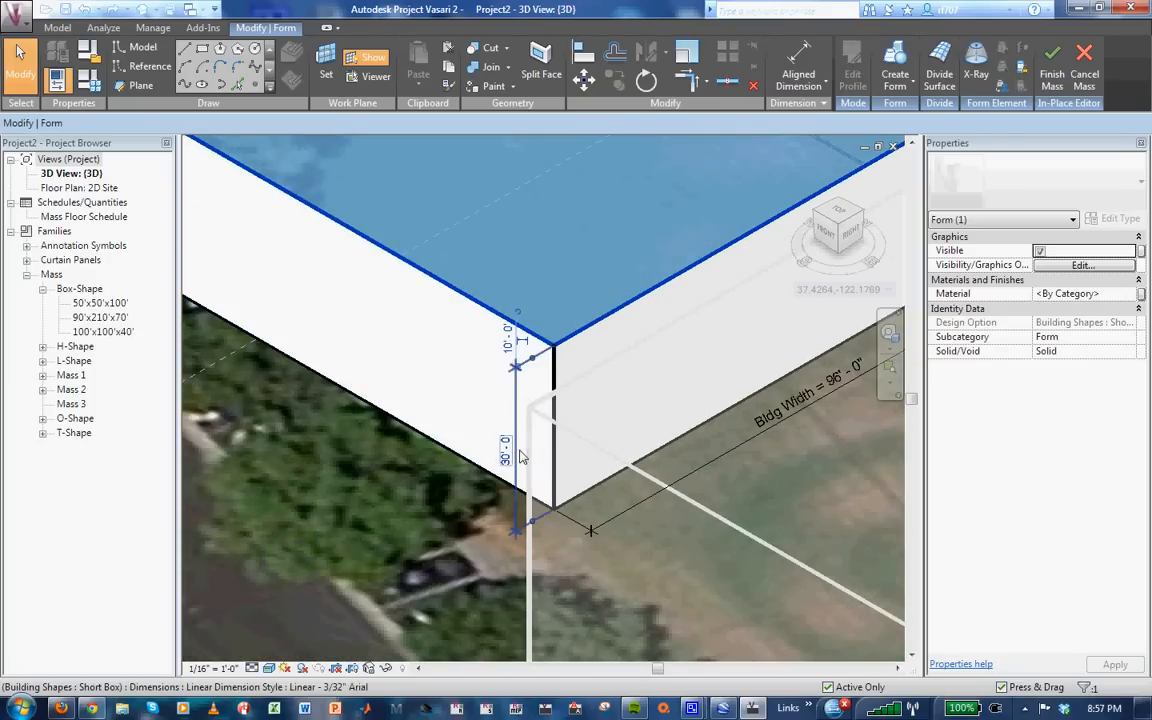
click(465, 503)
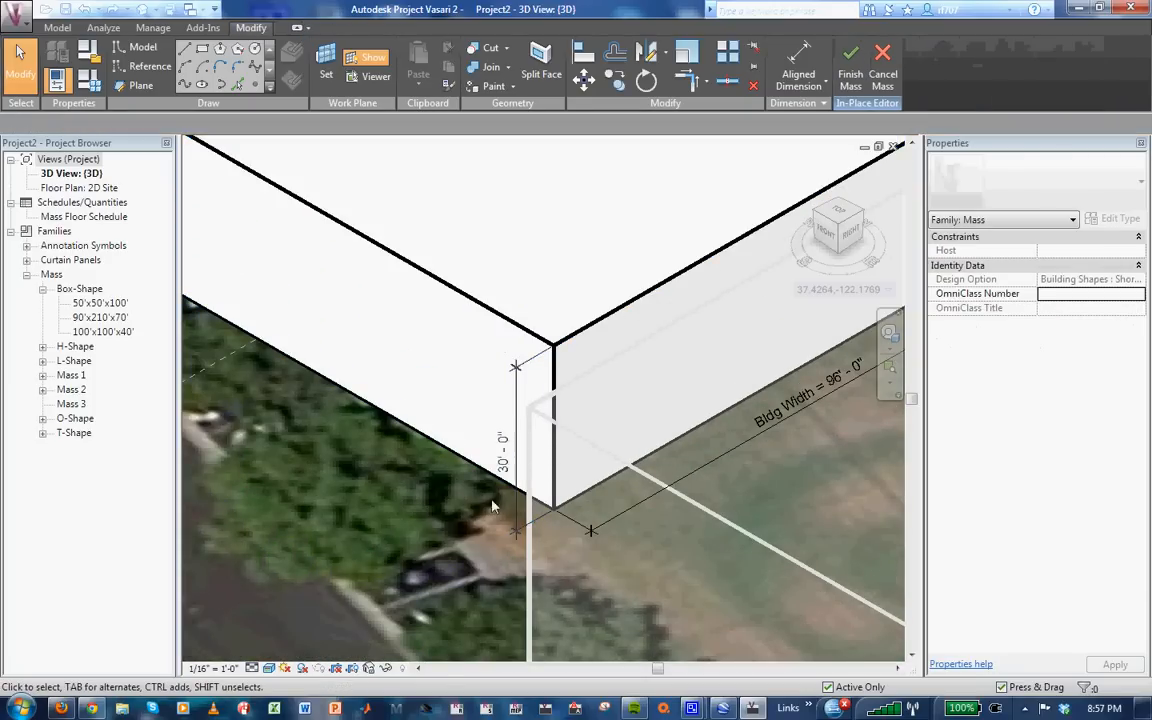
Label the height dimension with a new instance parameter named Bldg height and deselect it.
click(514, 512)
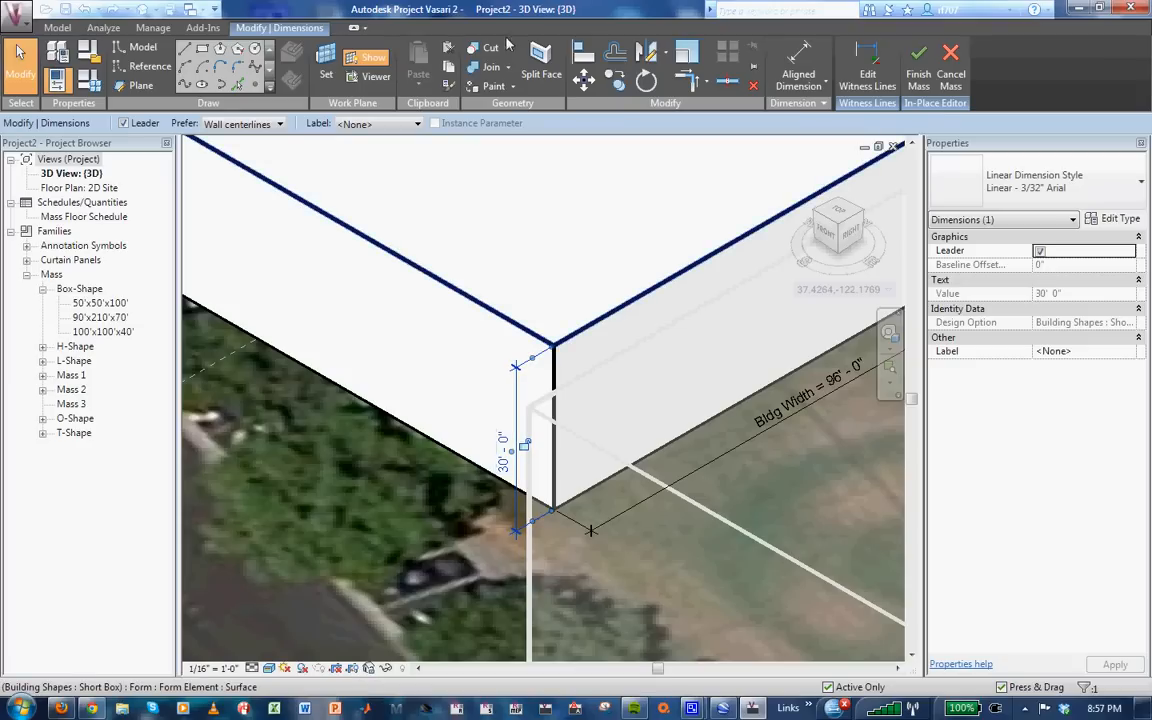
click(418, 124)
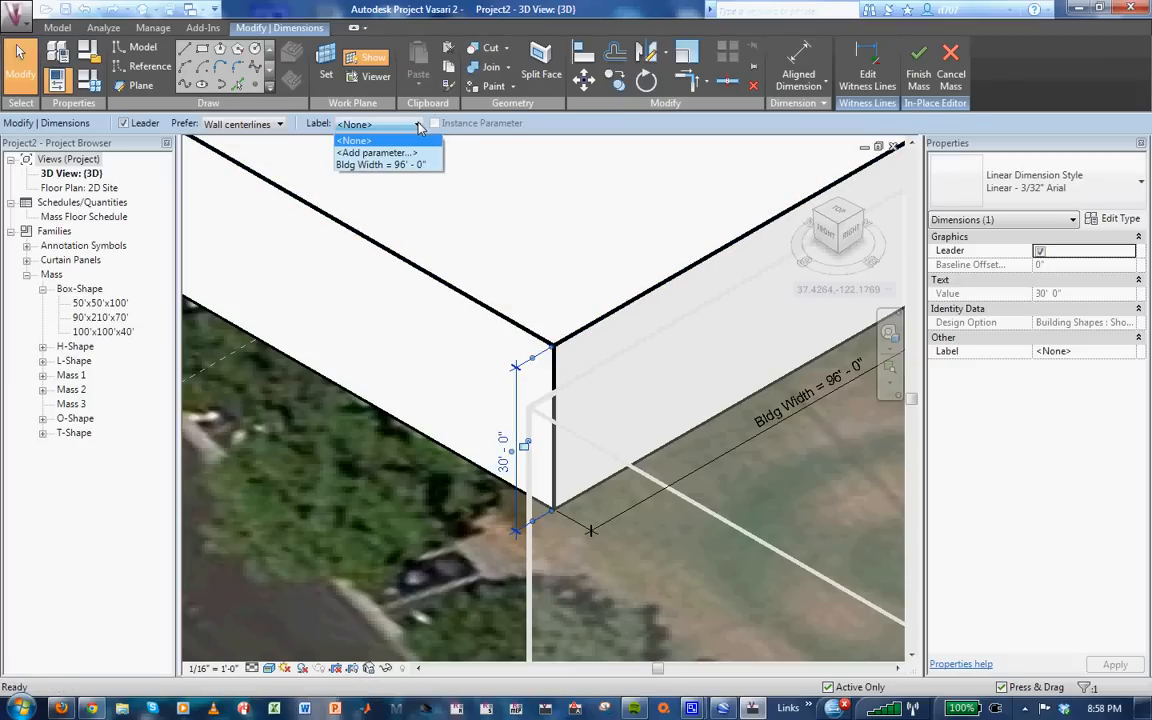
click(400, 152)
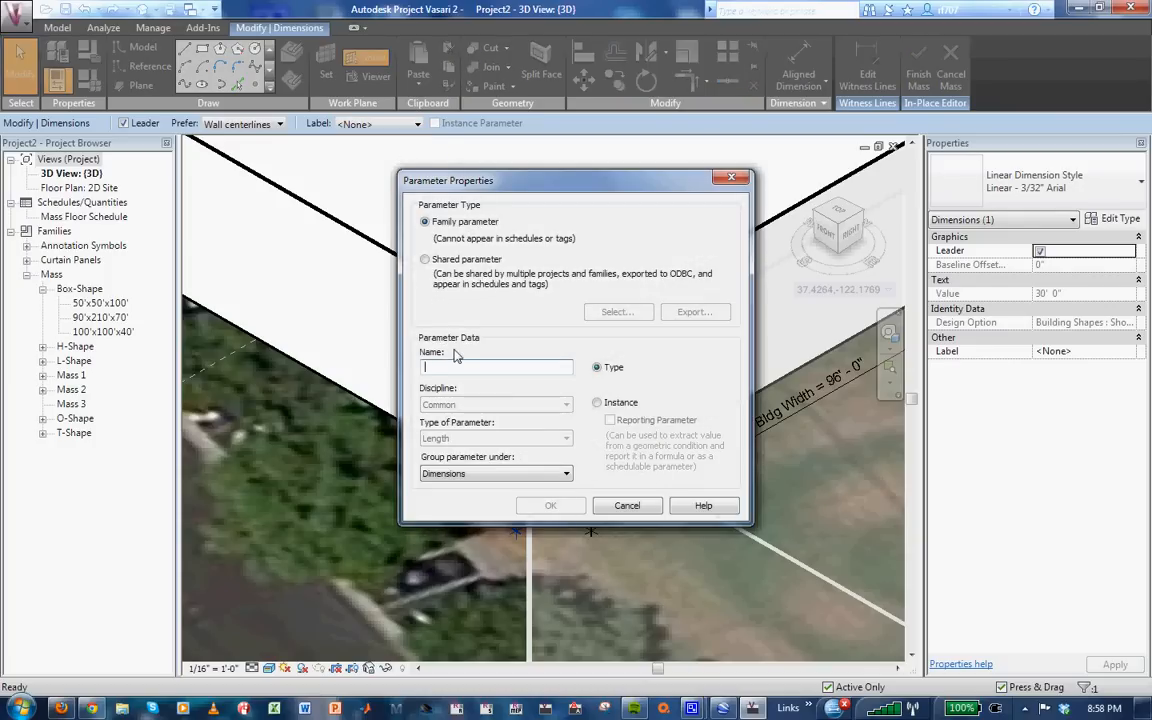
text(Bldg height)
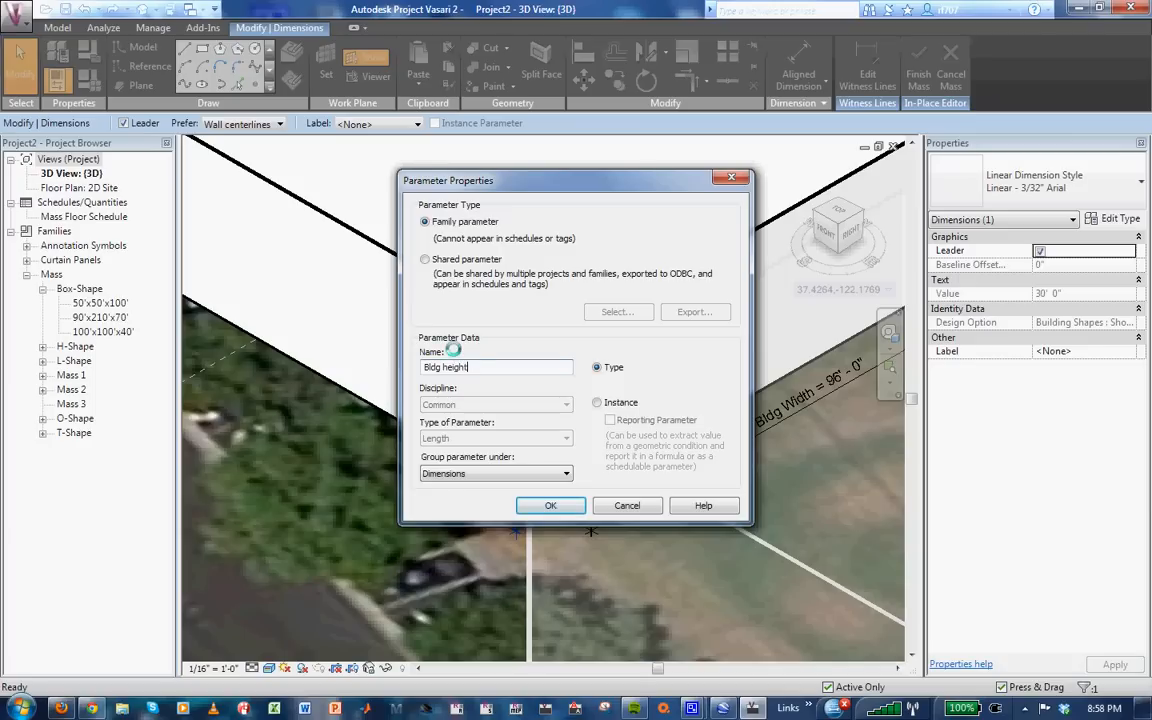
click(598, 403)
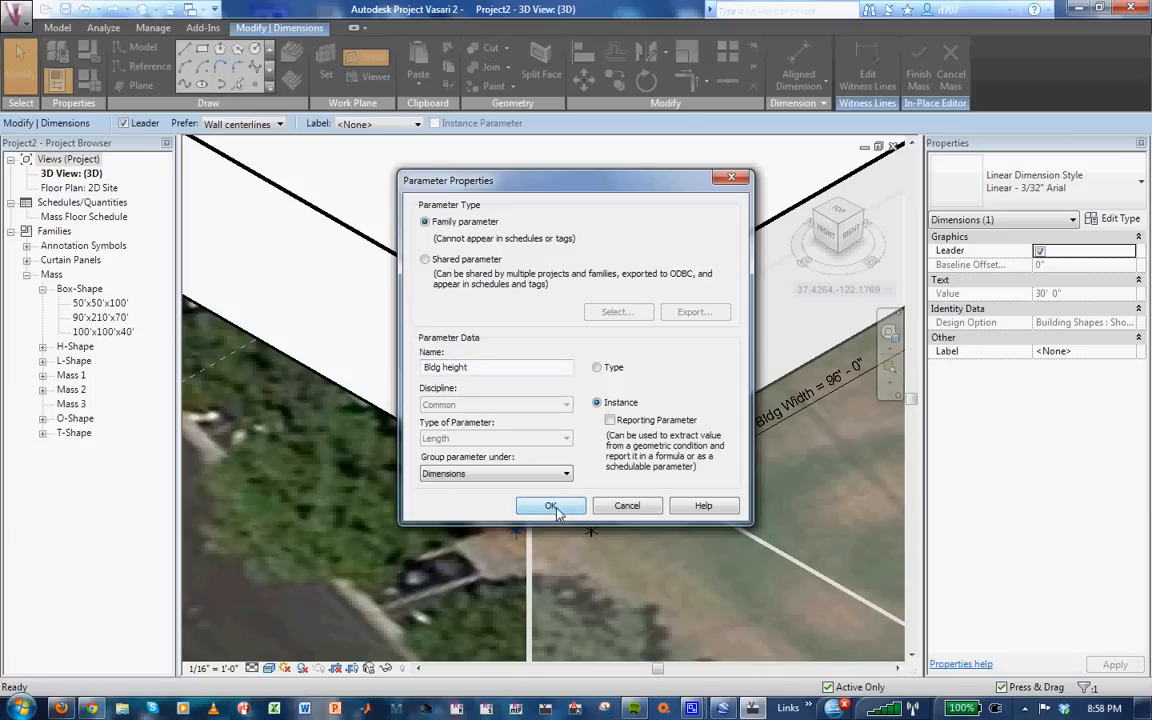
click(552, 506)
key(Escape)
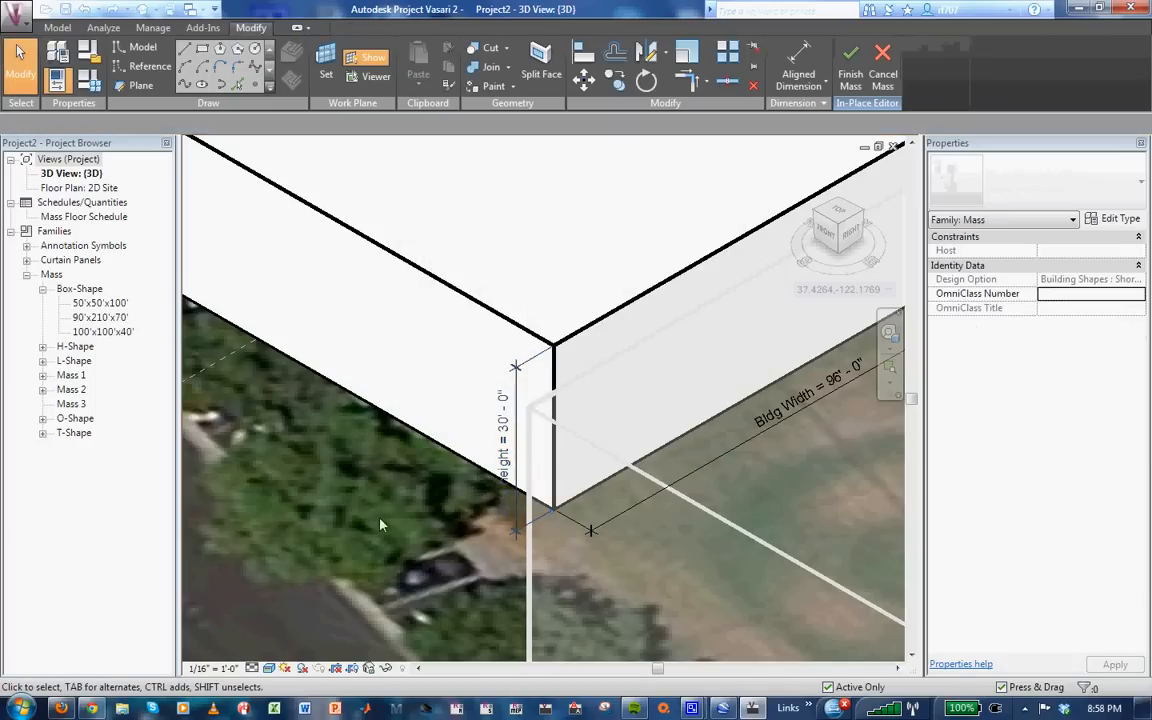
Make the temporary dimension for the box's full length permanent, using the short end face and the long side away from the road.
scroll(340, 460, down, 4)
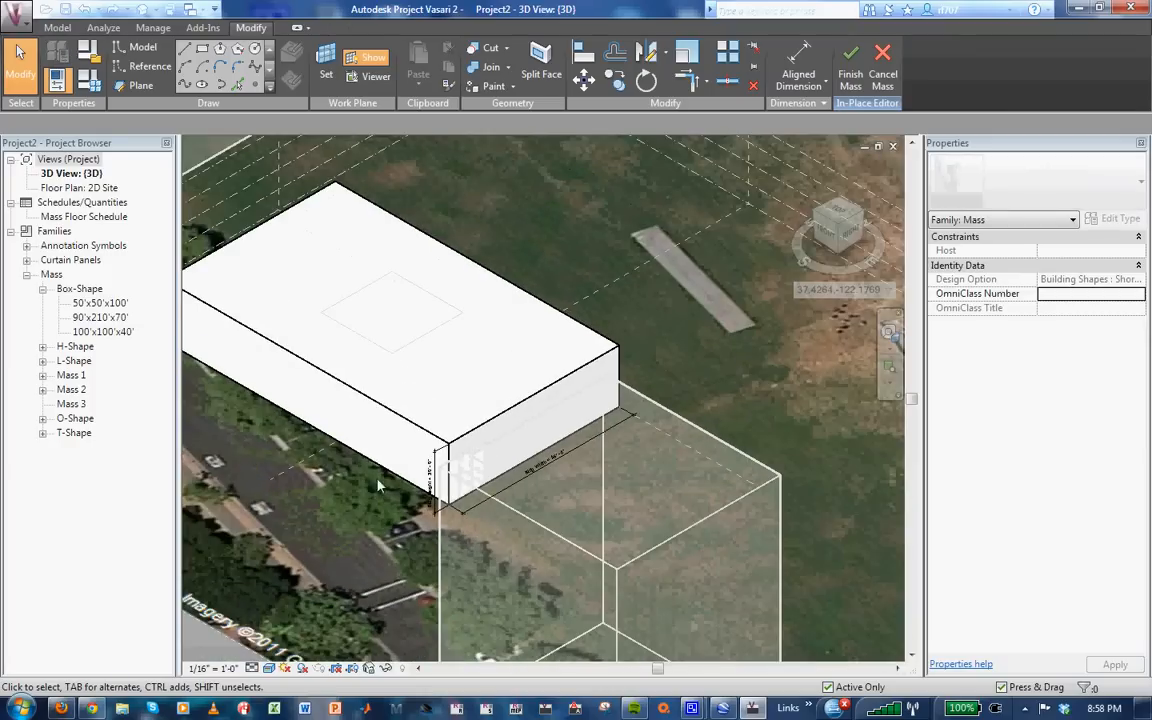
click(534, 414)
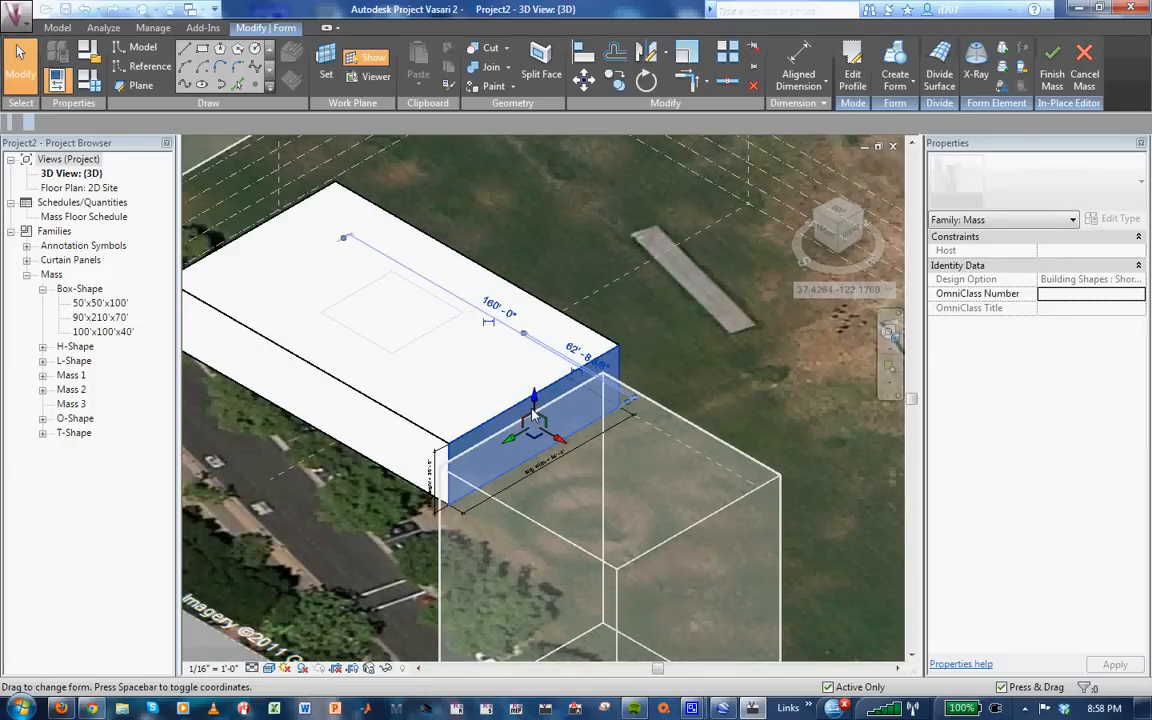
click(889, 333)
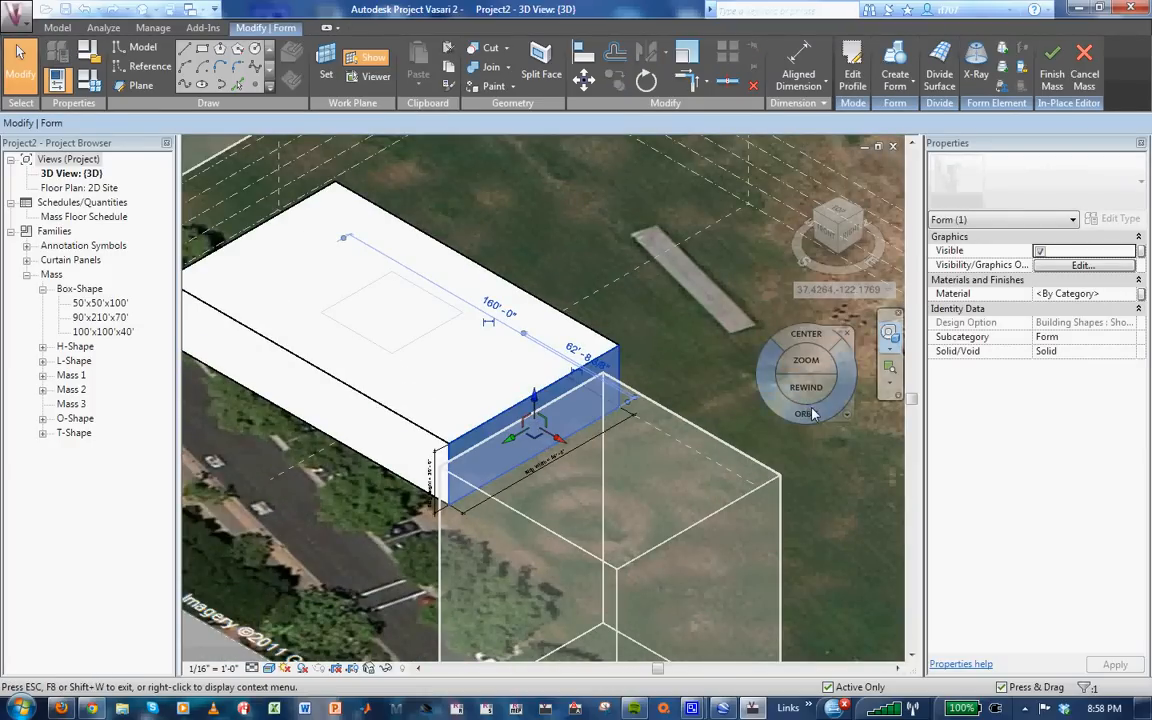
drag(770, 350, 573, 416)
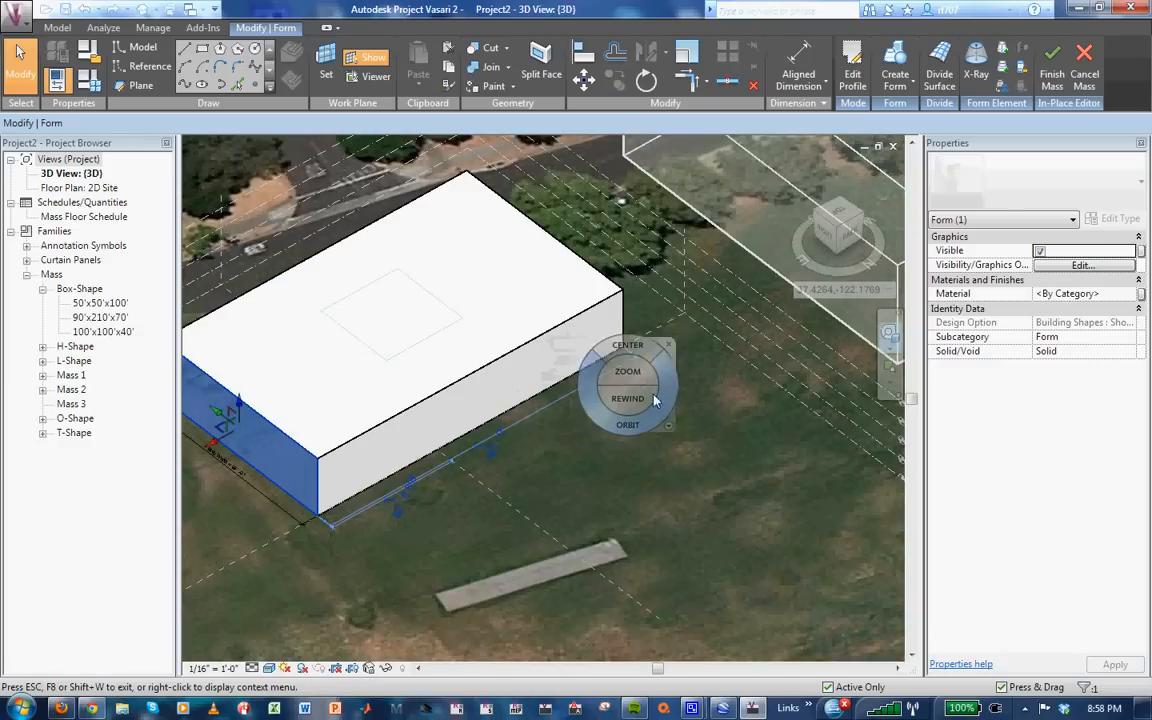
scroll(560, 498, up, 1)
scroll(489, 373, up, 1)
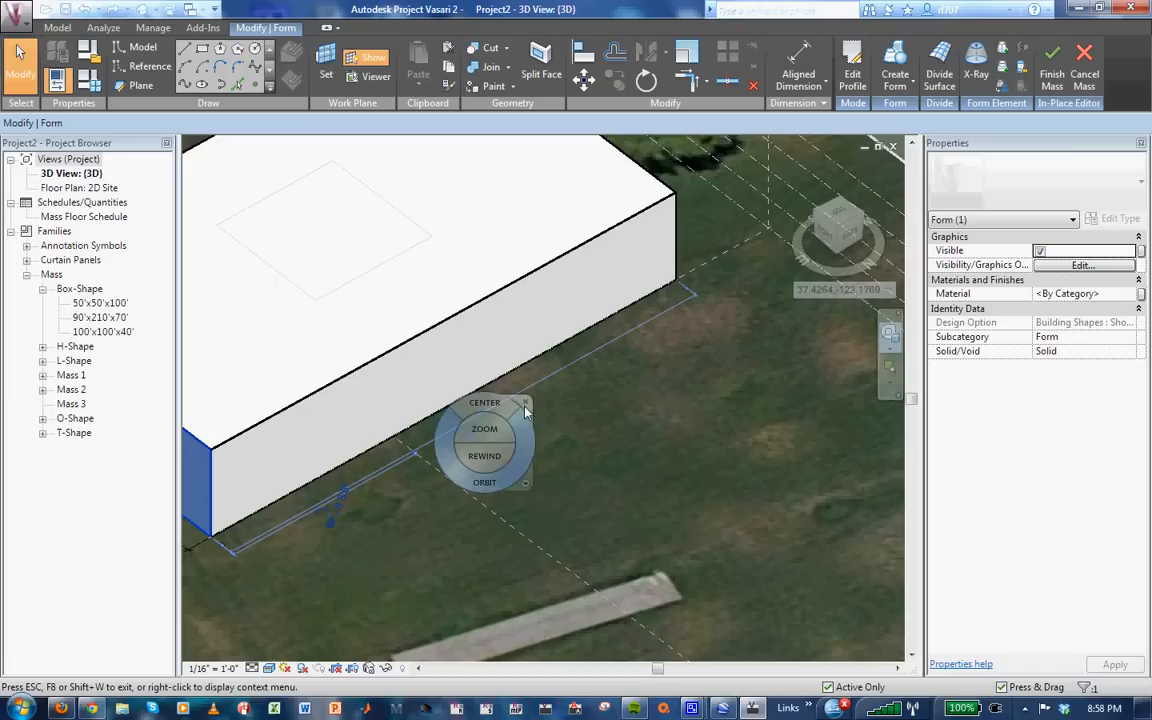
scroll(462, 428, up, 1)
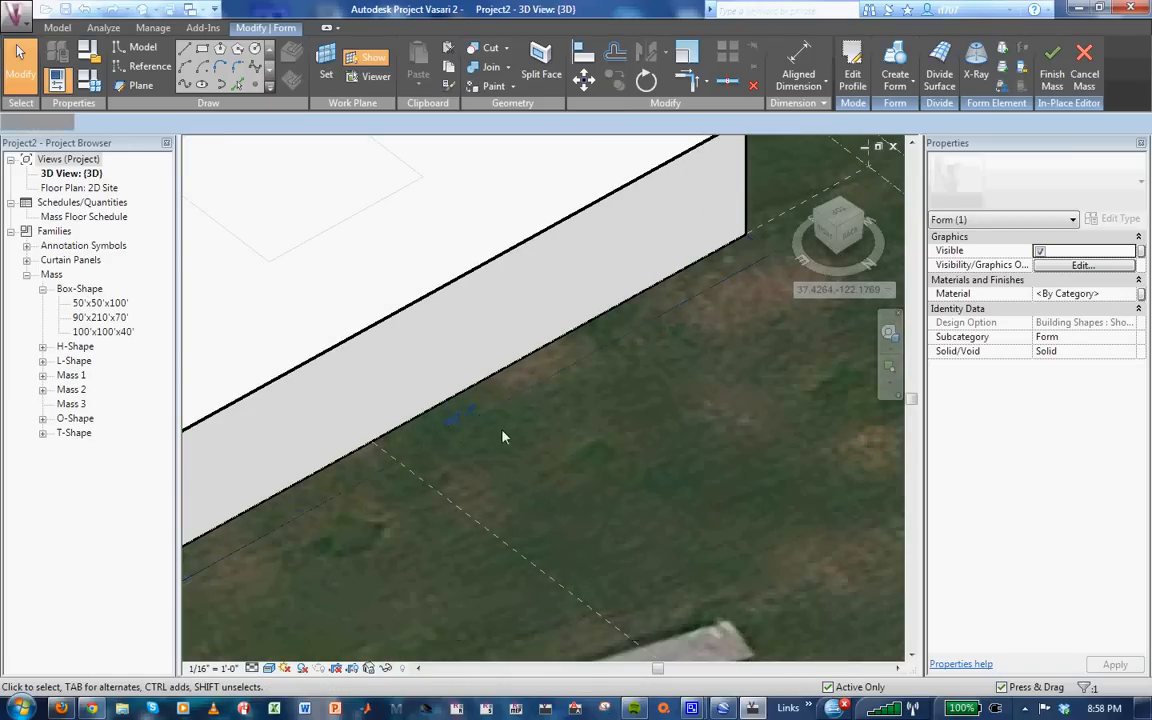
Label the length dimension with a new instance parameter named Bldg Length and deselect it.
click(497, 417)
click(497, 417)
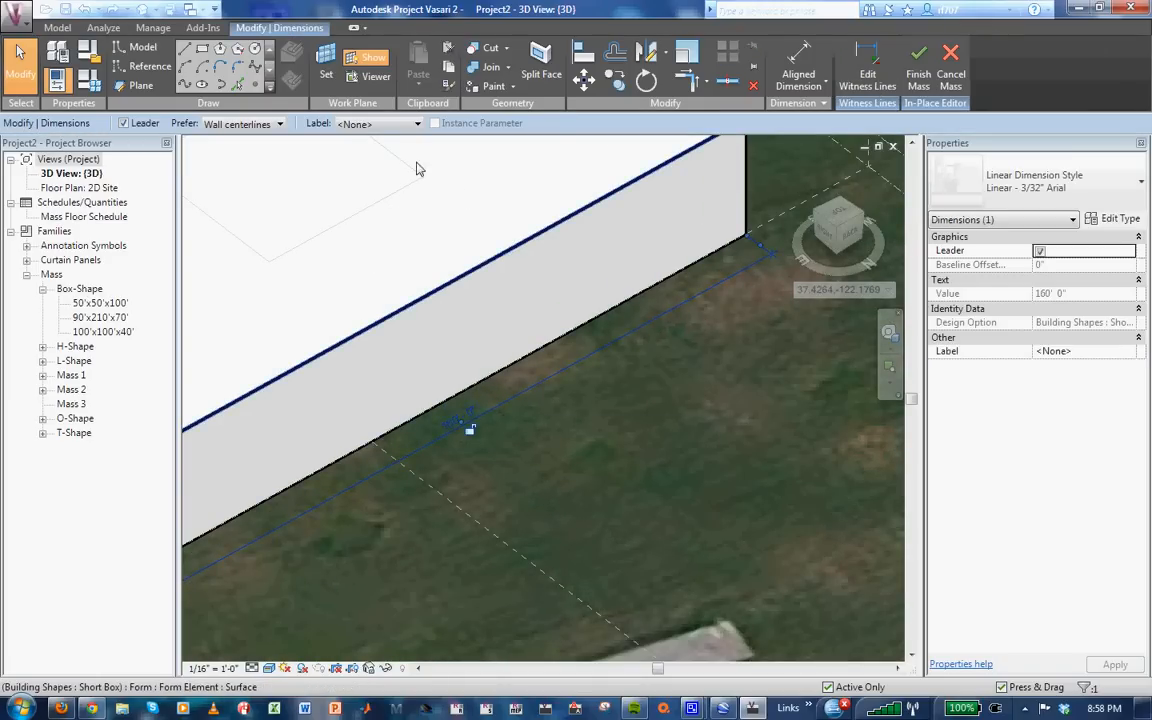
click(416, 124)
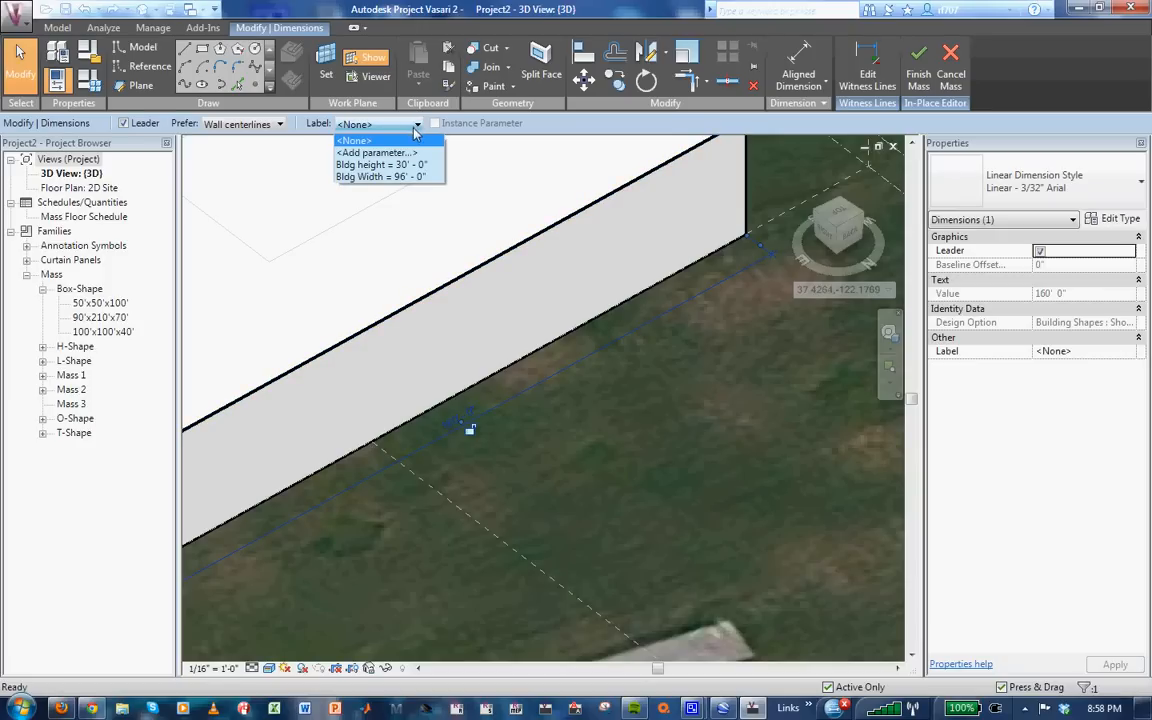
click(408, 152)
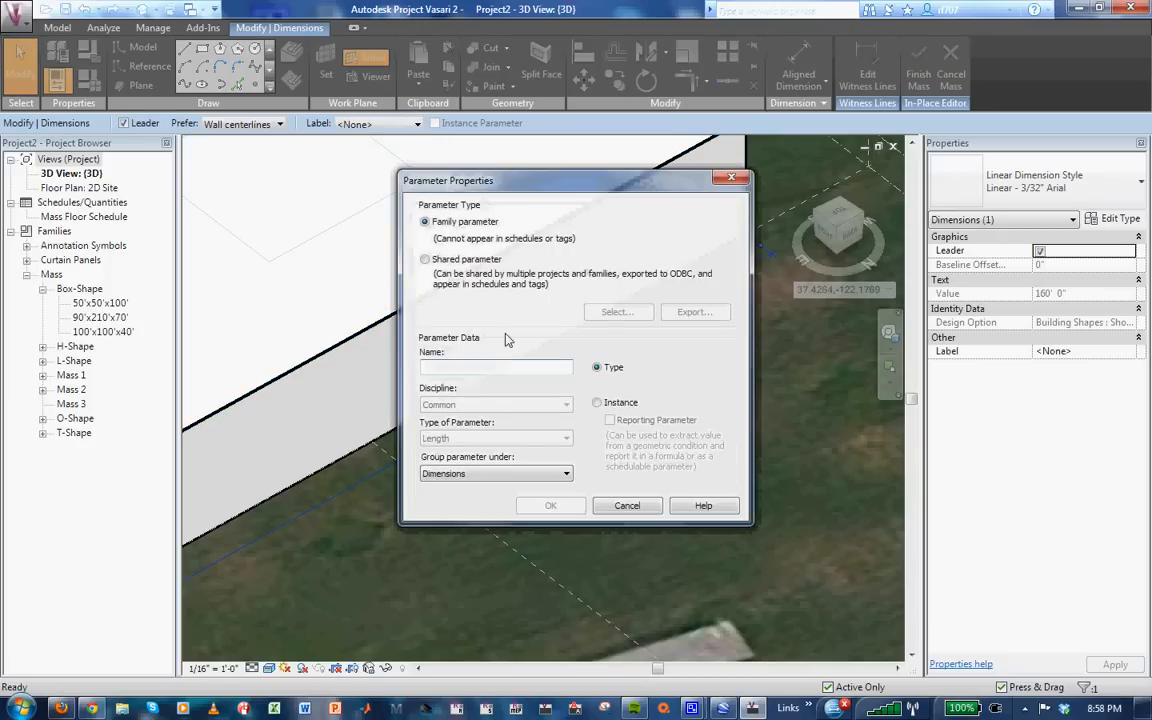
text(Bldg Lenght)
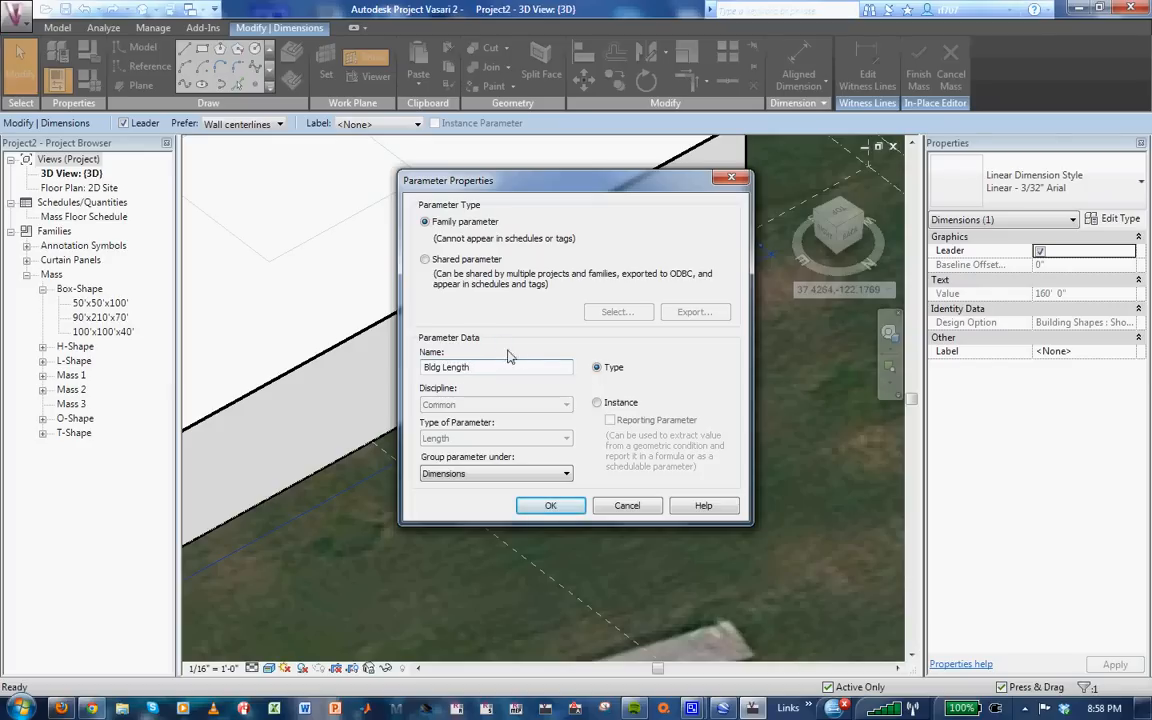
click(598, 403)
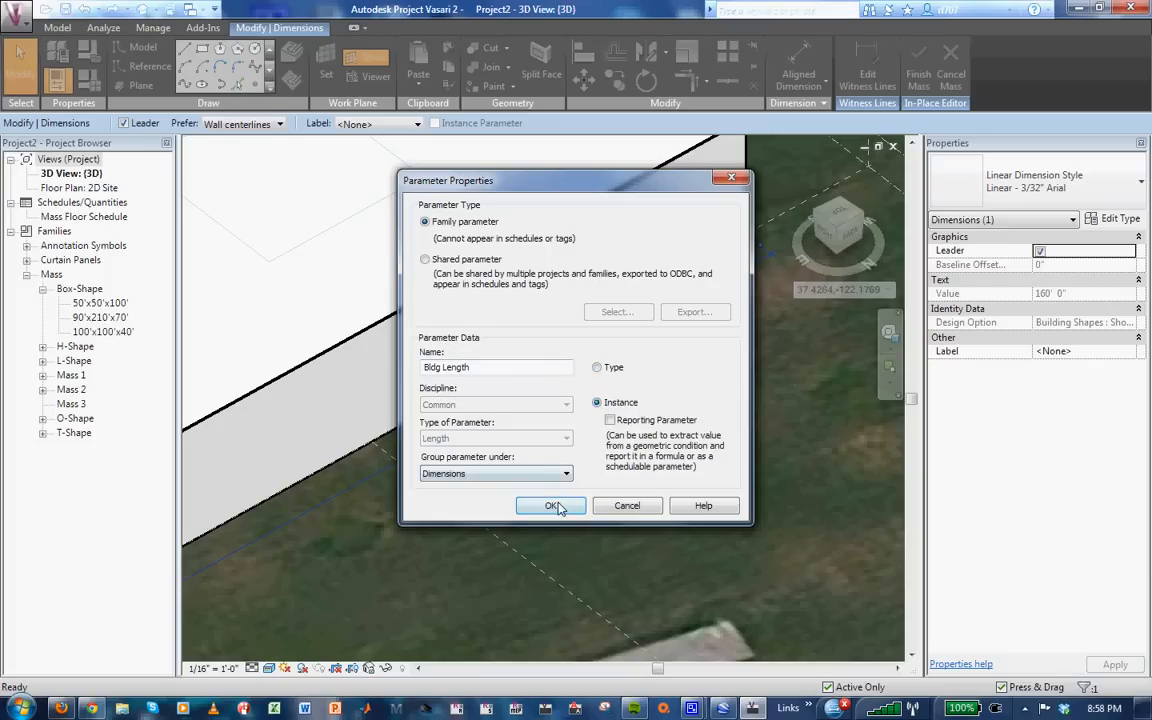
click(552, 506)
click(530, 488)
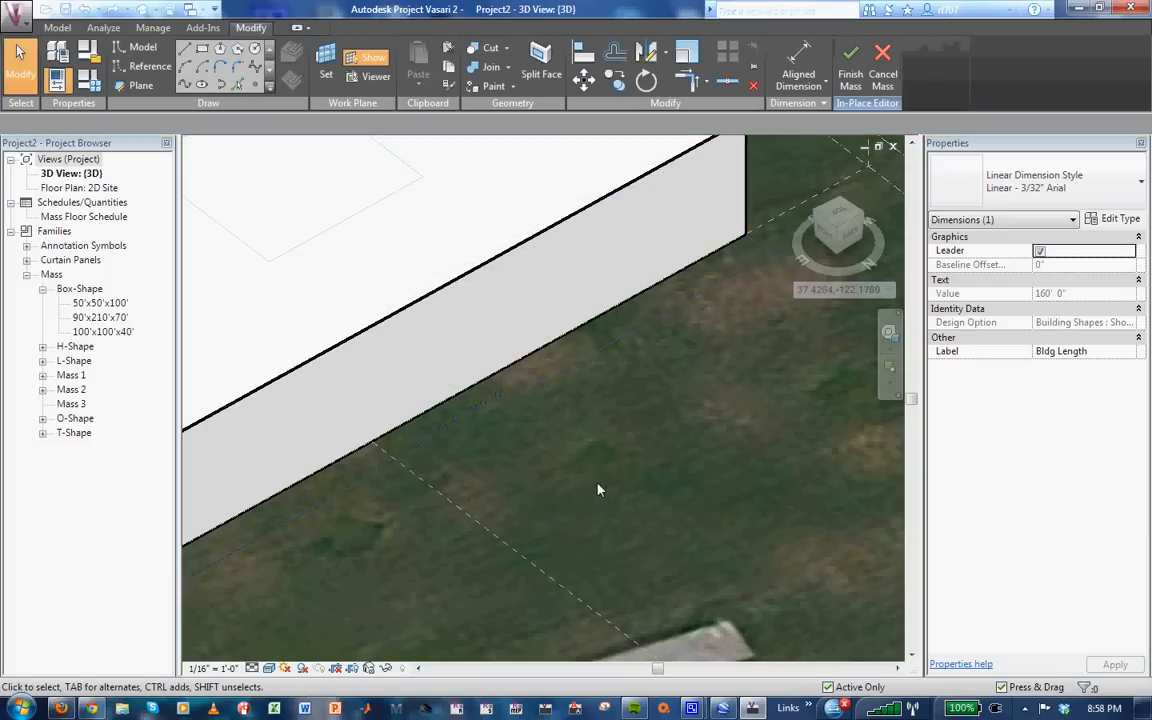
Finish the in-place mass of the low box in the Short Box option.
scroll(652, 478, down, 5)
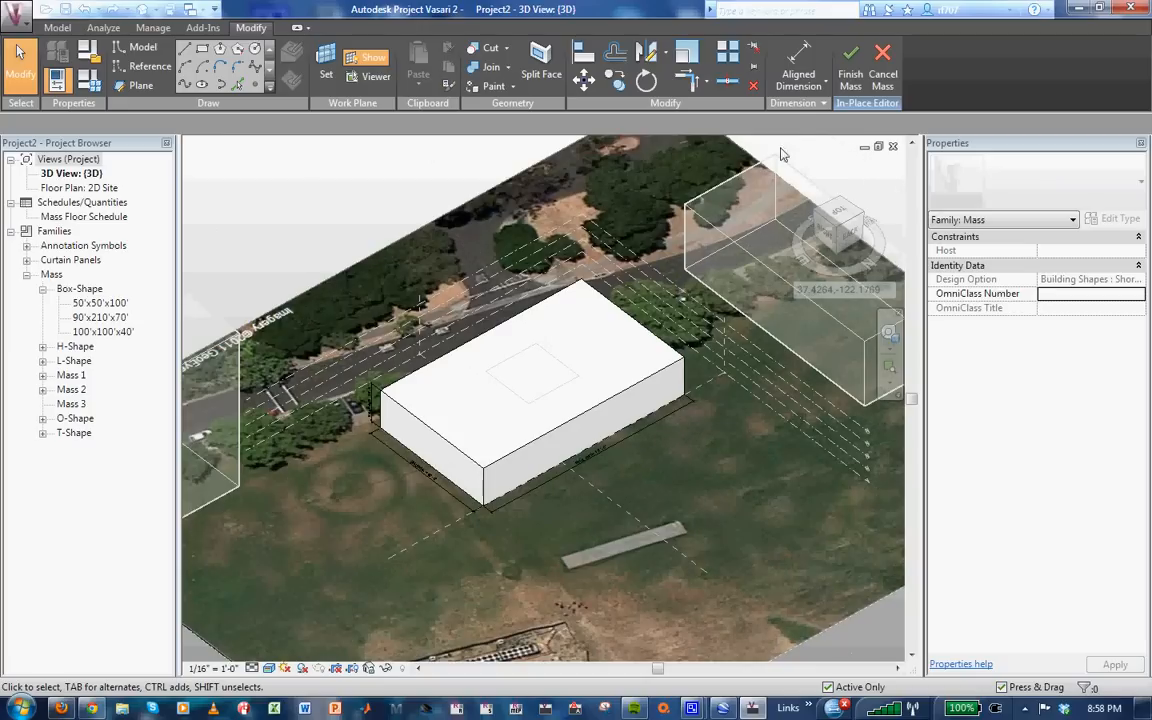
click(846, 78)
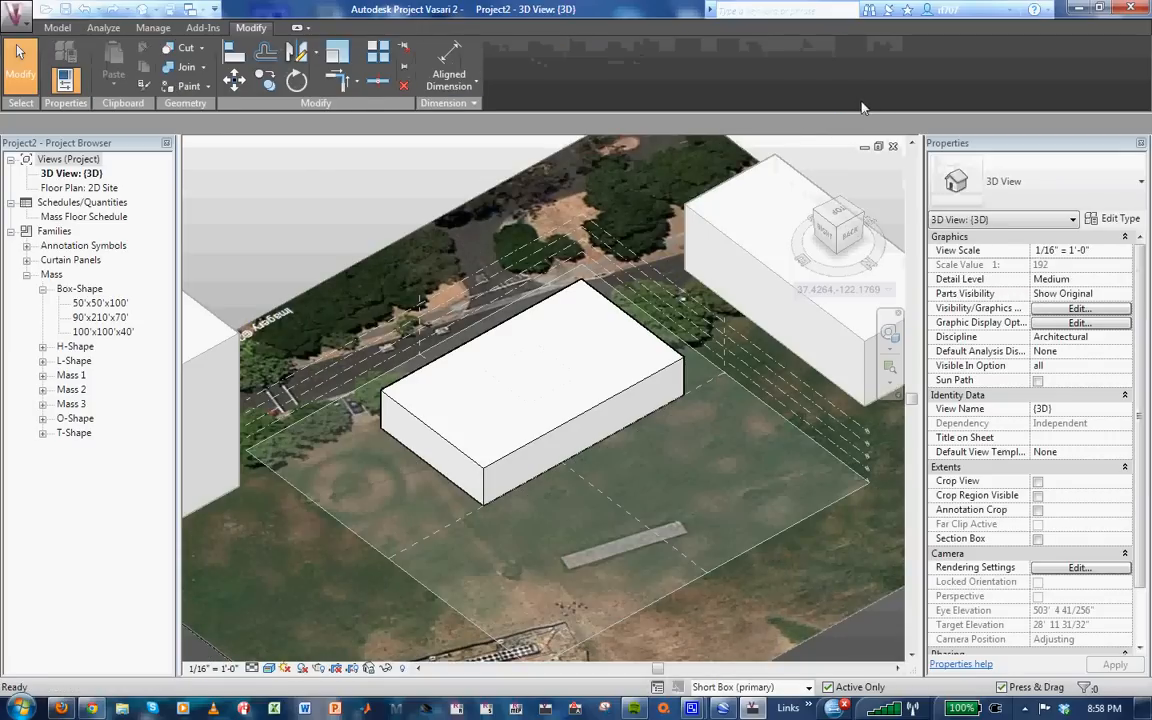
Set the Bldg Width of the low box mass in the Short Box option to 100' and deselect it.
click(806, 171)
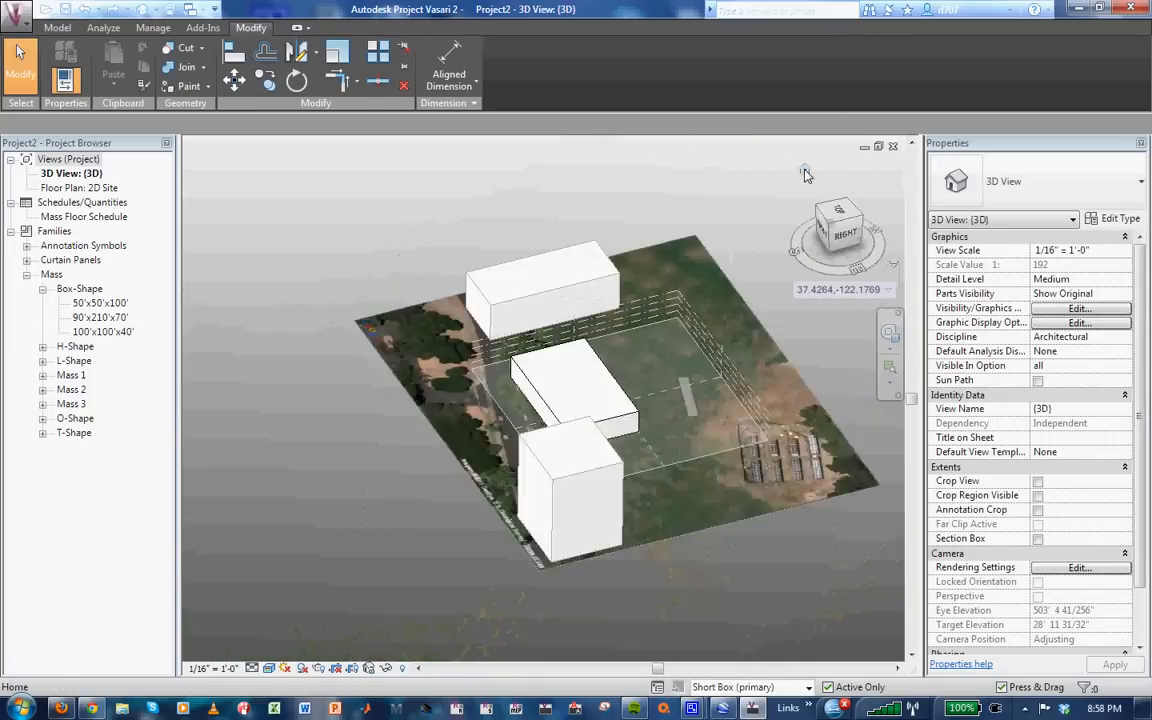
scroll(493, 334, up, 2)
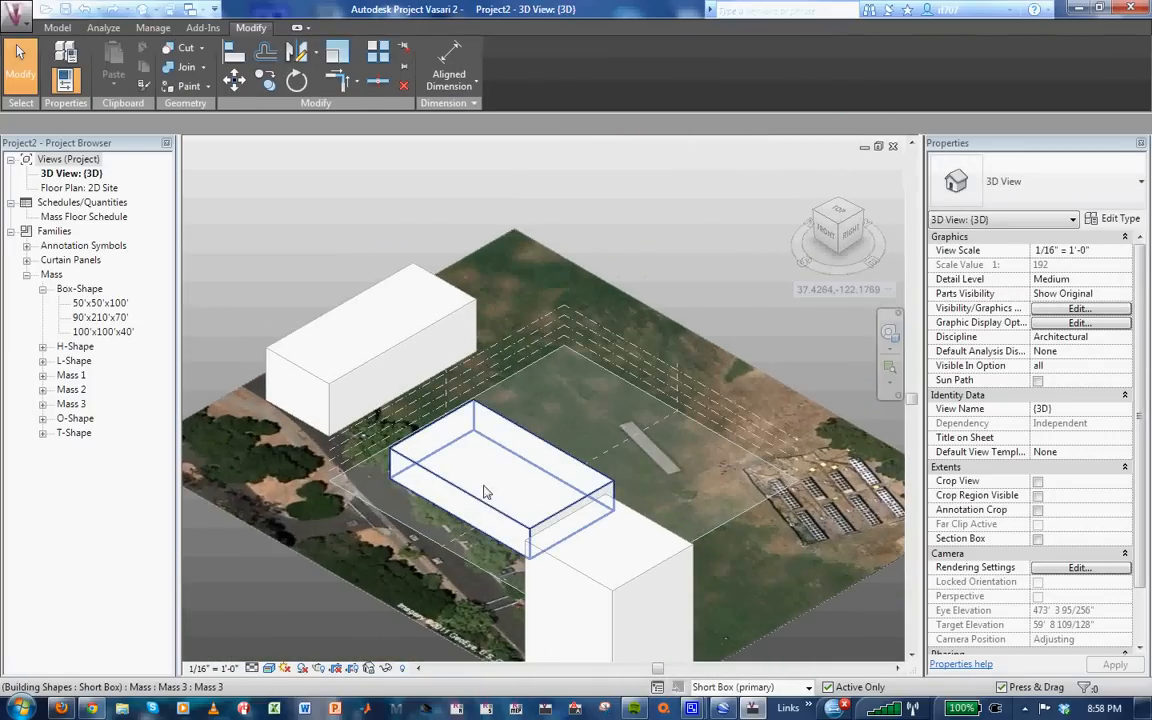
click(493, 515)
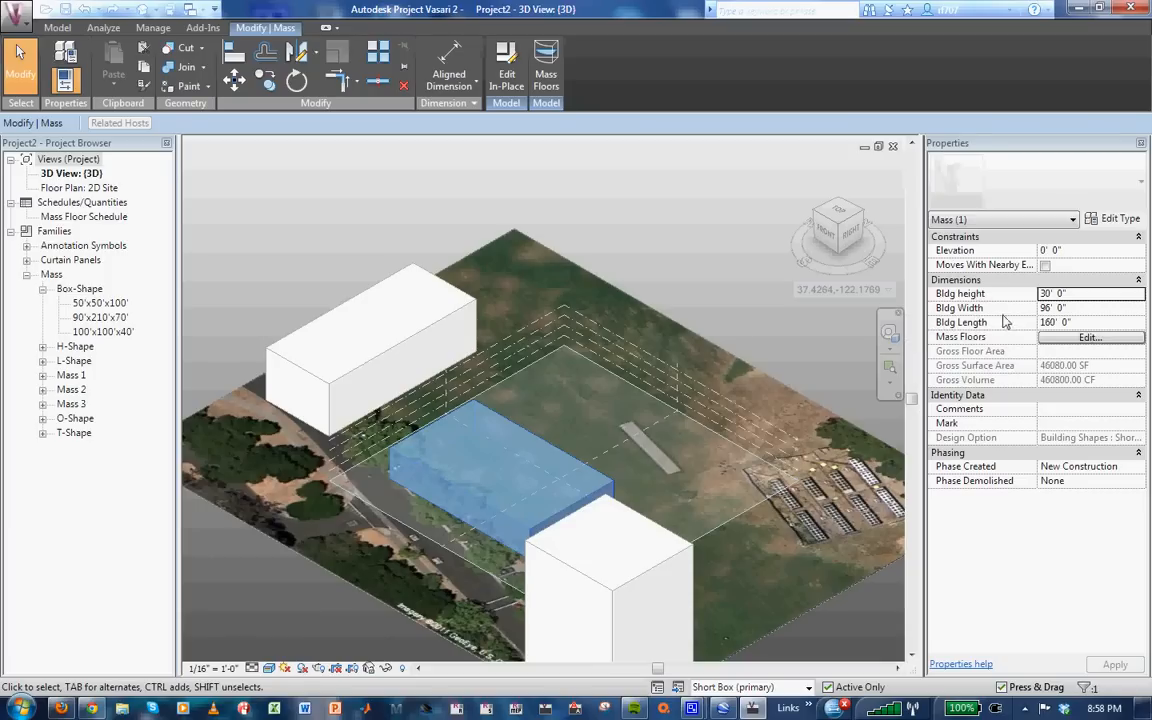
click(1076, 308)
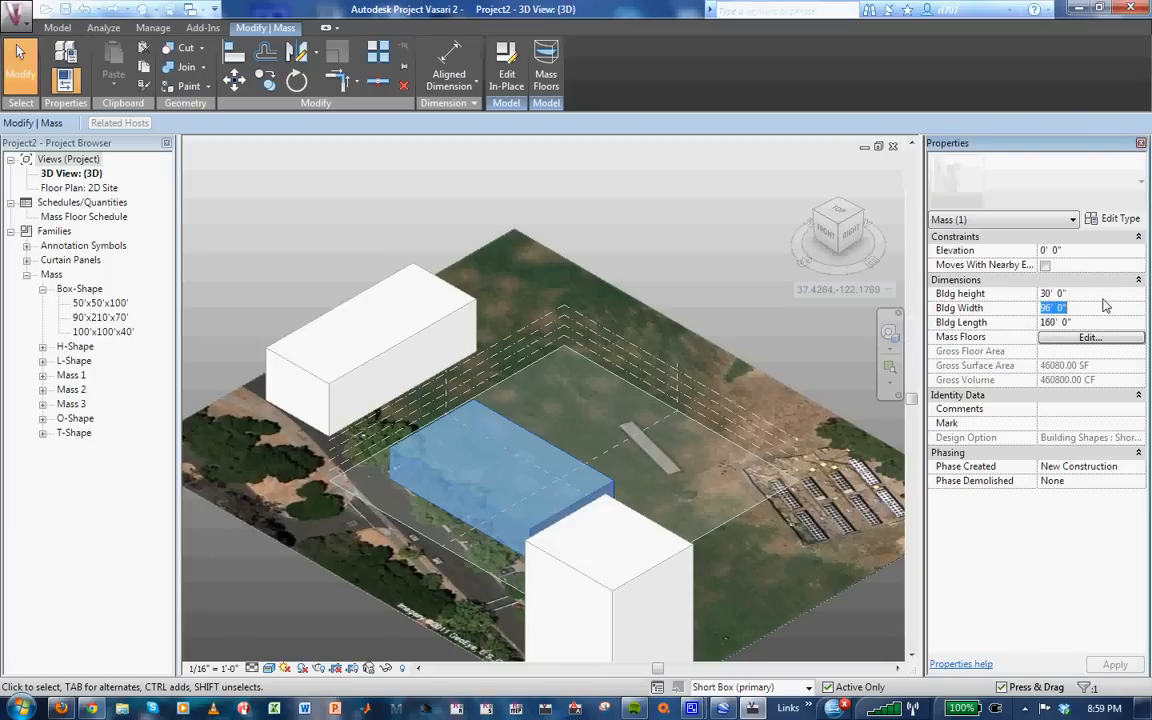
text(100)
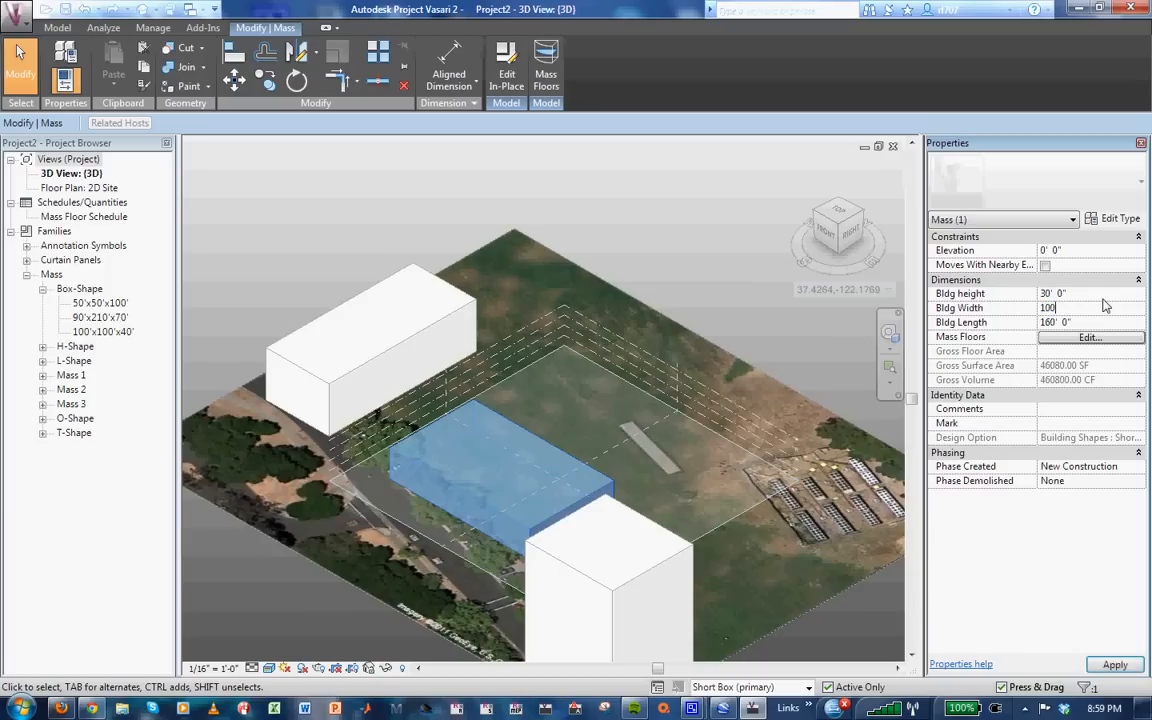
key(Return)
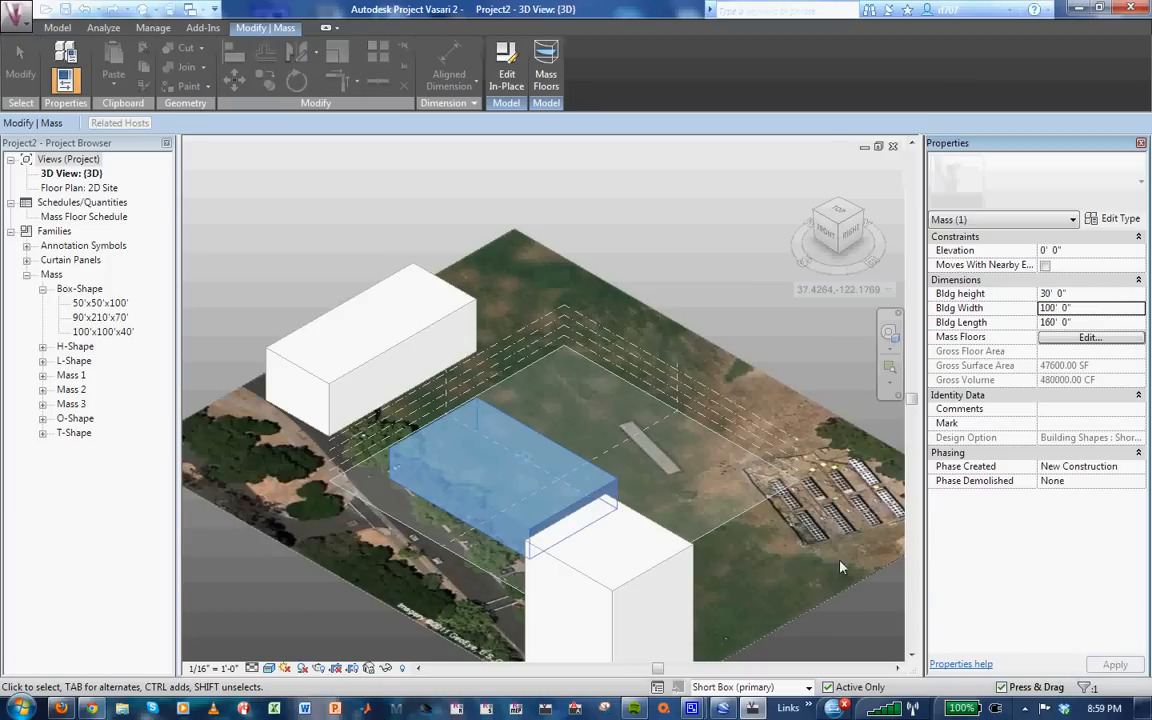
click(797, 503)
scroll(587, 212, down, 1)
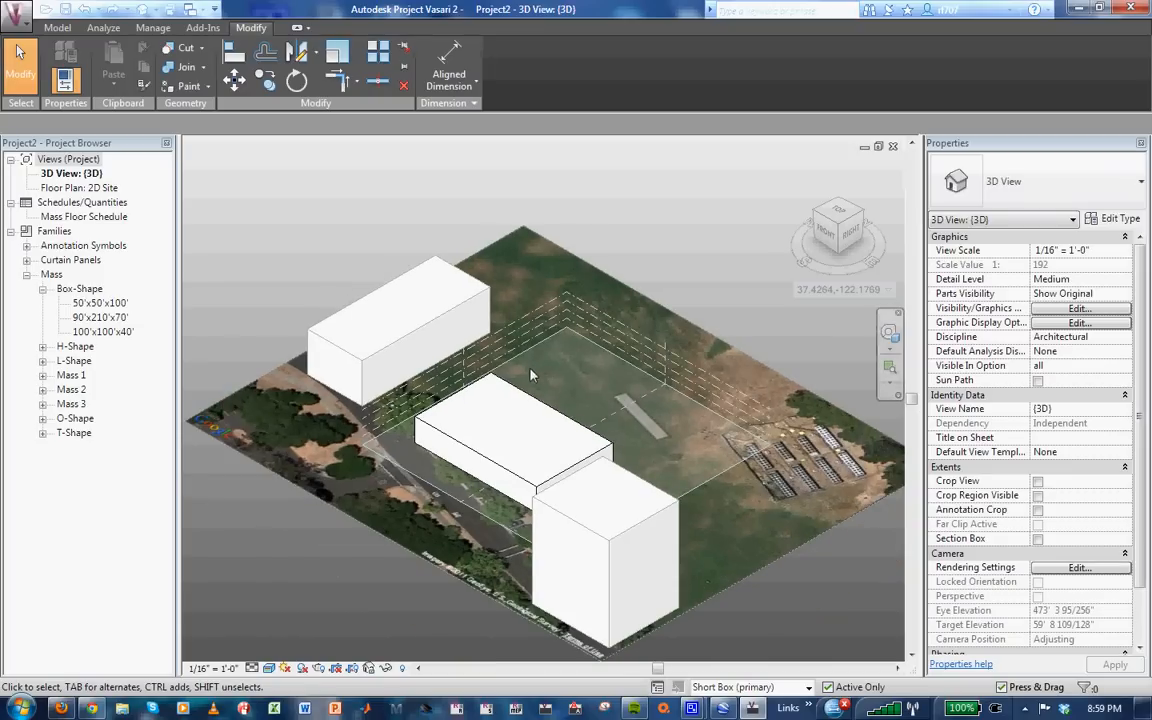
Copy the low box mass into the Tall Box design option, pasting it aligned to the same place.
click(518, 480)
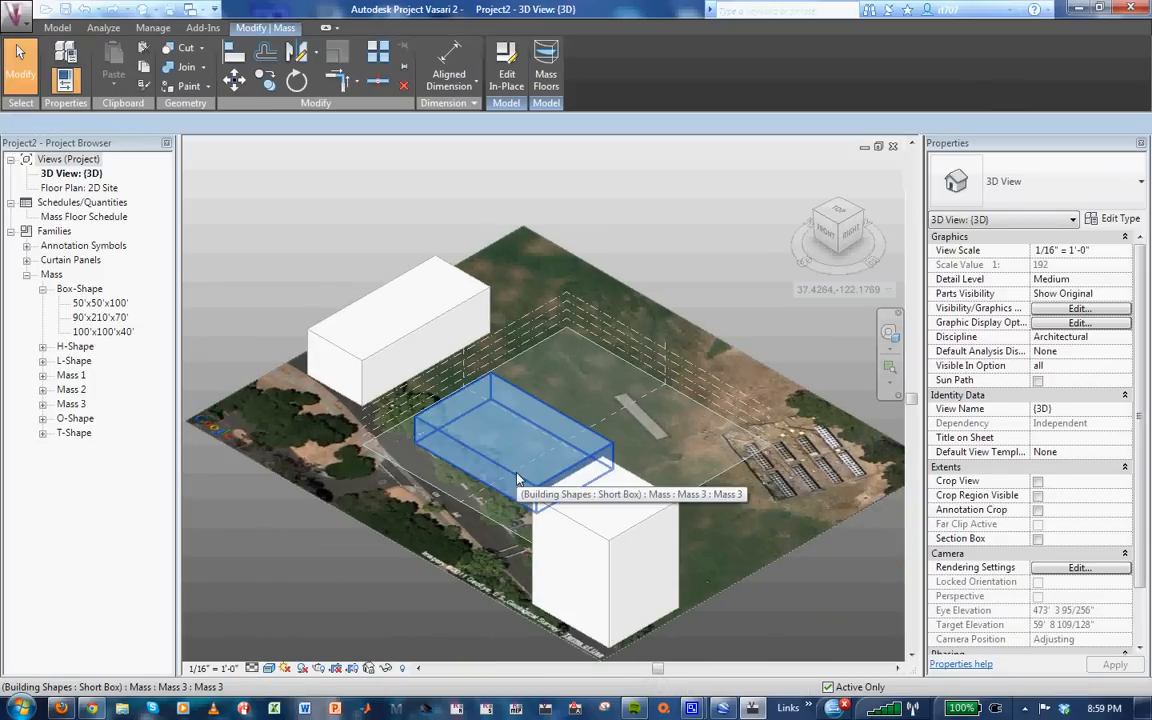
click(143, 67)
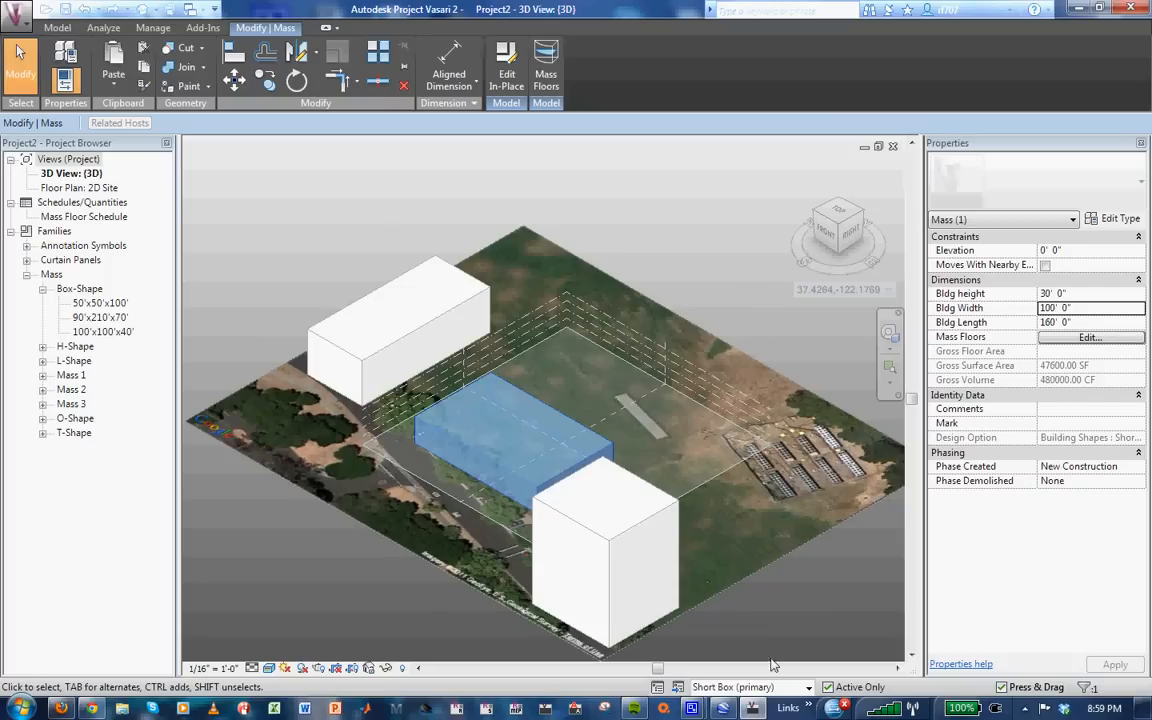
click(809, 688)
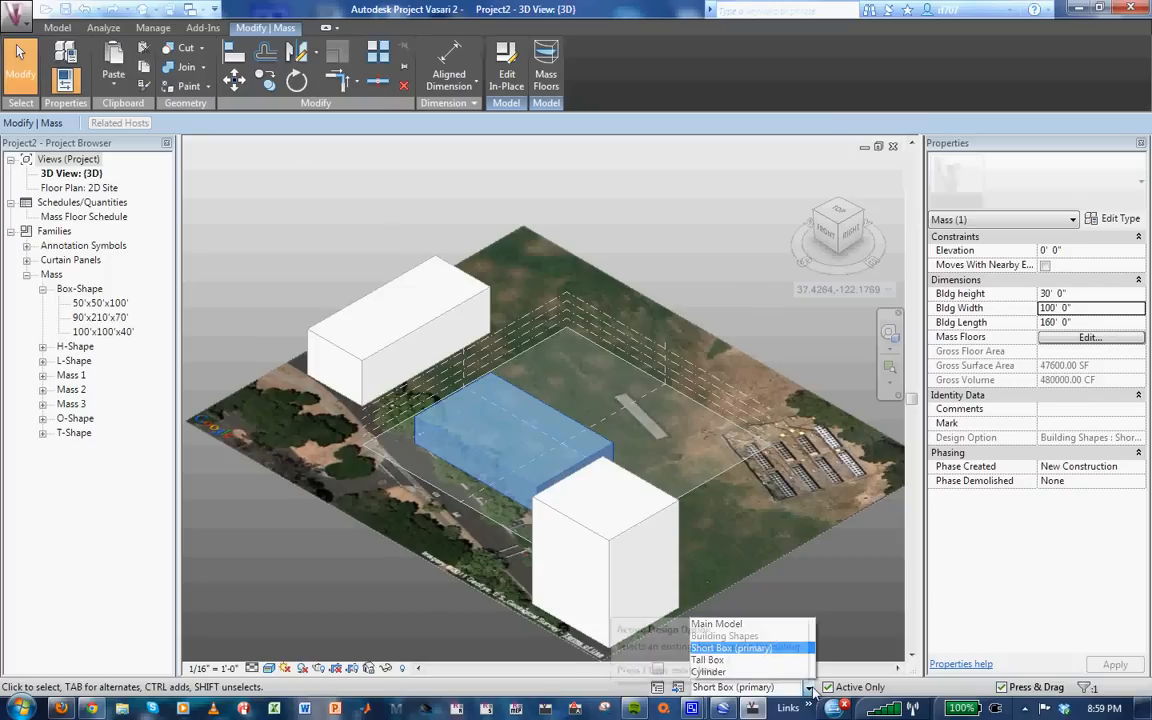
click(763, 661)
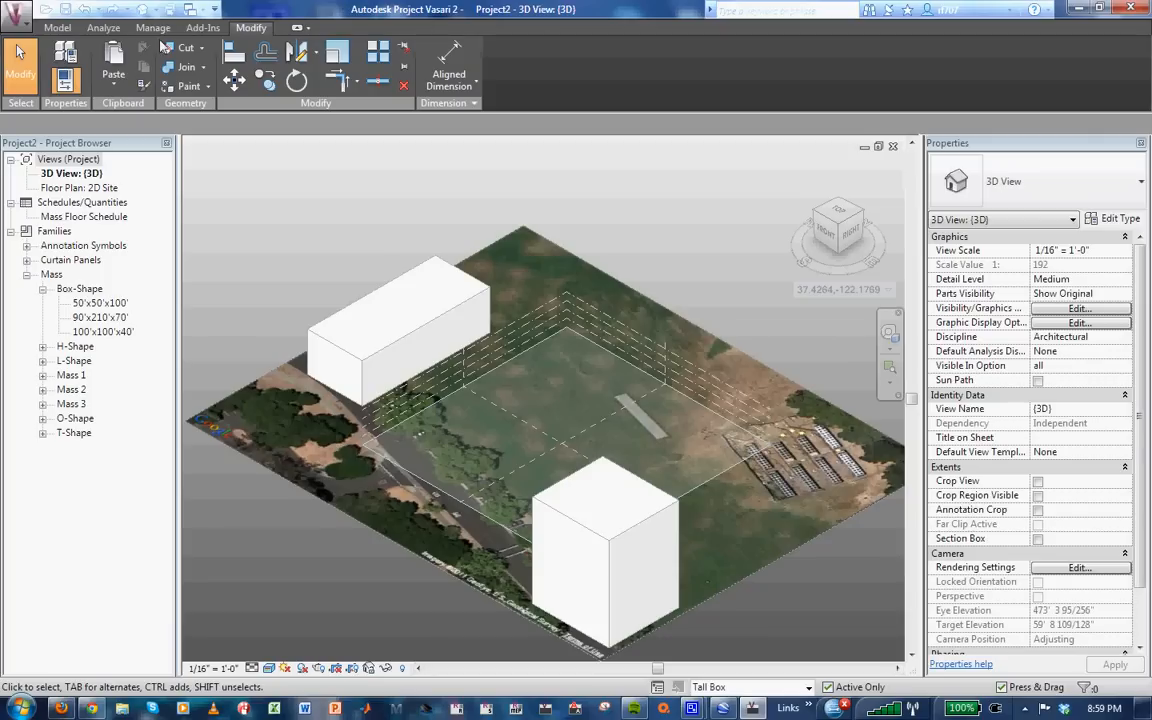
click(123, 84)
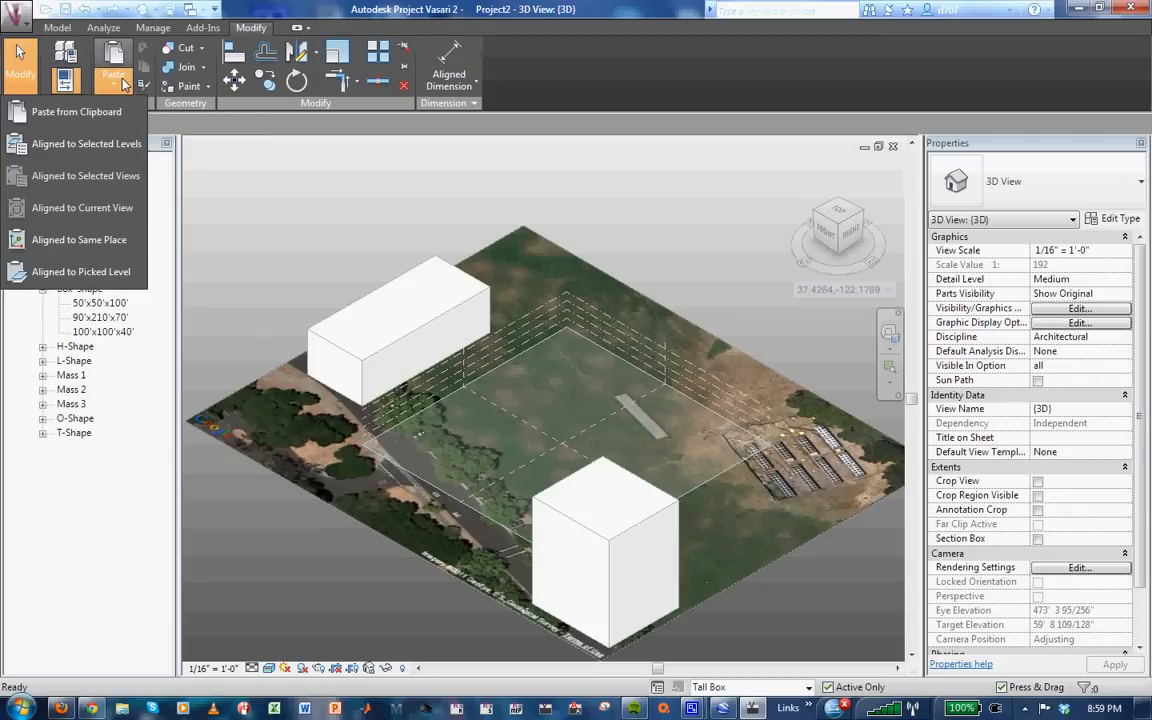
click(78, 248)
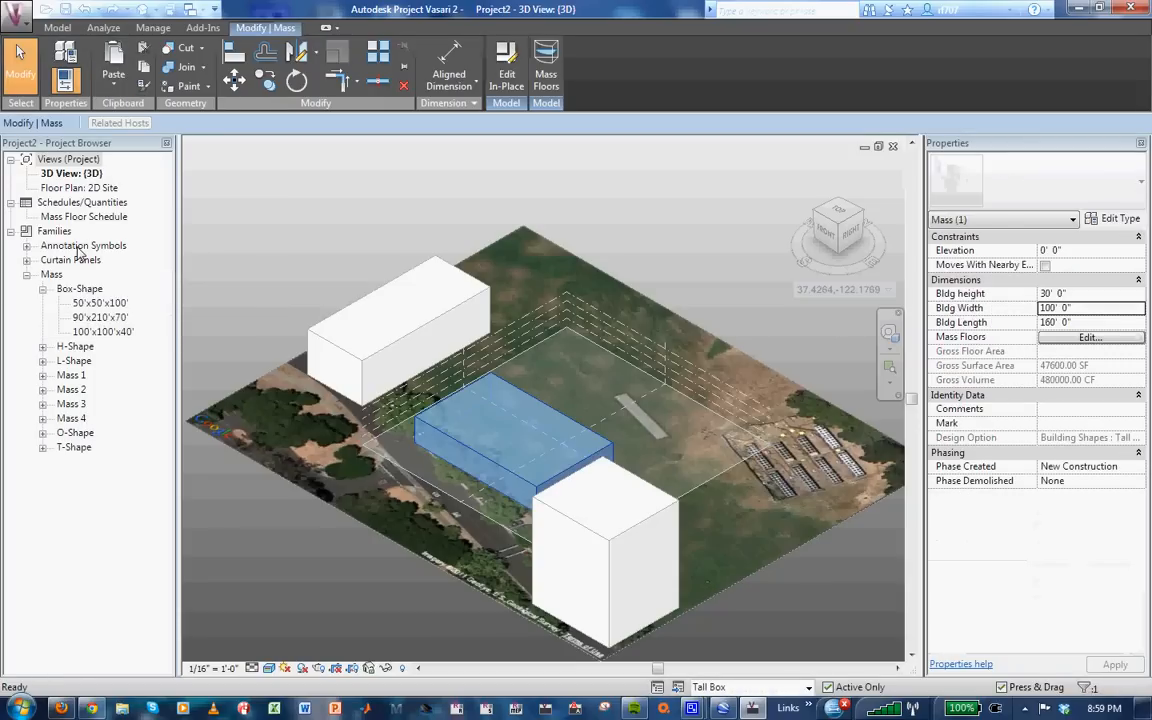
click(650, 233)
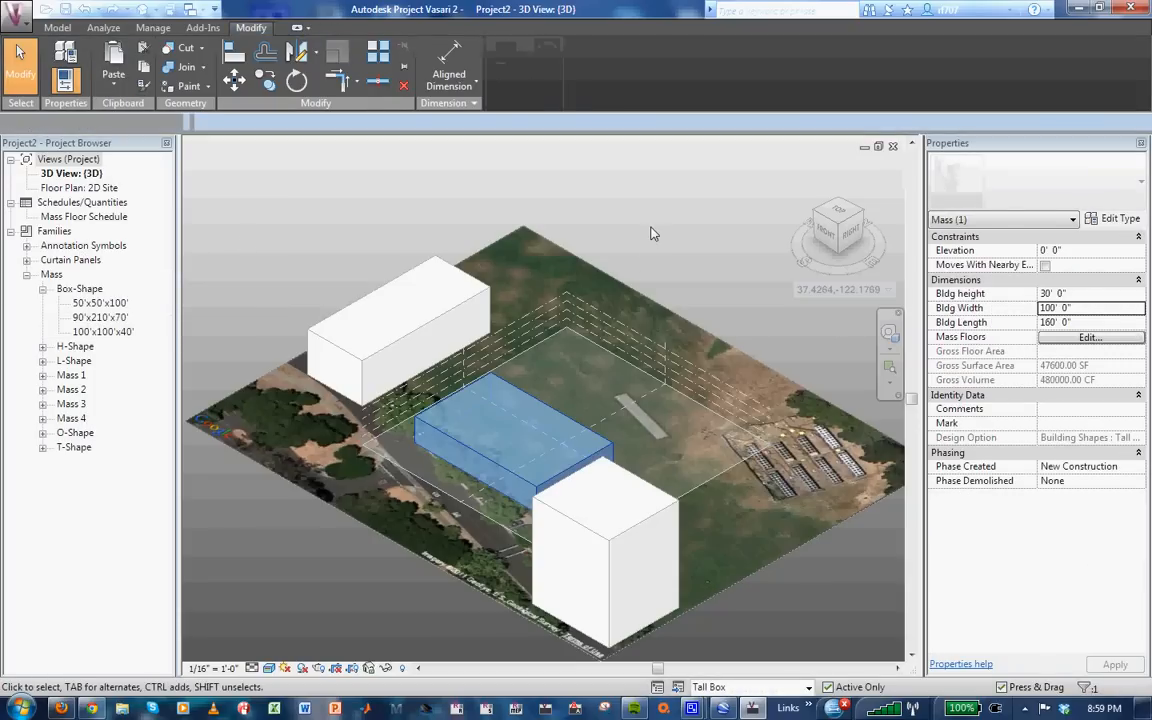
Set the Tall Box mass's Bldg height to 50' and its Bldg Length to 100'.
click(506, 475)
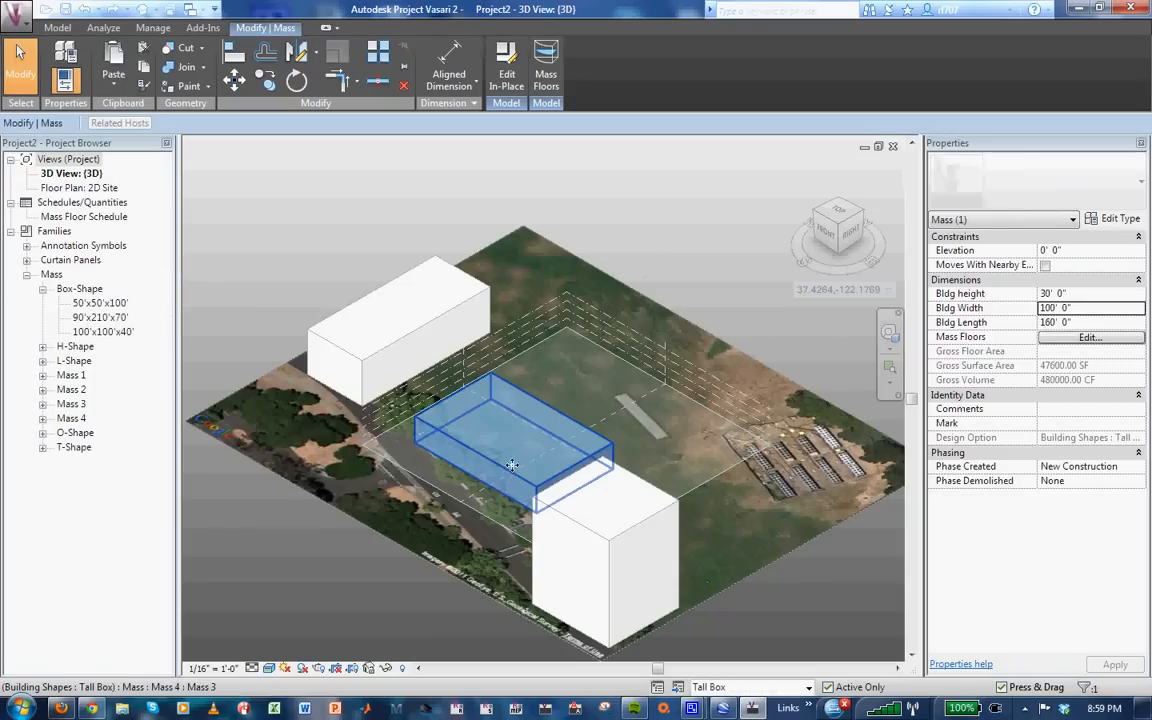
click(1081, 295)
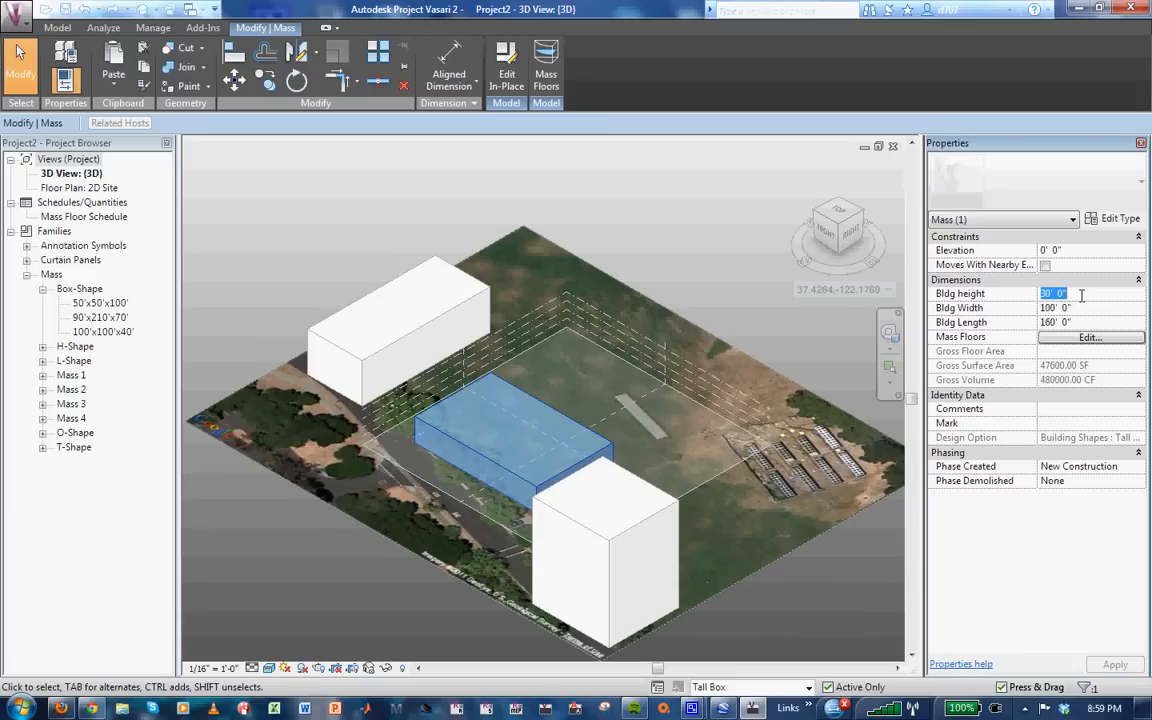
text(50)
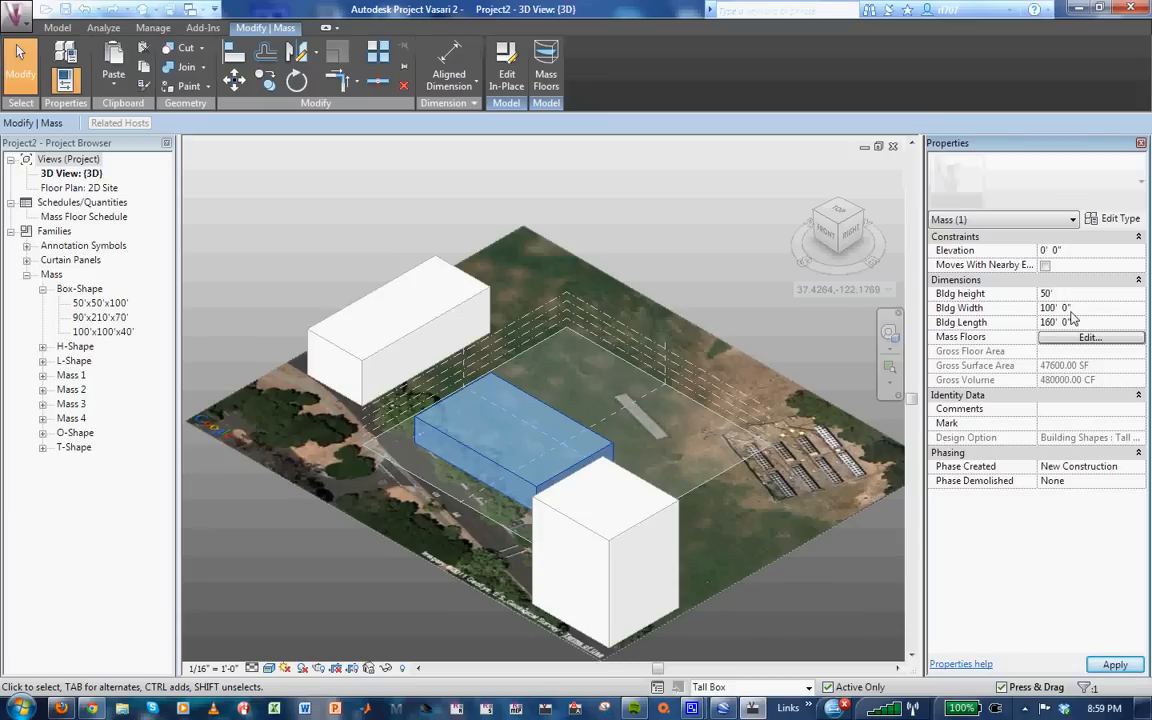
key(Tab)
key(Tab)
text(100)
click(1115, 665)
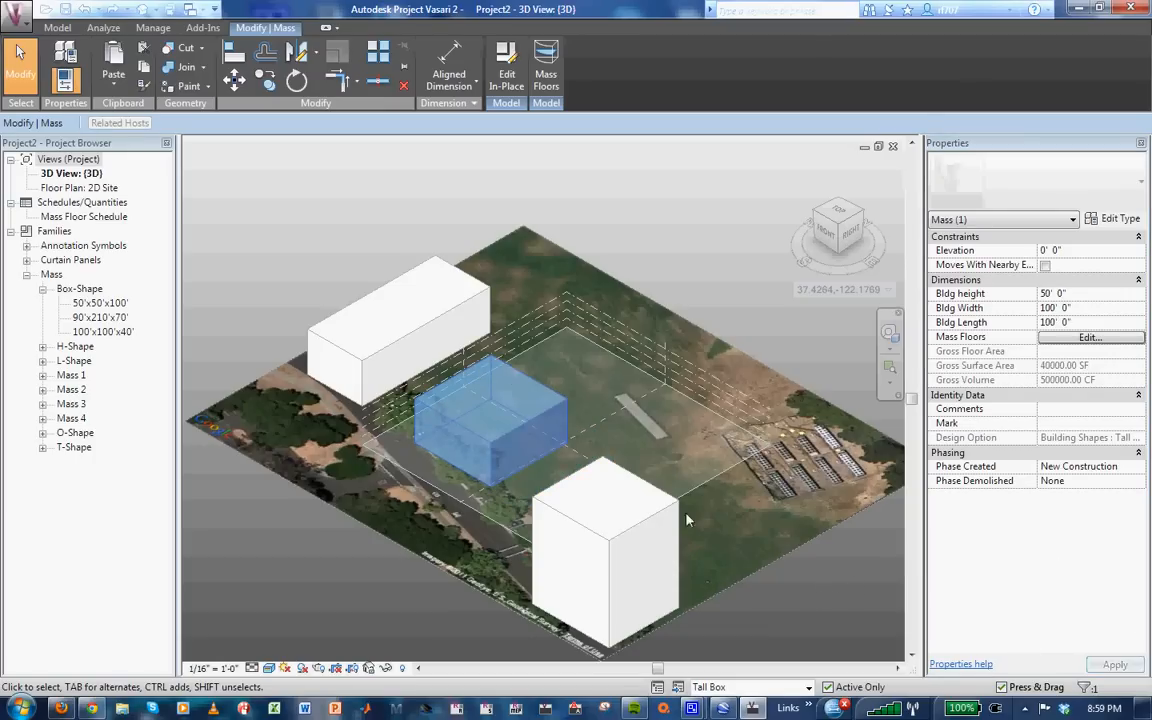
Set the Tall Box mass's Bldg height to 70' and deselect it.
click(1080, 293)
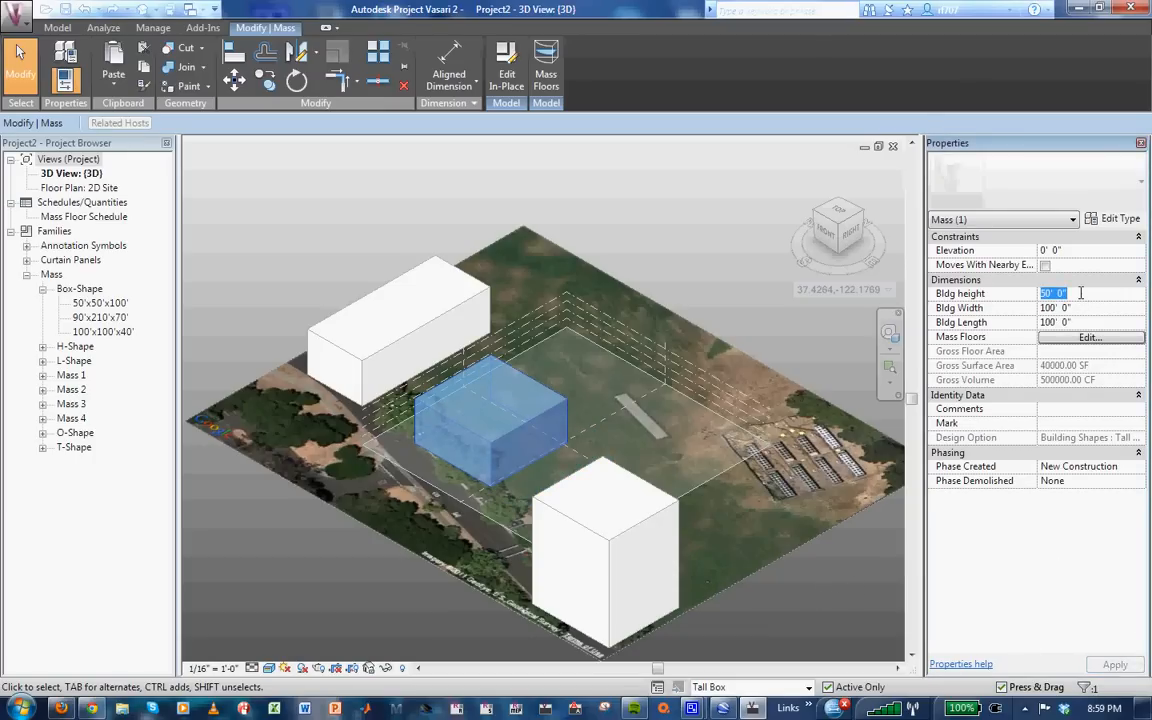
text(70)
key(Return)
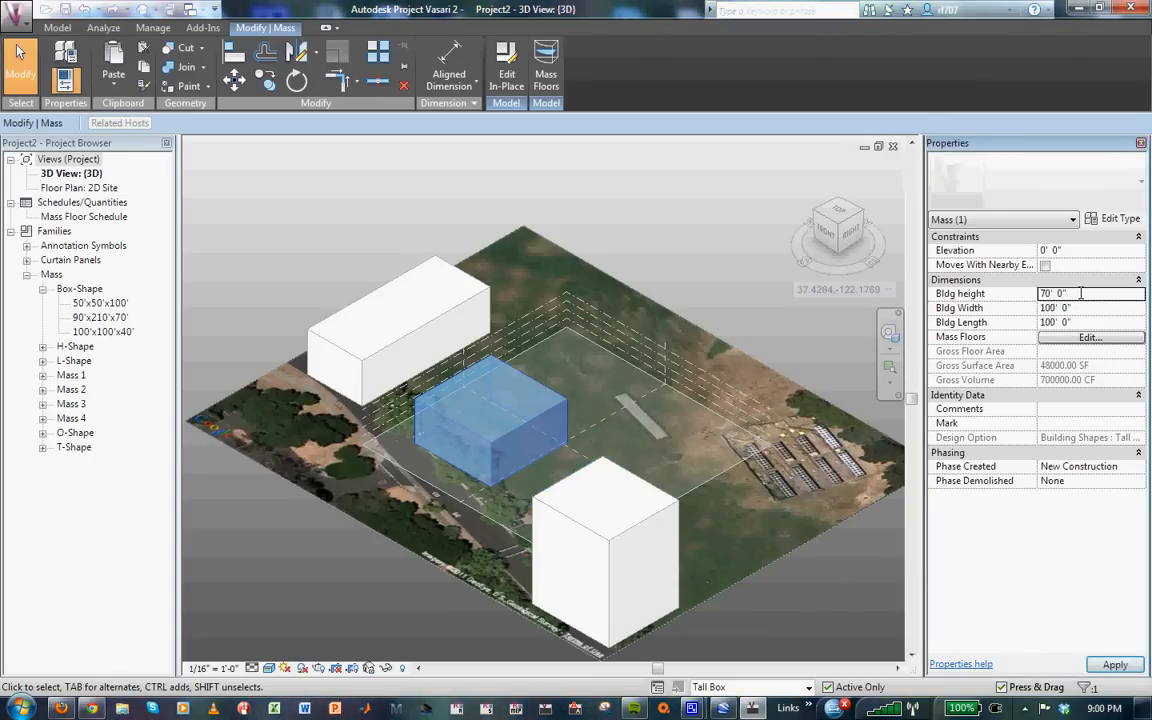
click(1113, 664)
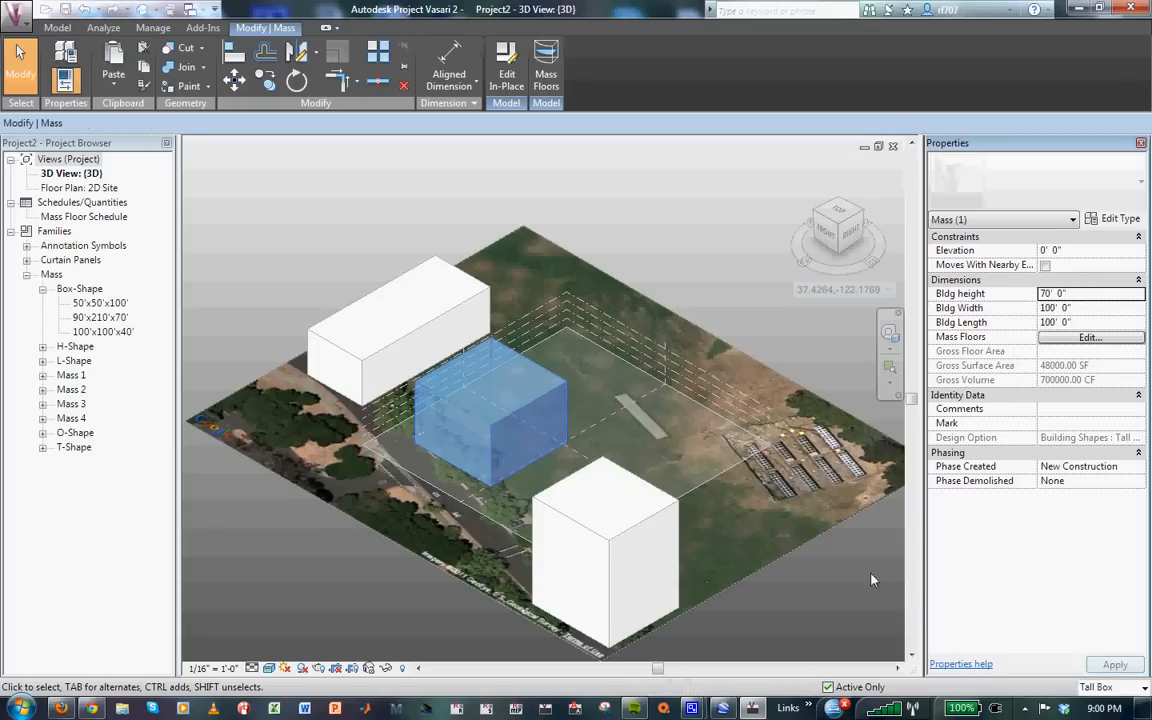
click(770, 540)
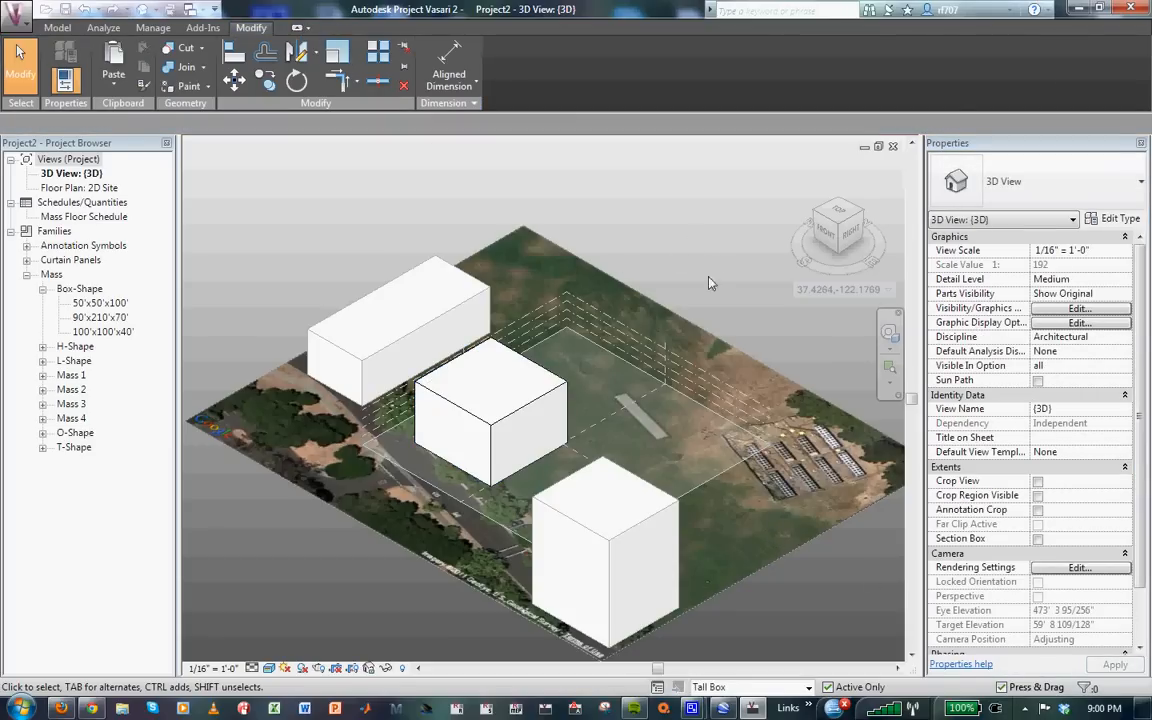
Make Cylinder the active design option and start a new in-place mass in it.
click(809, 688)
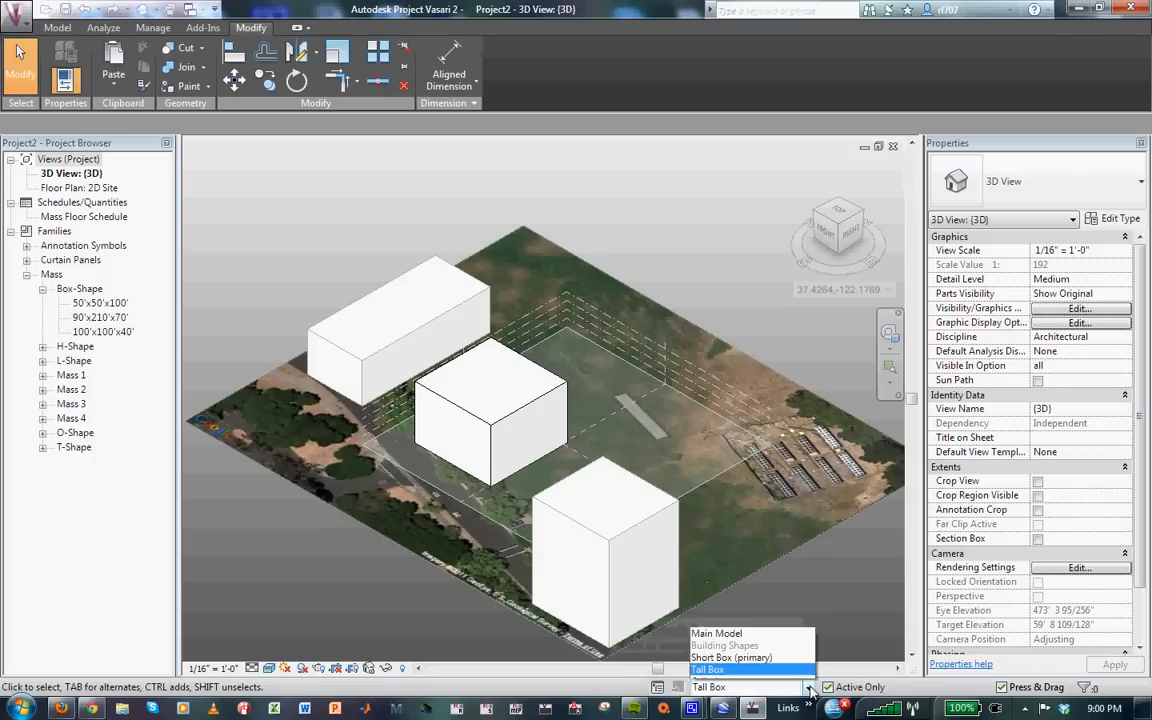
click(780, 673)
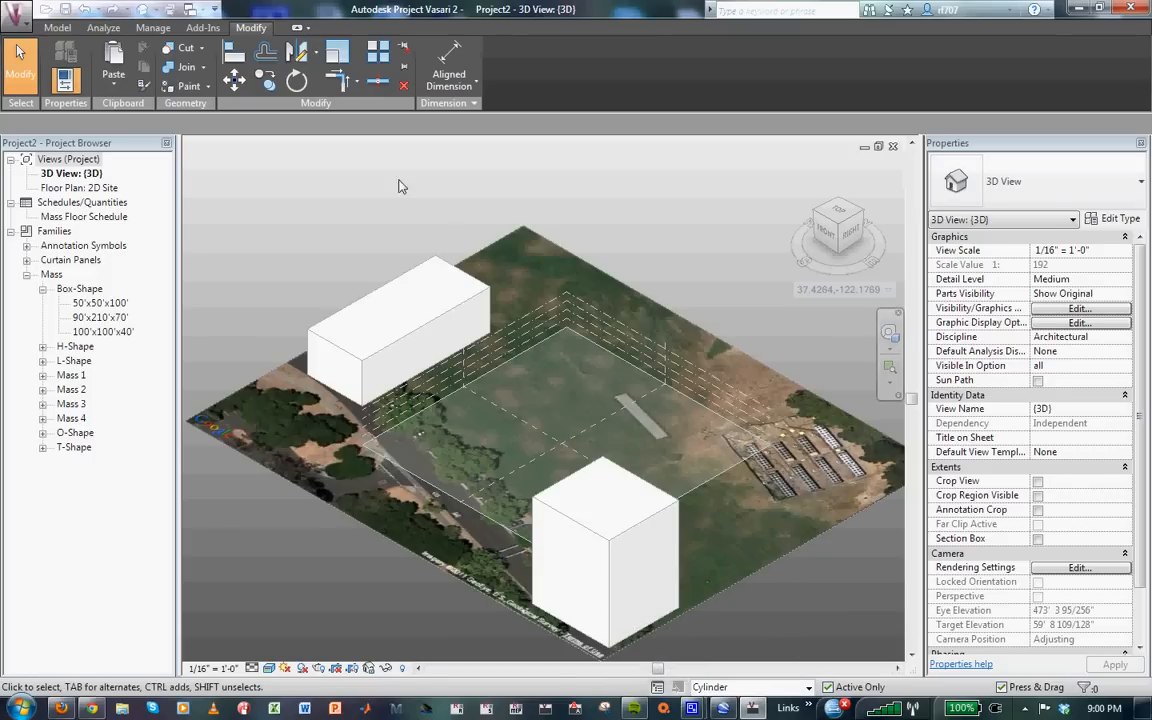
click(66, 28)
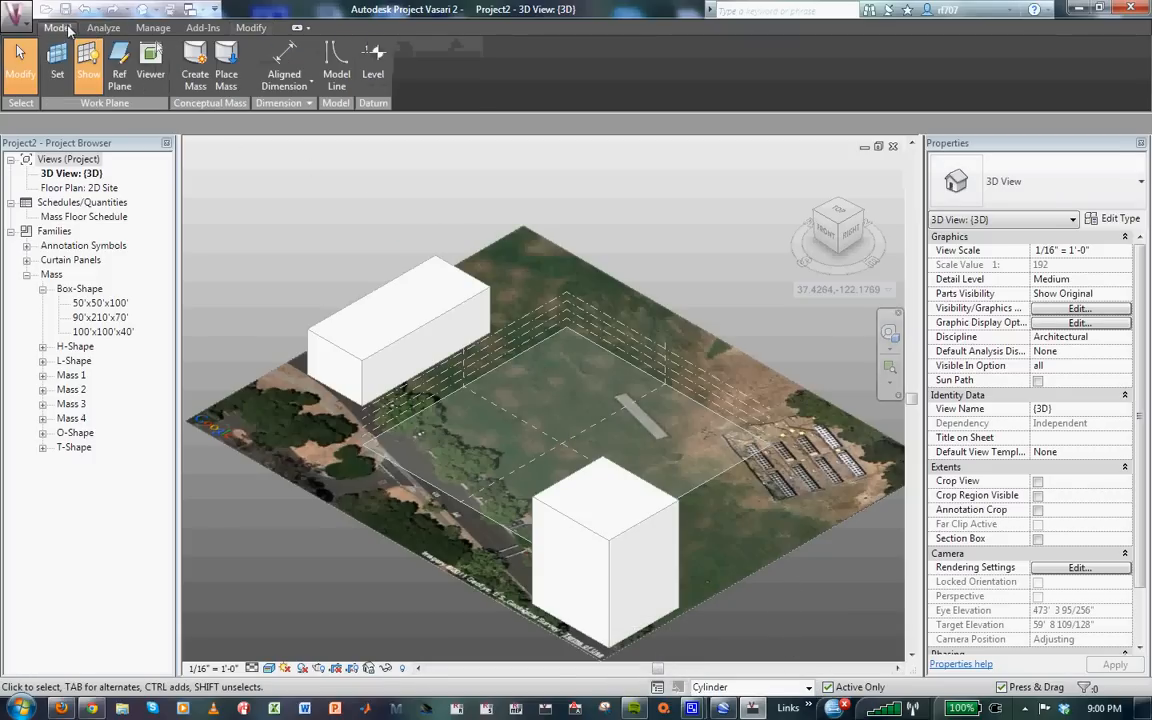
click(188, 62)
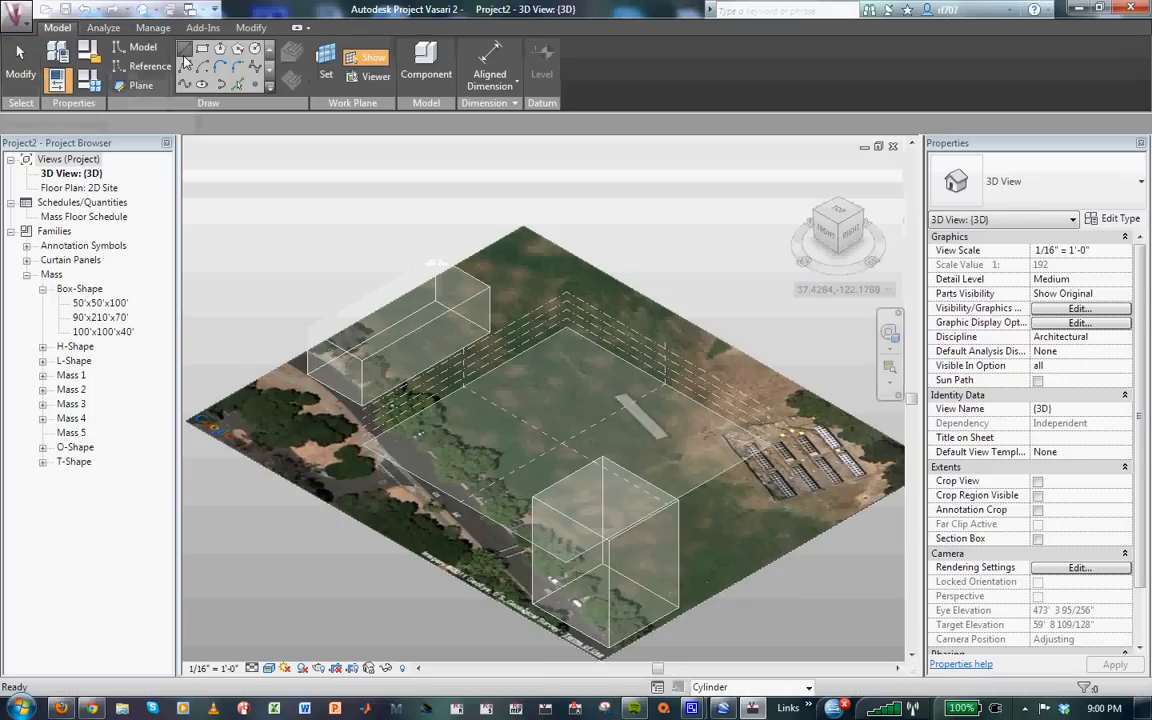
Draw a circle with a radius of about 52' on Level 1, centred where the site's two dashed centre lines cross.
click(256, 50)
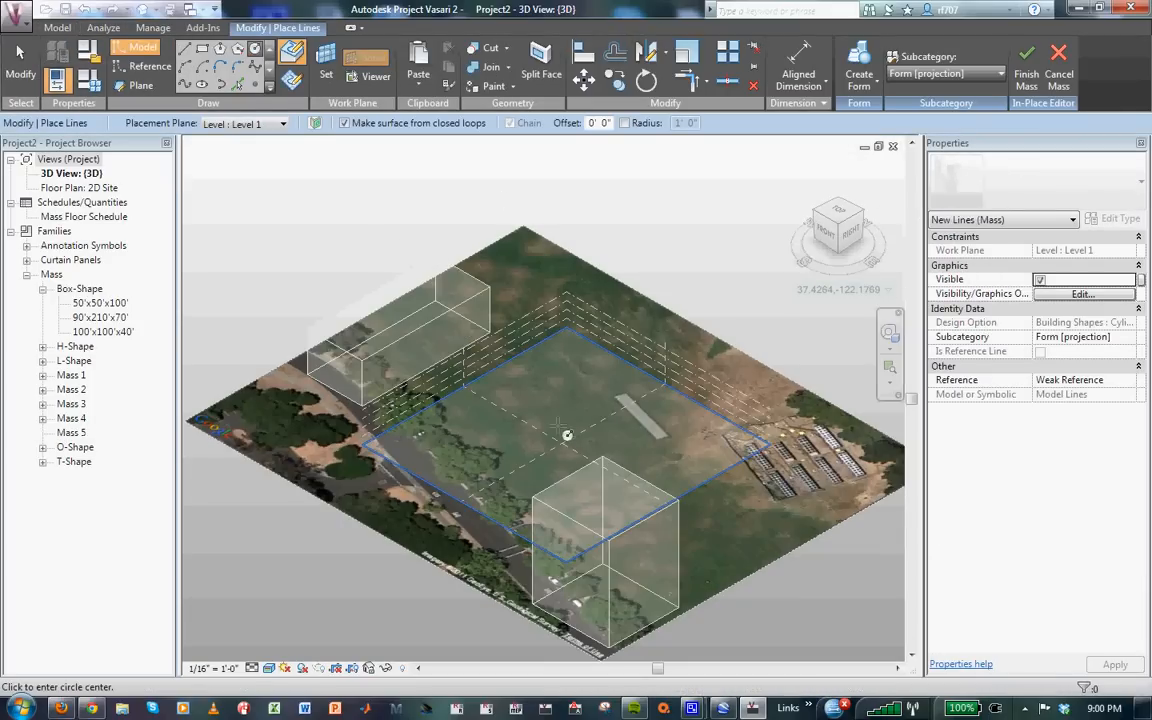
click(559, 424)
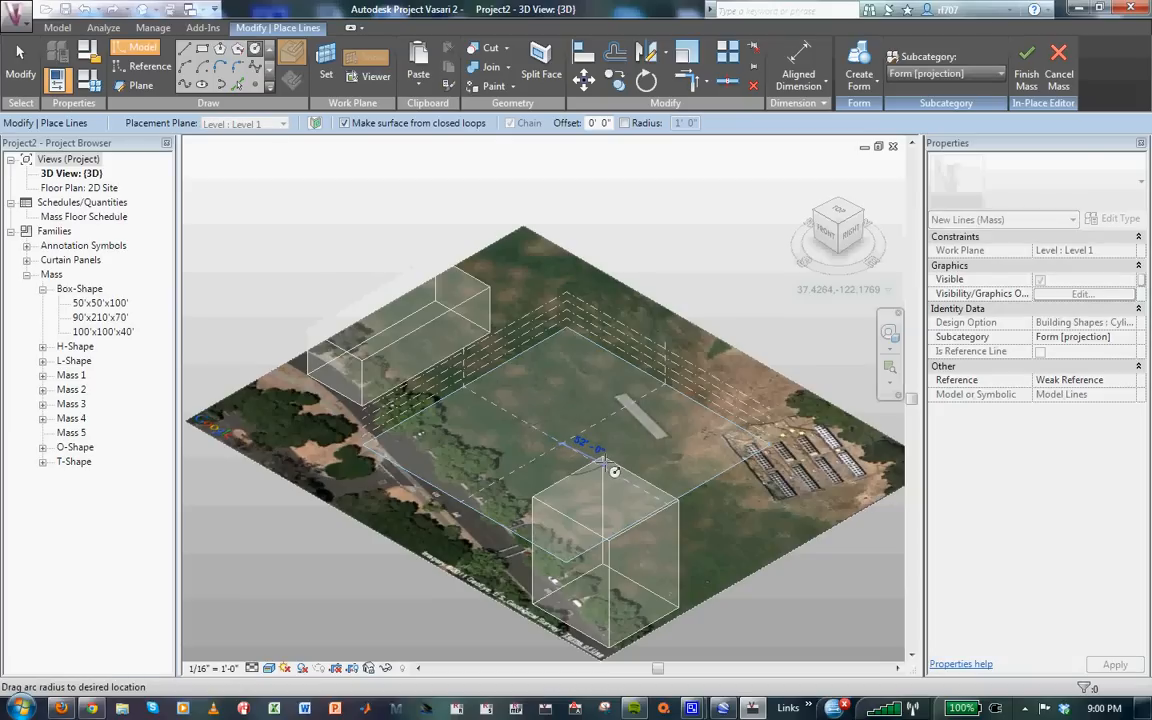
click(613, 470)
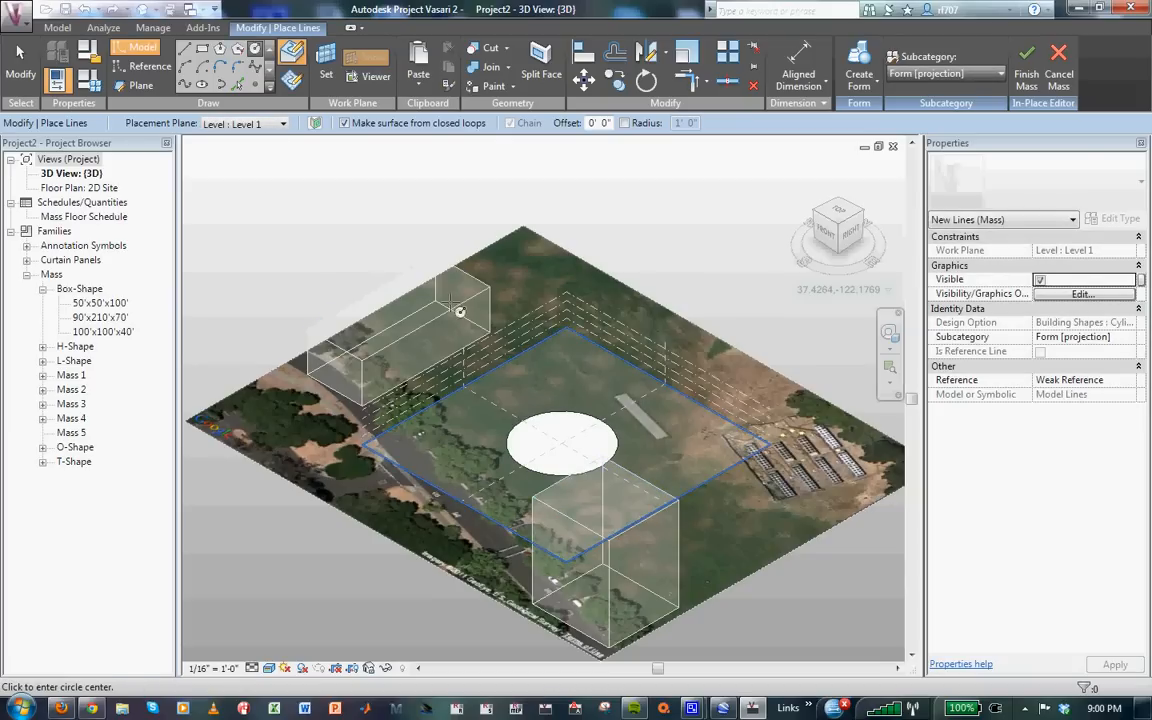
click(20, 58)
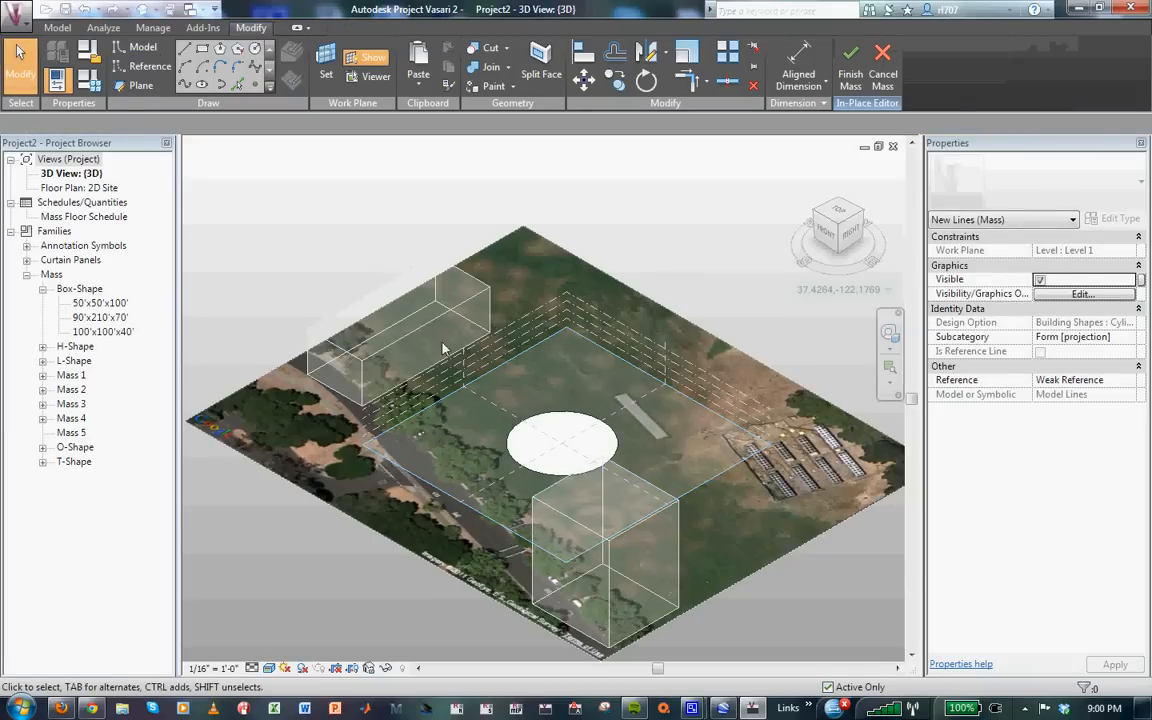
Extrude the circle upward into a cylinder about 79' tall and finish the in-place mass.
click(592, 450)
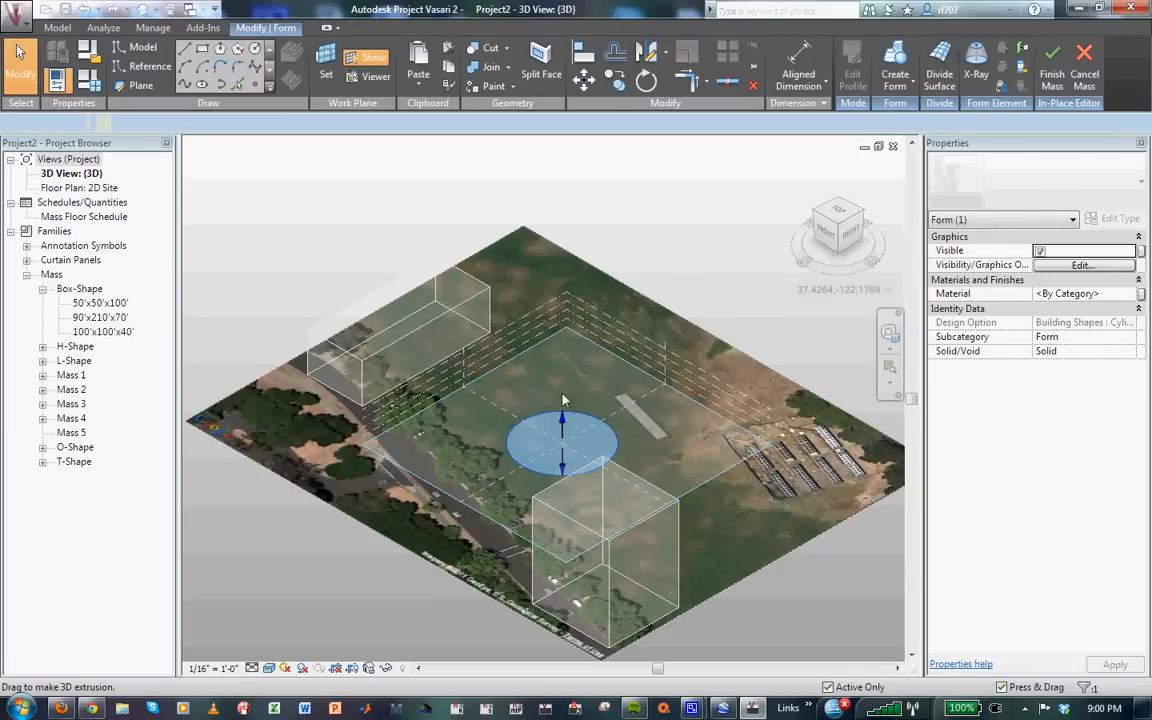
drag(560, 362, 546, 264)
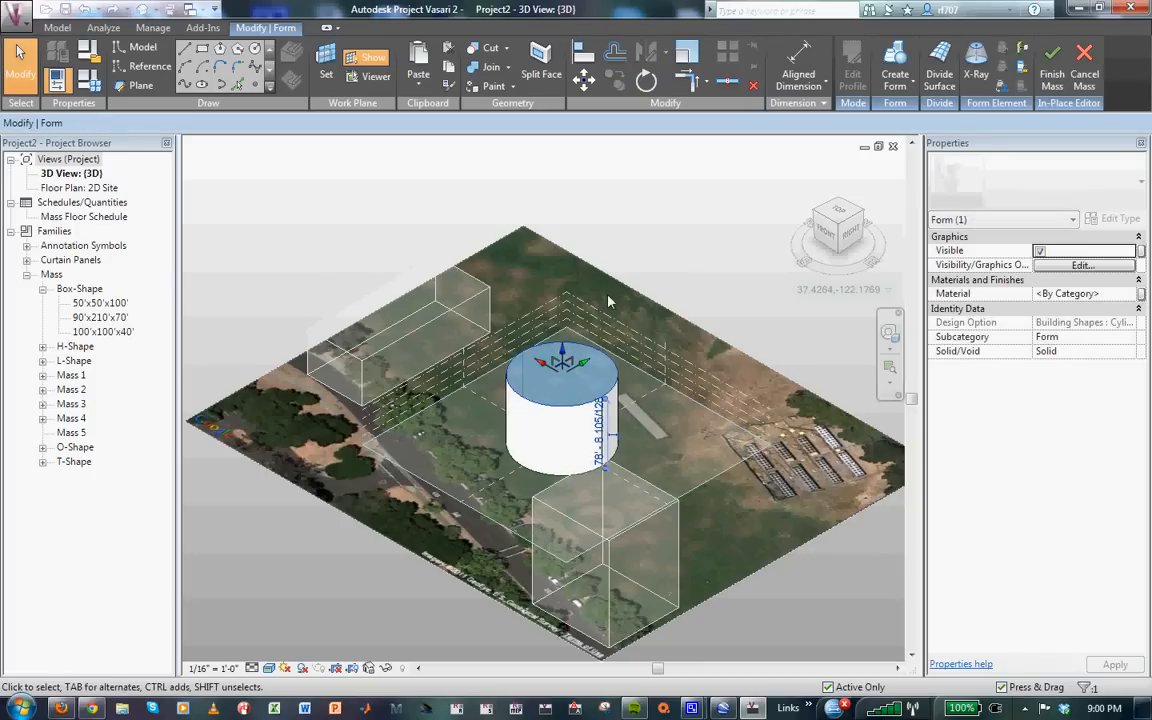
click(717, 263)
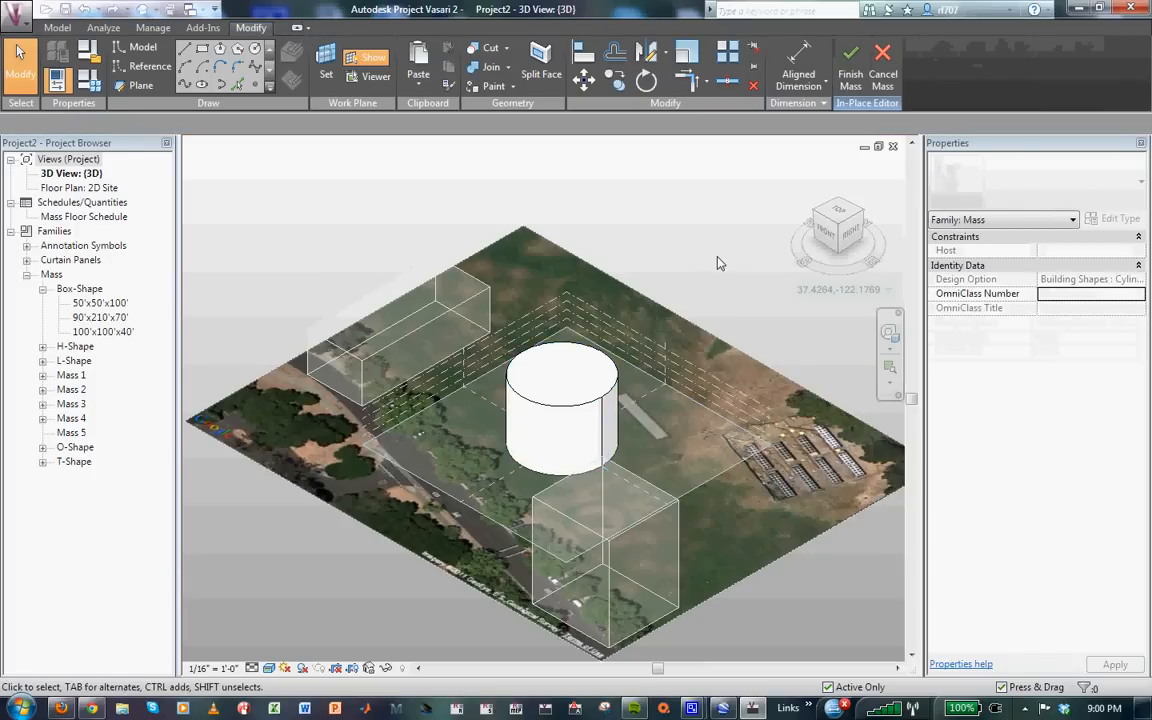
click(852, 90)
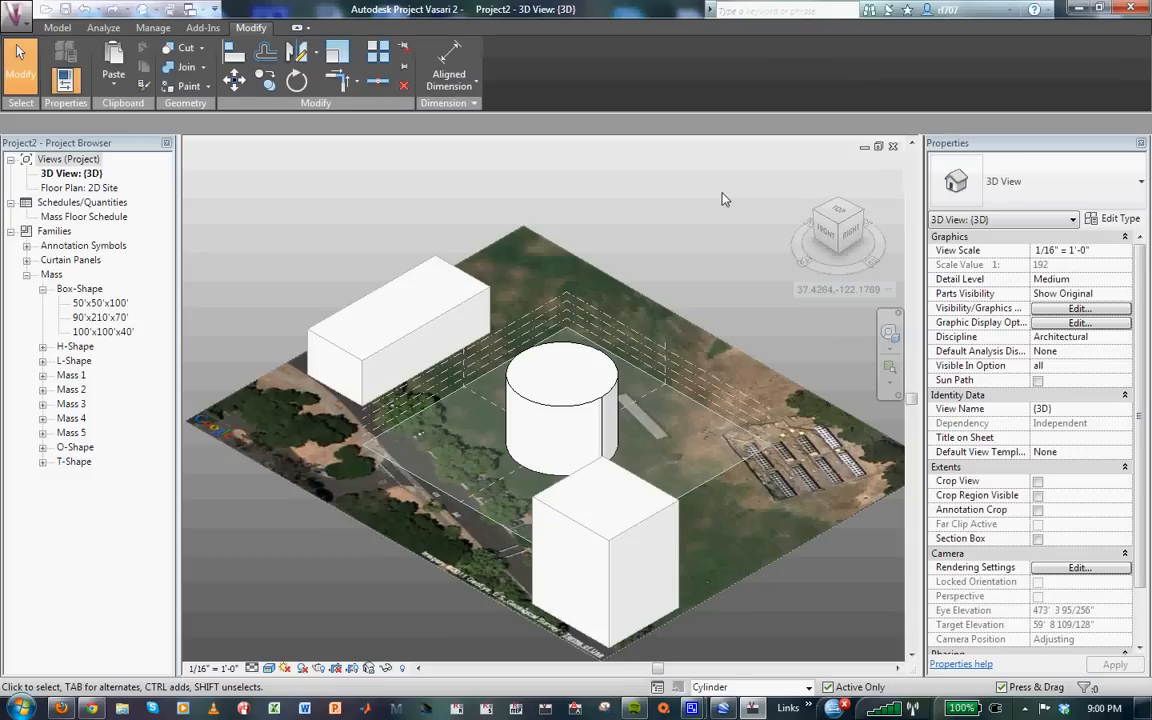
Turn on shadows in the 3D view.
click(302, 670)
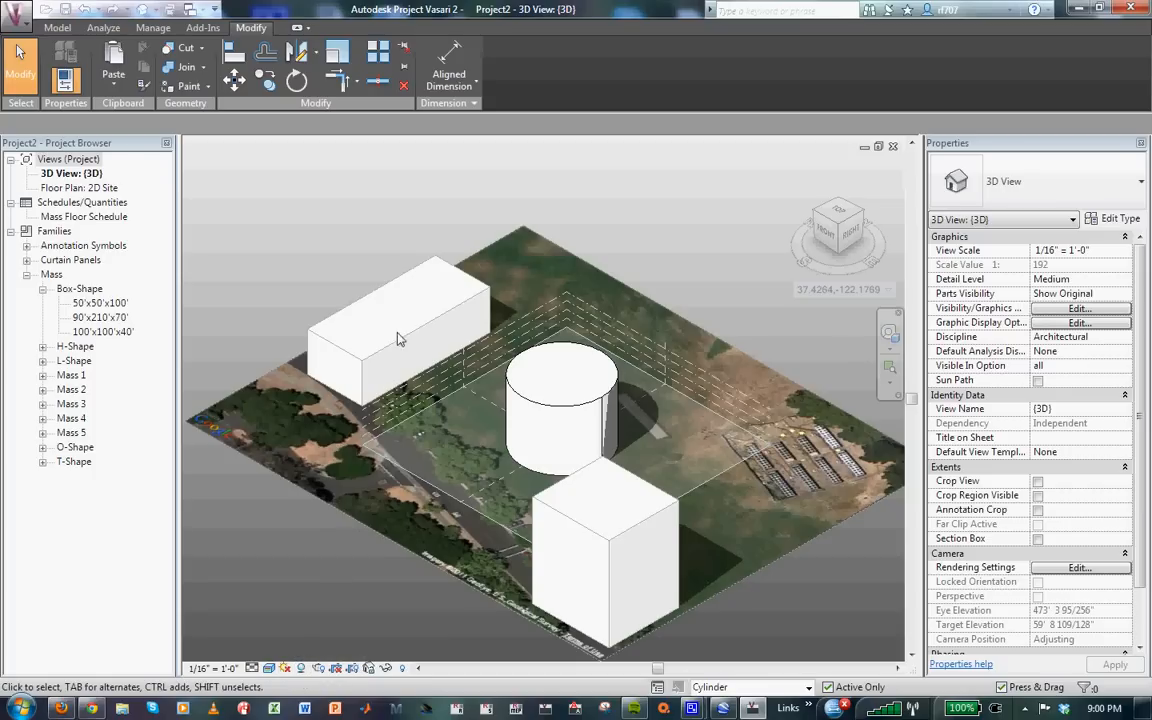
Turn on the sun path in the 3D view.
scroll(694, 250, down, 1)
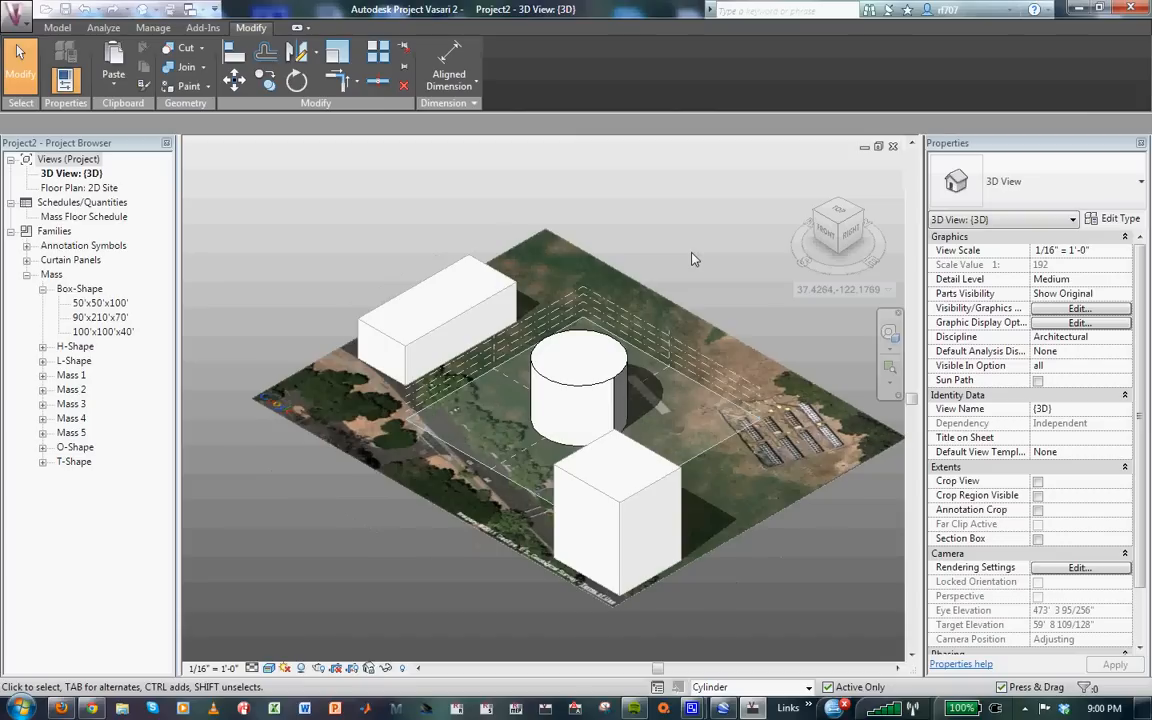
click(285, 668)
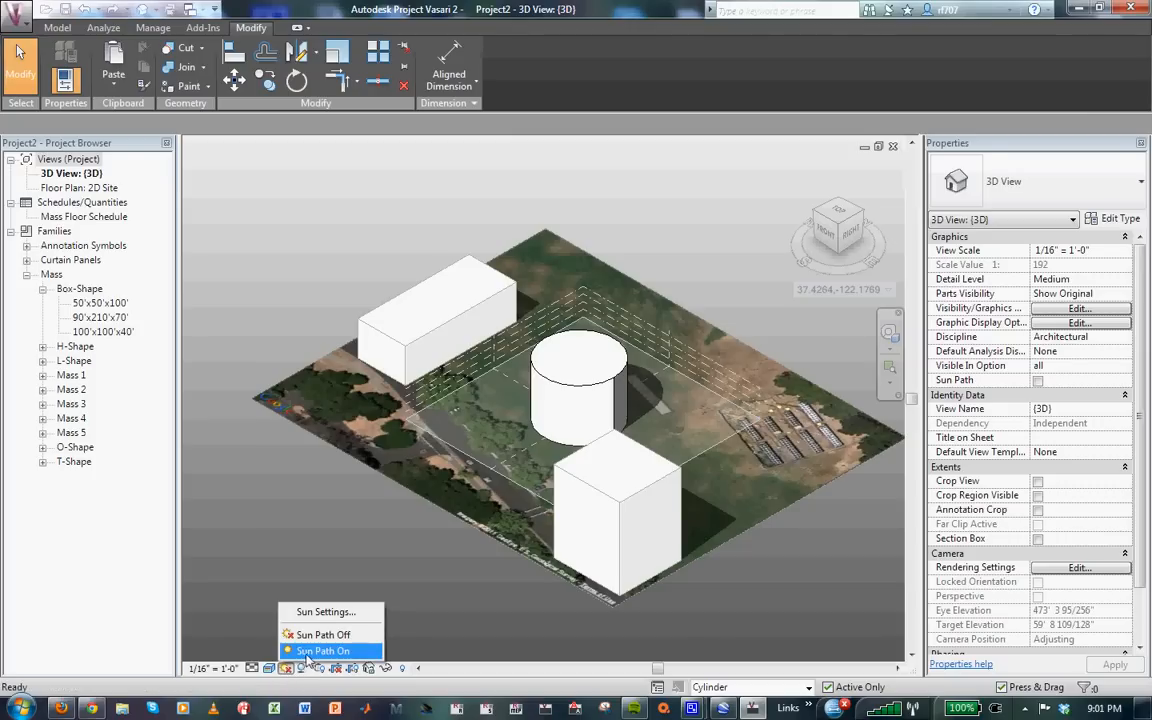
click(322, 651)
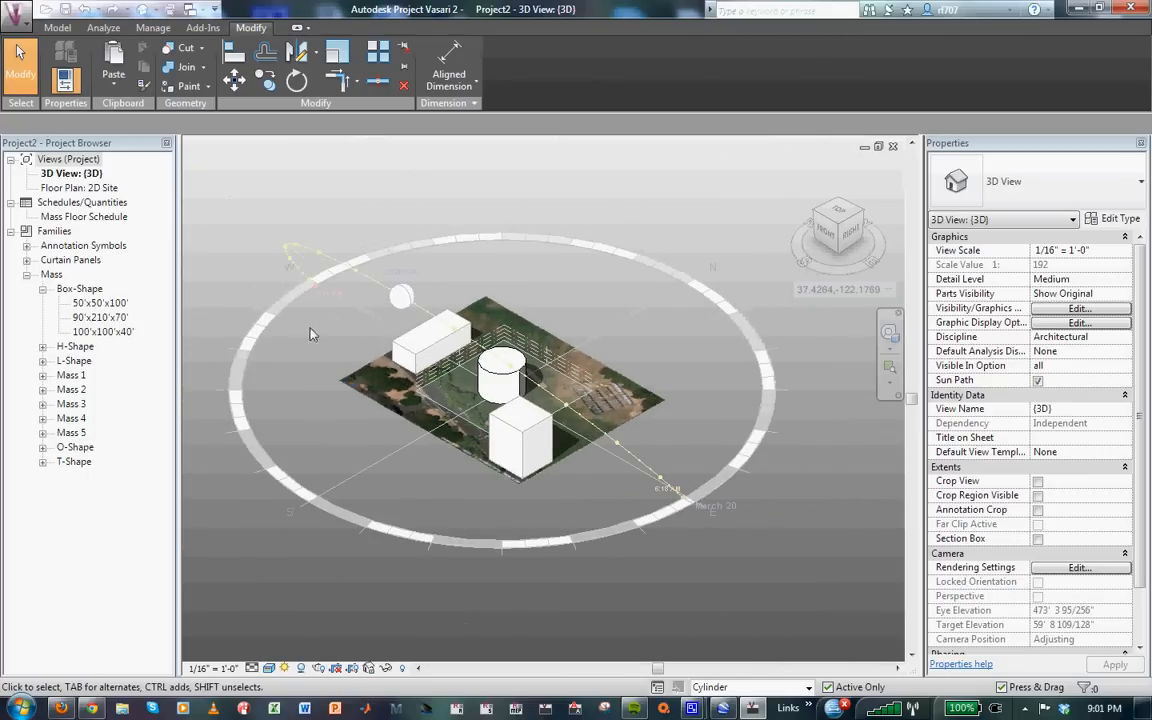
Move the sun along its path to 11:15 AM on August 9.
scroll(311, 329, up, 1)
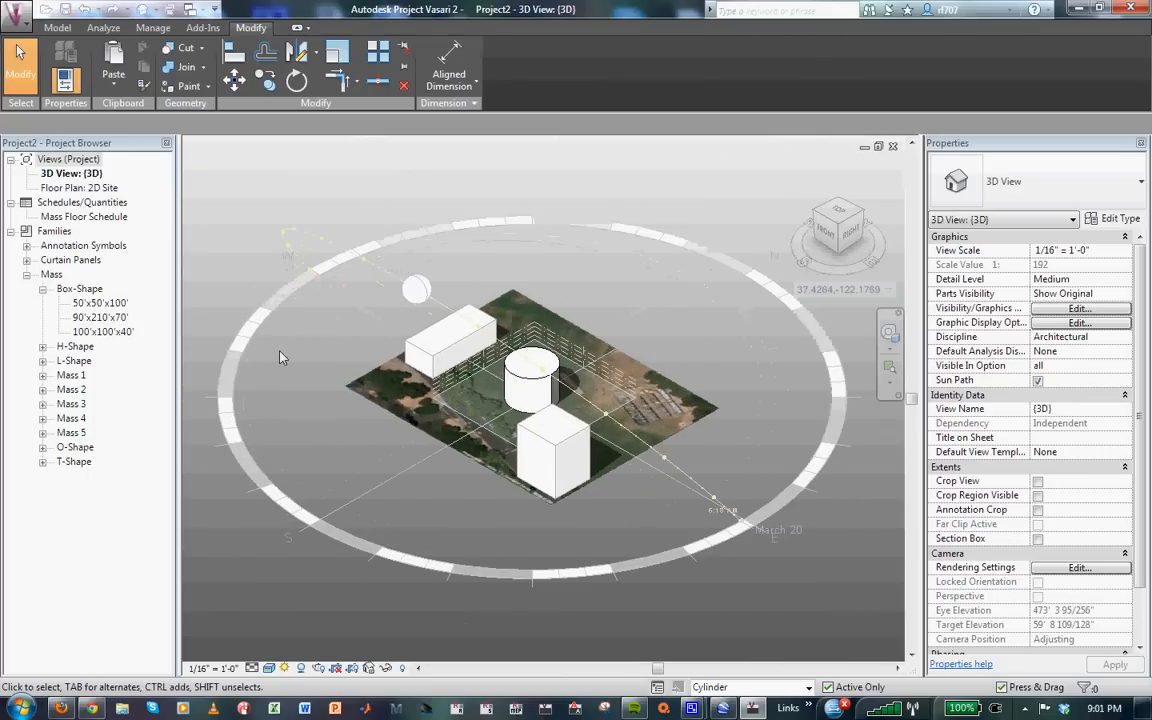
click(418, 290)
drag(426, 289, 511, 252)
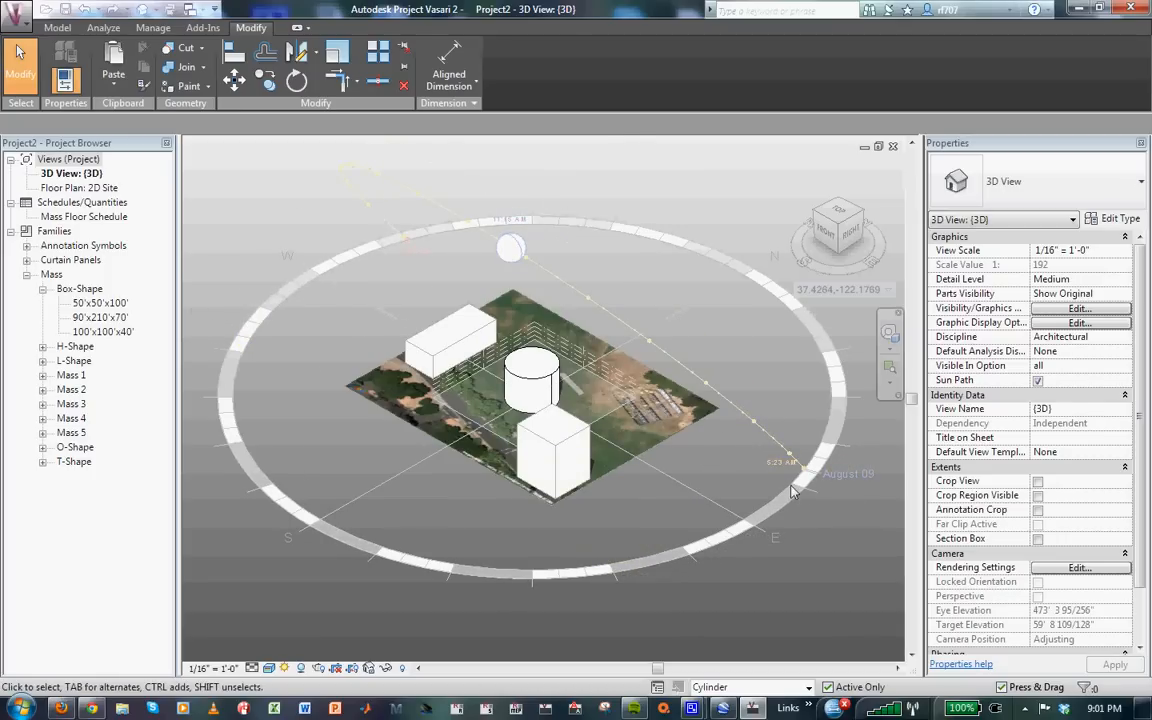
Change the hour of the sun's time on the sun path to an early-morning time.
click(512, 220)
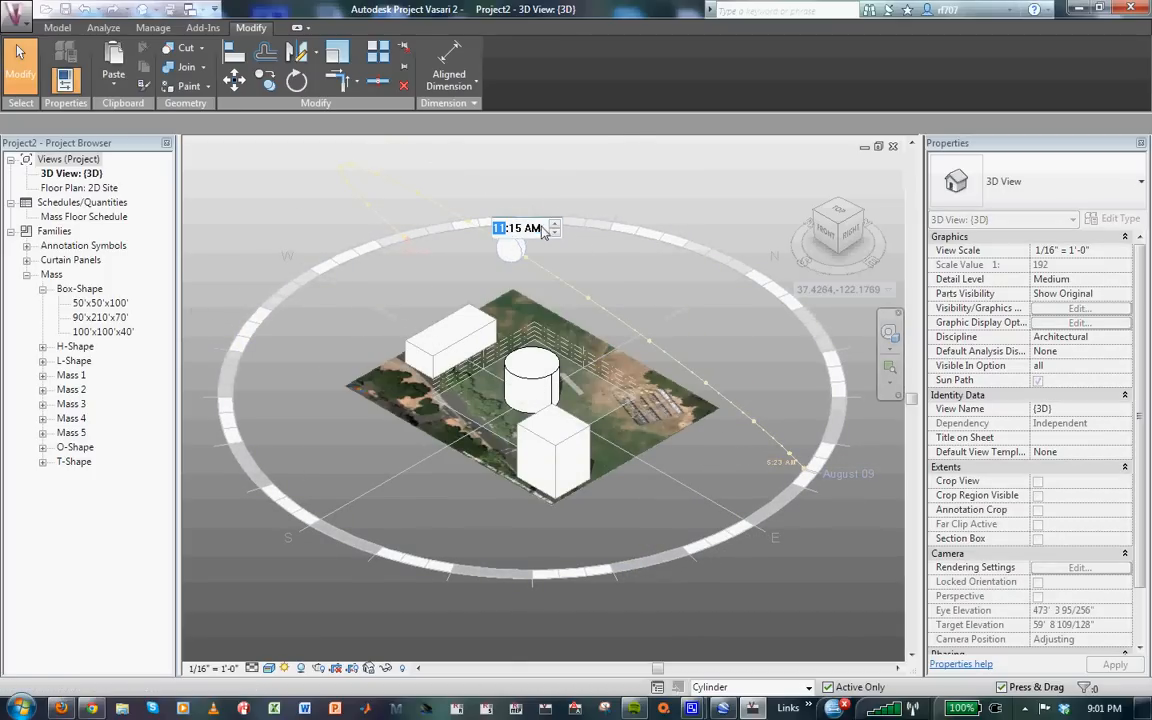
click(533, 229)
click(555, 234)
click(603, 268)
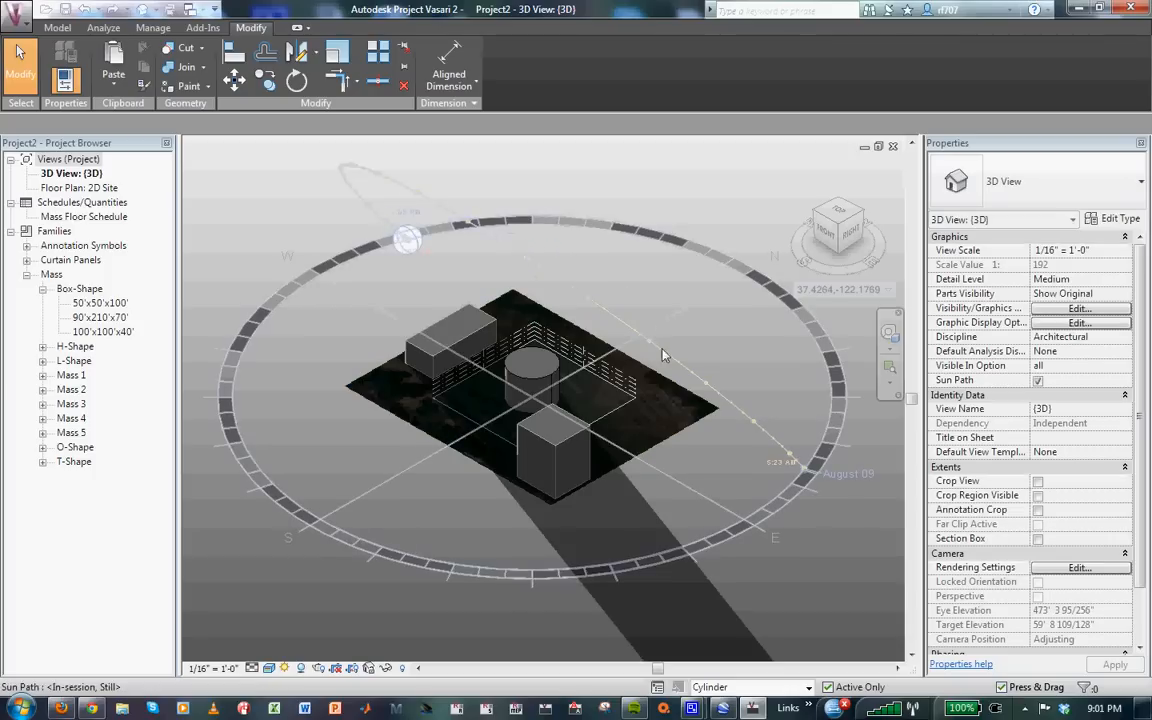
Set the sun path date to November 19, 2009.
click(852, 475)
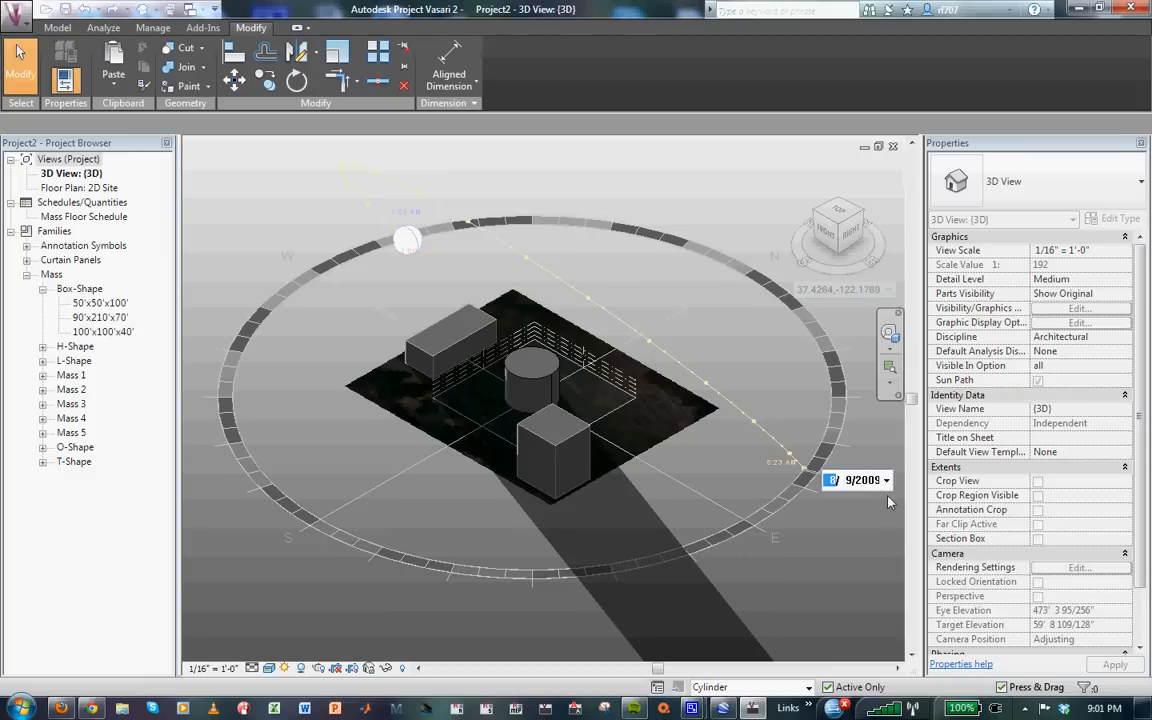
click(886, 481)
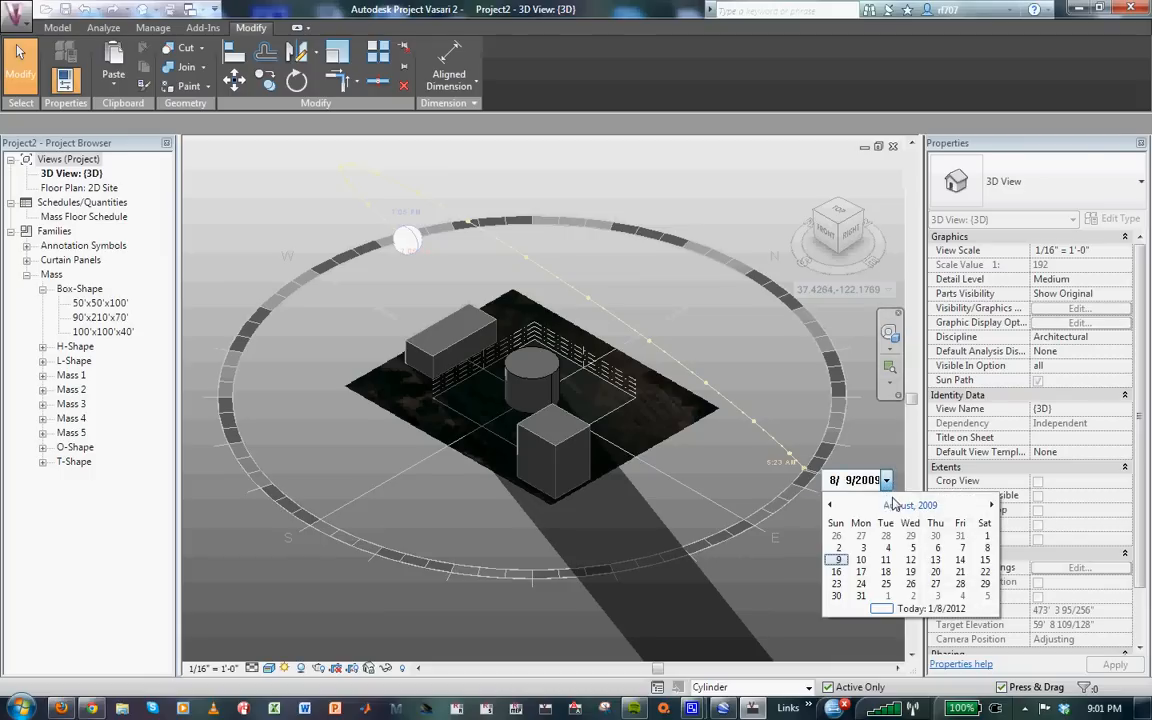
click(992, 505)
click(992, 505)
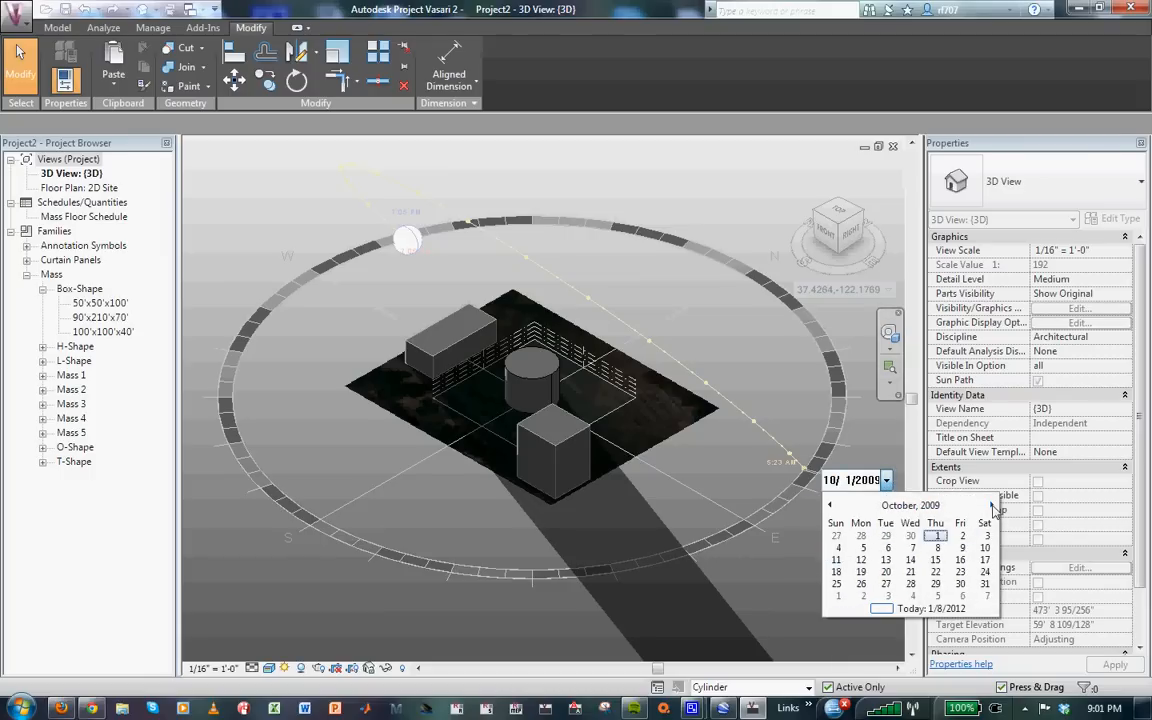
click(992, 505)
click(938, 573)
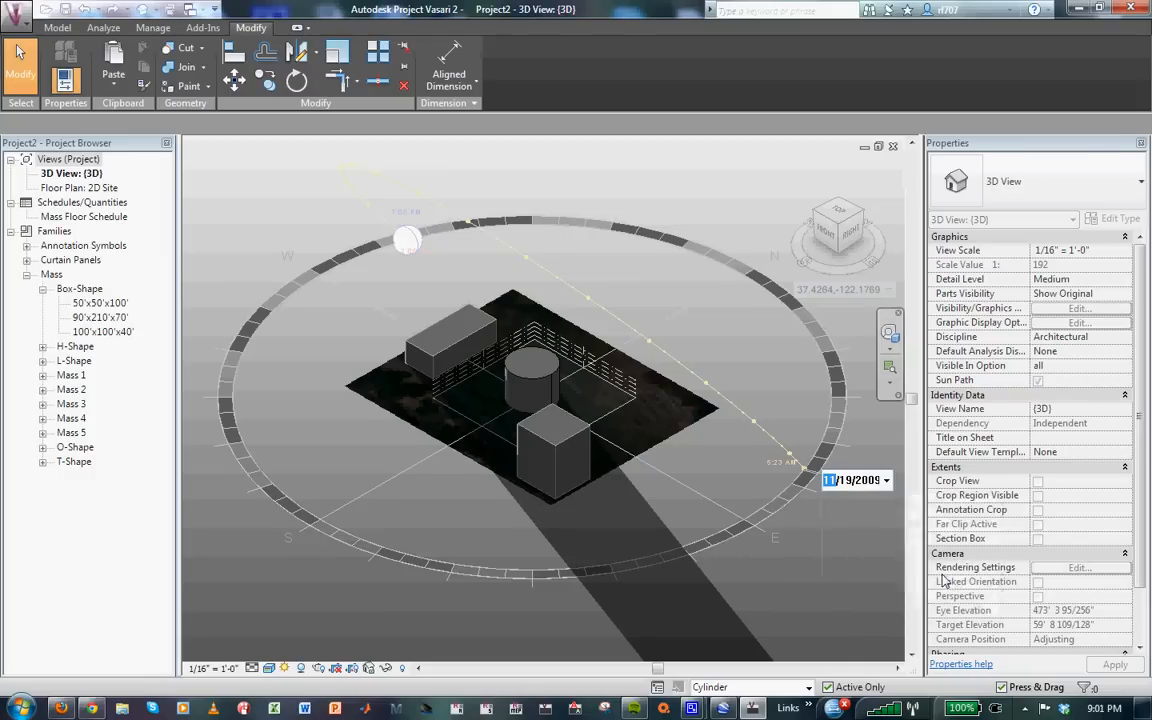
click(869, 569)
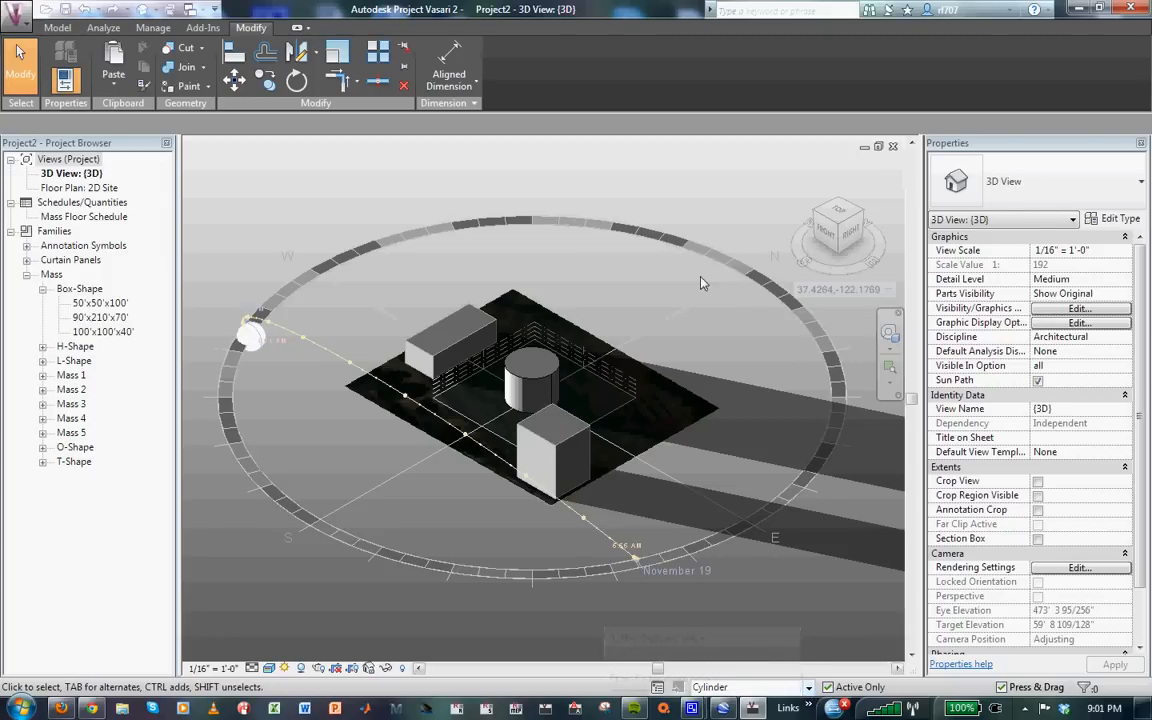
Select the cylinder mass, check the description of the Mass Floors tool and clear the selection.
scroll(530, 345, up, 3)
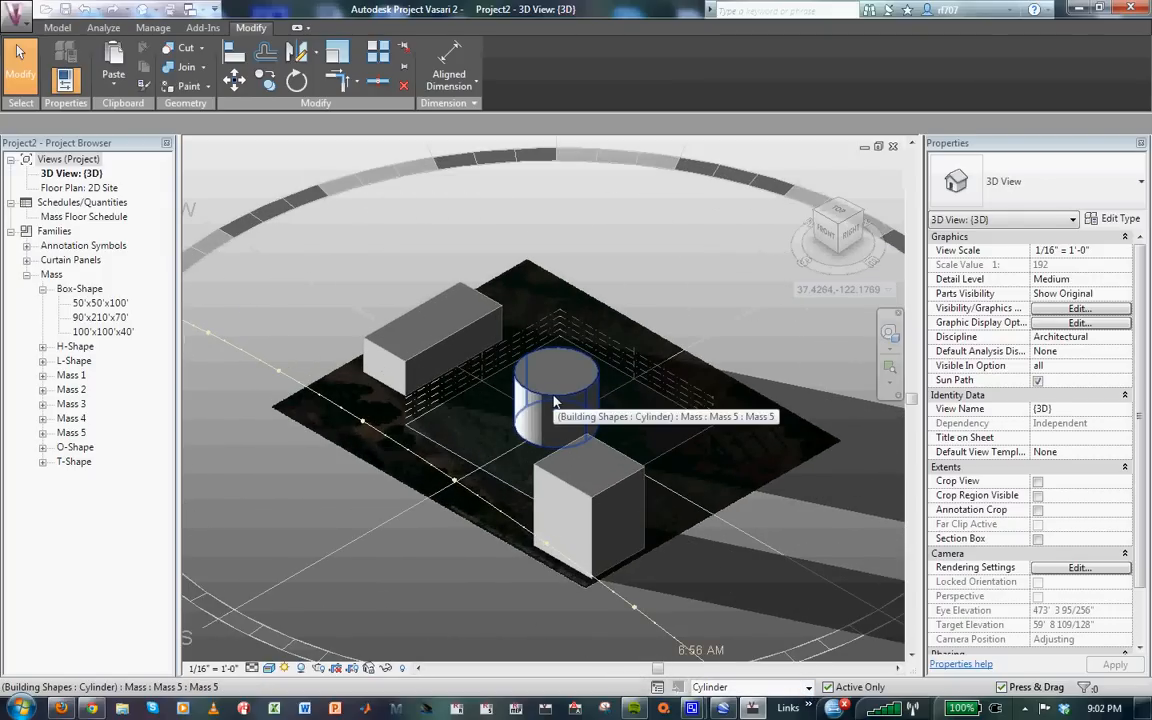
click(555, 402)
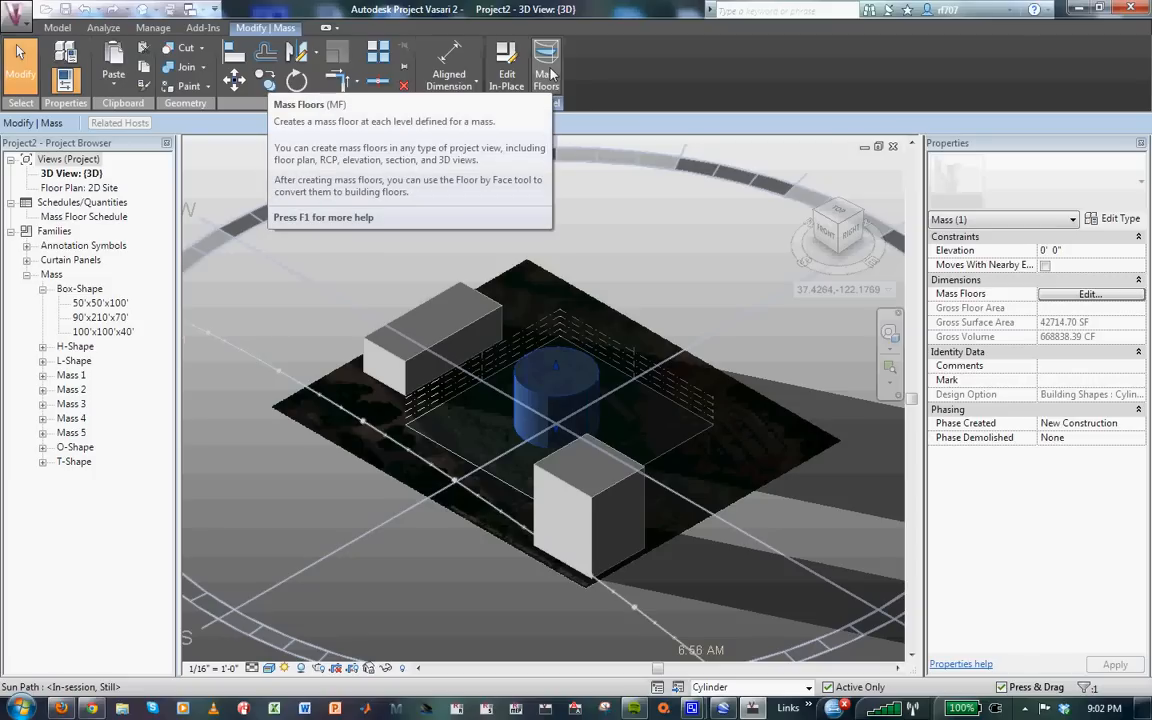
scroll(600, 200, down, 2)
click(595, 195)
scroll(598, 205, down, 3)
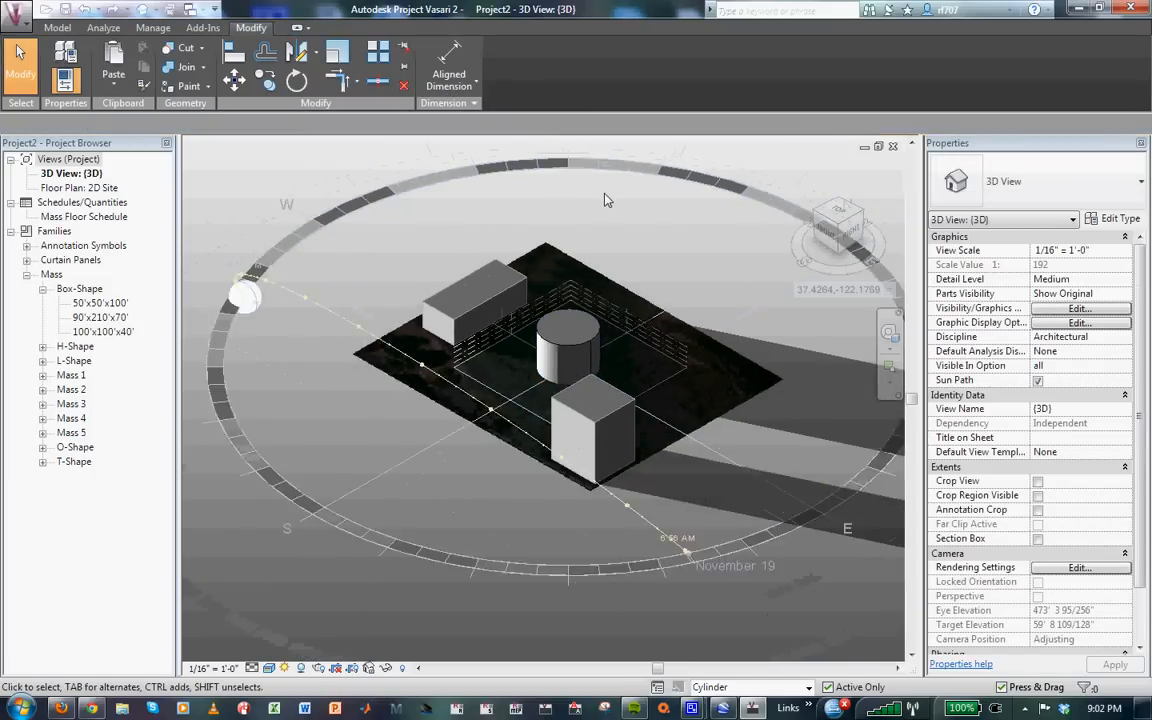
scroll(597, 211, up, 2)
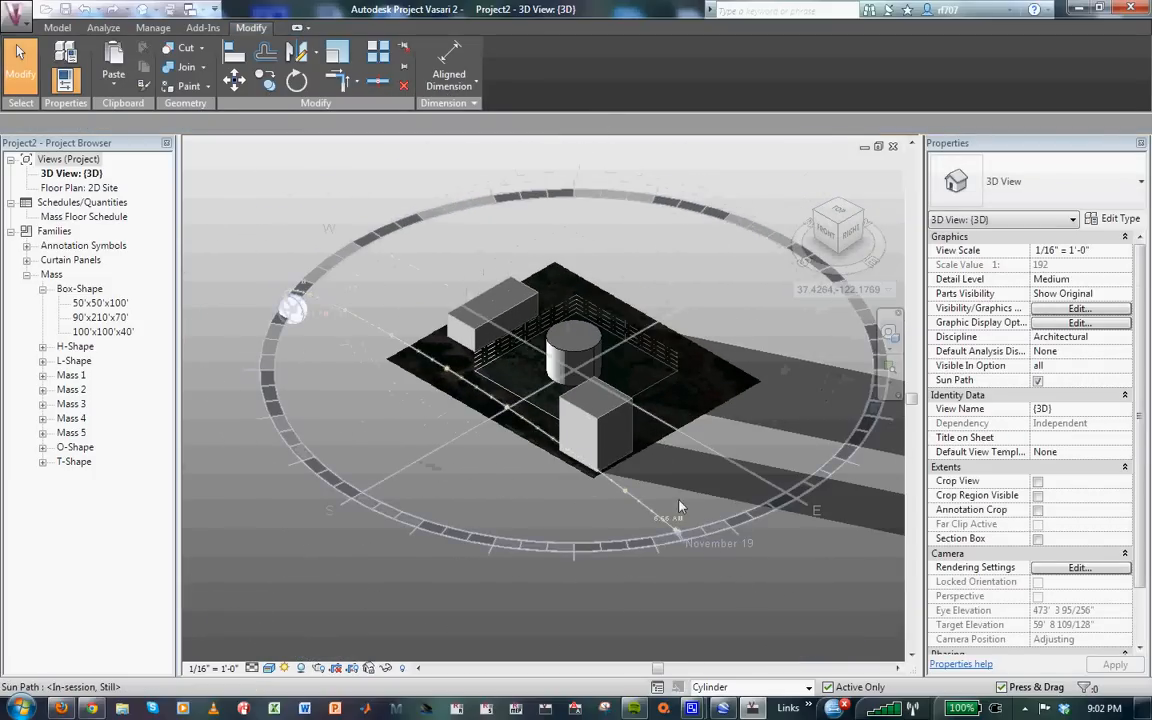
Make Main Model the active design option and set the 3D view's visual style to Consistent Colors.
click(809, 688)
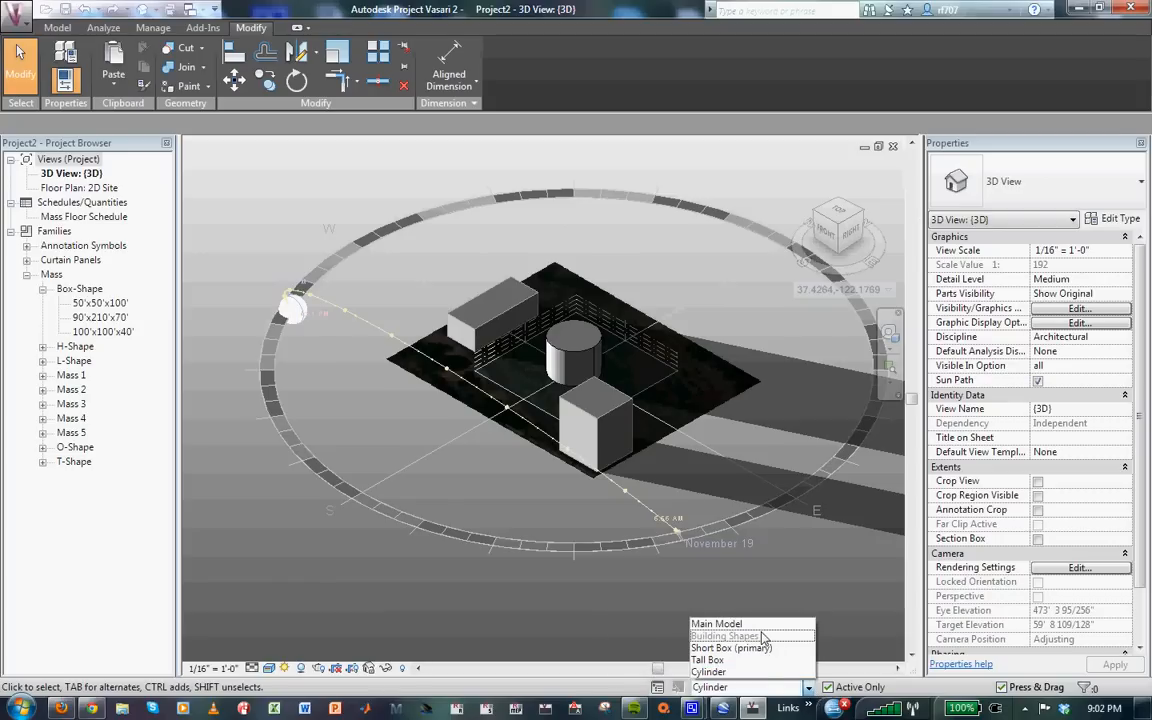
click(716, 624)
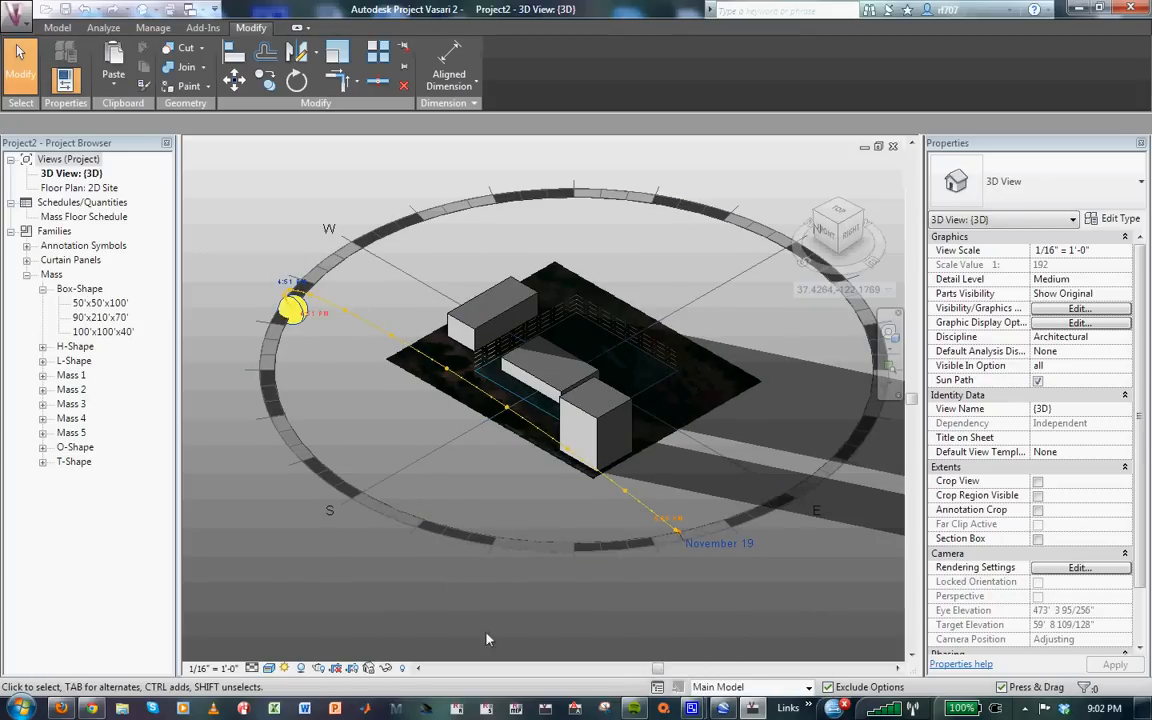
click(269, 668)
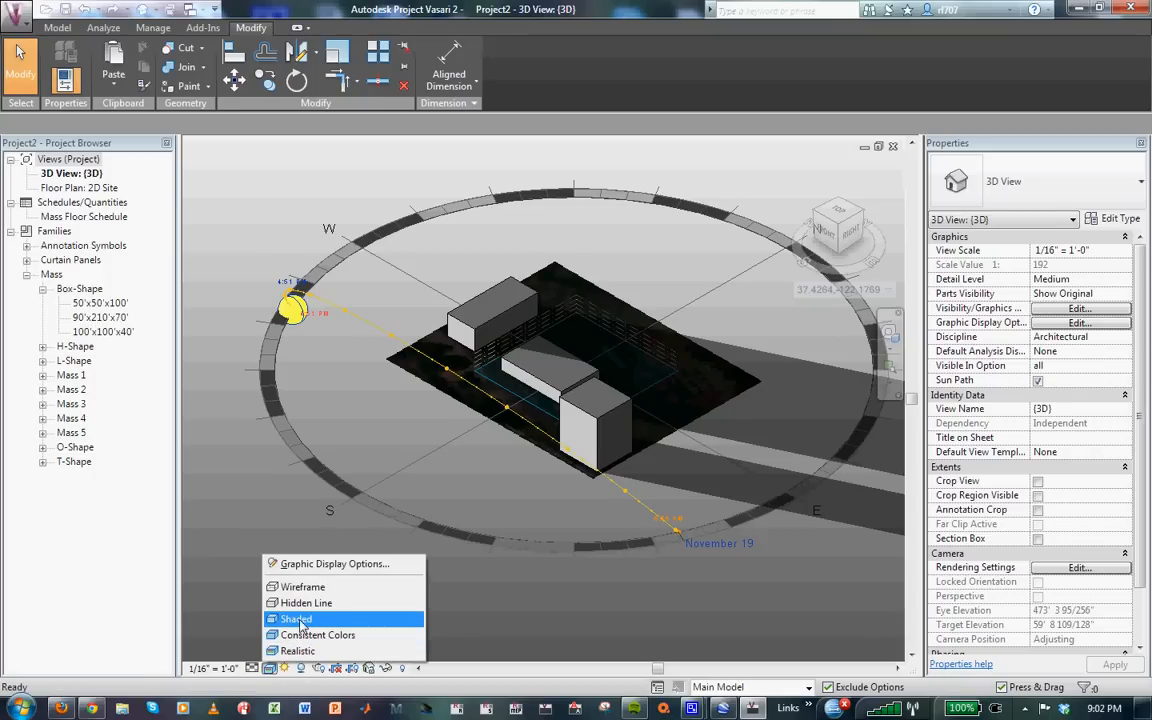
click(303, 635)
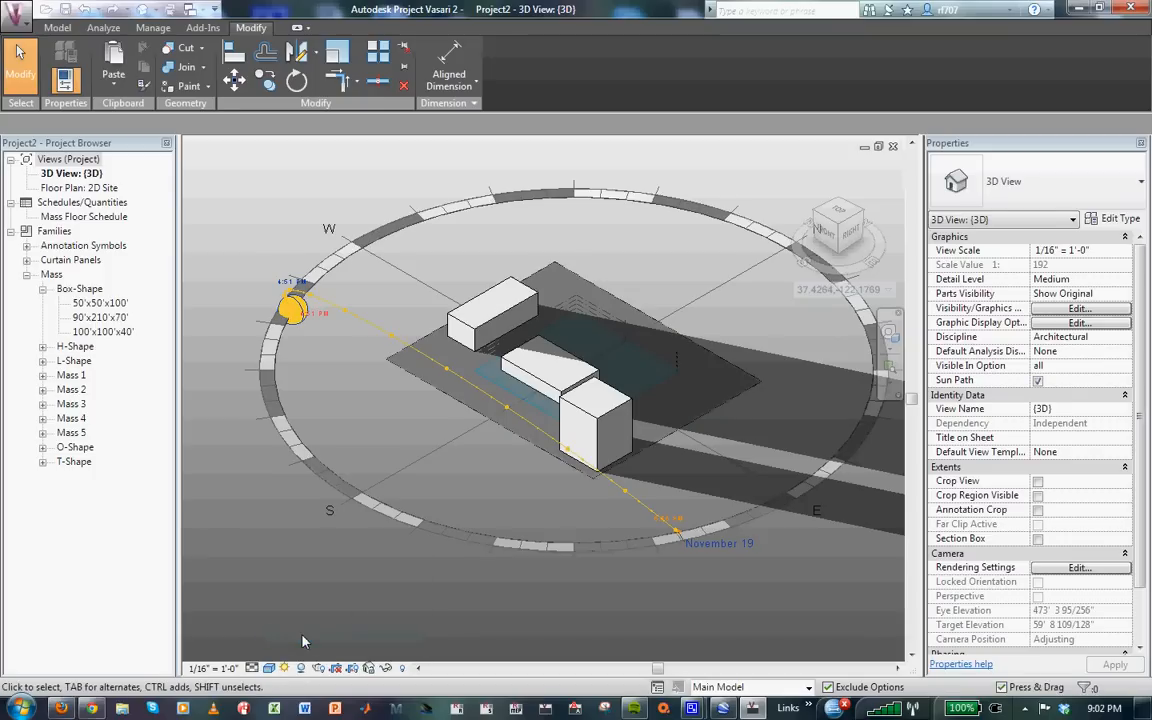
Orient the 3D view to the front and frame the building masses with the level lines.
scroll(663, 330, up, 3)
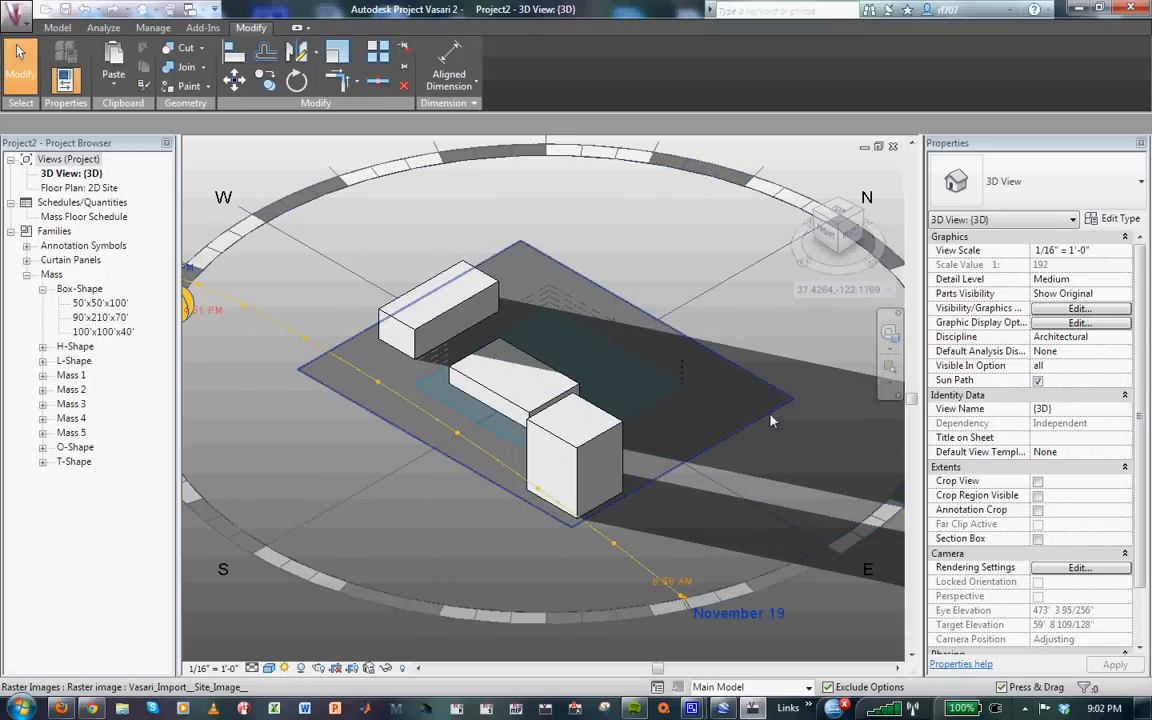
click(829, 238)
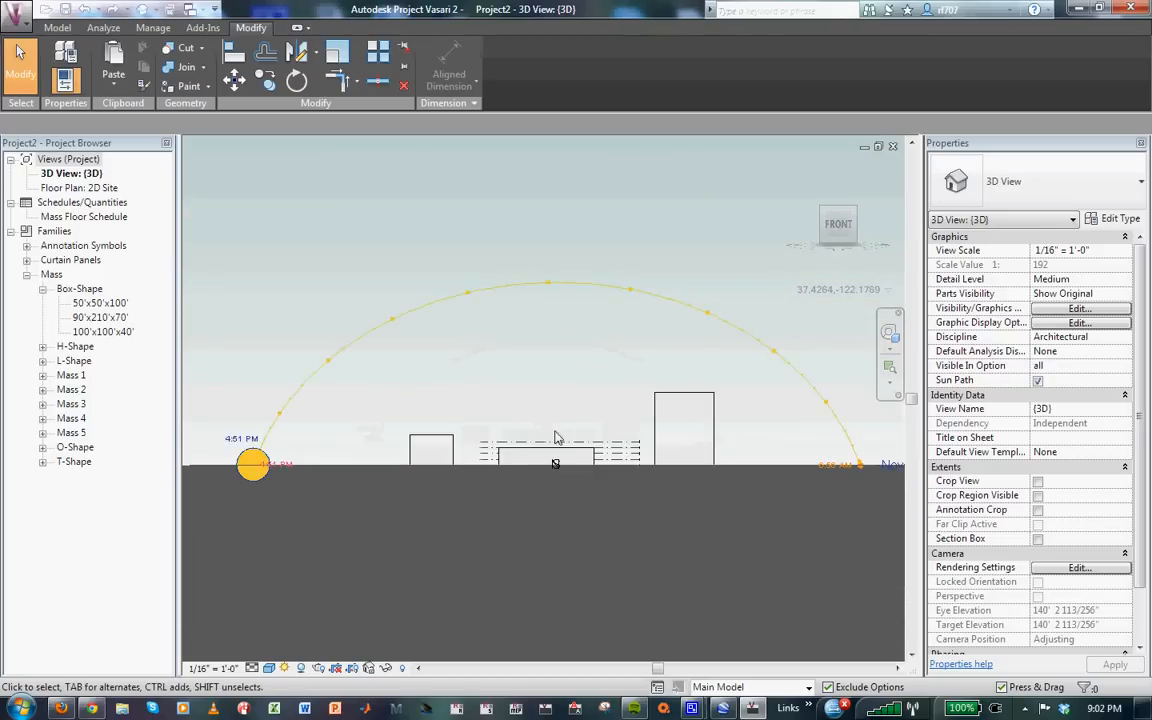
scroll(598, 465, up, 3)
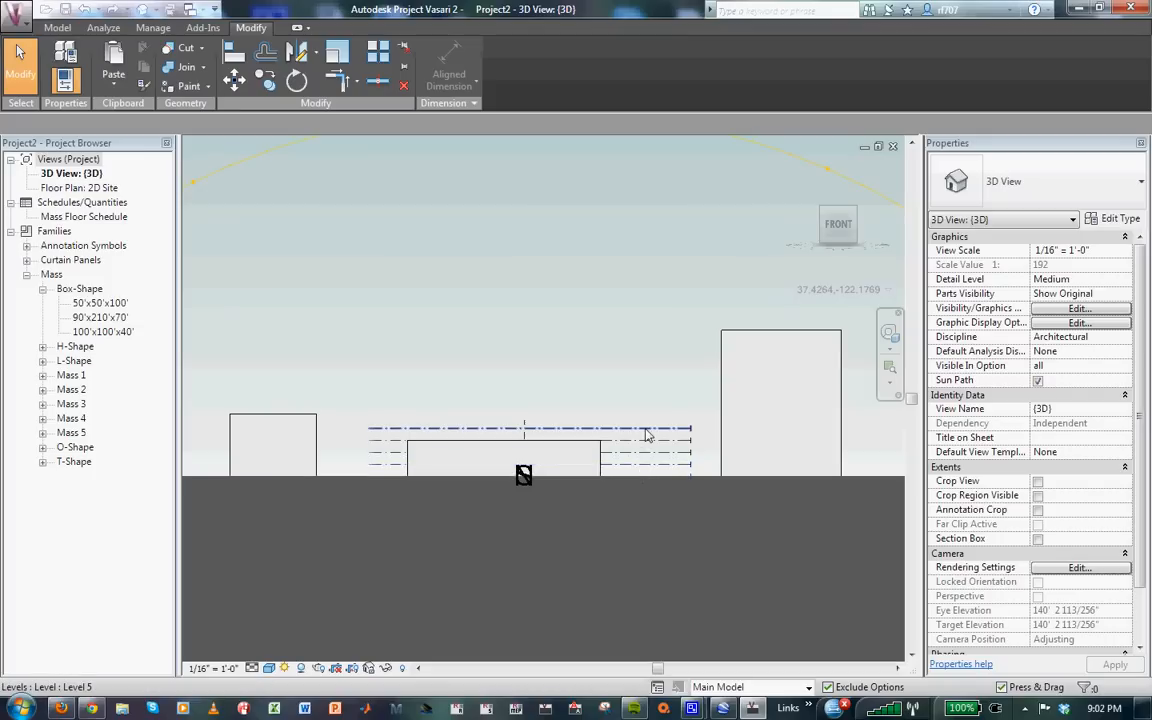
Compare the heights of the Short Box and Tall Box options with the levels, then return to Main Model.
click(758, 687)
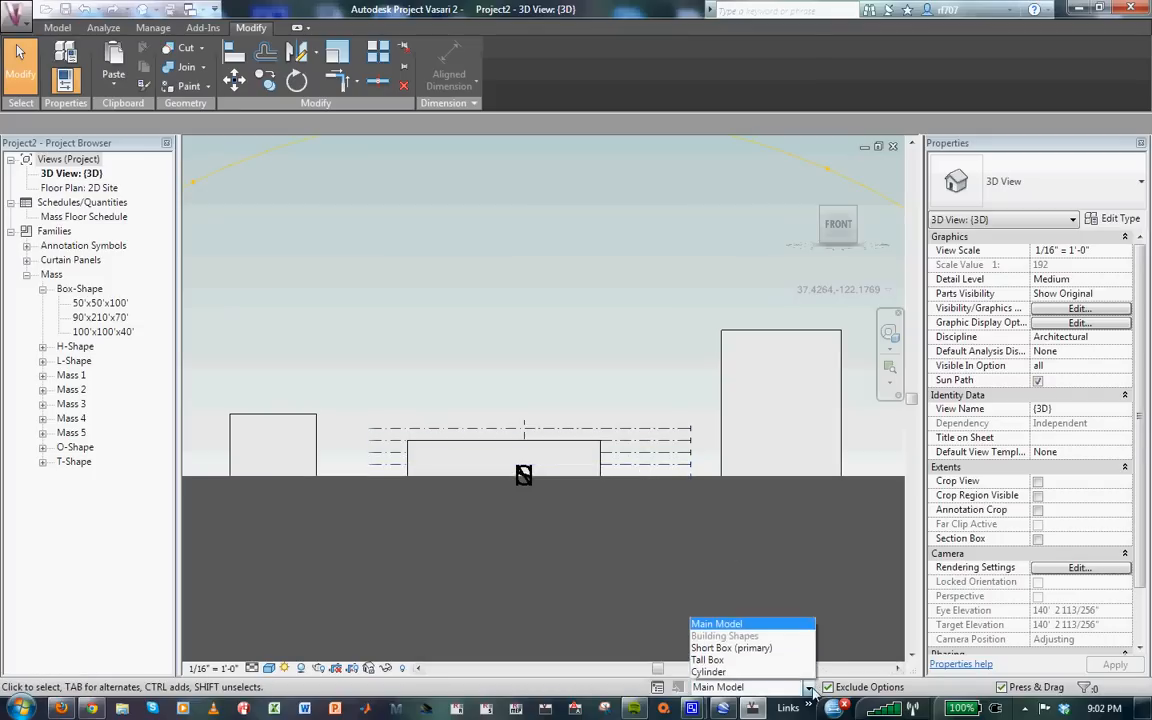
click(764, 649)
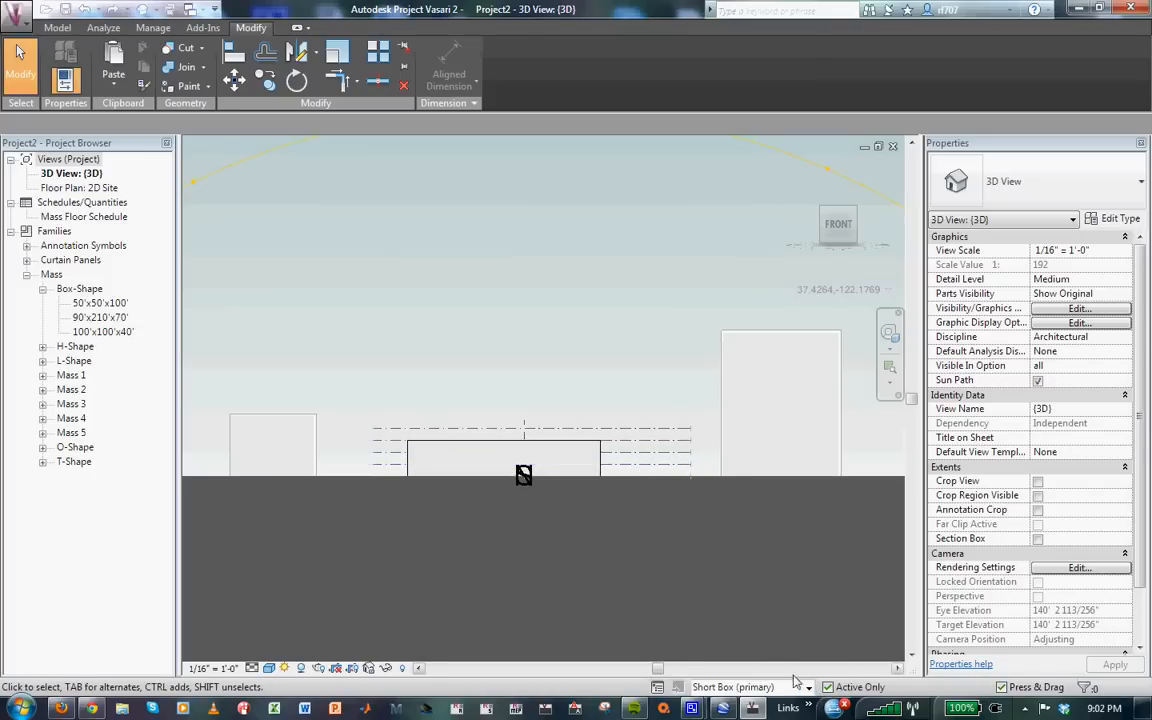
click(808, 688)
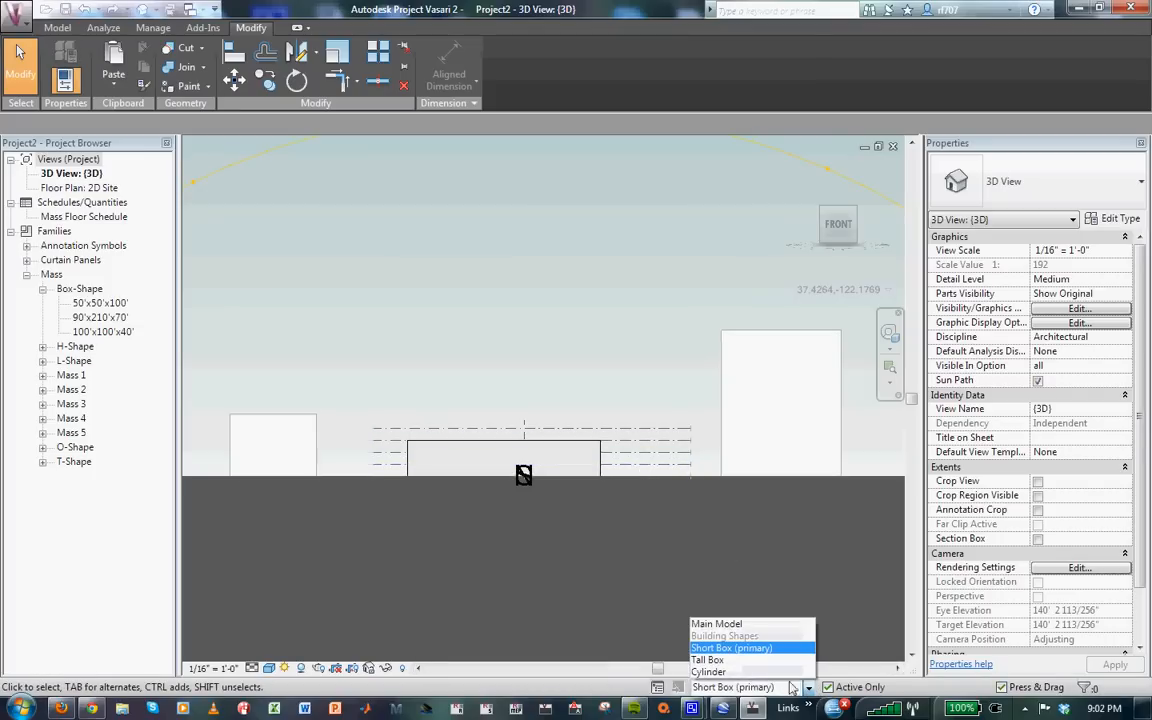
click(771, 665)
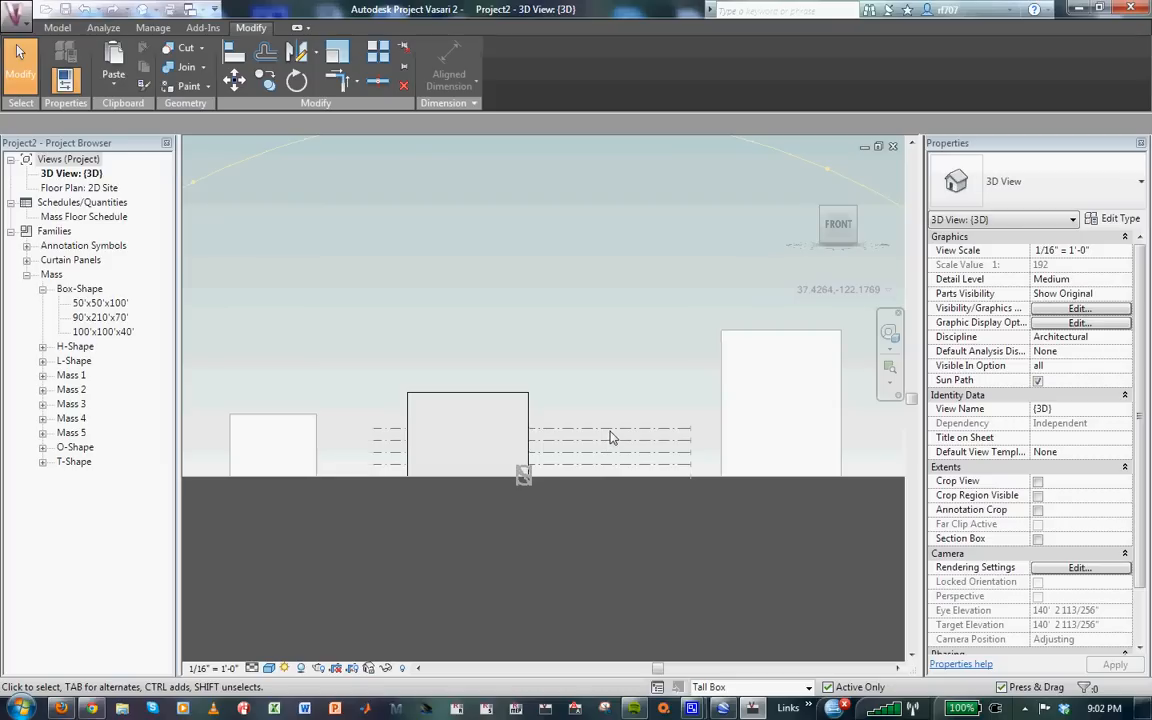
click(809, 687)
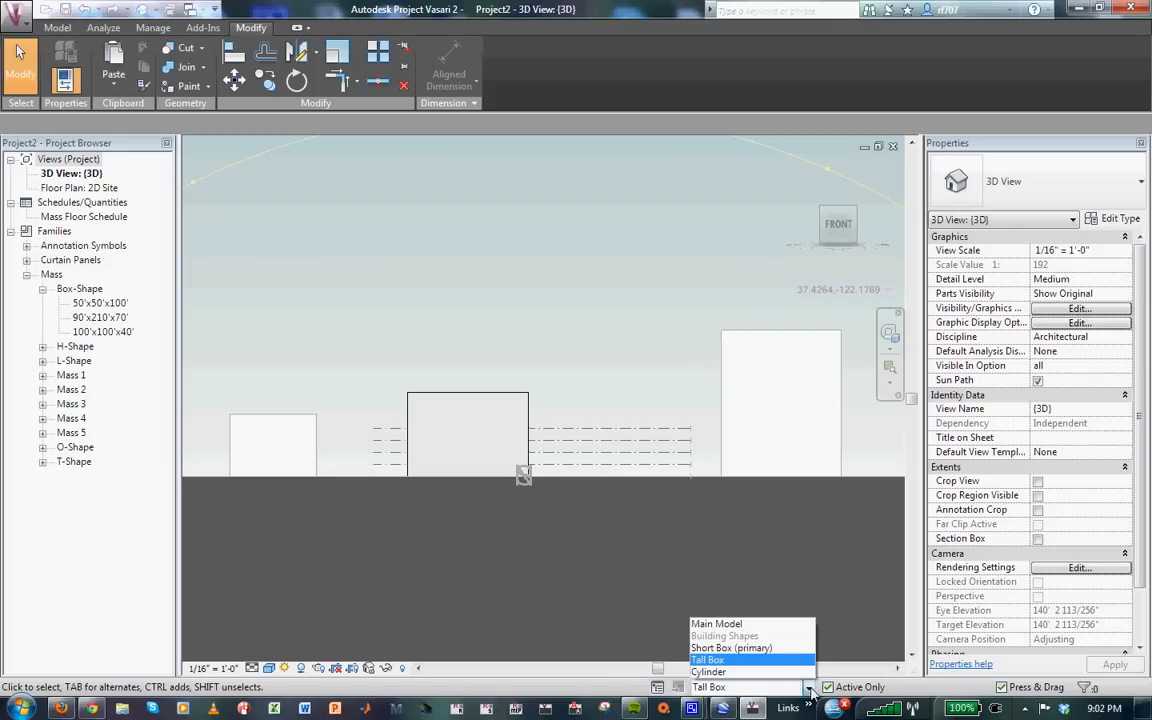
click(762, 626)
Add a level 10' above the topmost existing level by picking that level line with an offset.
scroll(449, 309, up, 1)
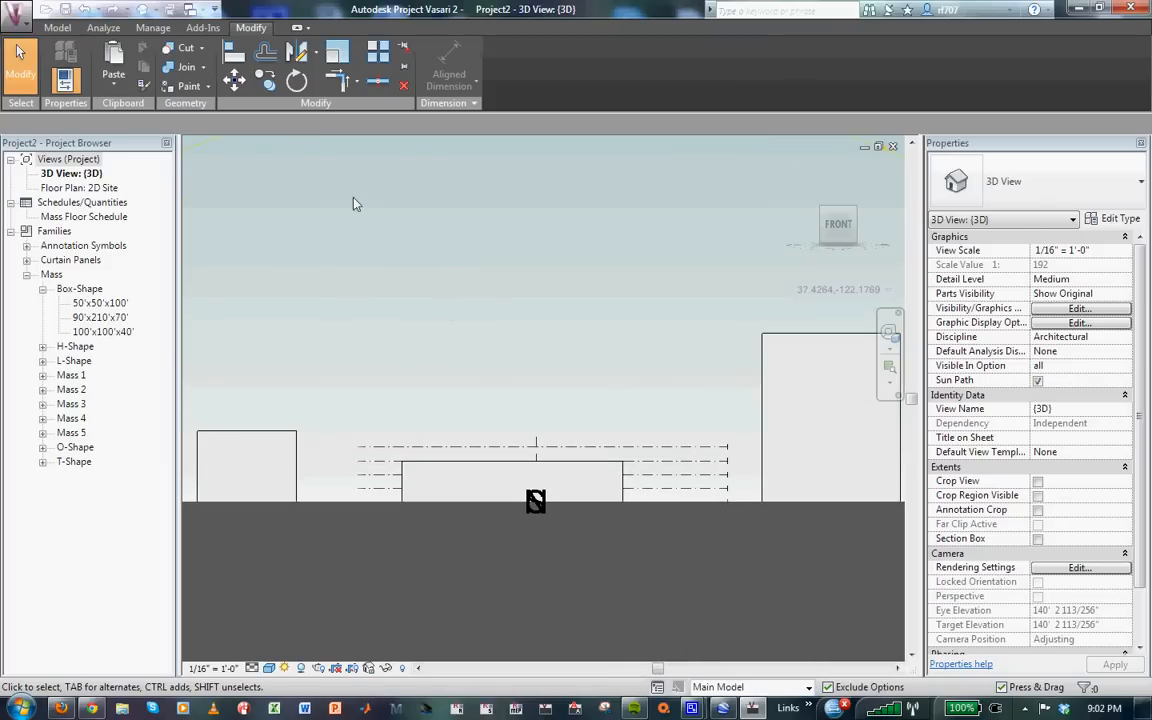
click(60, 28)
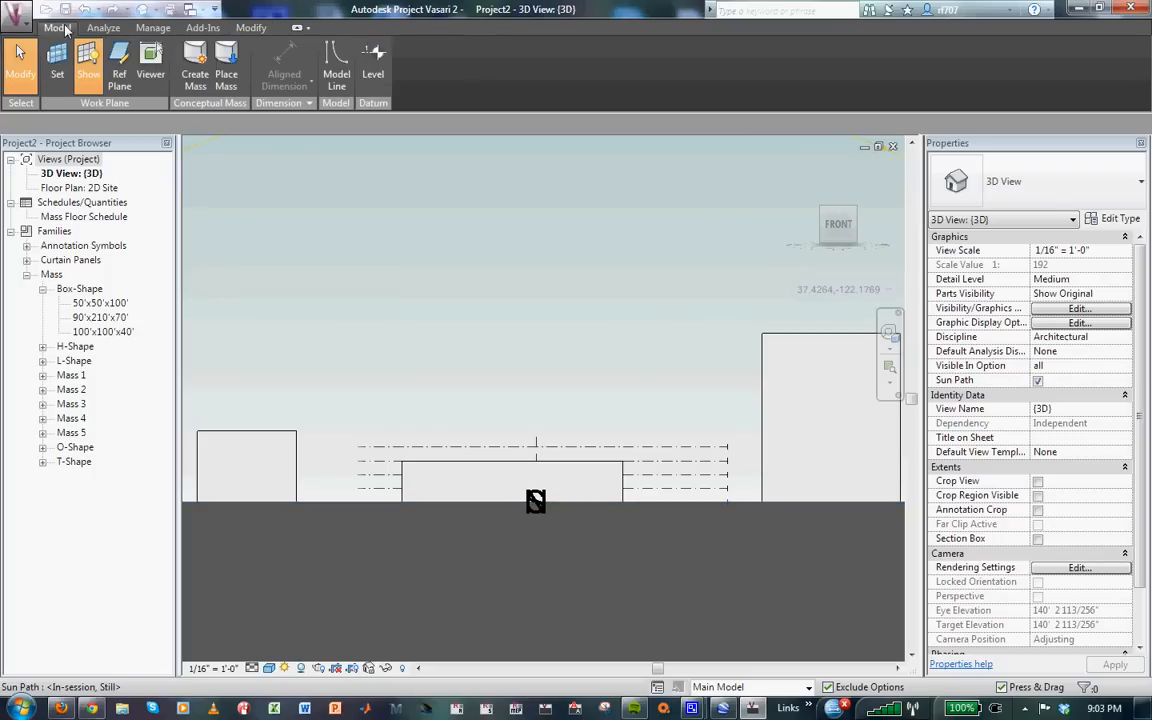
click(374, 63)
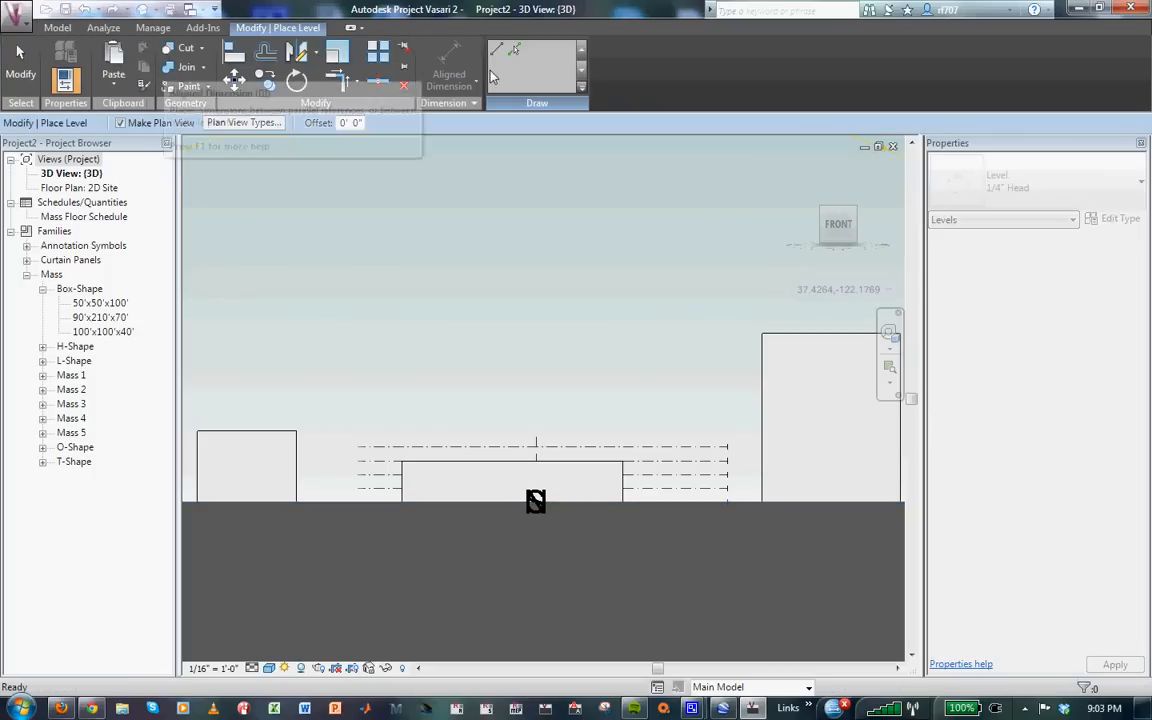
click(511, 54)
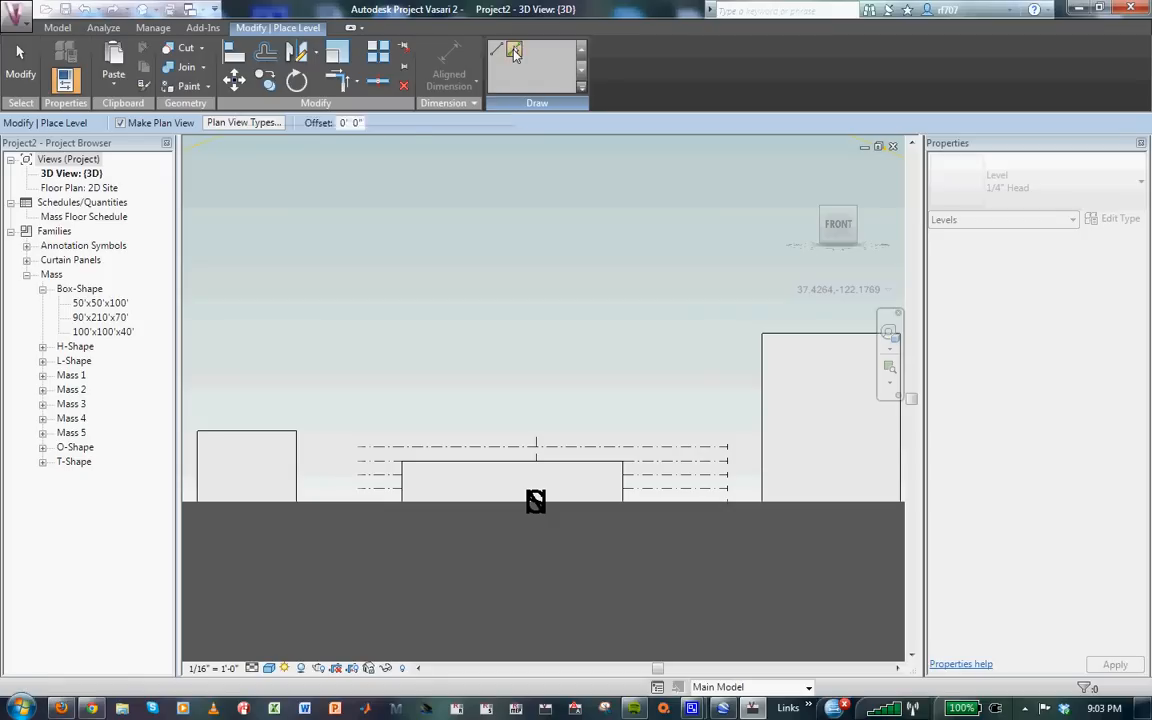
click(350, 122)
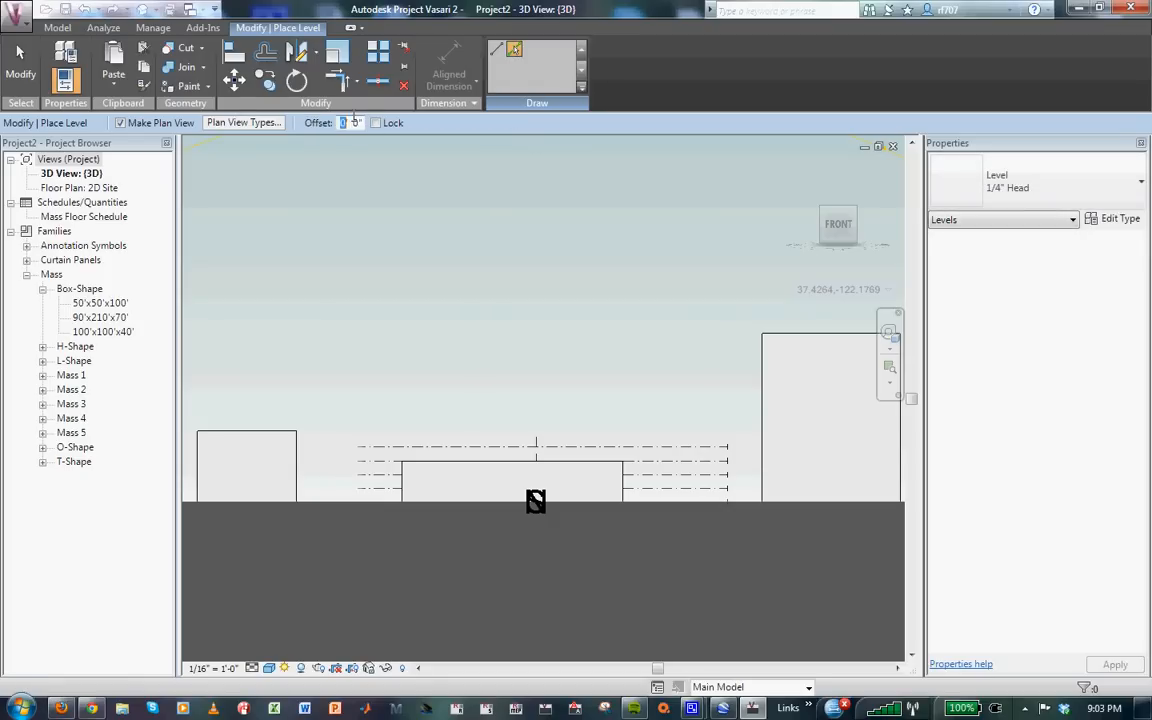
text(10' 0)
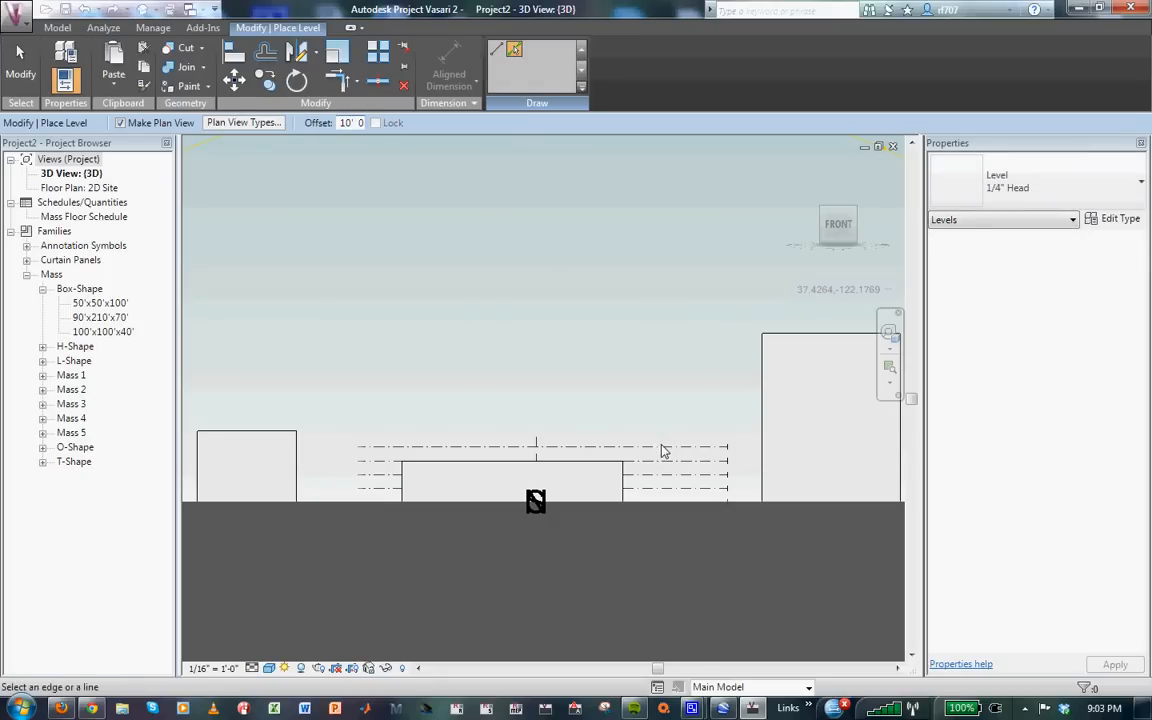
click(656, 450)
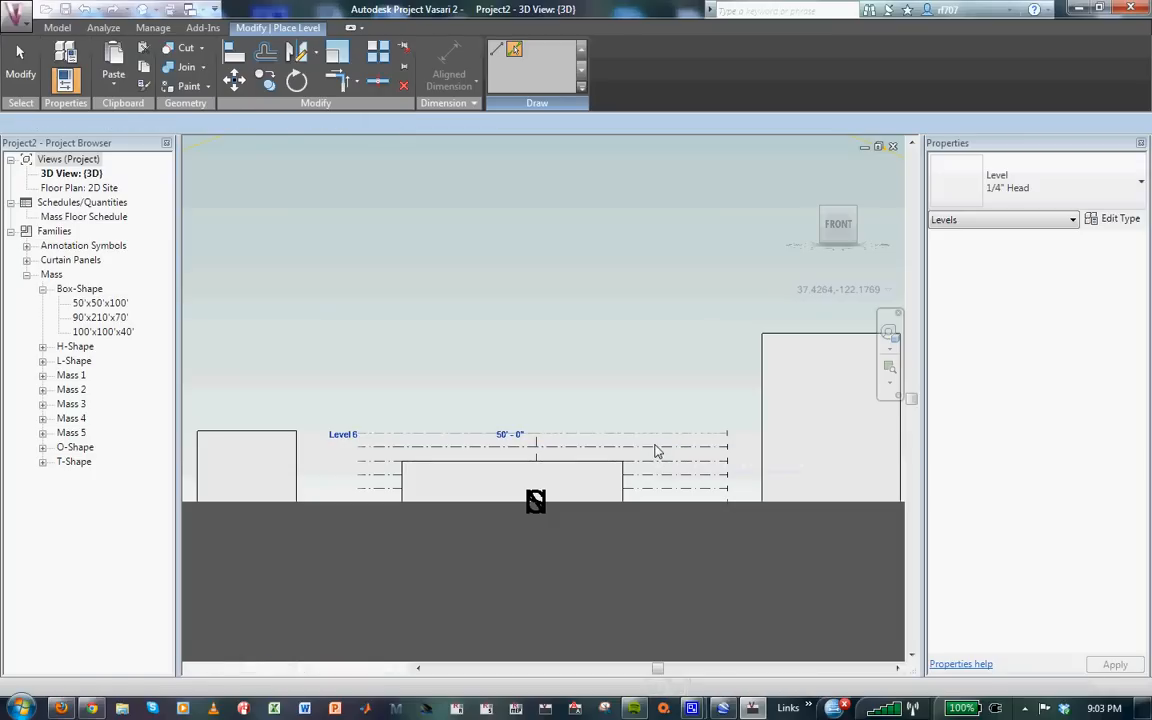
Stack five more levels at 10' offsets above the 50' level, up to 100', and end level placement.
click(659, 437)
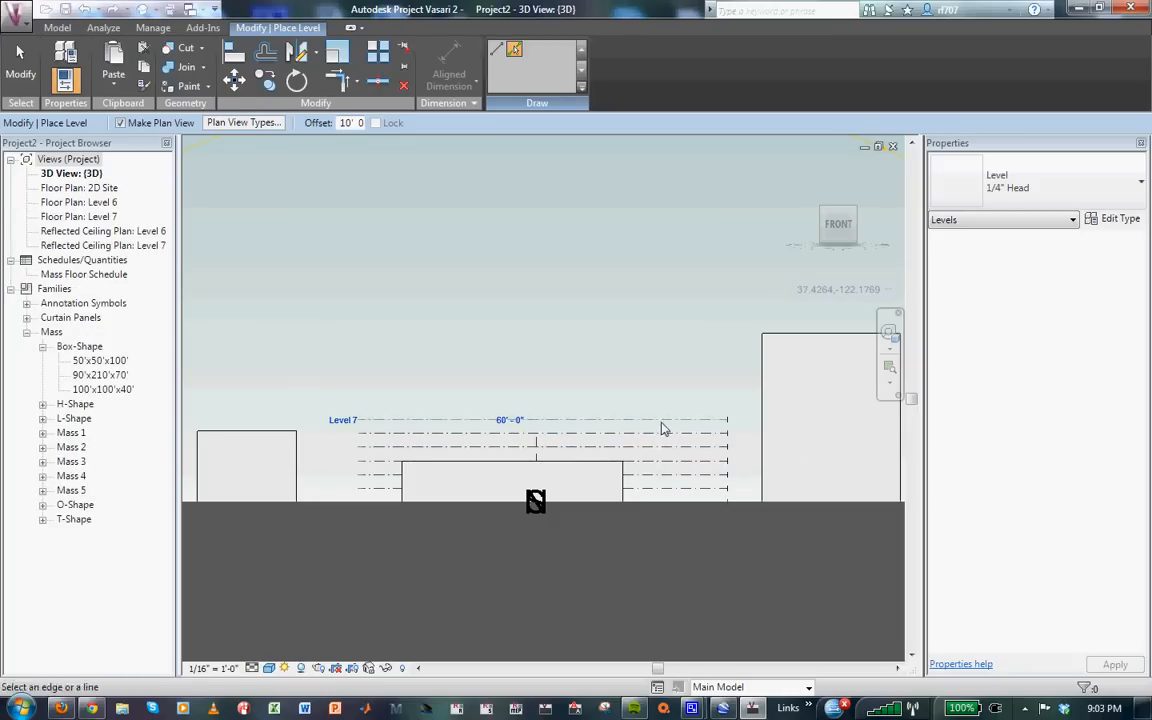
click(662, 425)
click(665, 407)
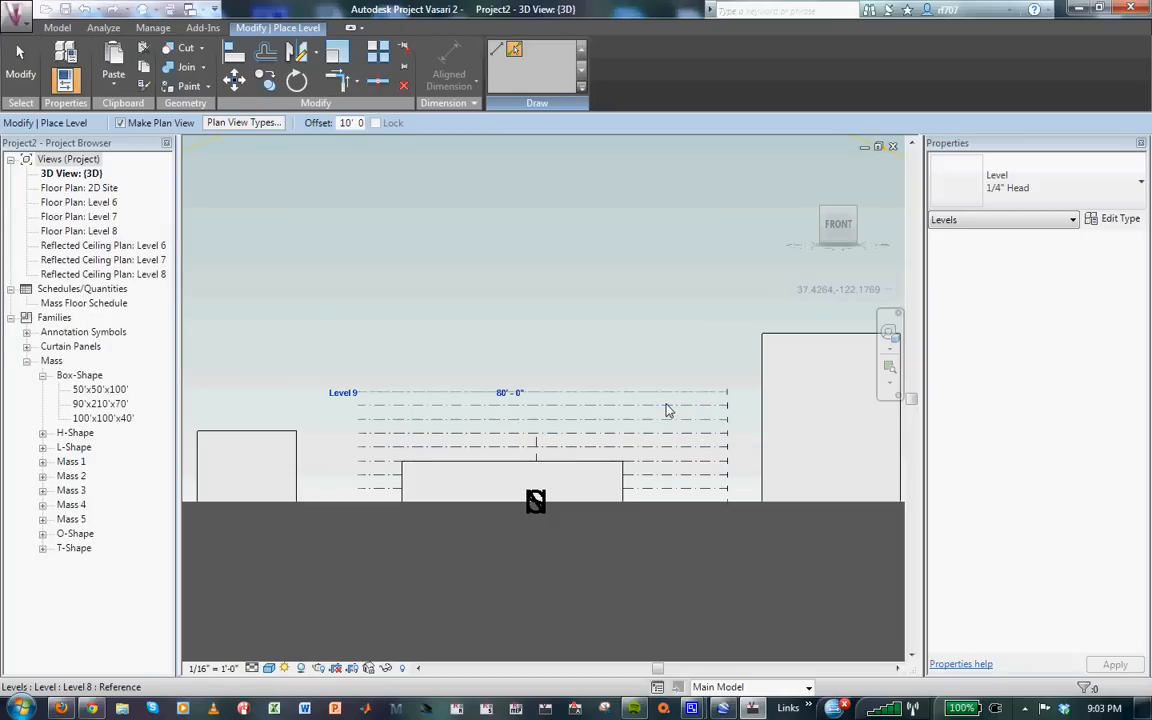
click(669, 398)
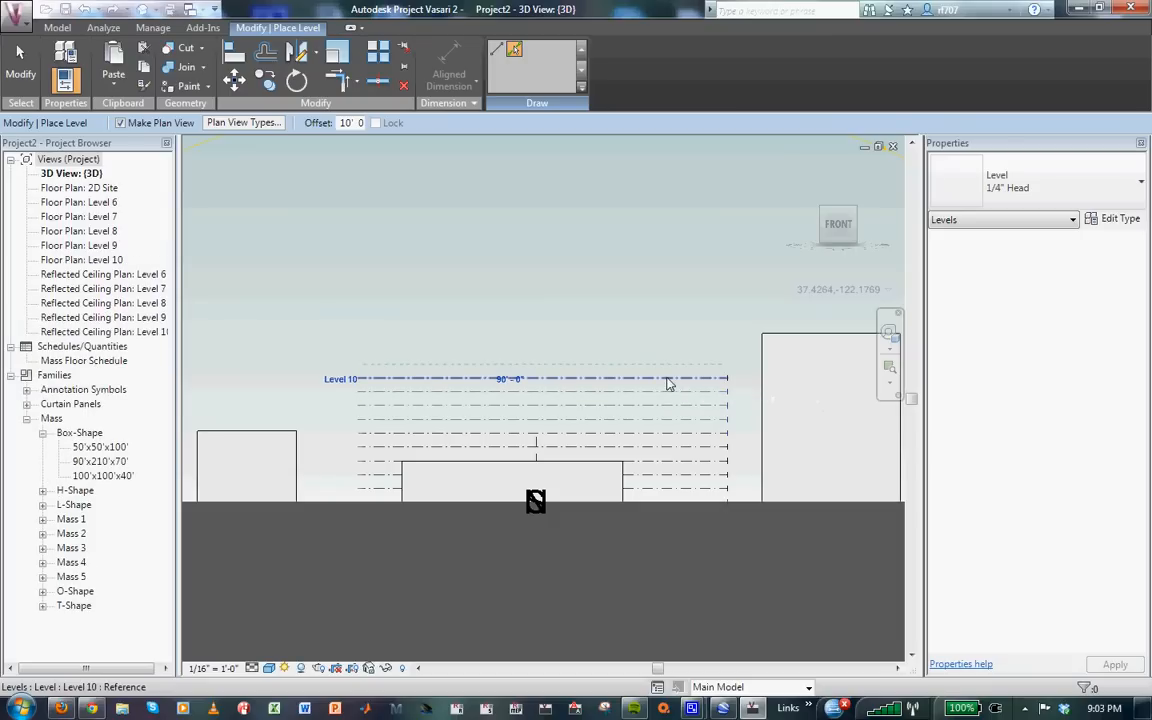
click(669, 380)
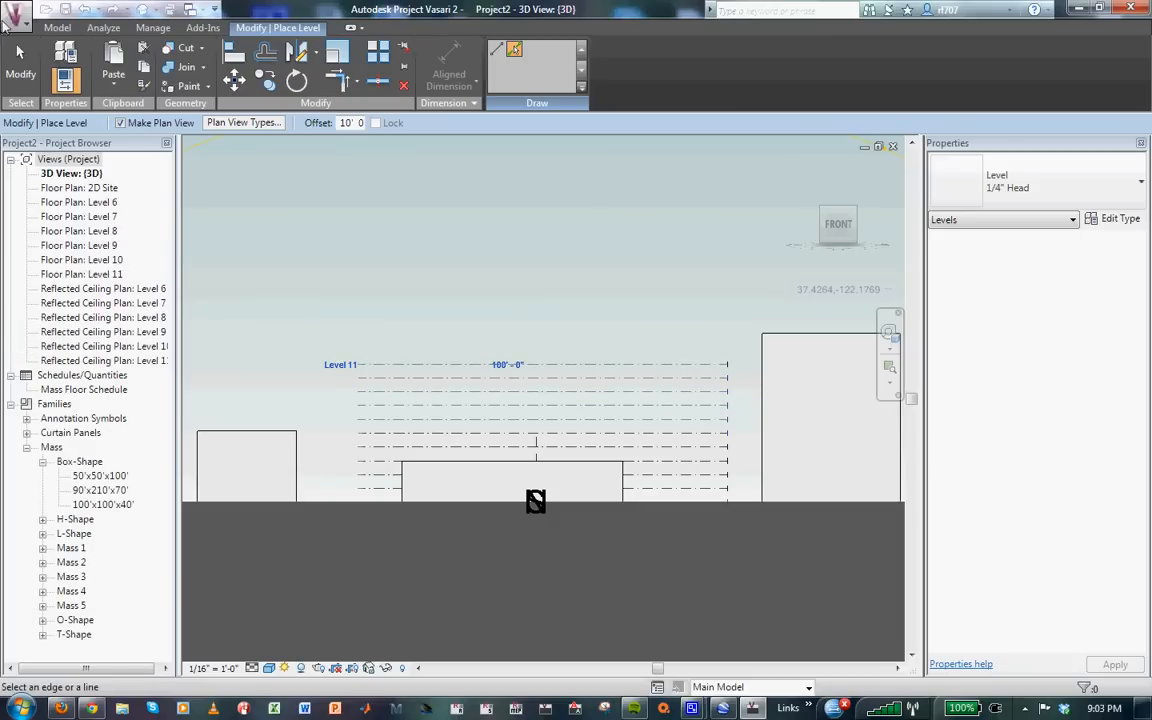
click(20, 62)
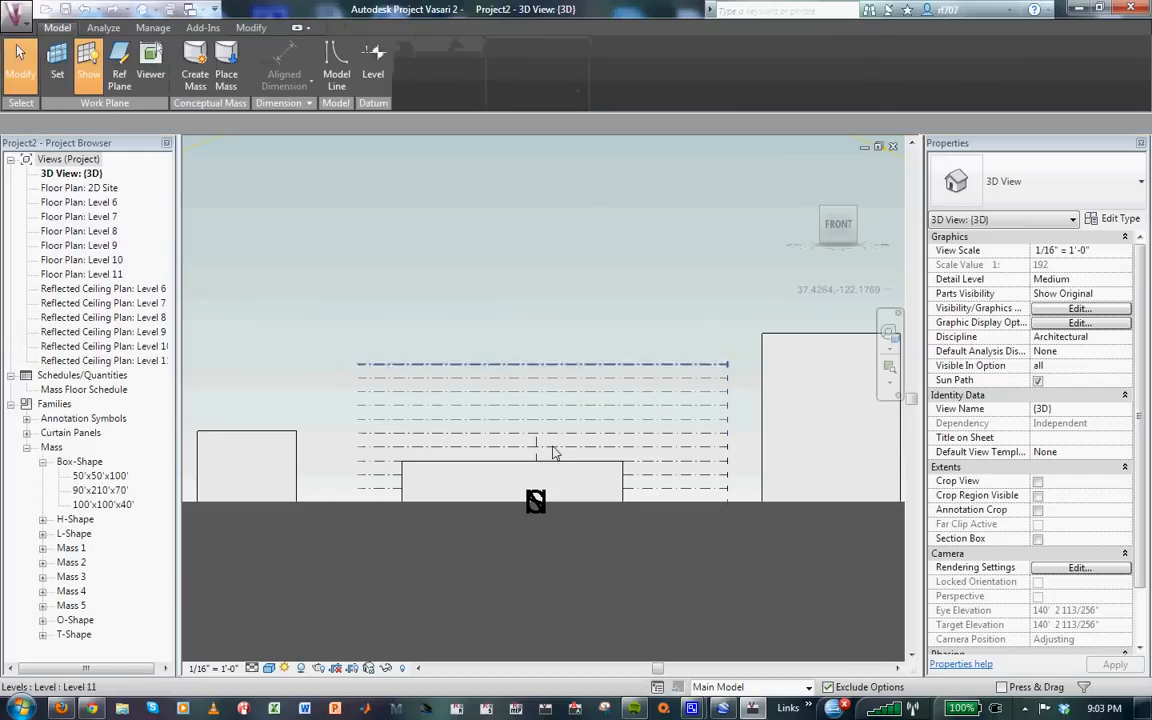
Make Tall Box the active design option and return the 3D view to its home orientation.
click(812, 687)
click(730, 661)
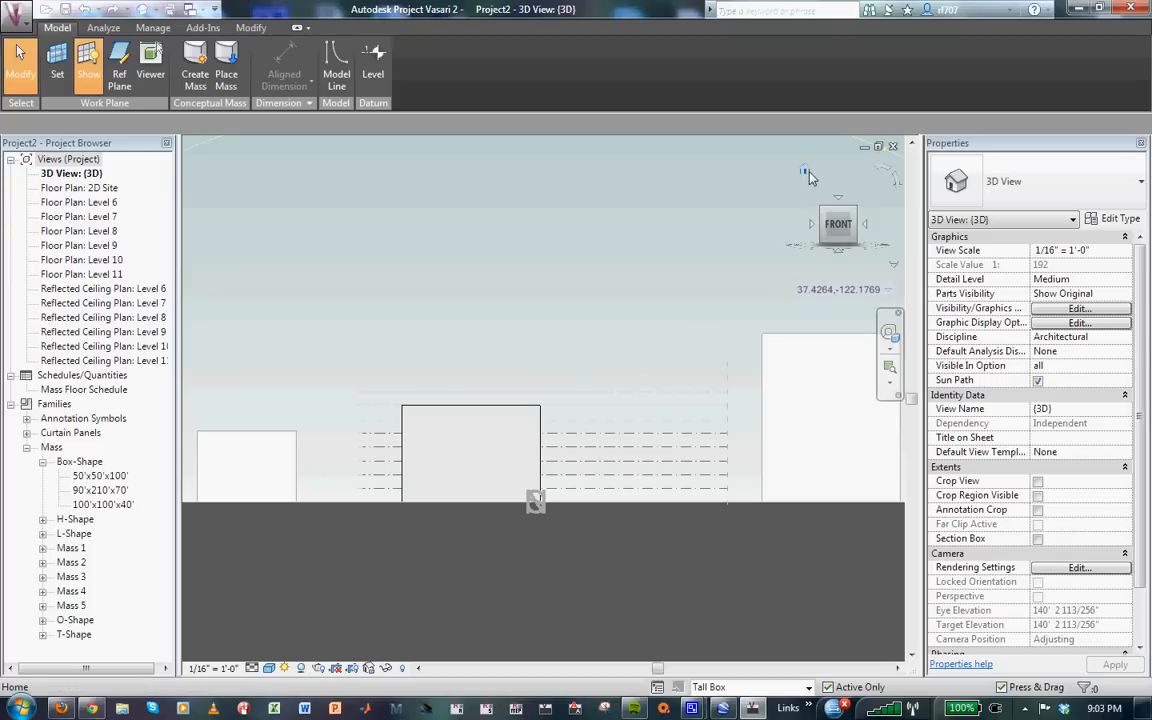
click(805, 172)
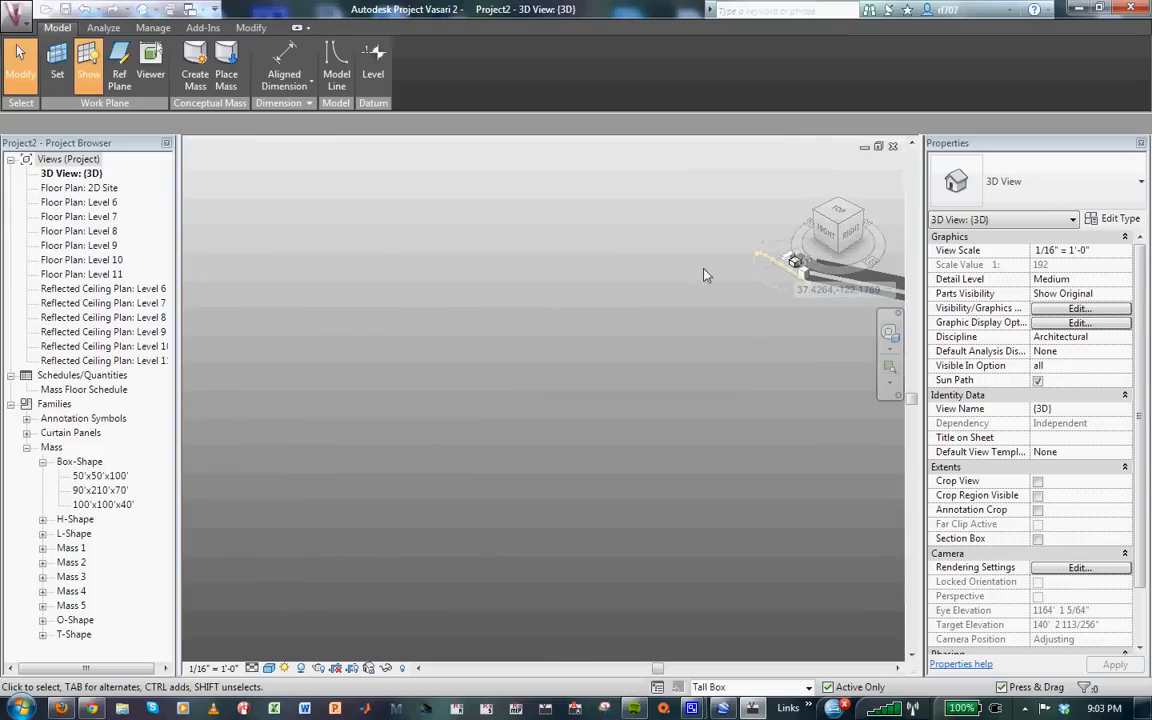
click(860, 215)
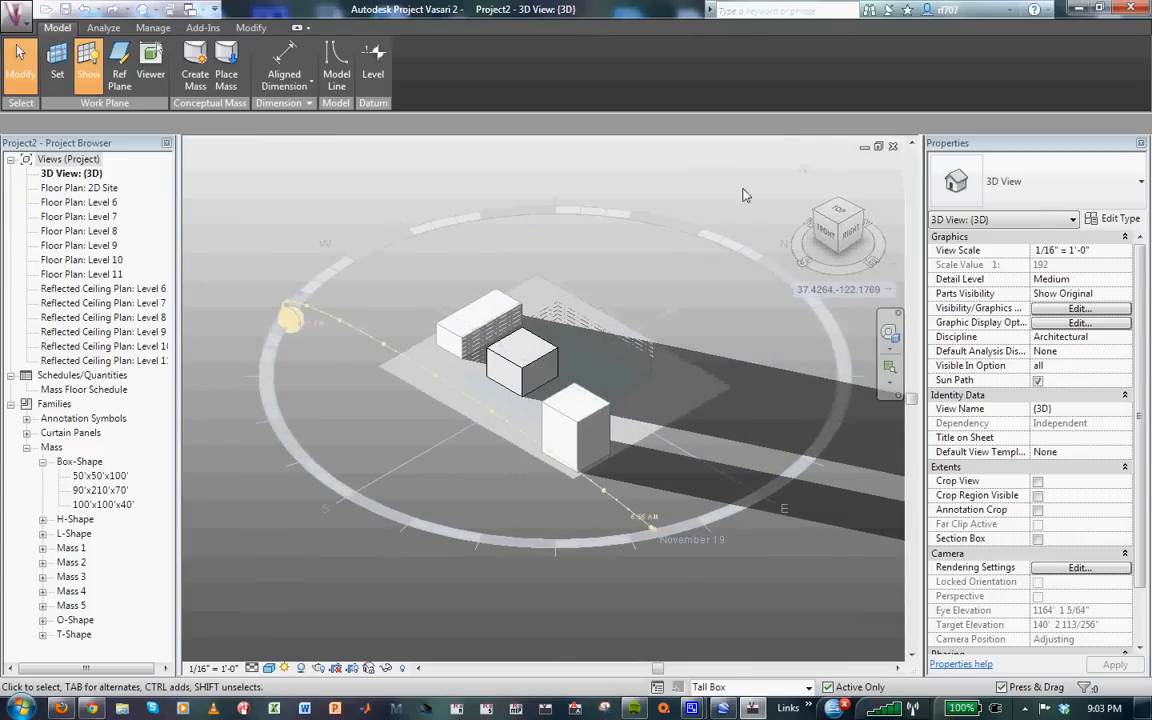
Make Short Box the active design option and assign mass floors at Levels 1 through 11 to its mass.
click(809, 686)
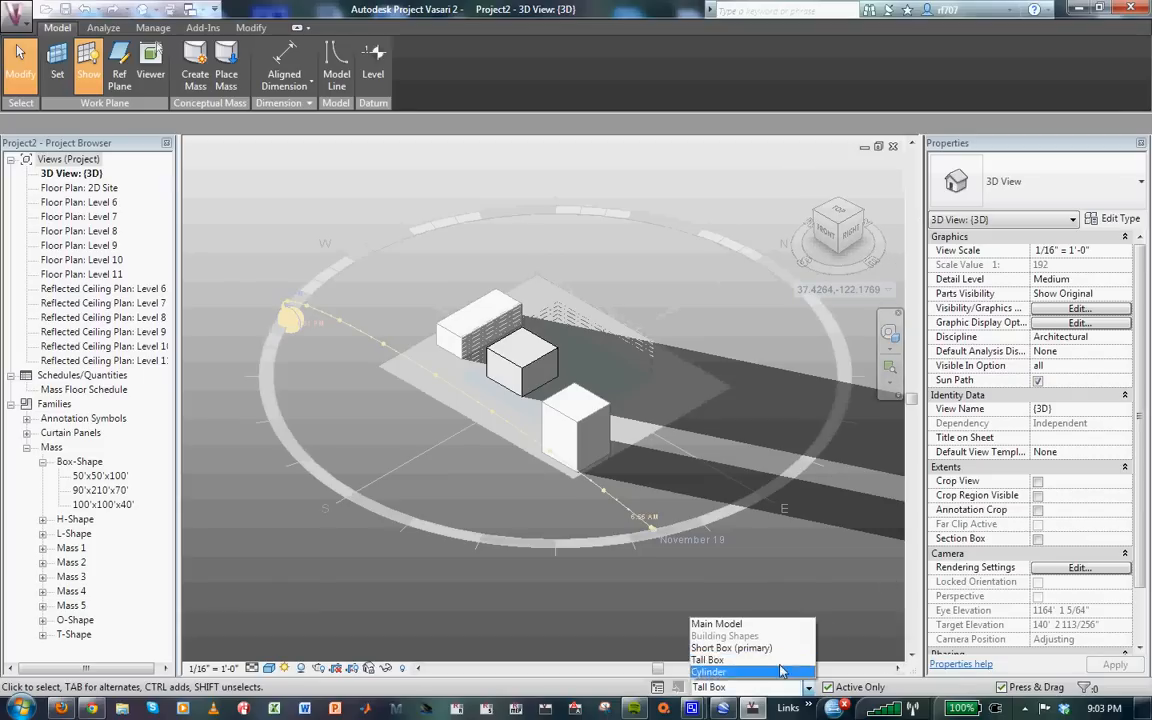
click(773, 640)
scroll(513, 302, up, 2)
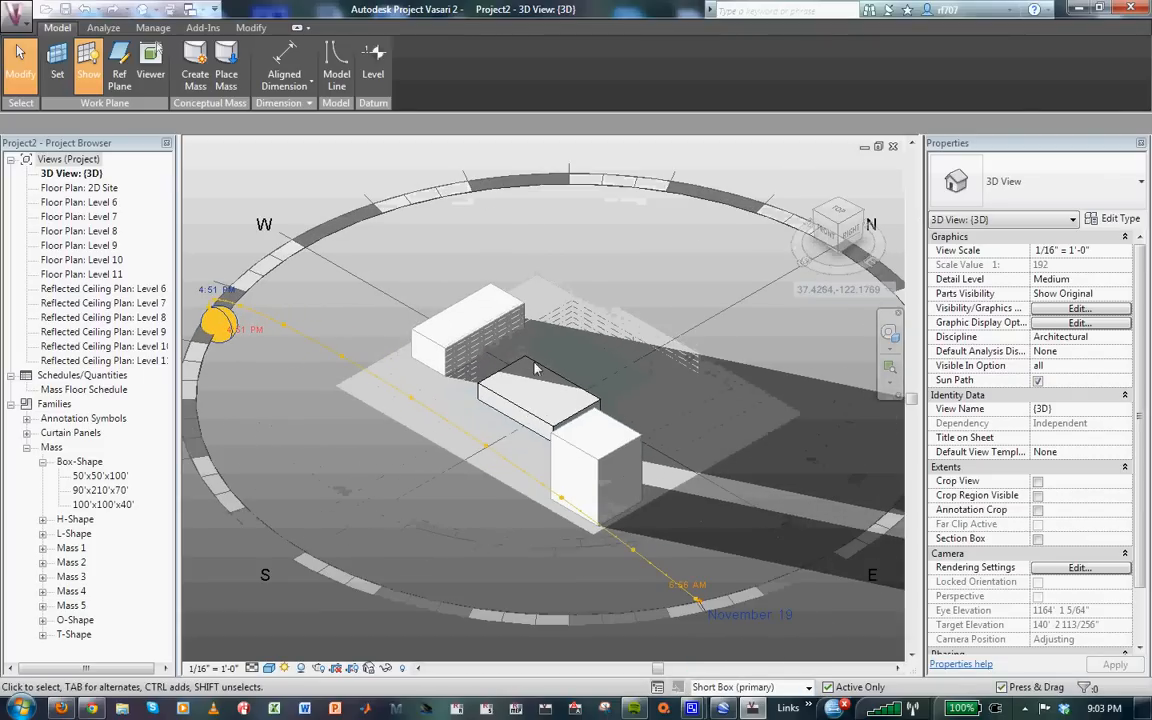
click(552, 432)
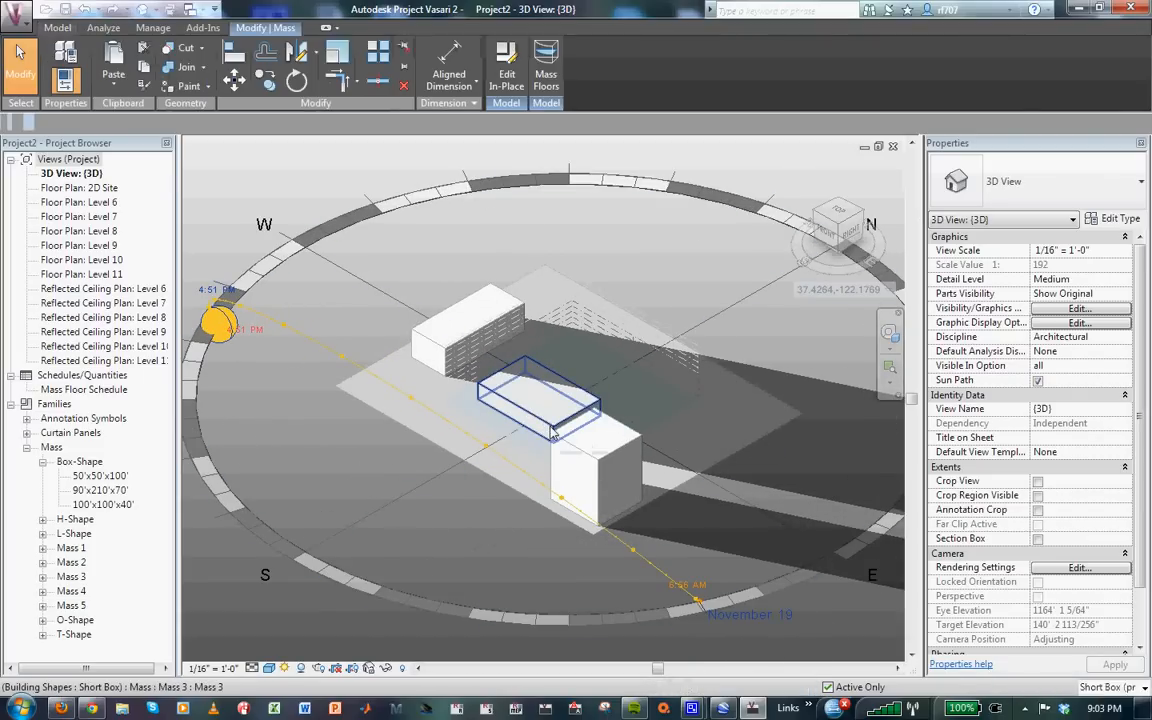
click(546, 72)
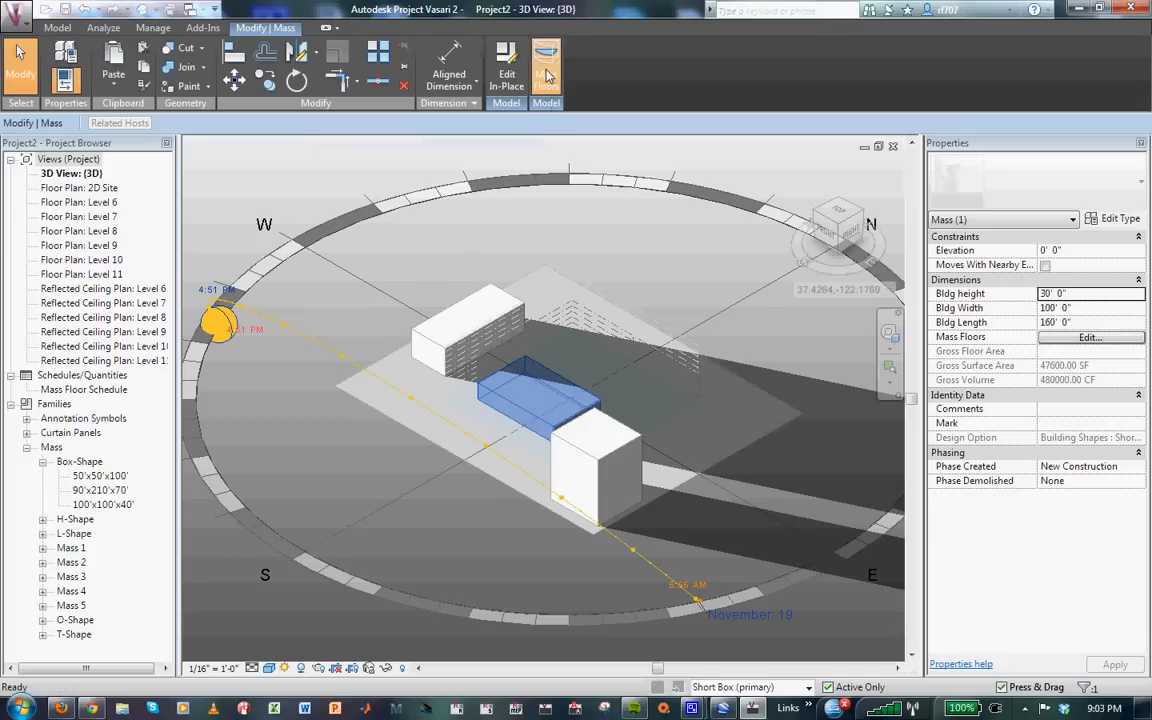
click(471, 251)
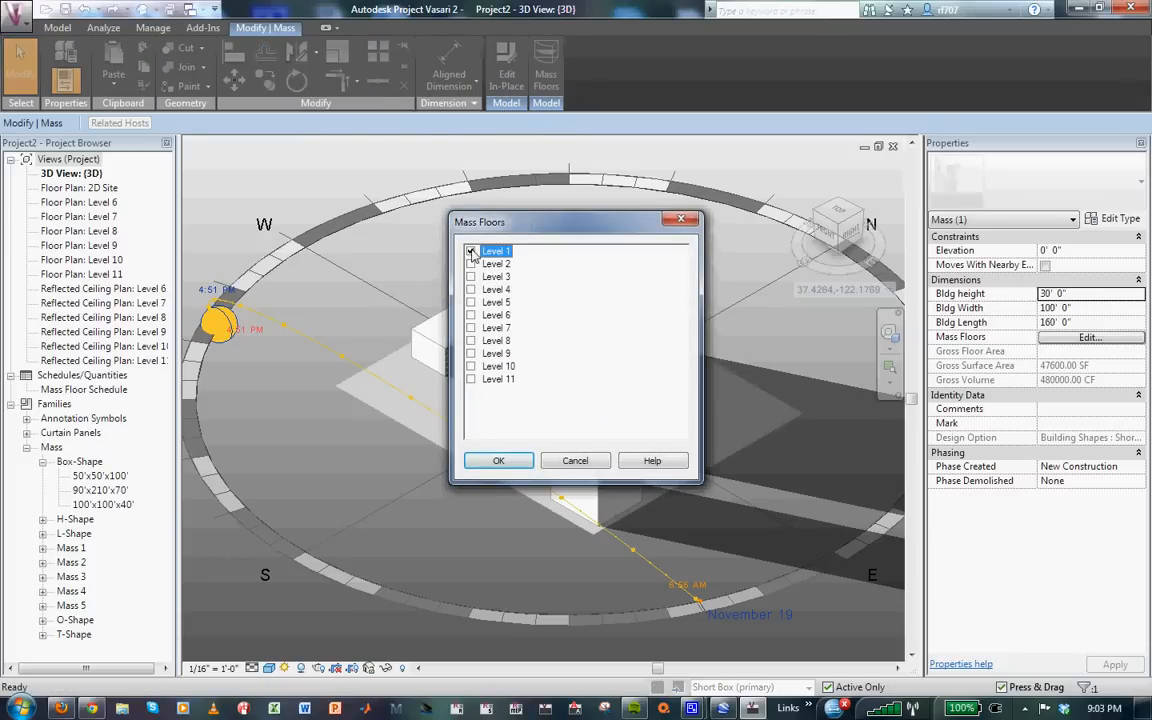
click(471, 264)
click(471, 276)
click(471, 289)
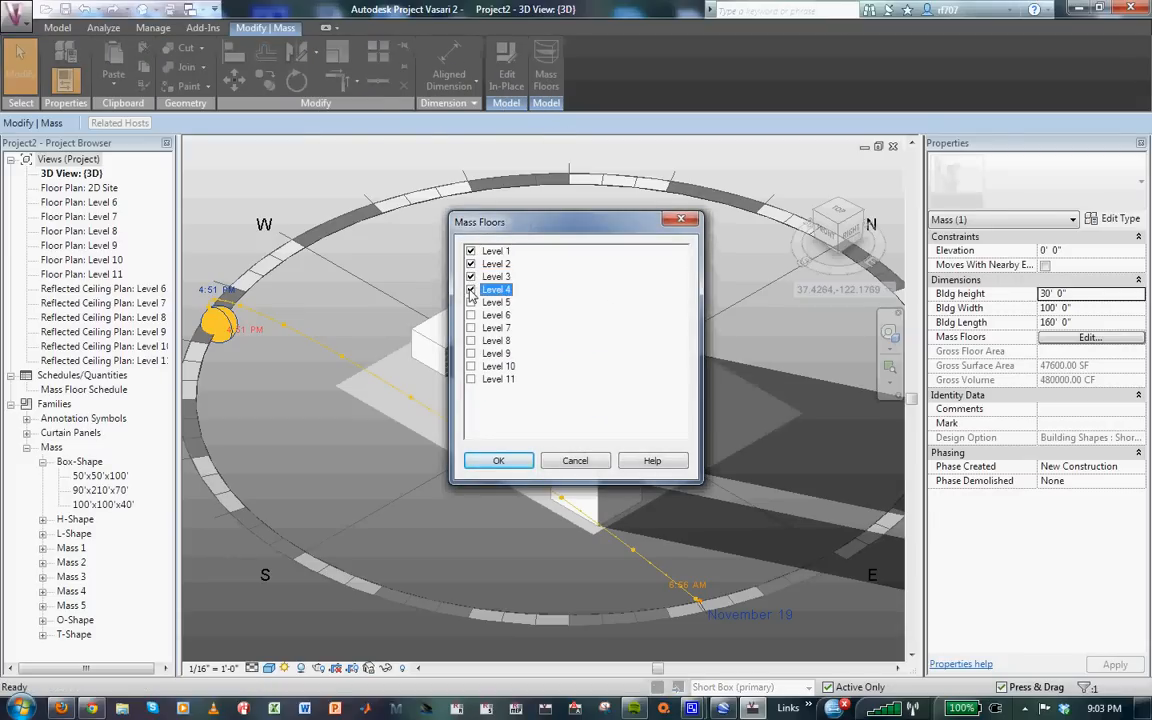
click(471, 302)
click(471, 315)
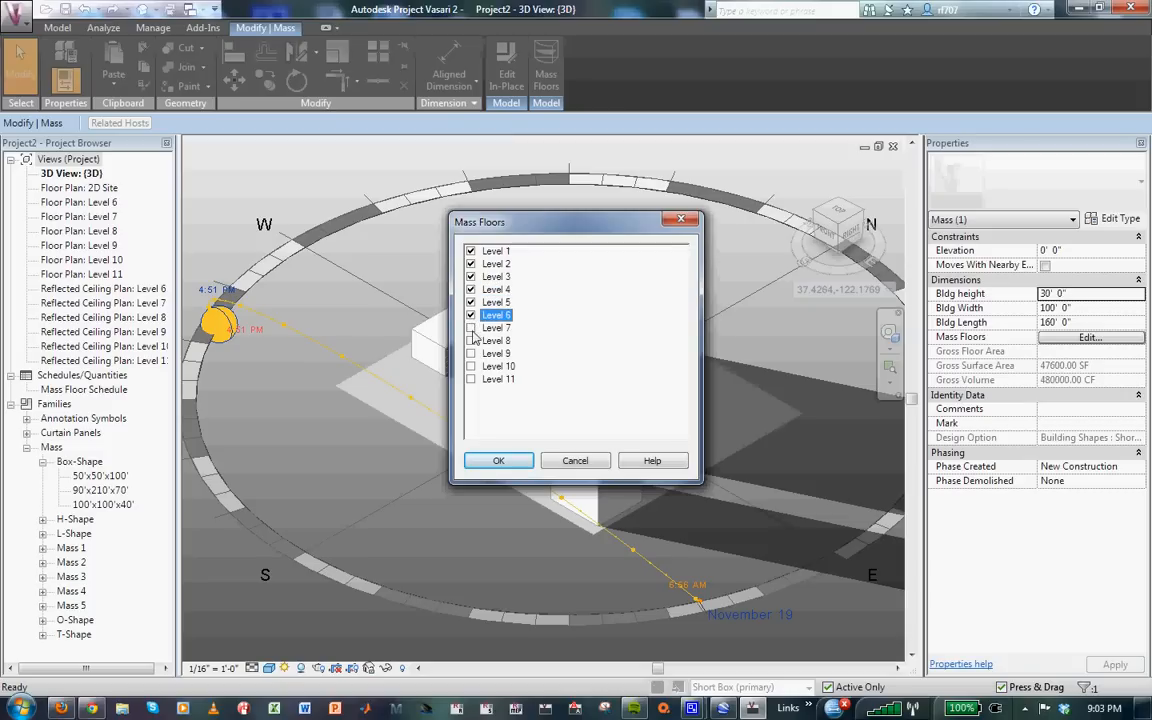
click(471, 328)
click(471, 341)
click(471, 353)
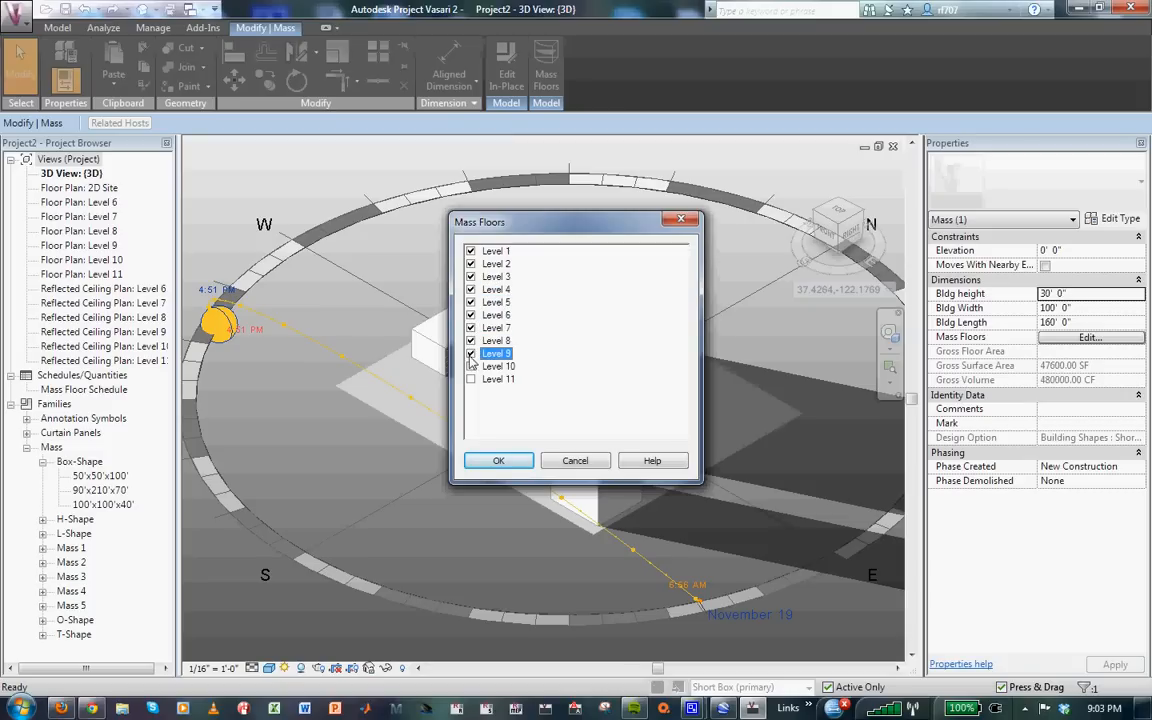
click(471, 366)
click(471, 379)
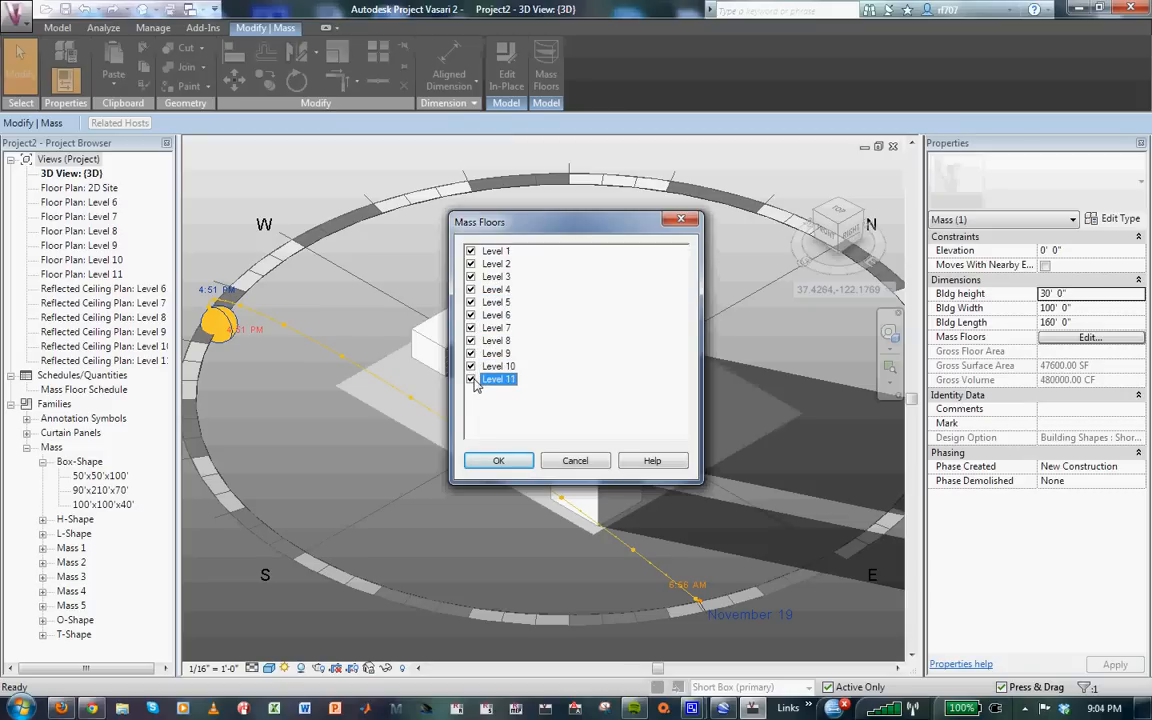
click(499, 461)
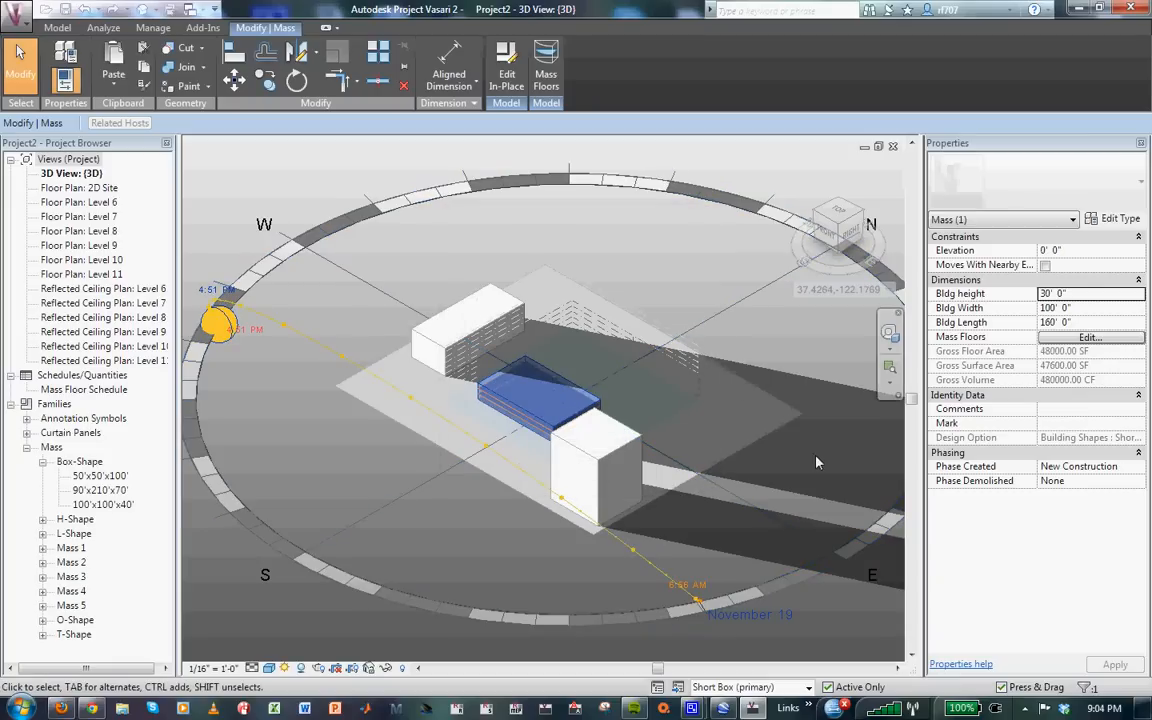
click(734, 409)
Make Tall Box the active design option and assign mass floors at Levels 1 through 7 to its mass.
click(760, 687)
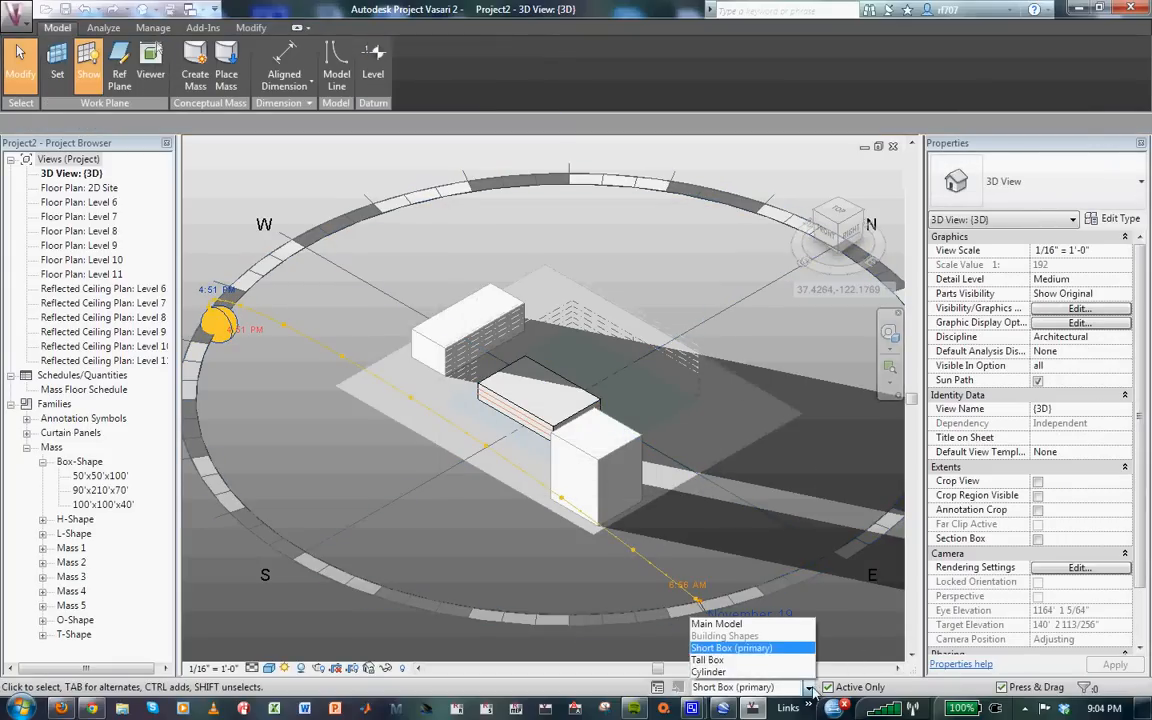
click(765, 661)
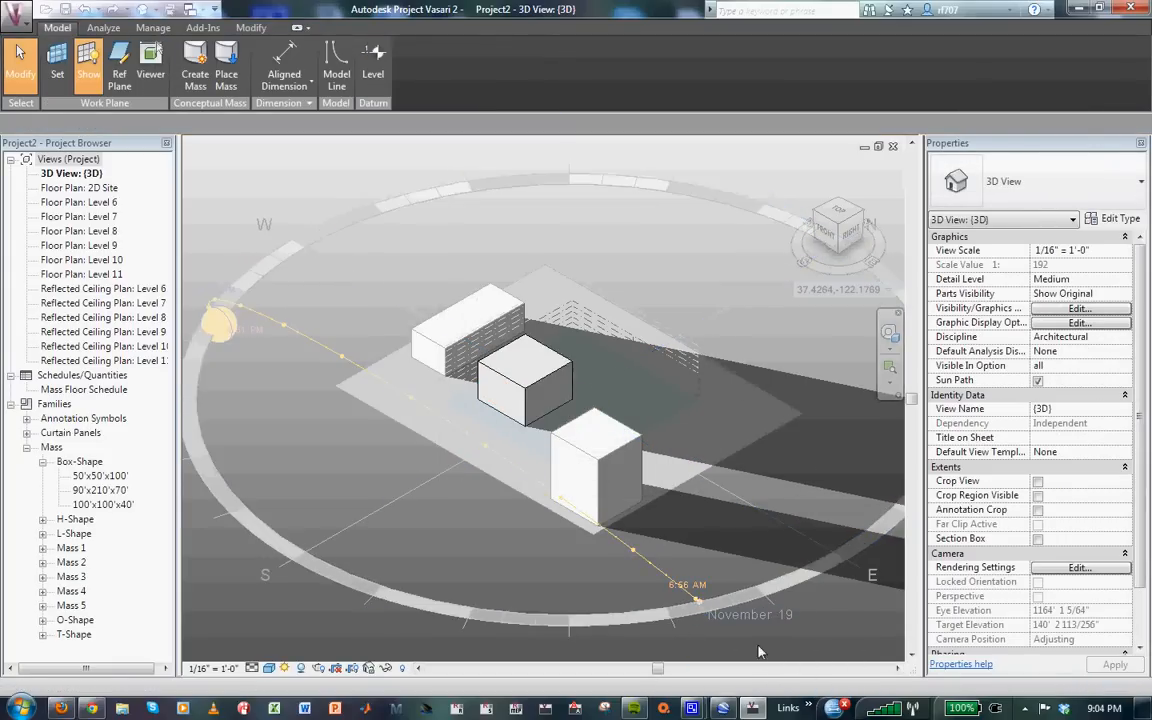
click(555, 383)
click(546, 70)
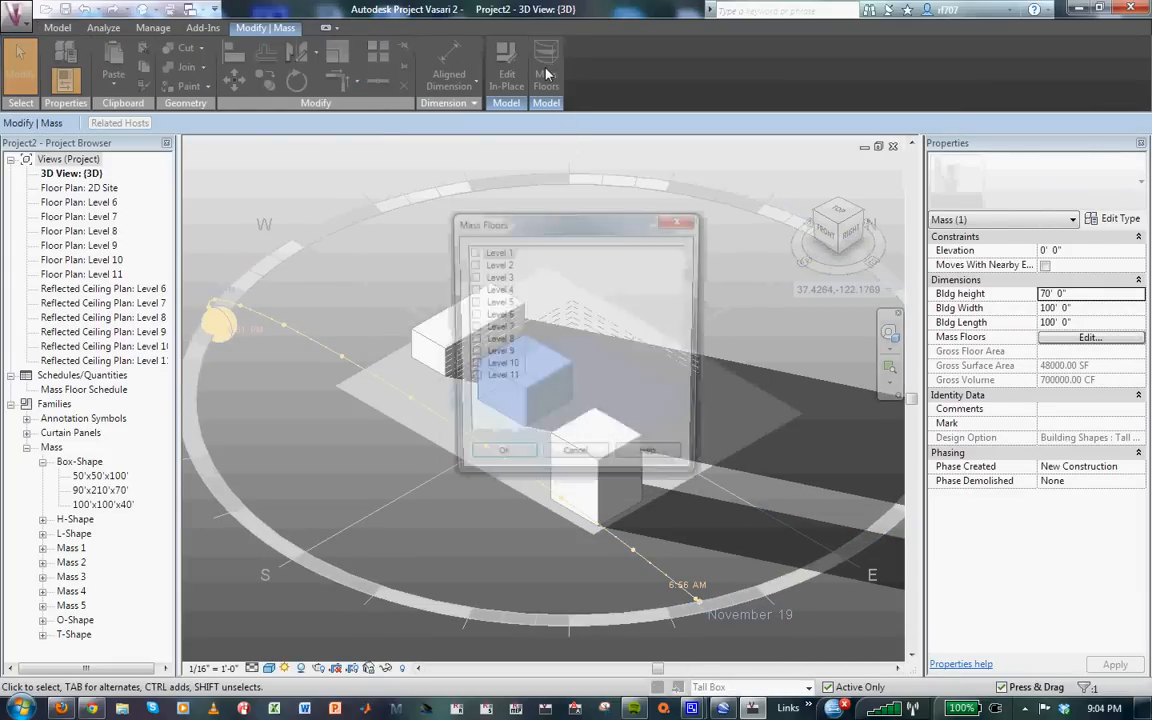
click(471, 251)
click(471, 264)
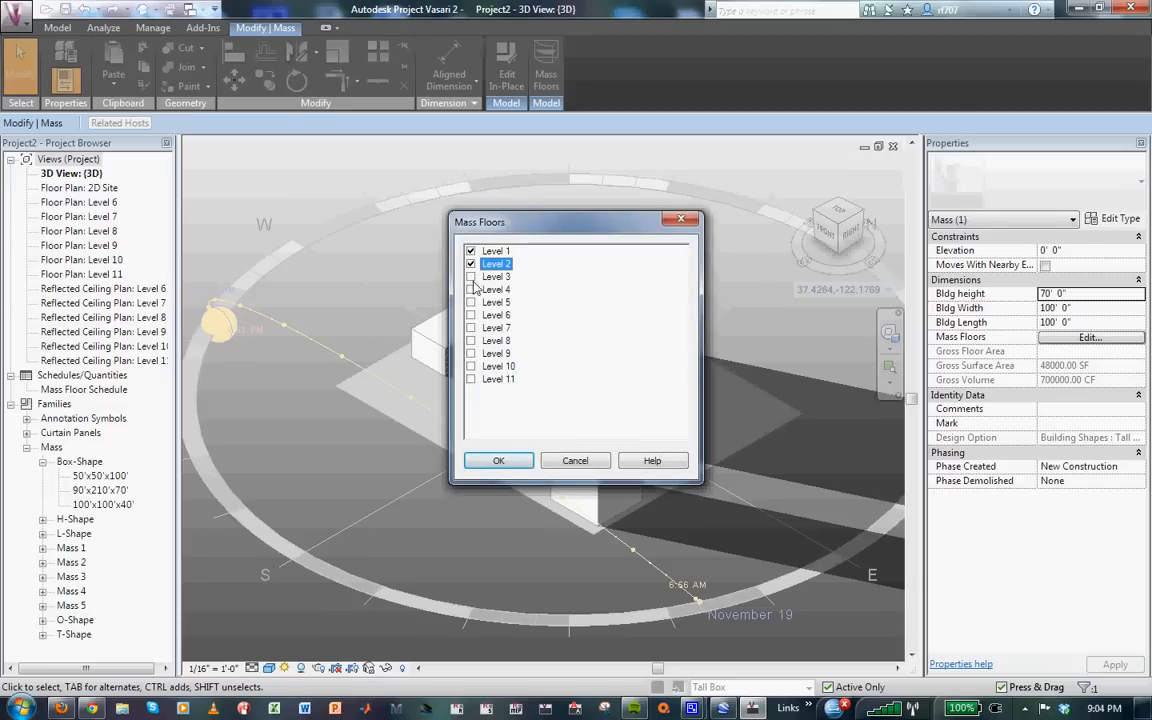
click(471, 276)
click(471, 289)
click(471, 302)
click(471, 315)
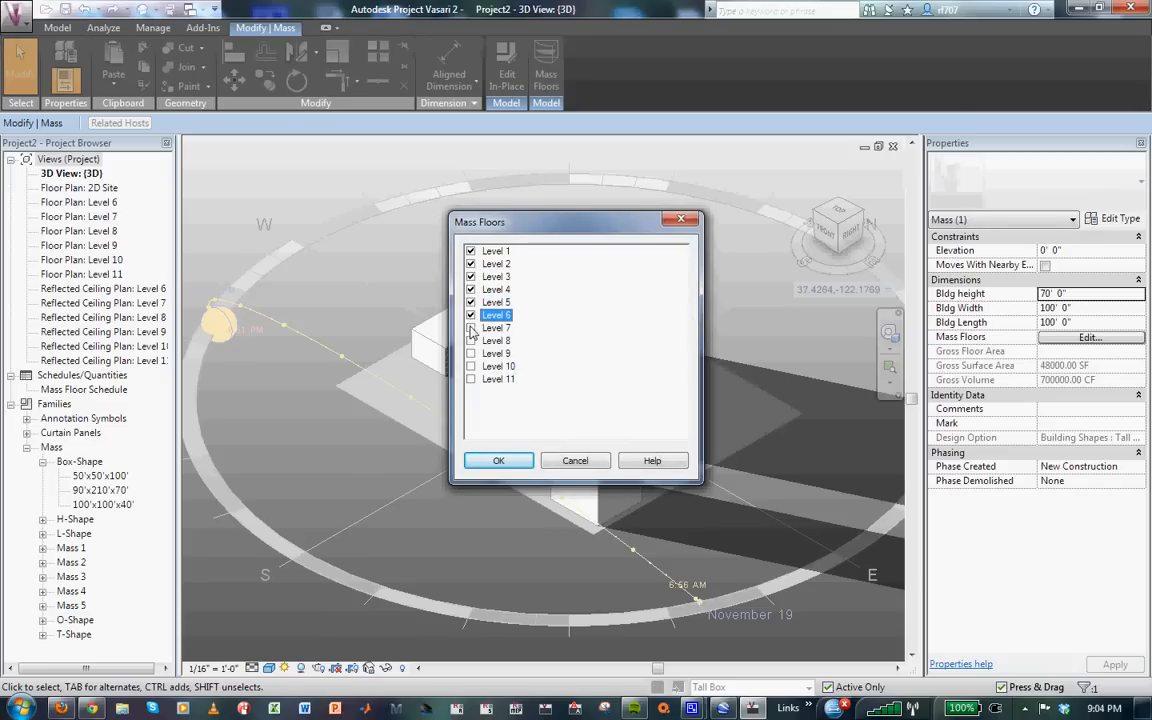
click(471, 328)
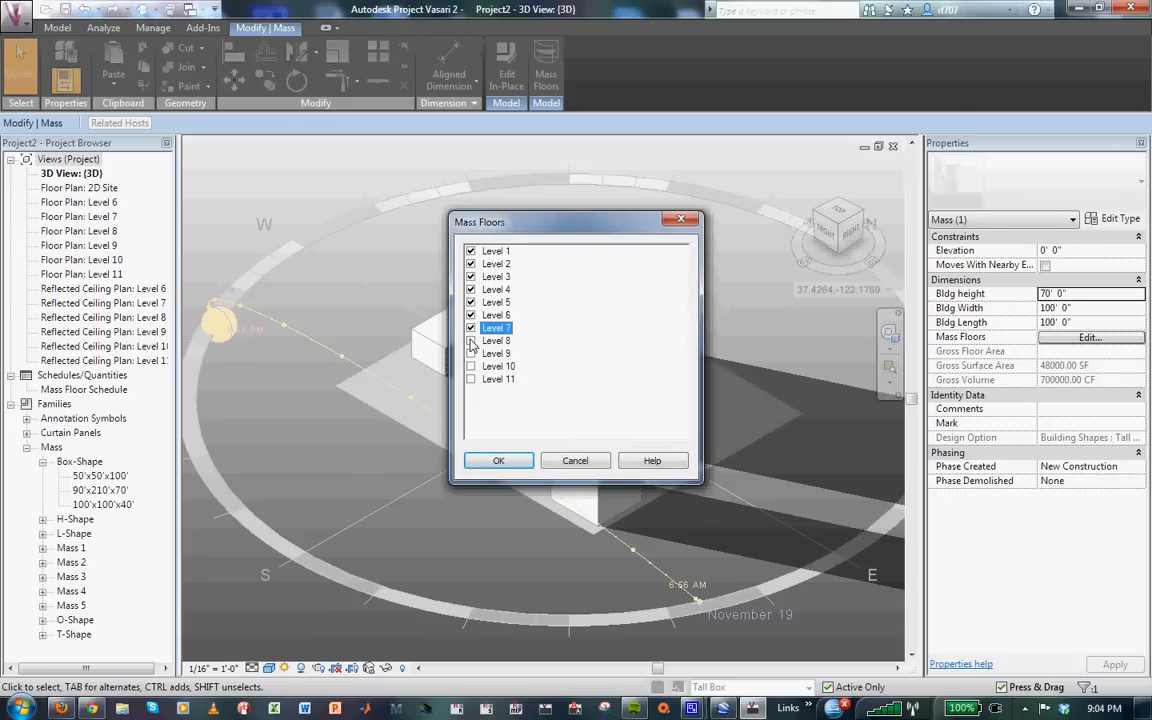
click(499, 460)
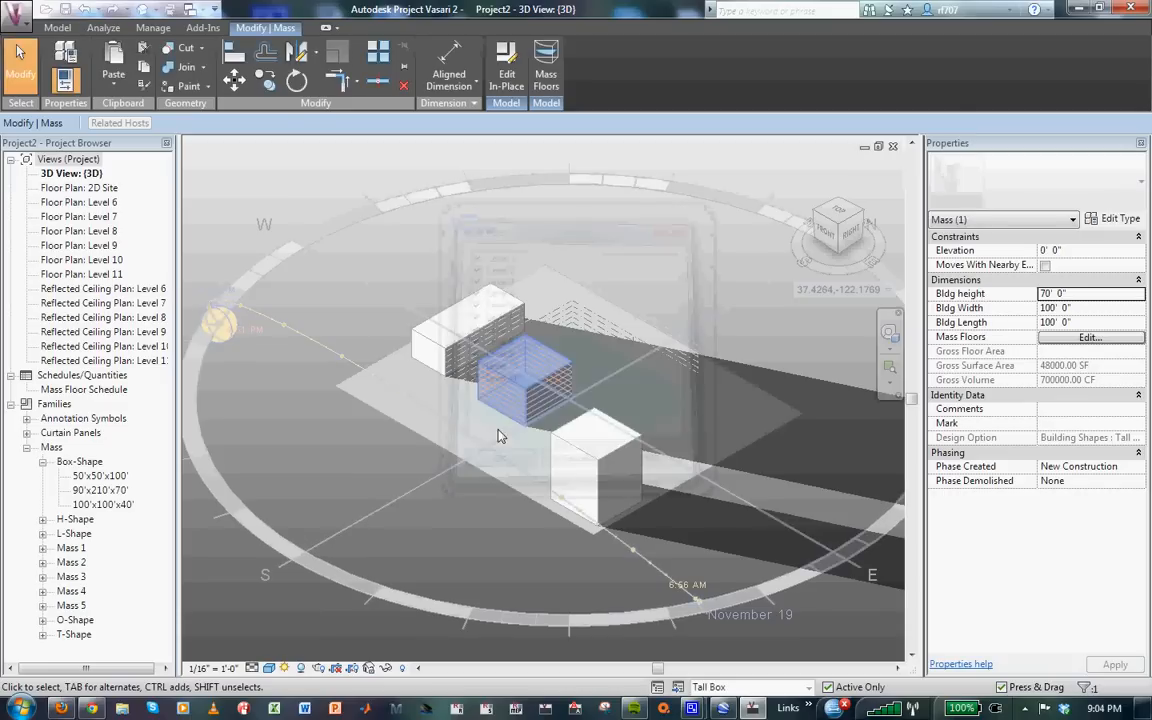
Make Cylinder the active design option and assign mass floors at Levels 1 through 11 to its mass.
click(807, 688)
click(720, 673)
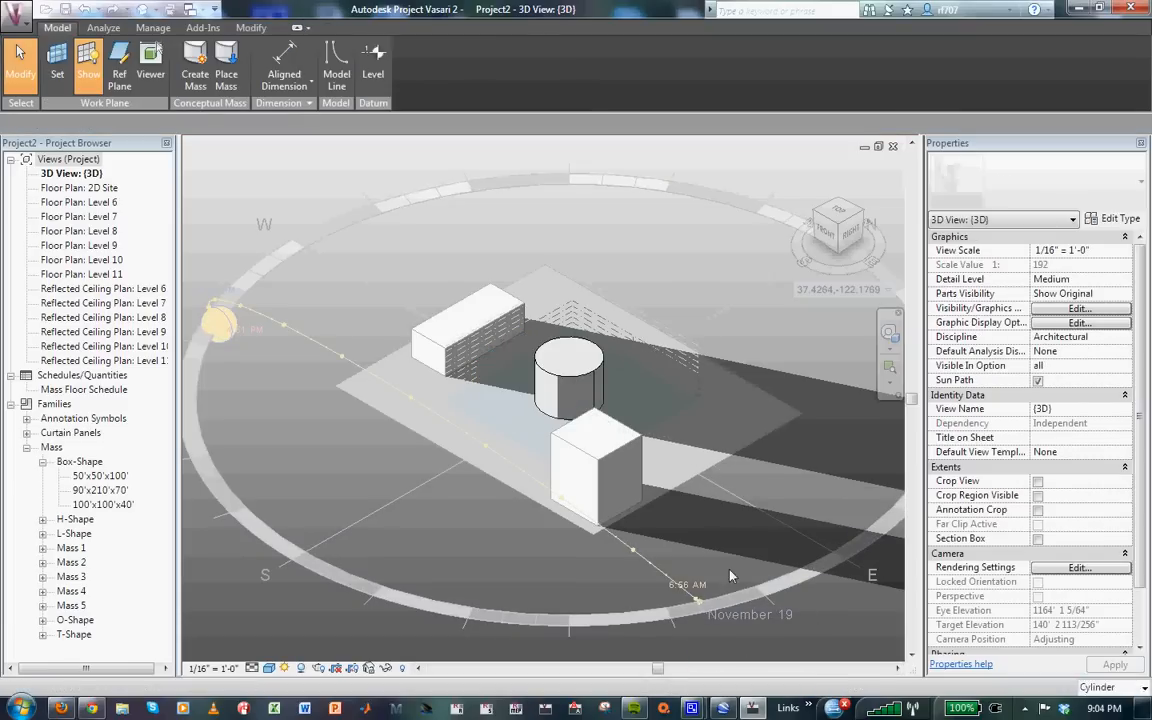
click(593, 378)
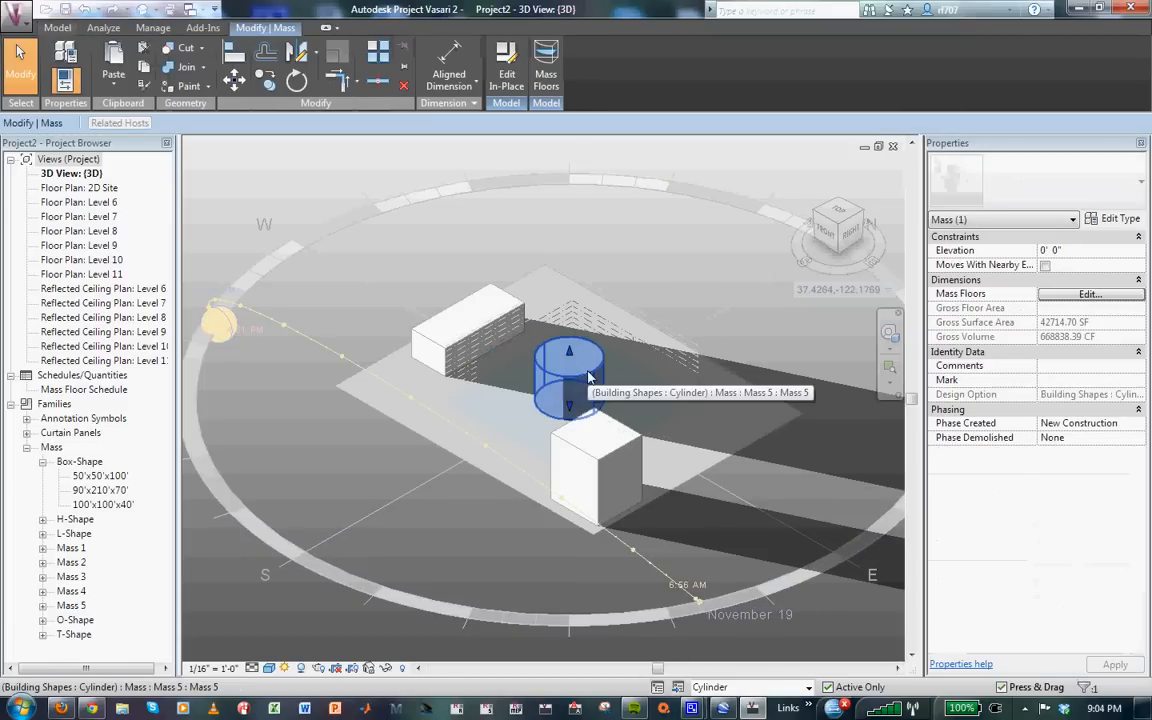
click(546, 68)
click(470, 251)
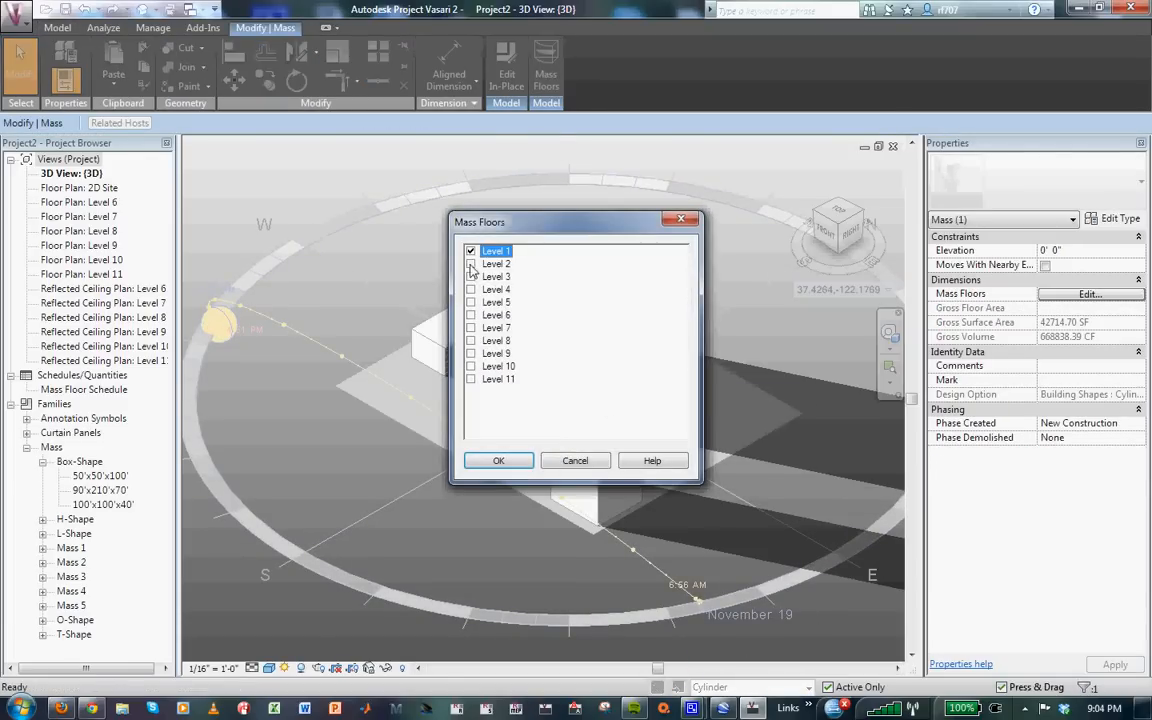
click(471, 264)
click(471, 276)
click(471, 289)
click(471, 302)
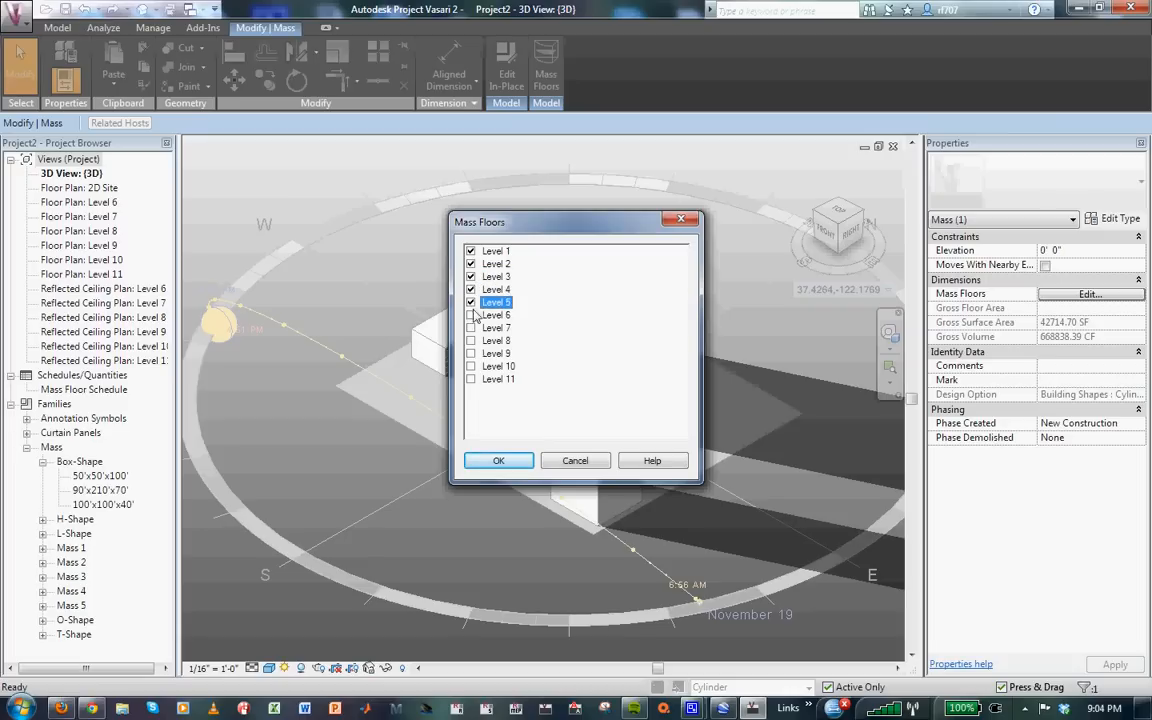
click(471, 315)
click(471, 328)
click(471, 340)
click(471, 353)
click(471, 366)
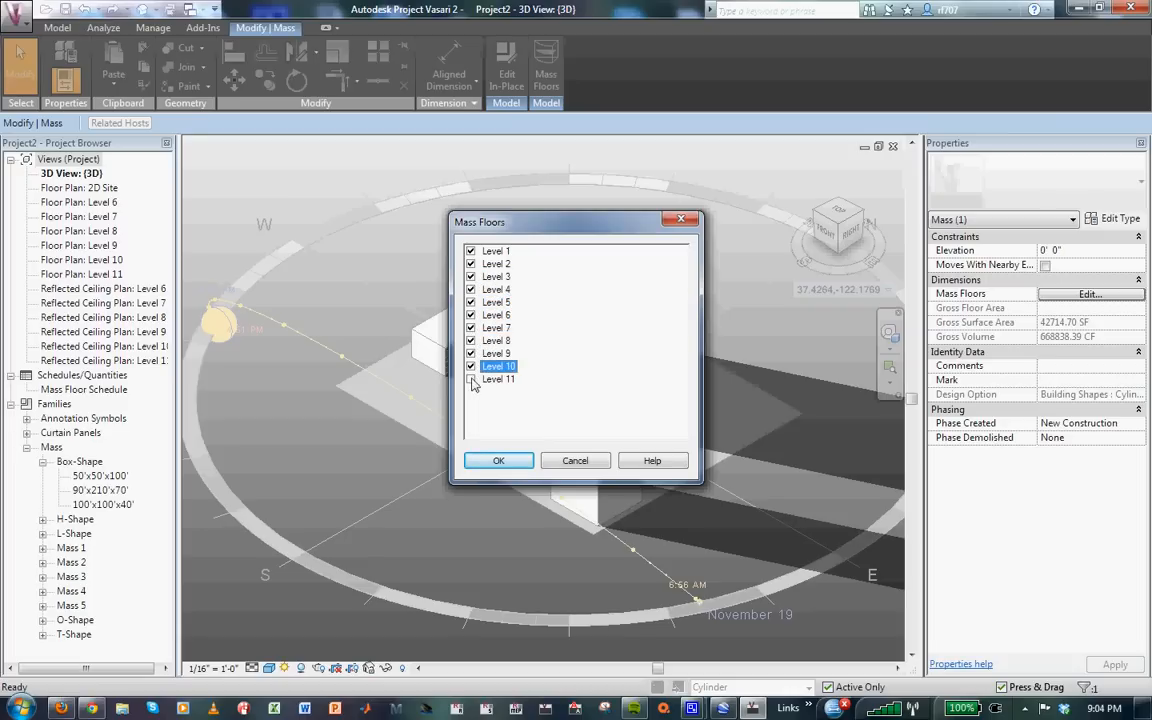
click(471, 380)
click(510, 460)
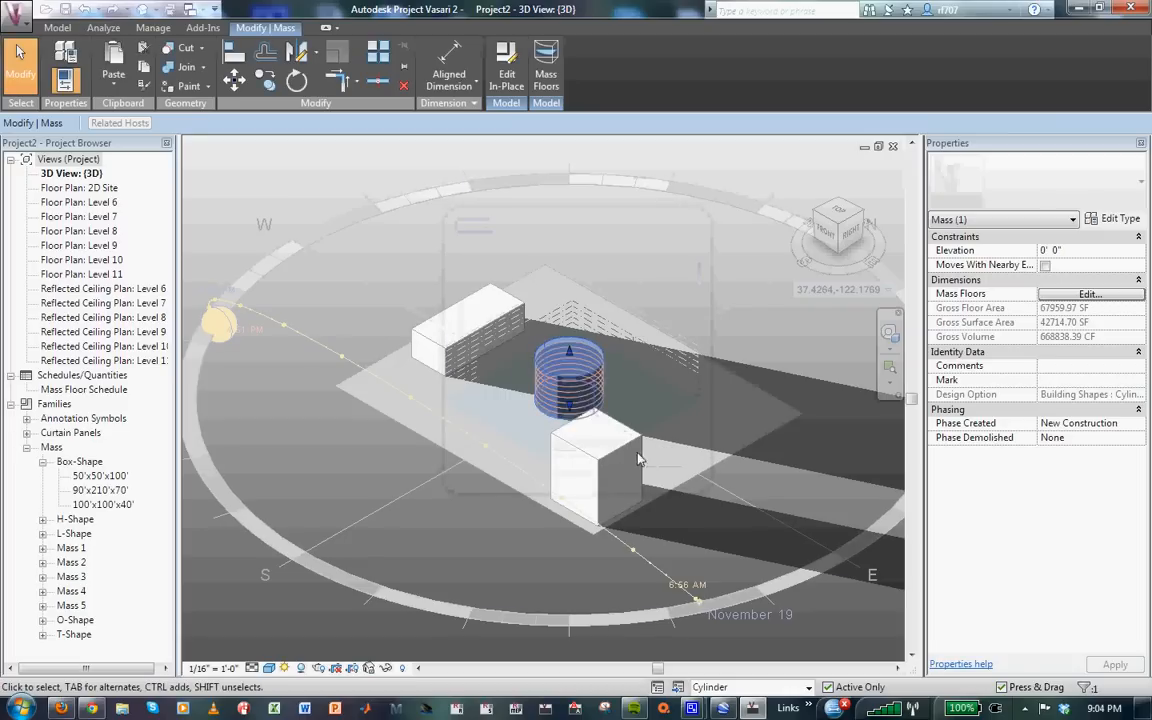
click(813, 478)
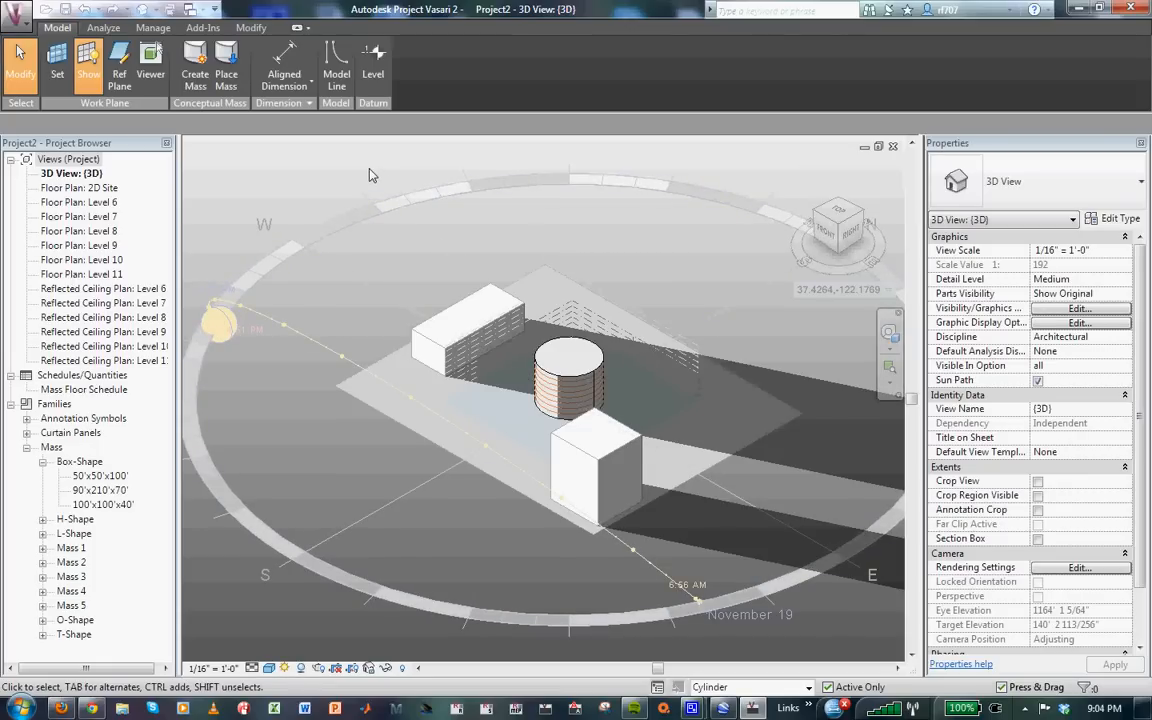
Run an Ecotect Solar Radiation analysis on the cylinder mass's side faces with cumulative BTU/ft² display, and close the analysis settings.
click(104, 28)
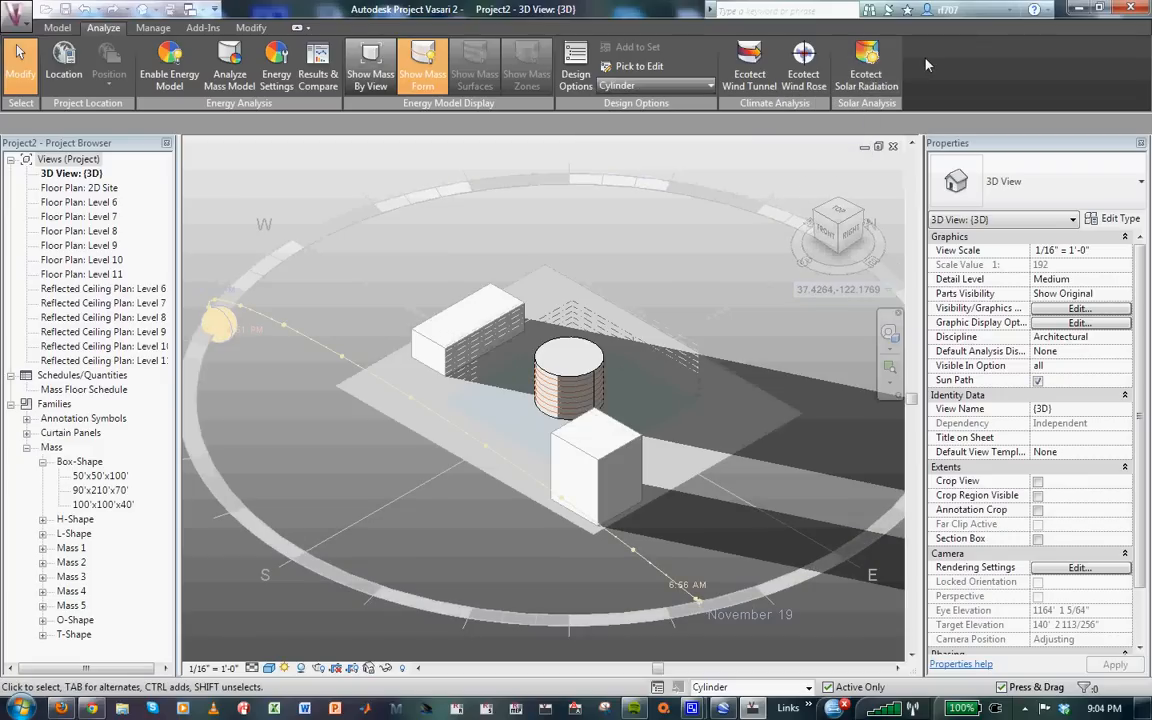
click(871, 62)
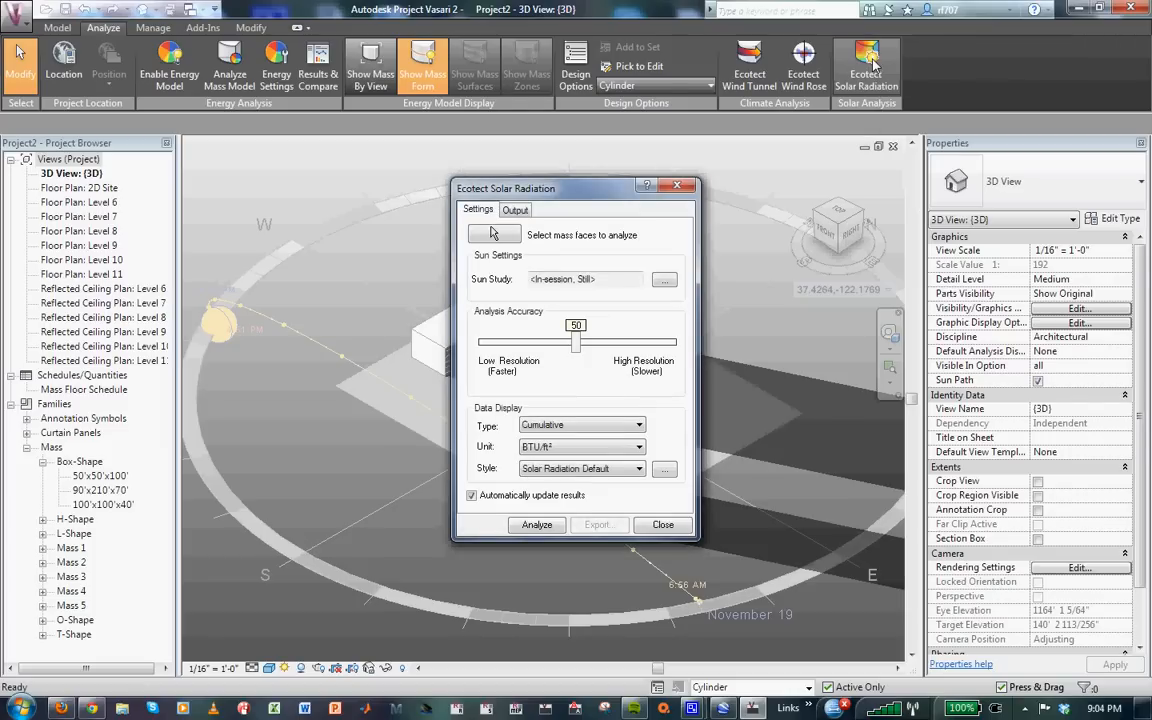
drag(587, 188, 860, 172)
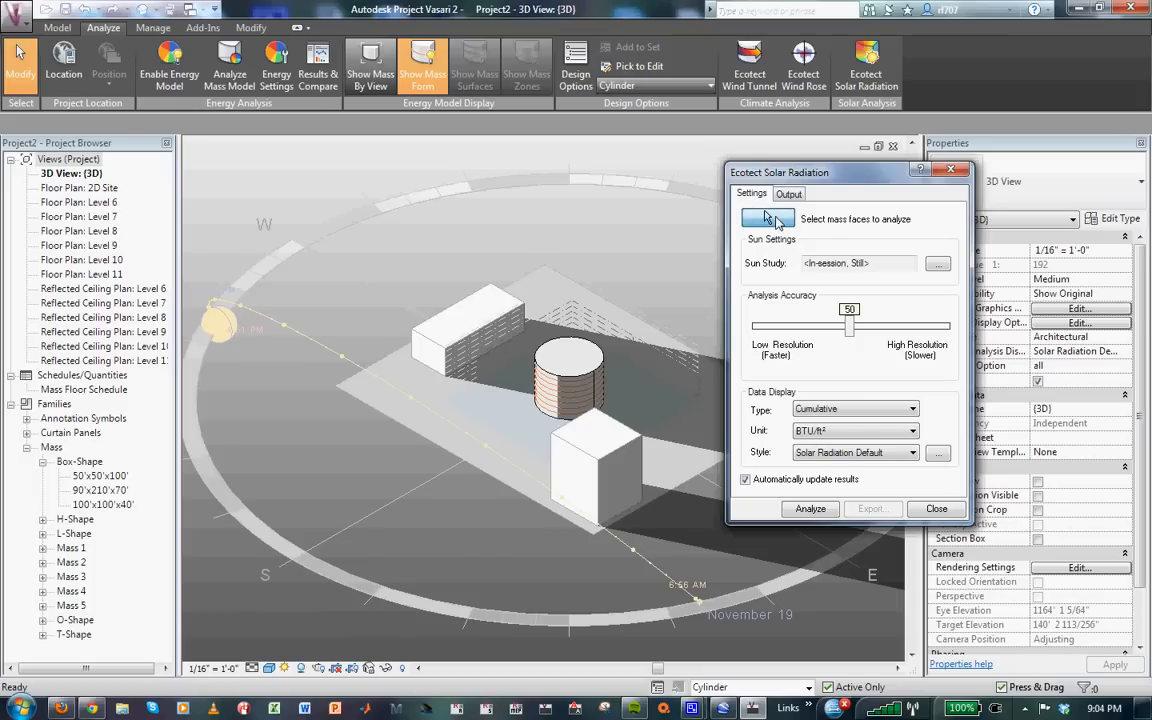
click(775, 220)
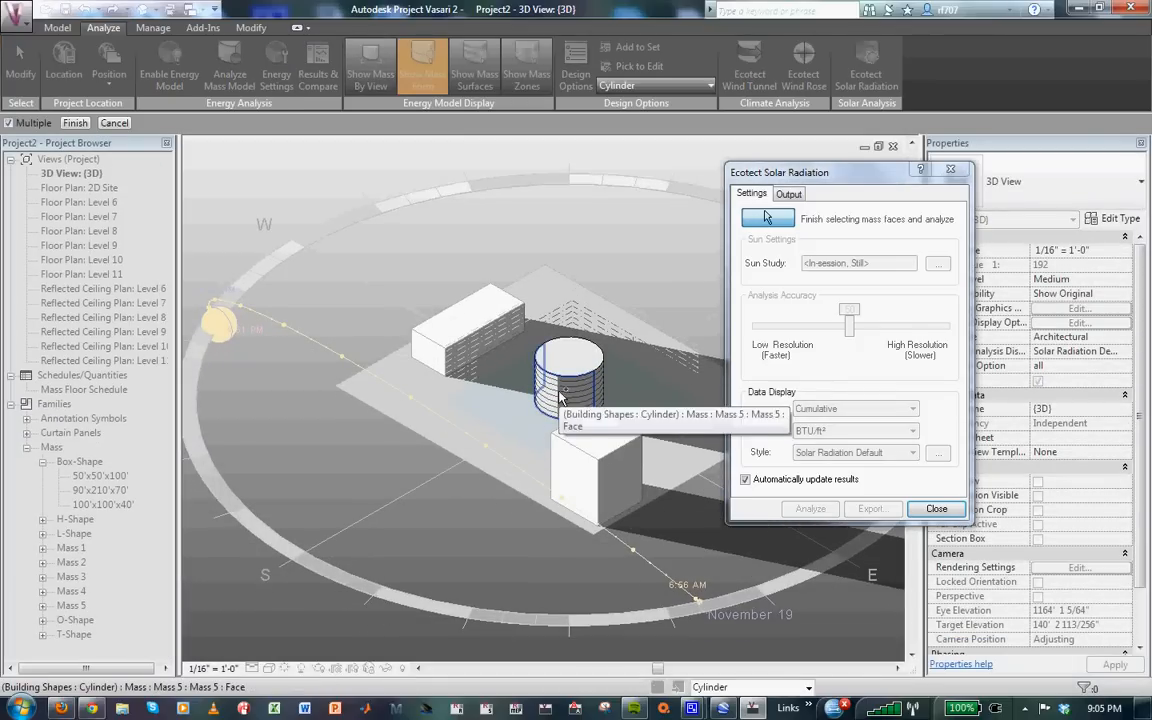
click(580, 400)
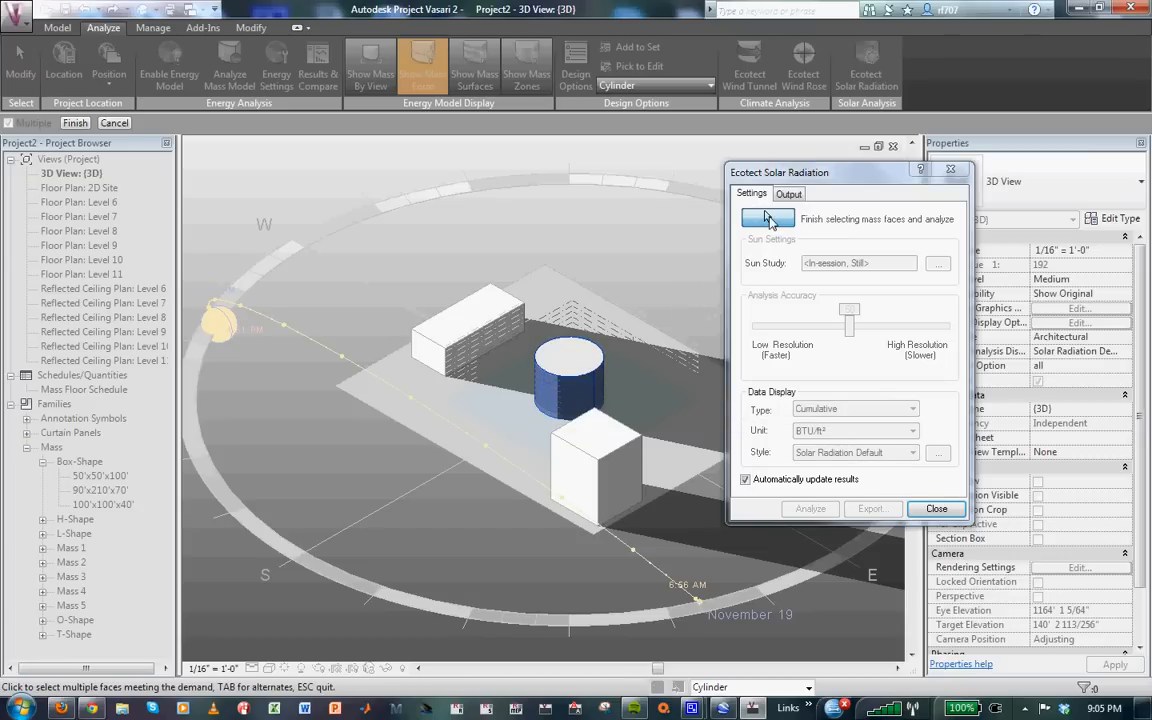
click(767, 219)
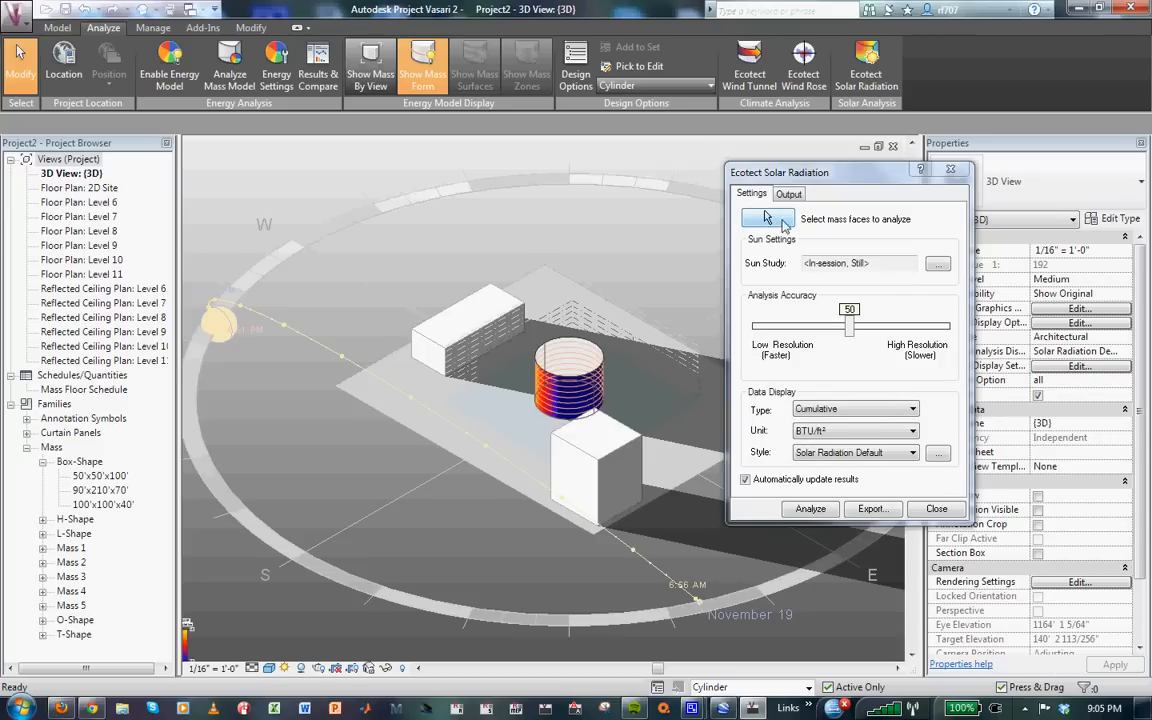
click(949, 173)
Move the solar radiation legend next to the cylinder, onto the site area between the two boxes.
scroll(563, 244, down, 2)
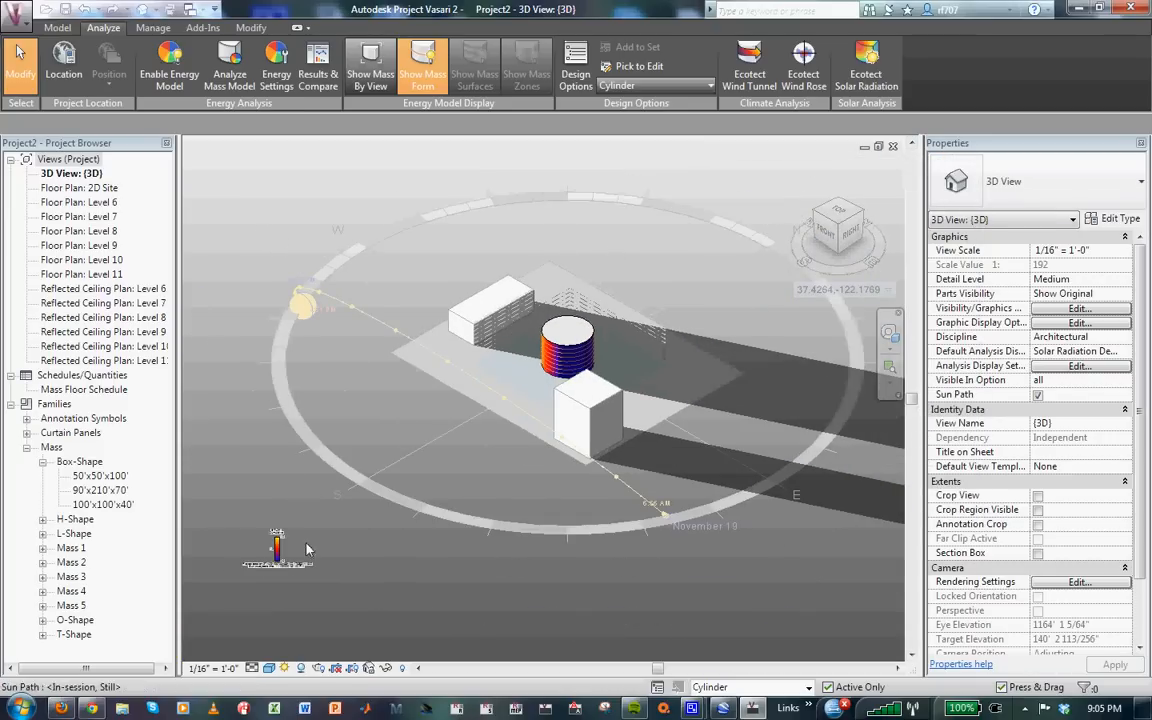
drag(277, 548, 515, 382)
click(687, 395)
scroll(551, 315, up, 3)
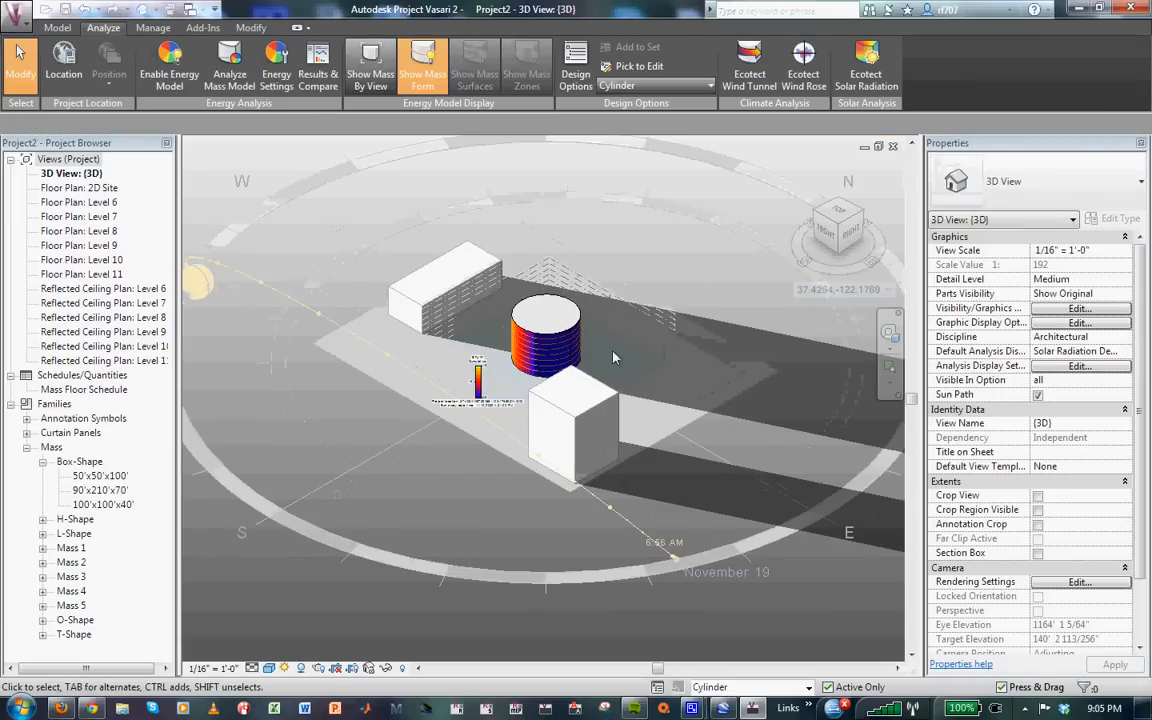
scroll(548, 318, up, 1)
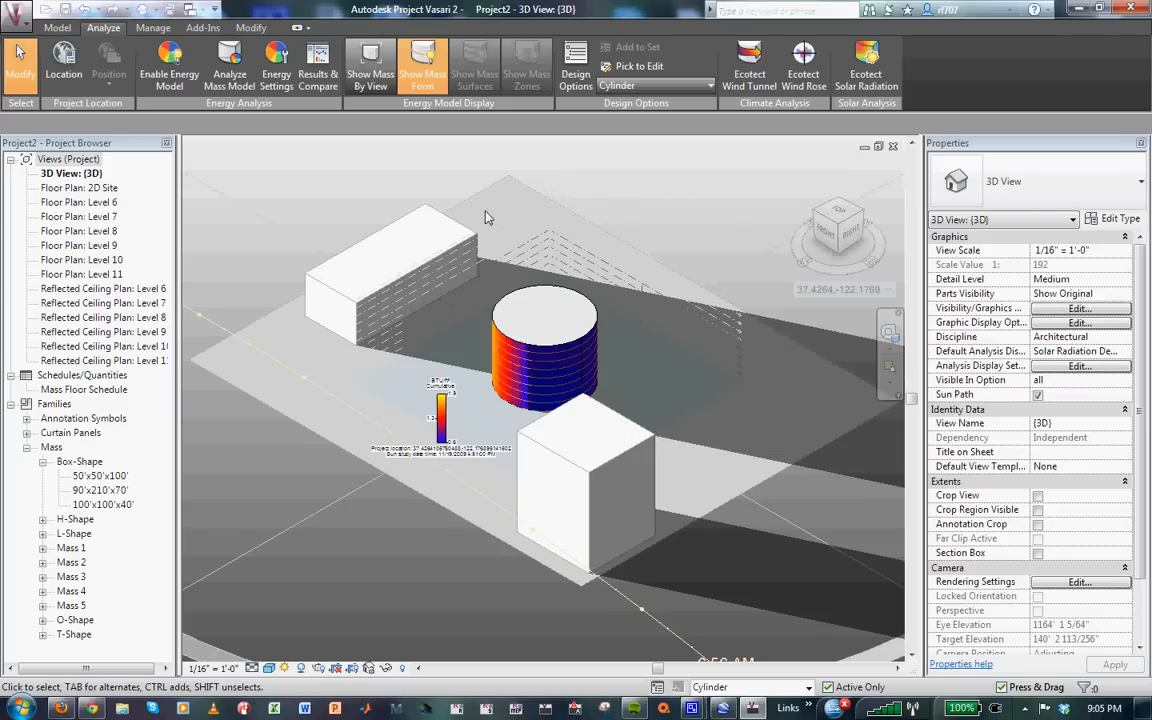
Enable the energy model for the Cylinder design option's mass and view its generated surfaces up close.
click(170, 75)
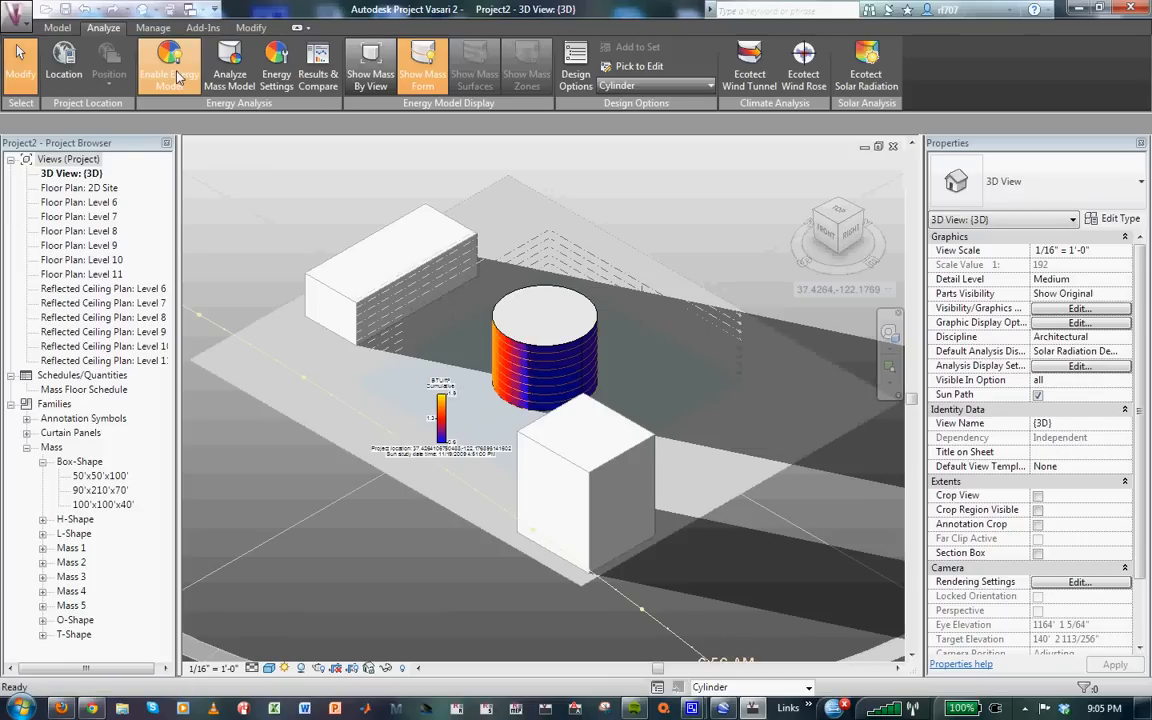
click(170, 72)
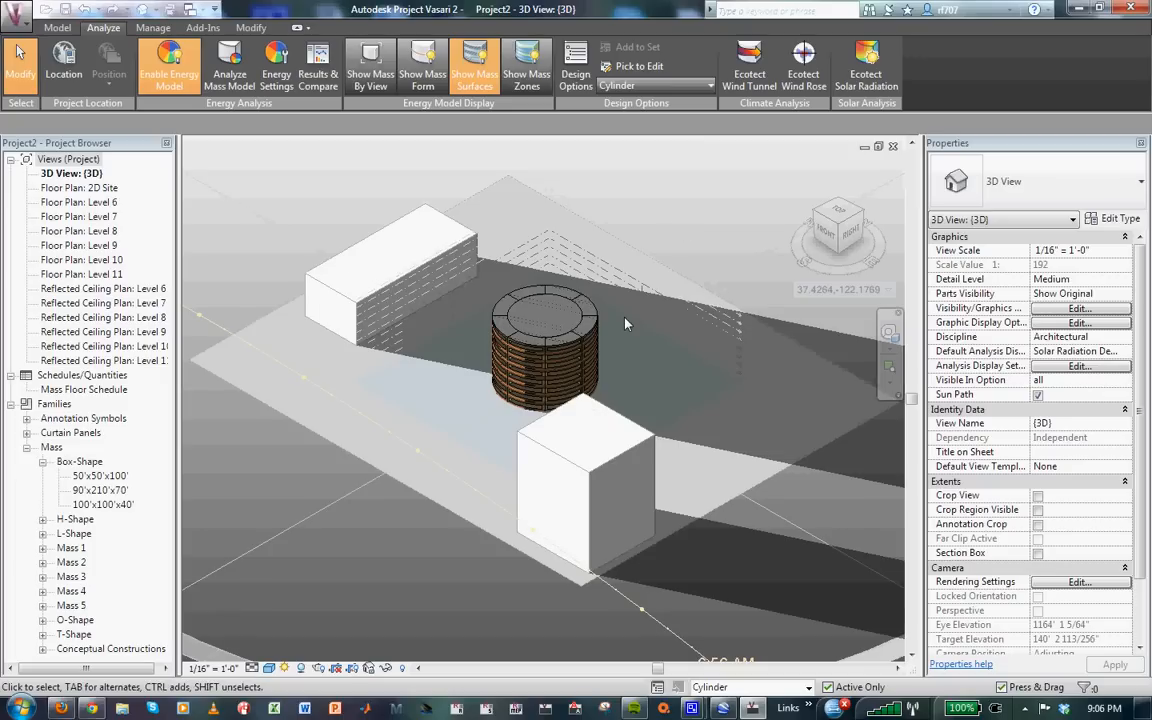
scroll(627, 326, up, 3)
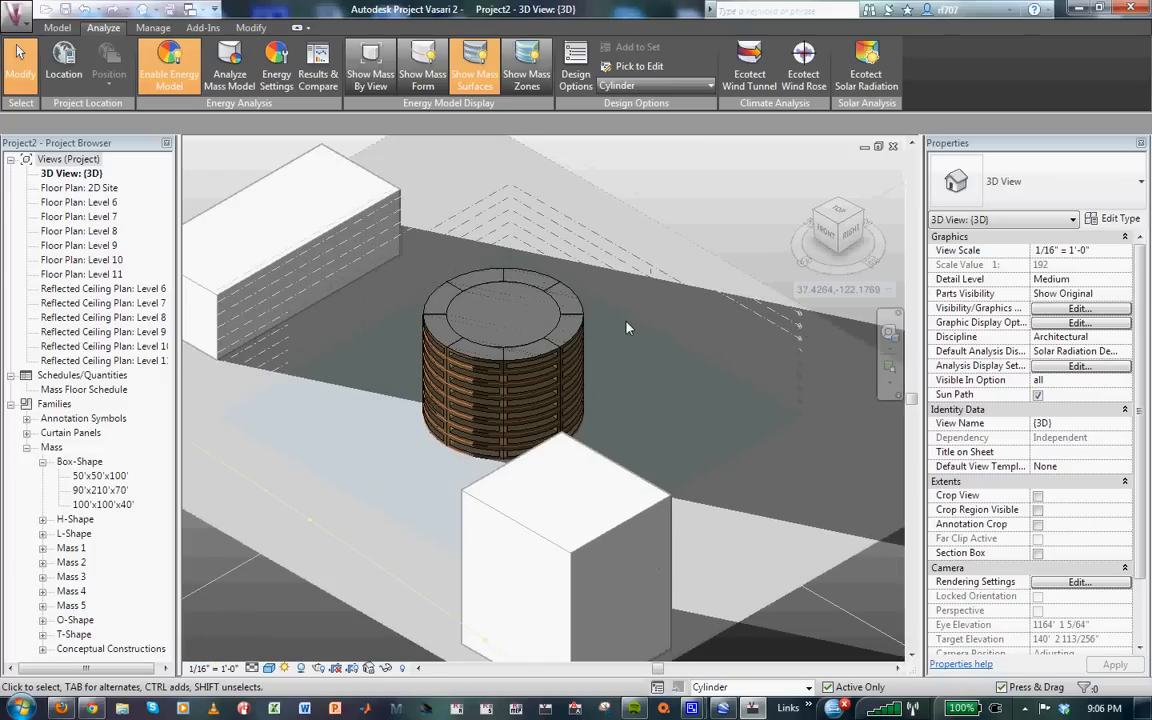
scroll(616, 344, up, 1)
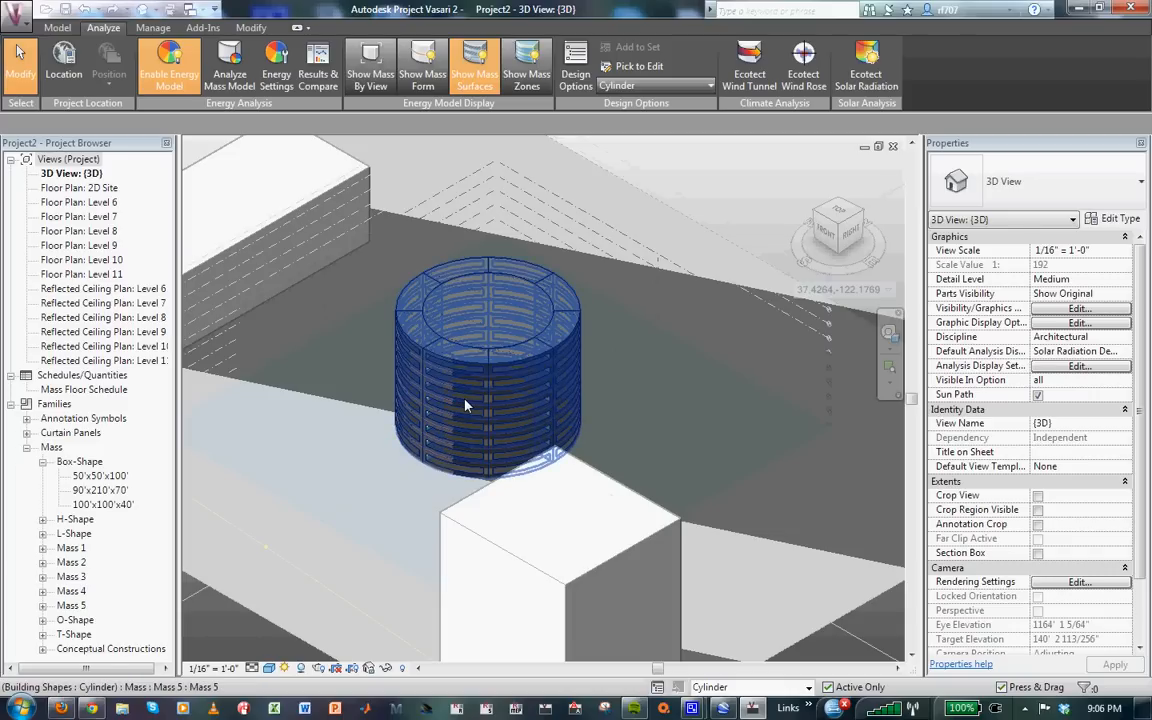
Review the project's energy settings and the available building types, and dismiss the settings.
click(281, 70)
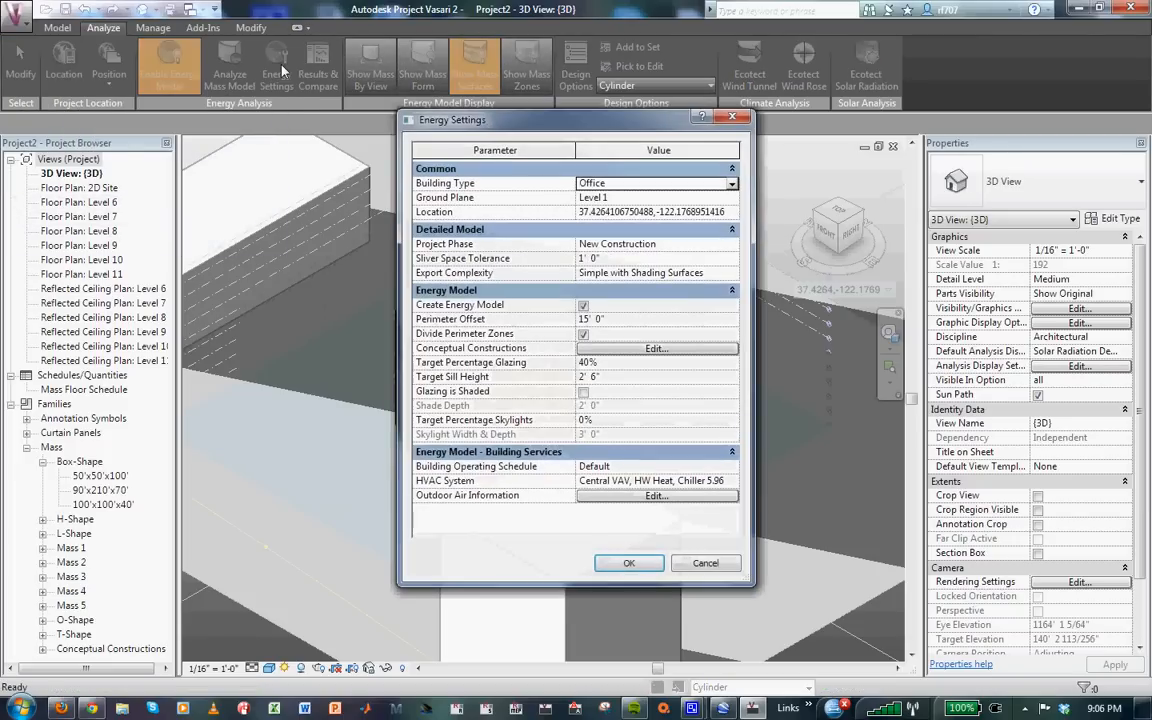
click(733, 186)
click(660, 137)
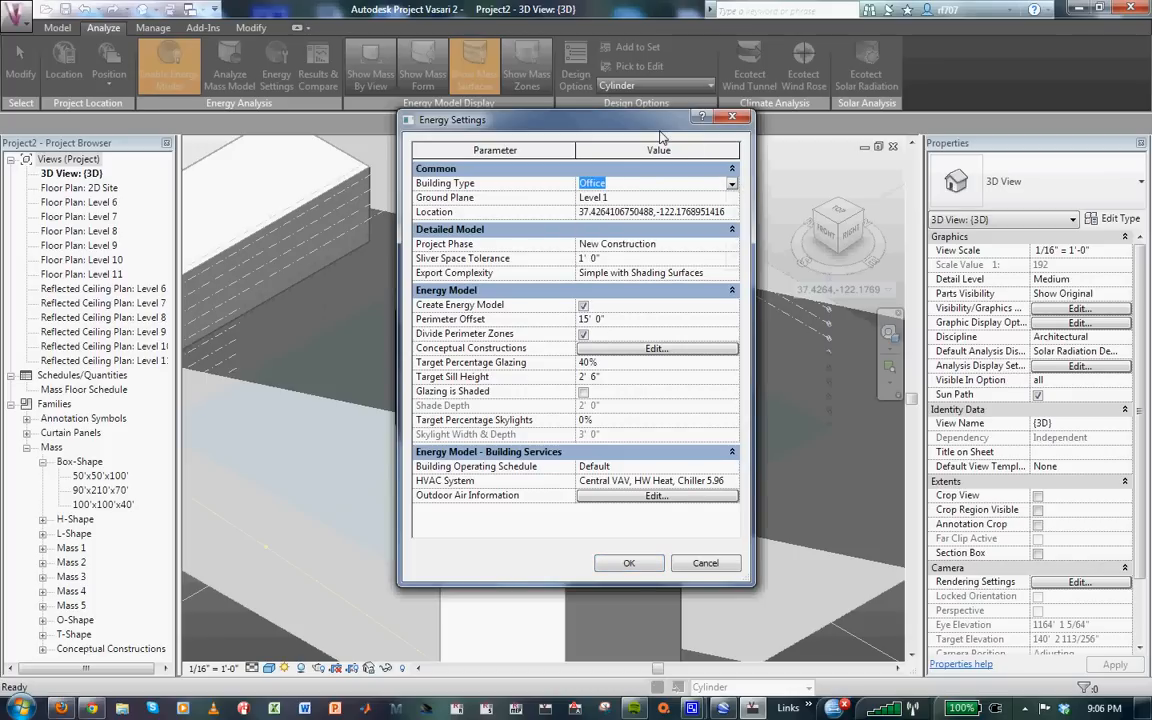
click(728, 569)
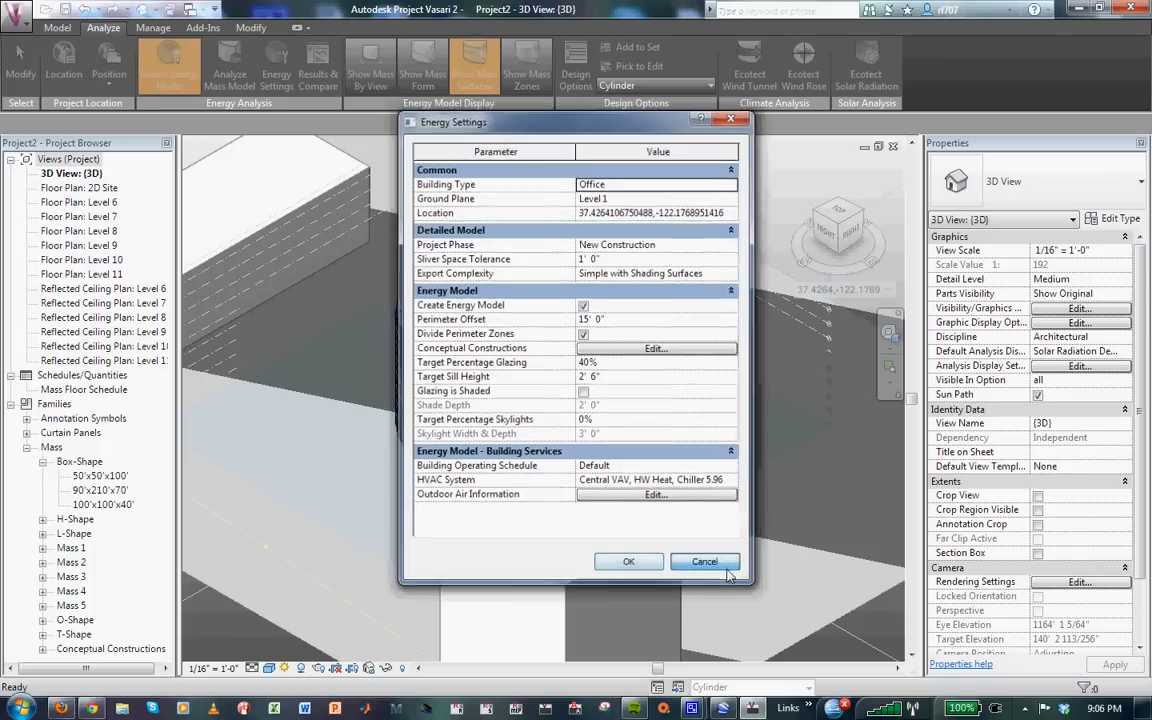
For one front exterior wall panel on the cylinder's top floor, set the energy values to By Surface and the target glazing to 60%.
click(450, 378)
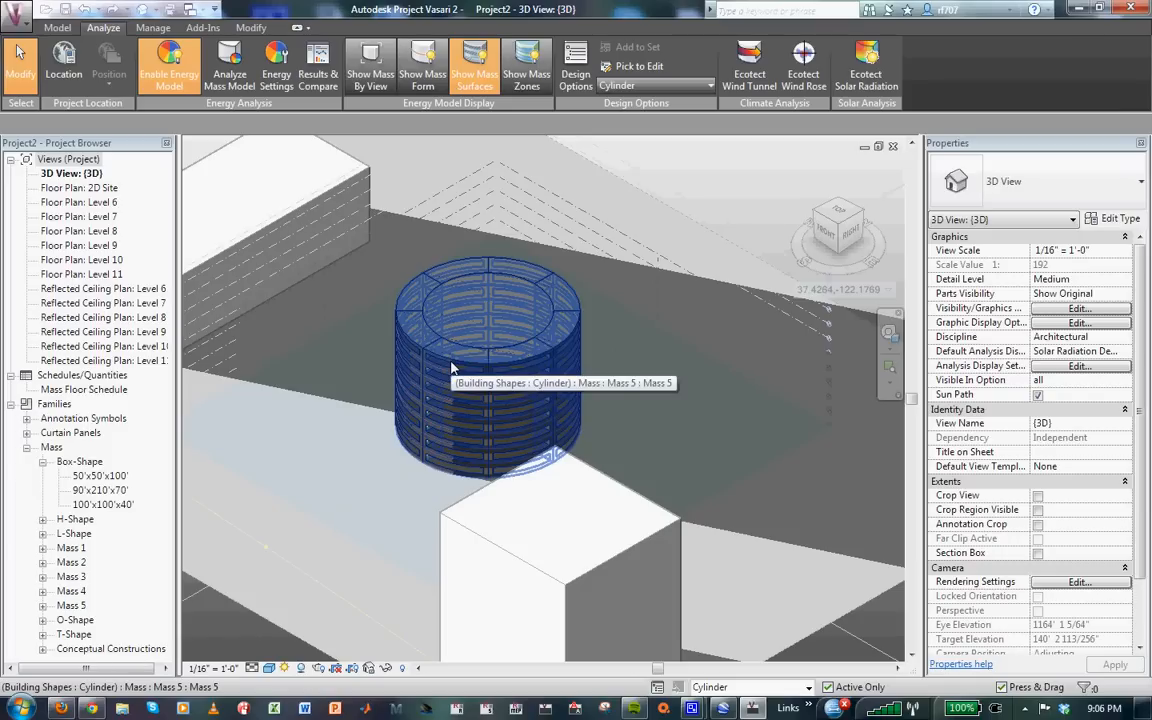
key(Tab)
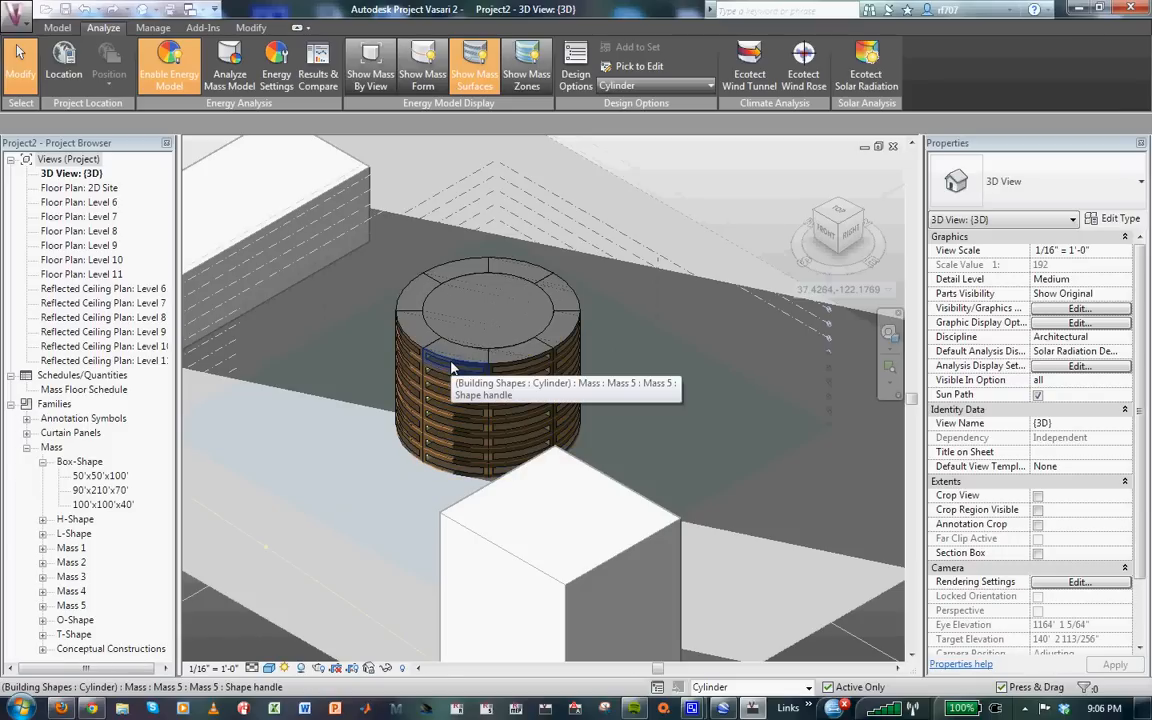
key(Tab)
key(Tab)
key(Tab)
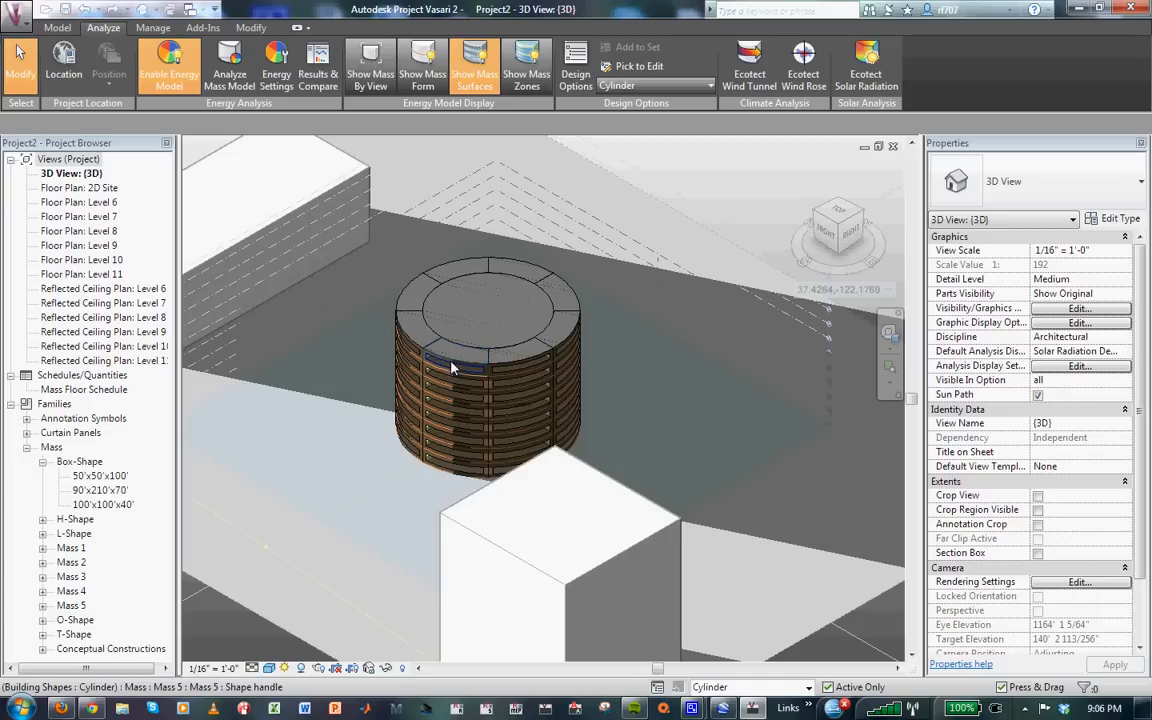
key(Tab)
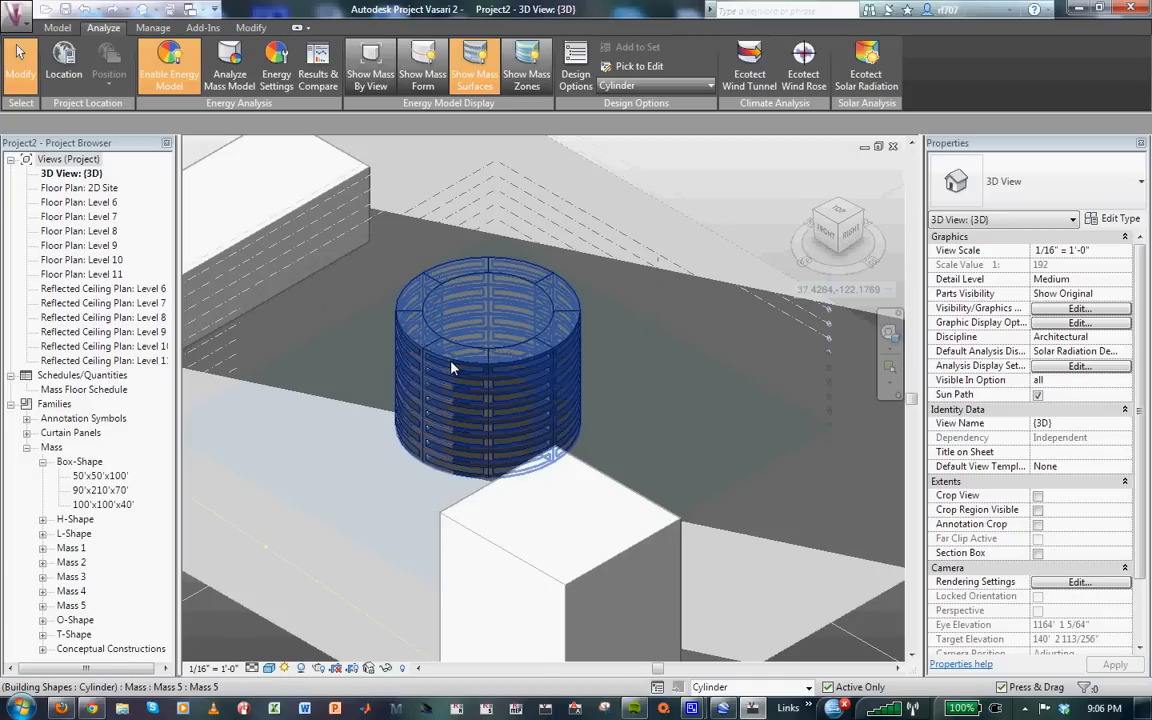
key(Tab)
click(452, 368)
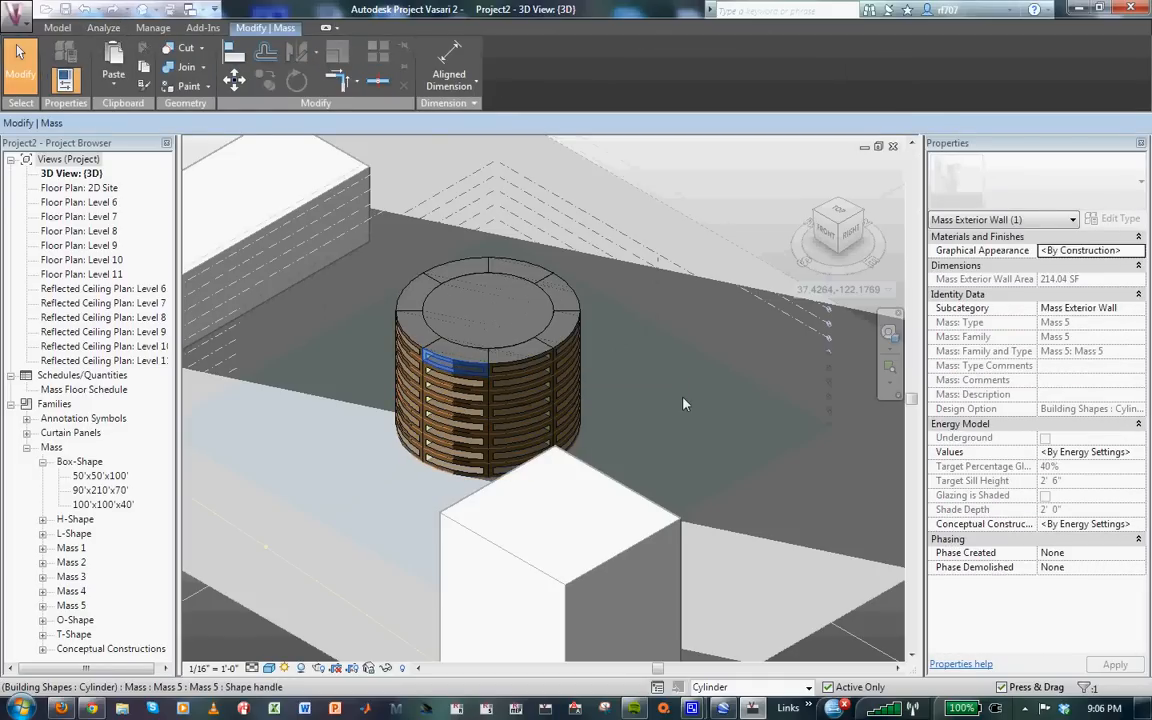
click(1132, 454)
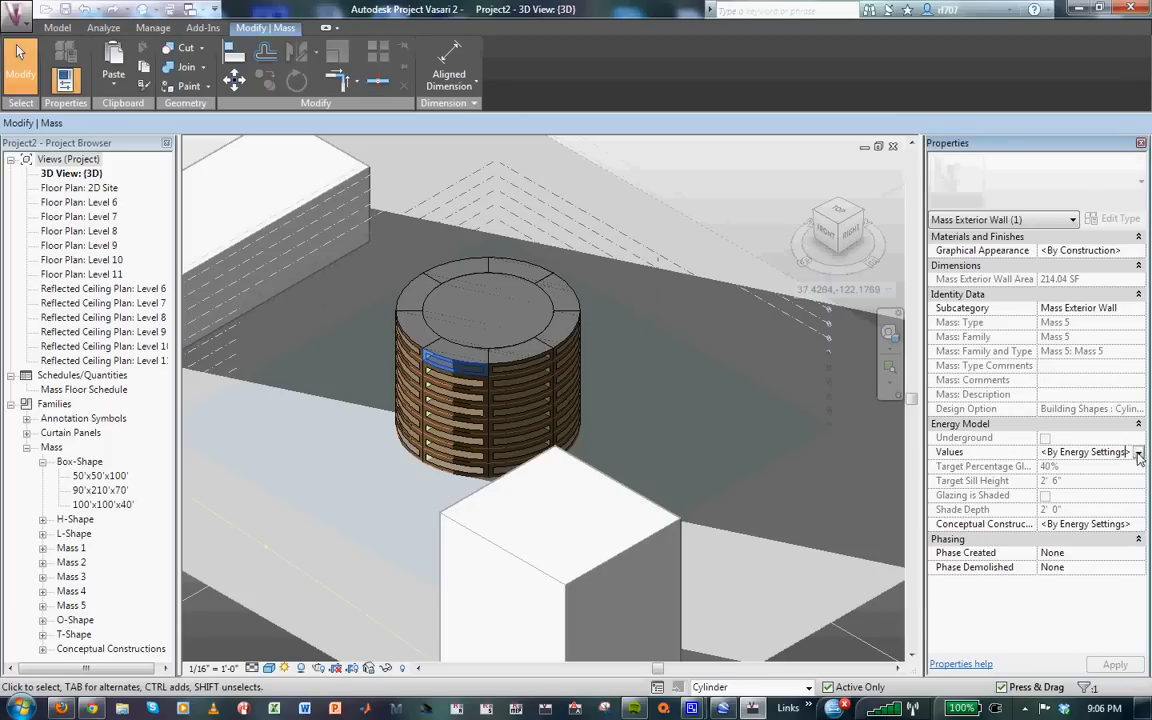
click(1138, 452)
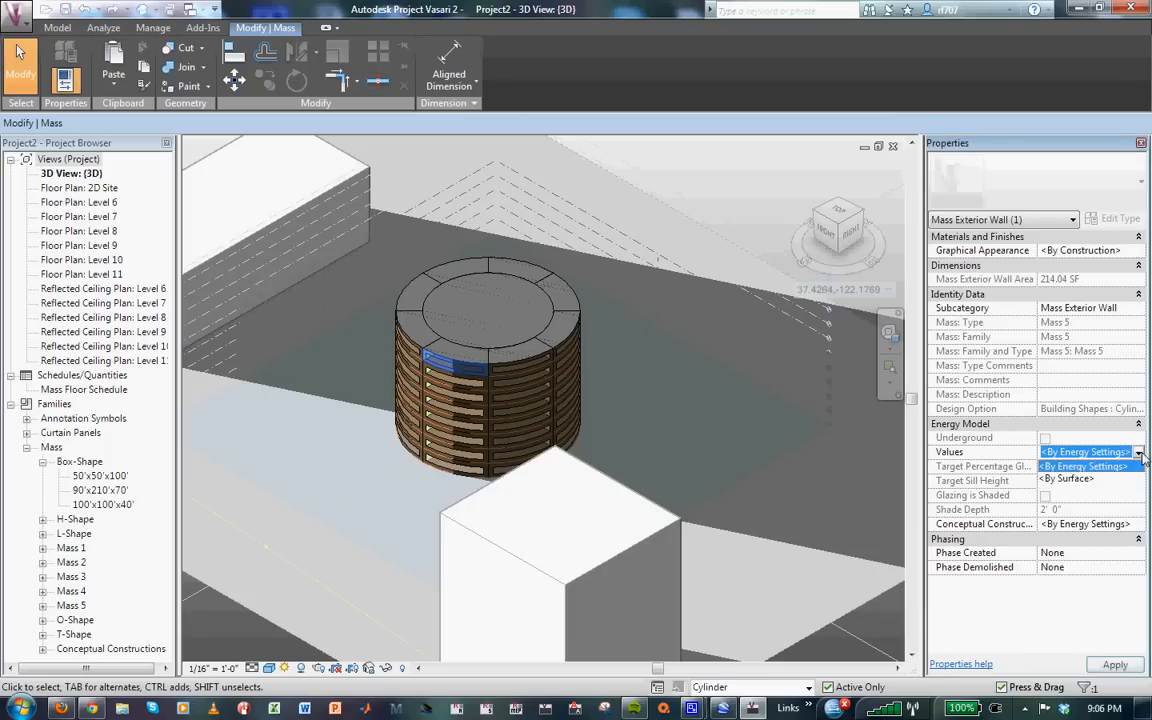
click(1072, 479)
click(1090, 467)
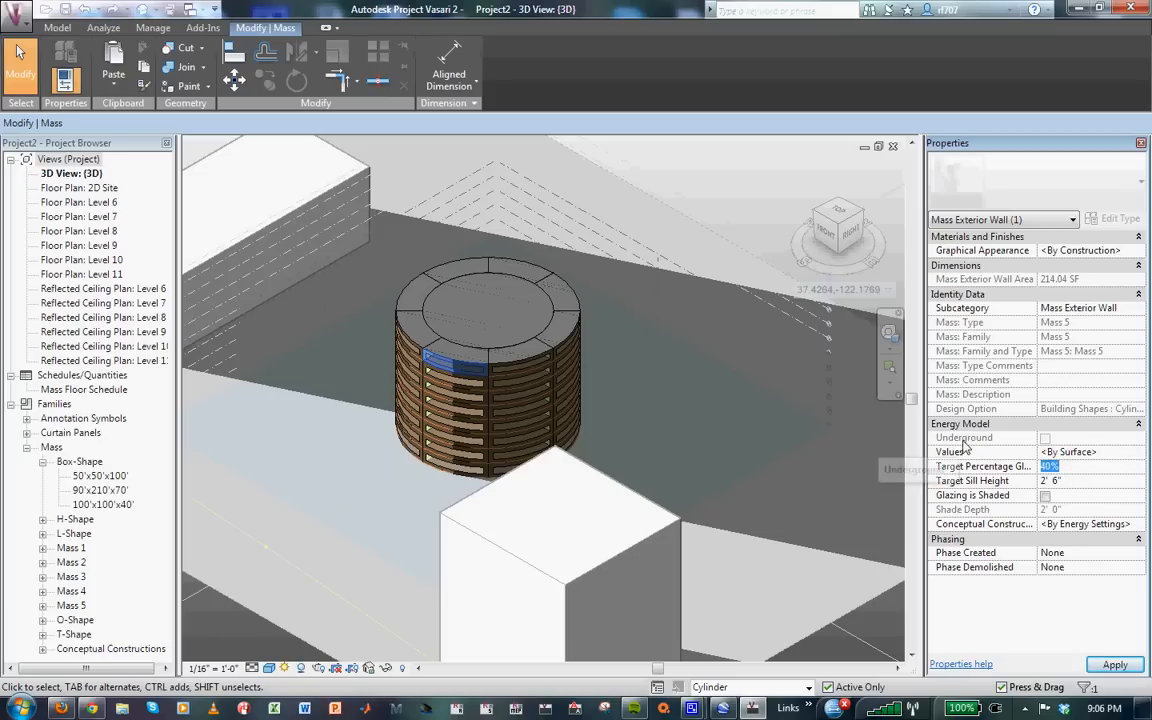
text(60)
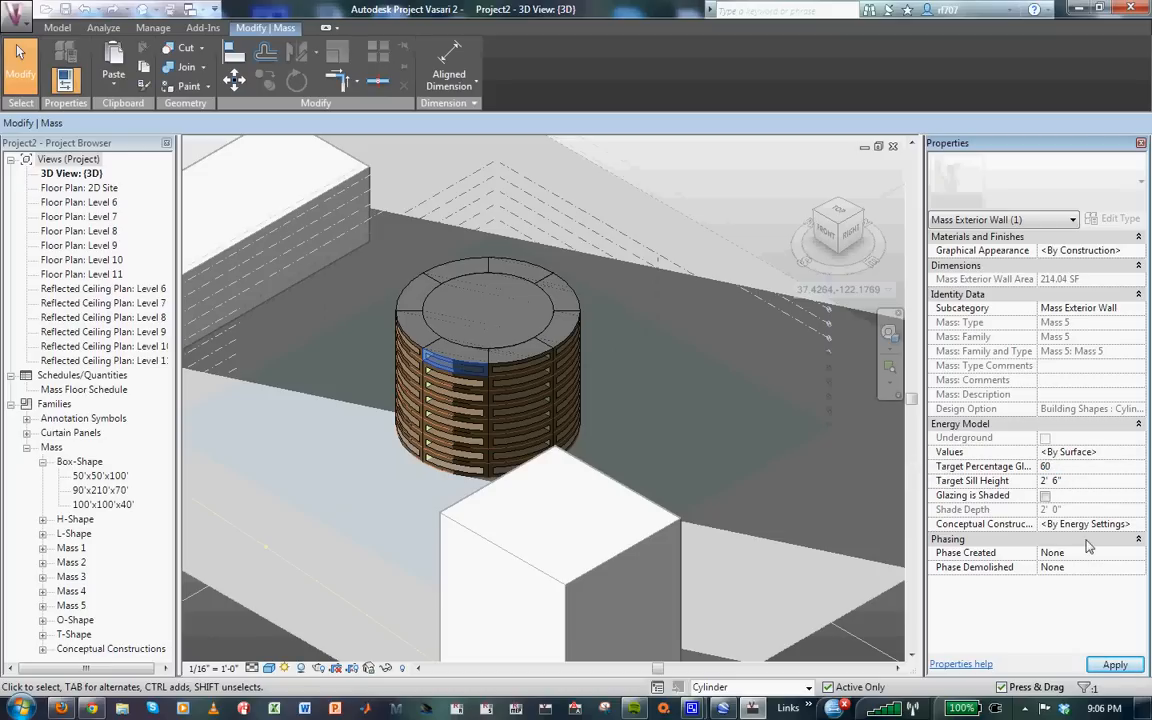
click(1125, 668)
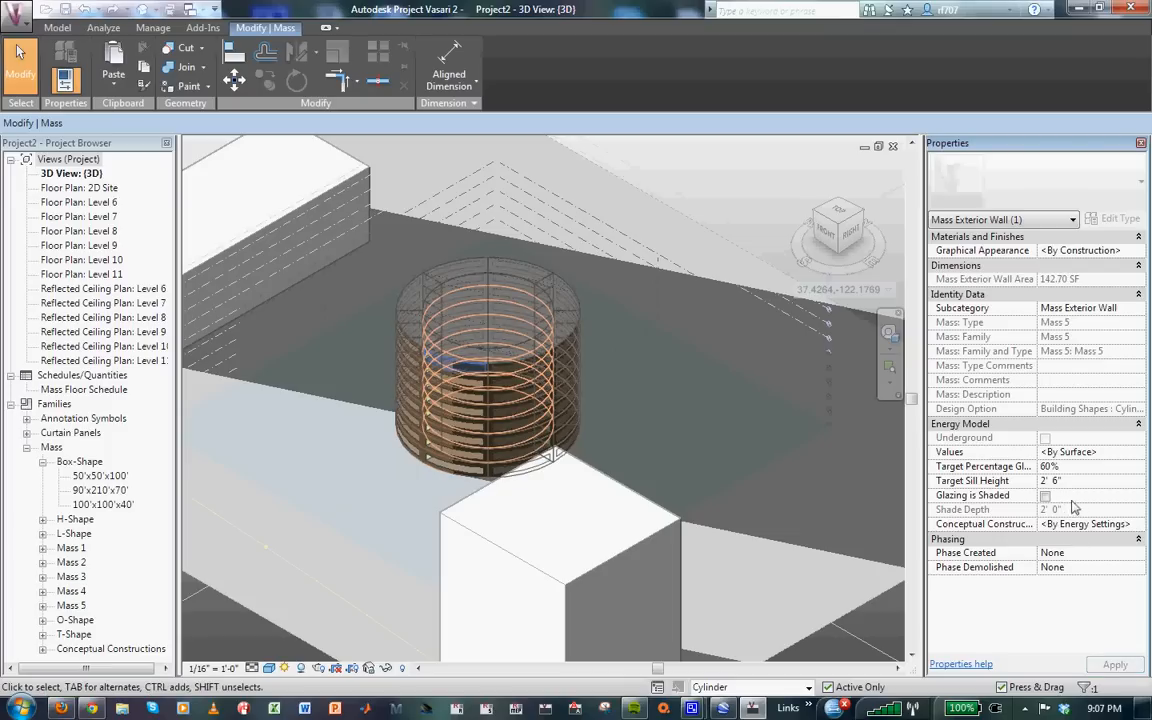
Shade the glazing of the selected top-floor wall panel with a shade depth of 3' 0" and deselect the panel.
click(1045, 496)
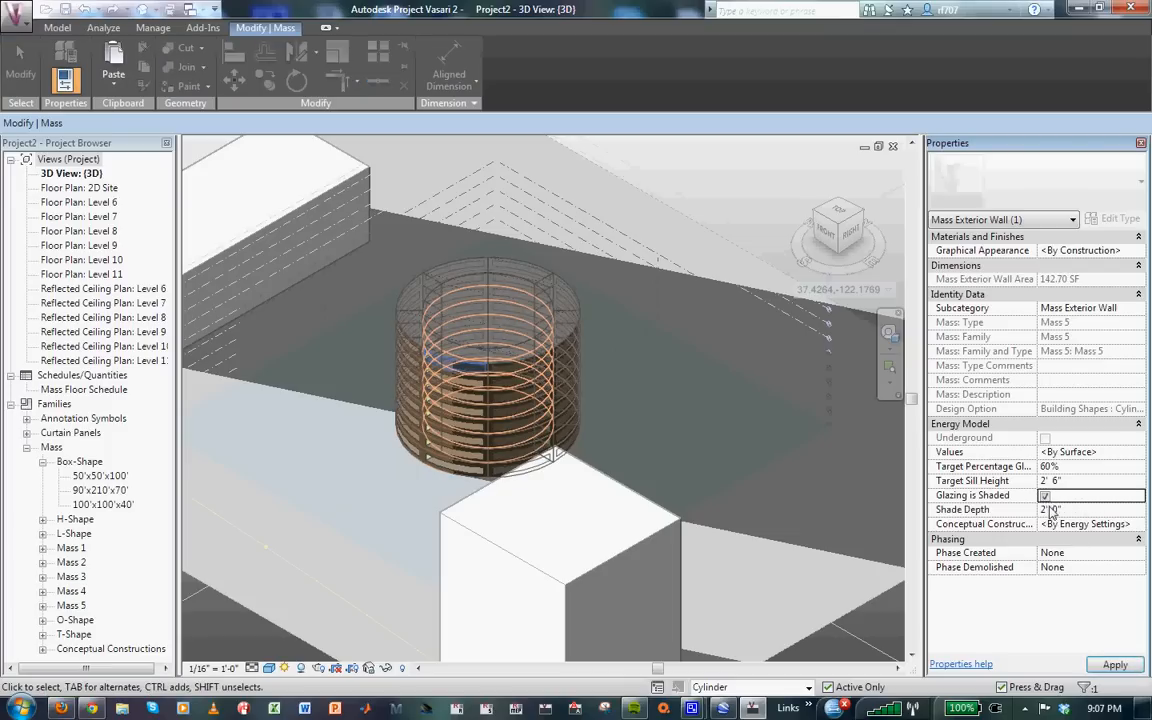
click(1075, 509)
double_click(1075, 509)
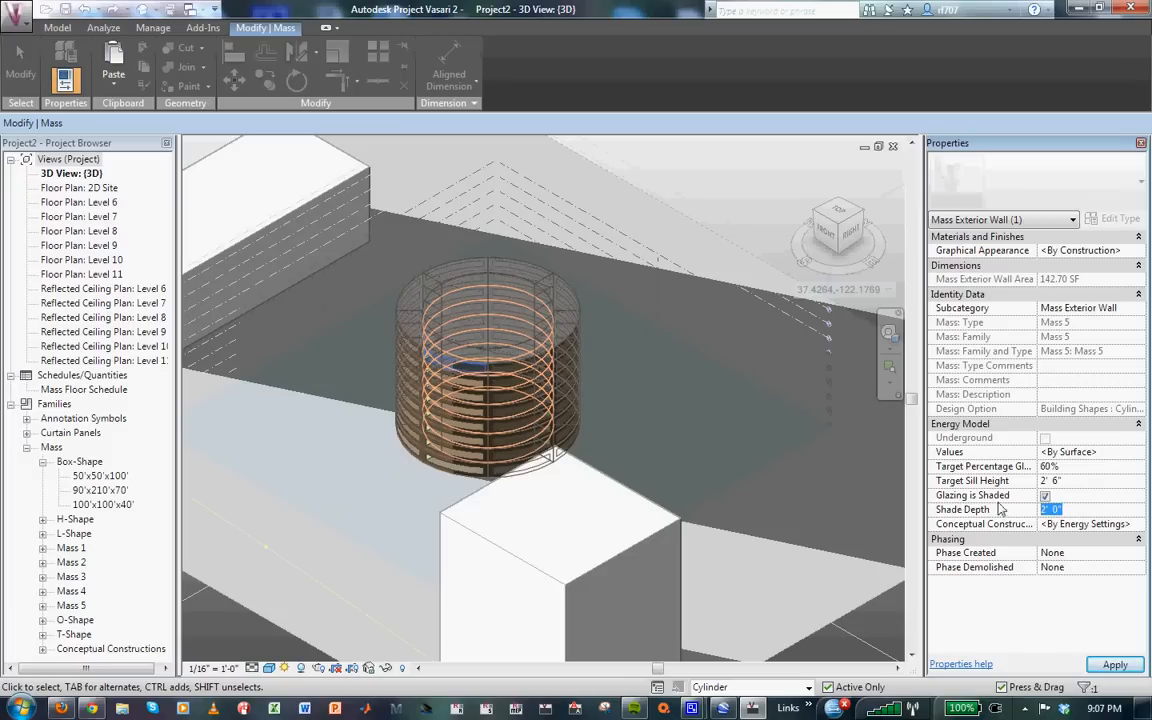
key(Return)
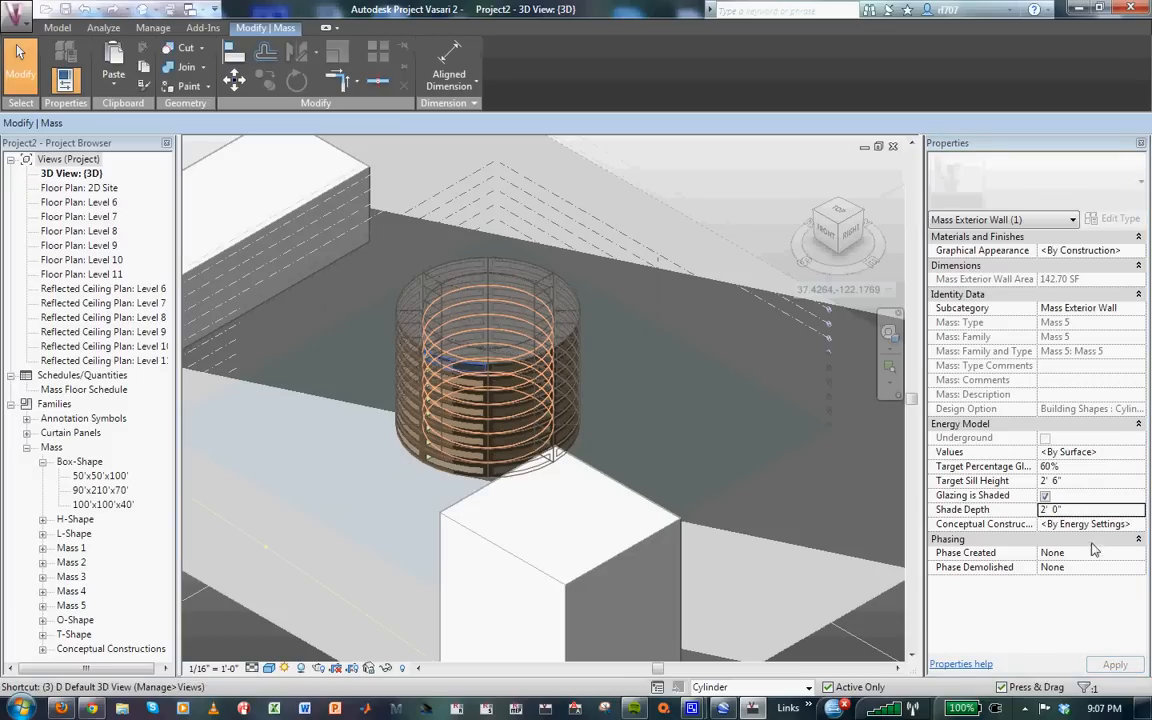
double_click(1070, 509)
text(3)
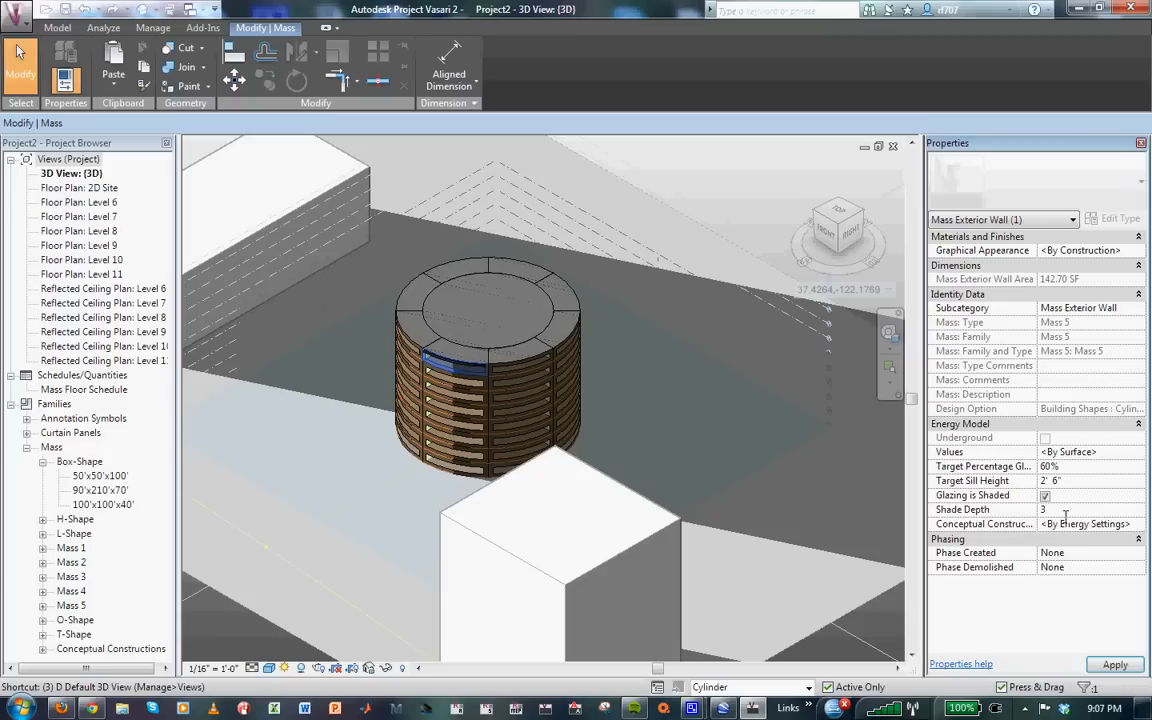
click(1112, 664)
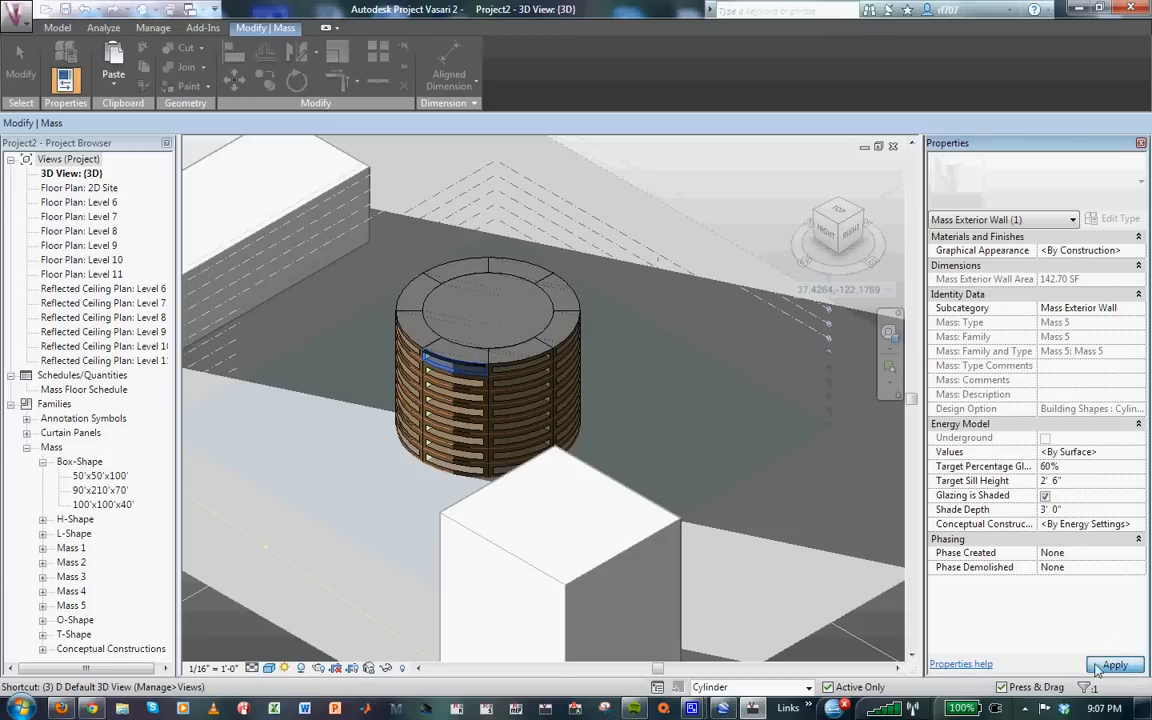
click(634, 334)
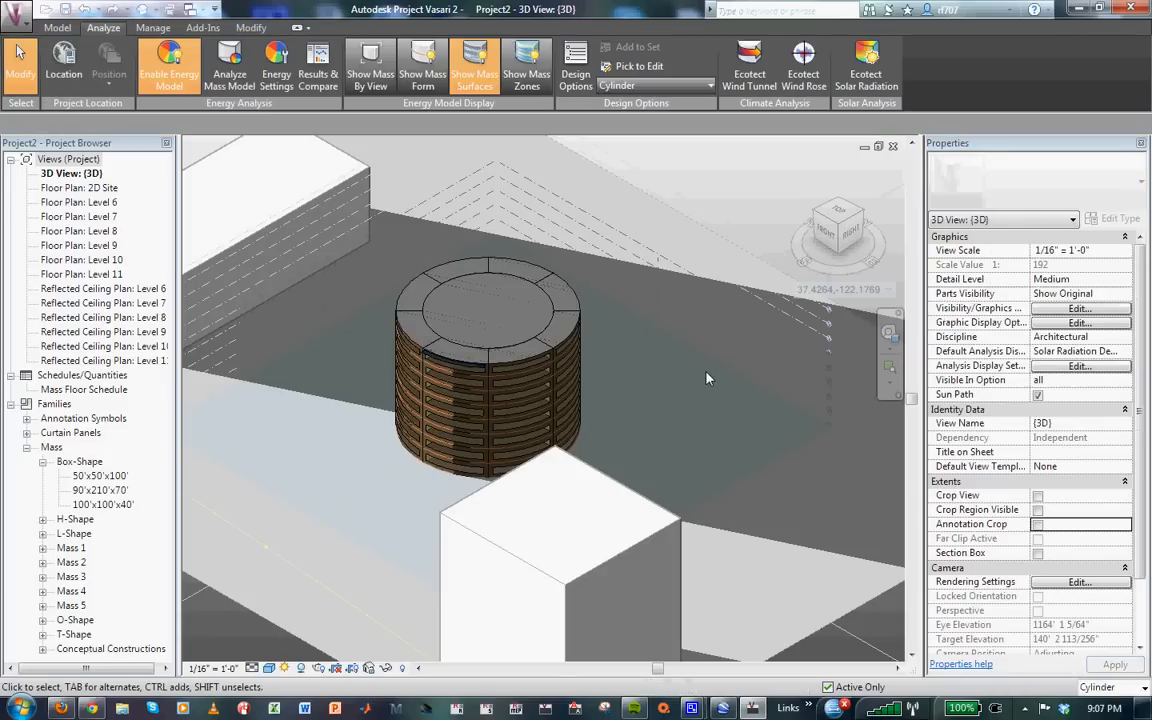
Run an energy analysis of the Cylinder option's mass model with the analysis name Cylinder.
scroll(495, 330, up, 2)
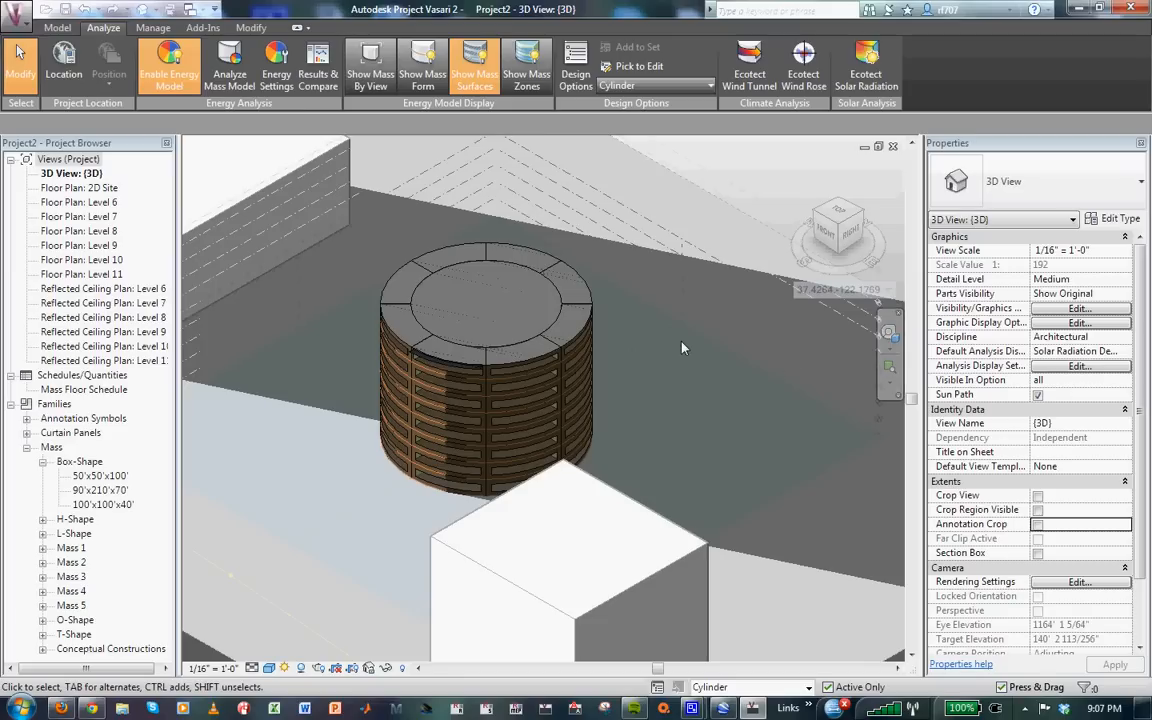
scroll(683, 347, down, 1)
scroll(683, 347, down, 1)
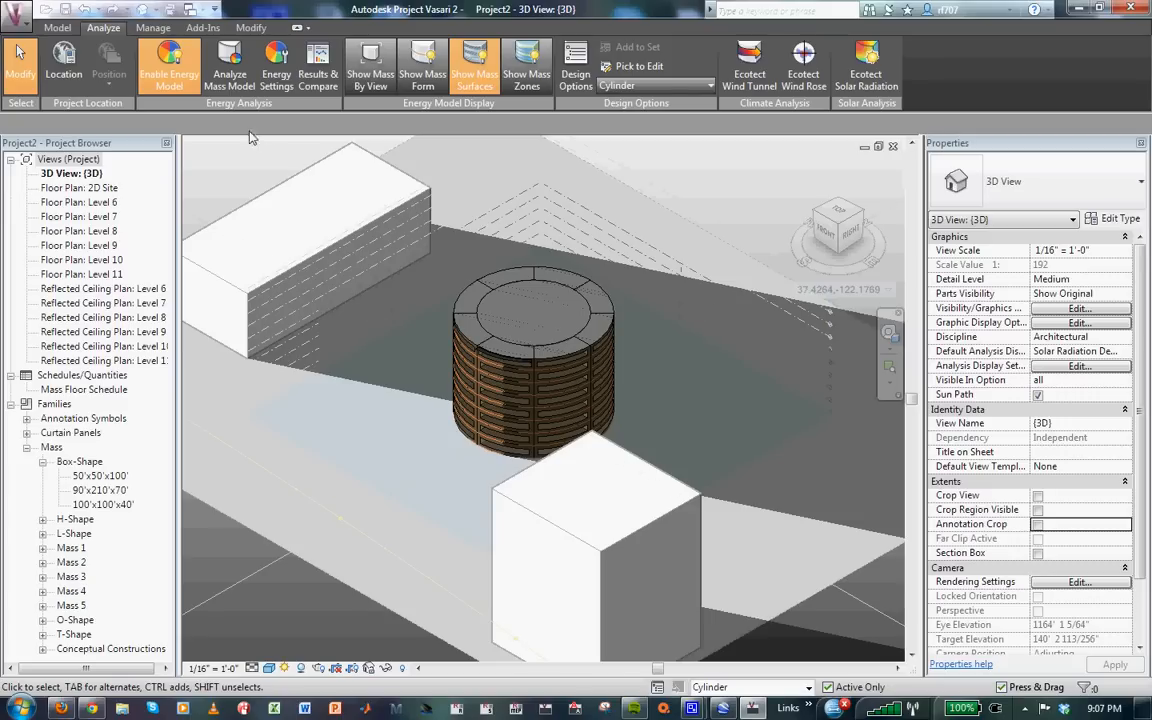
click(230, 70)
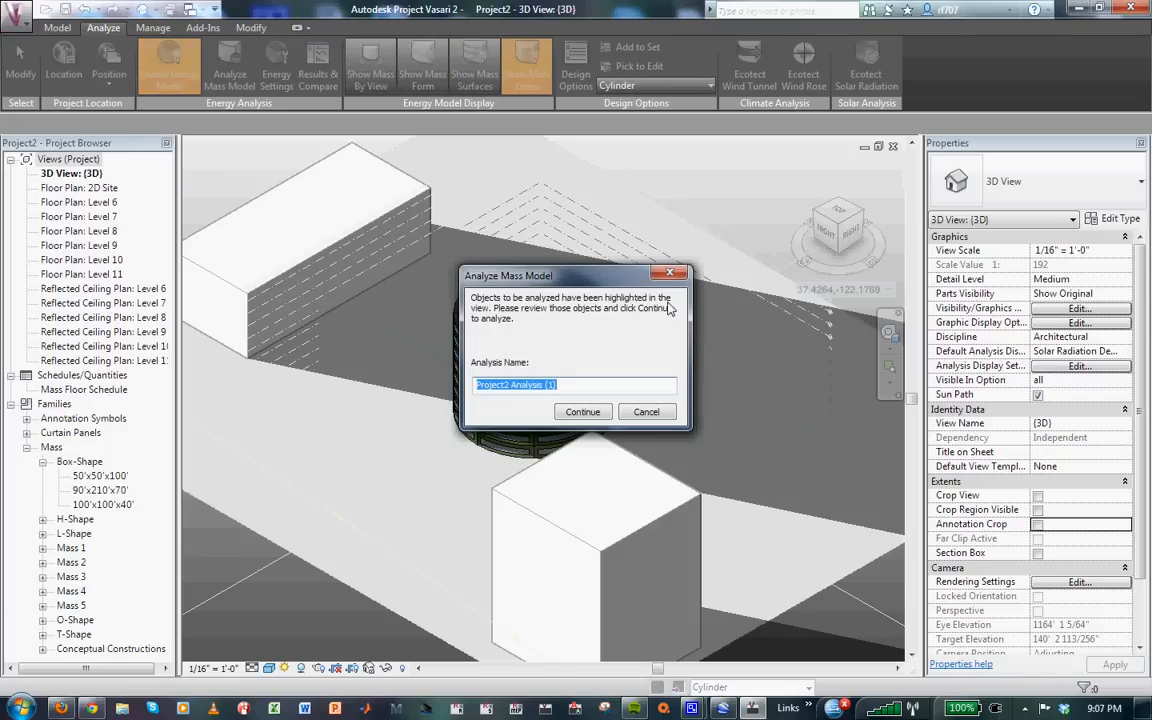
text(Cylinder)
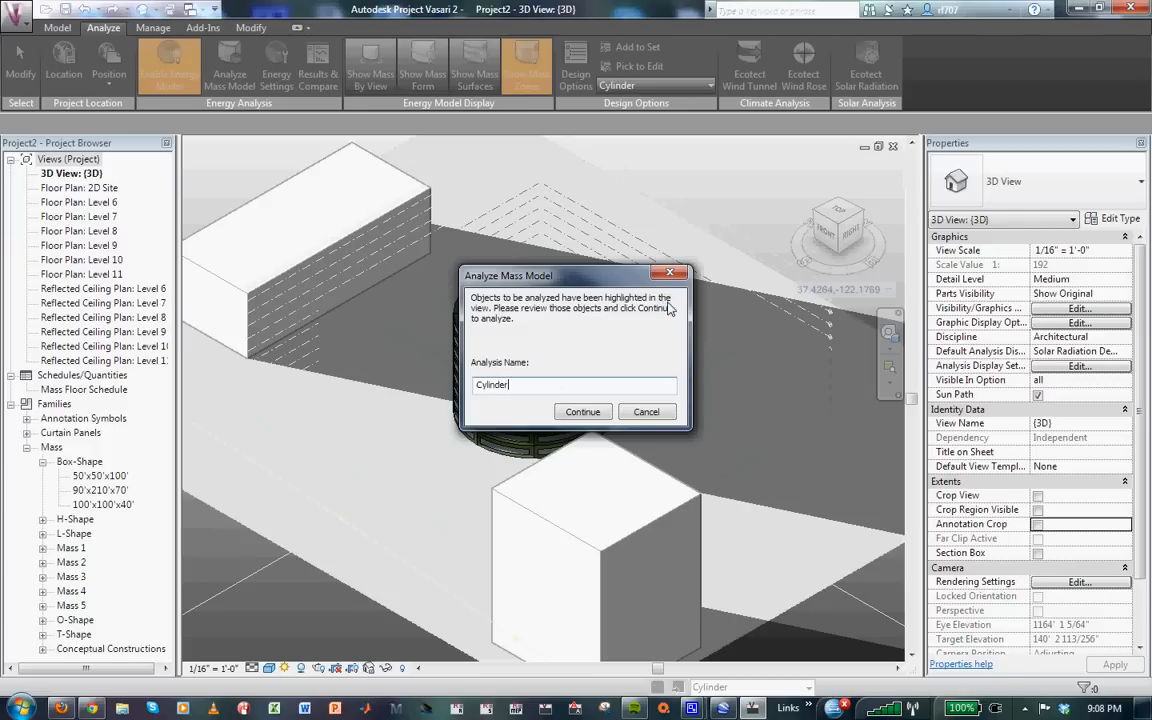
click(582, 412)
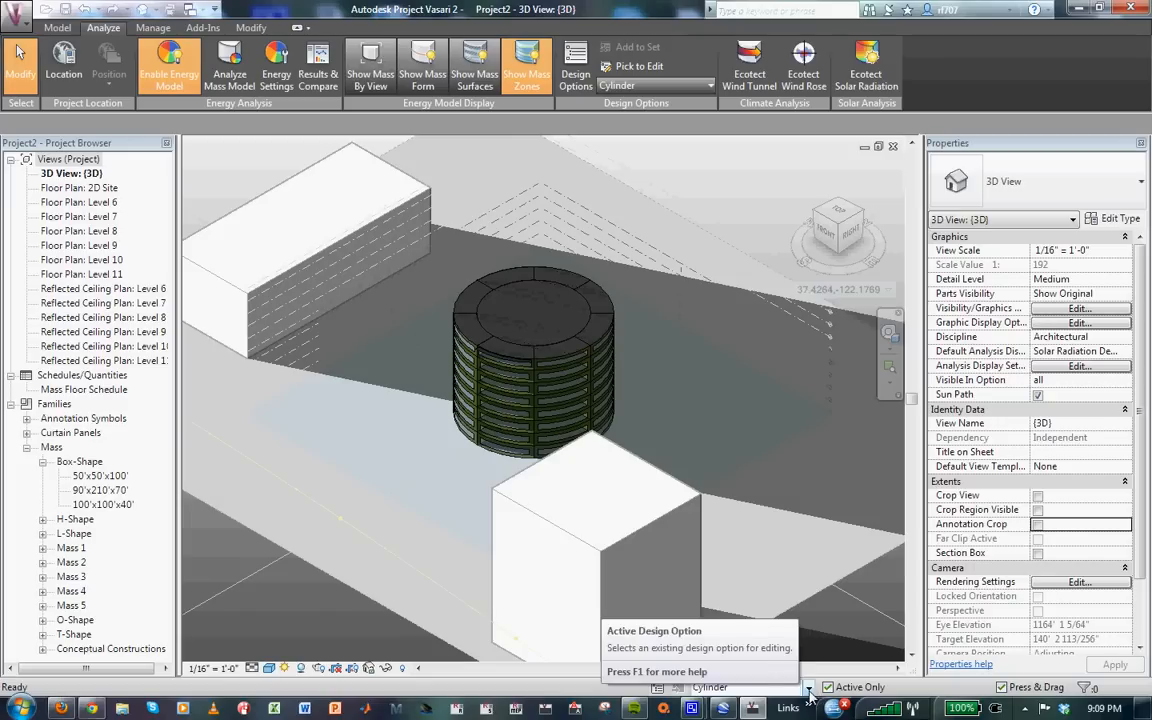
Make Tall Box the active design option and run an energy analysis of its mass model named Tall Box.
click(808, 688)
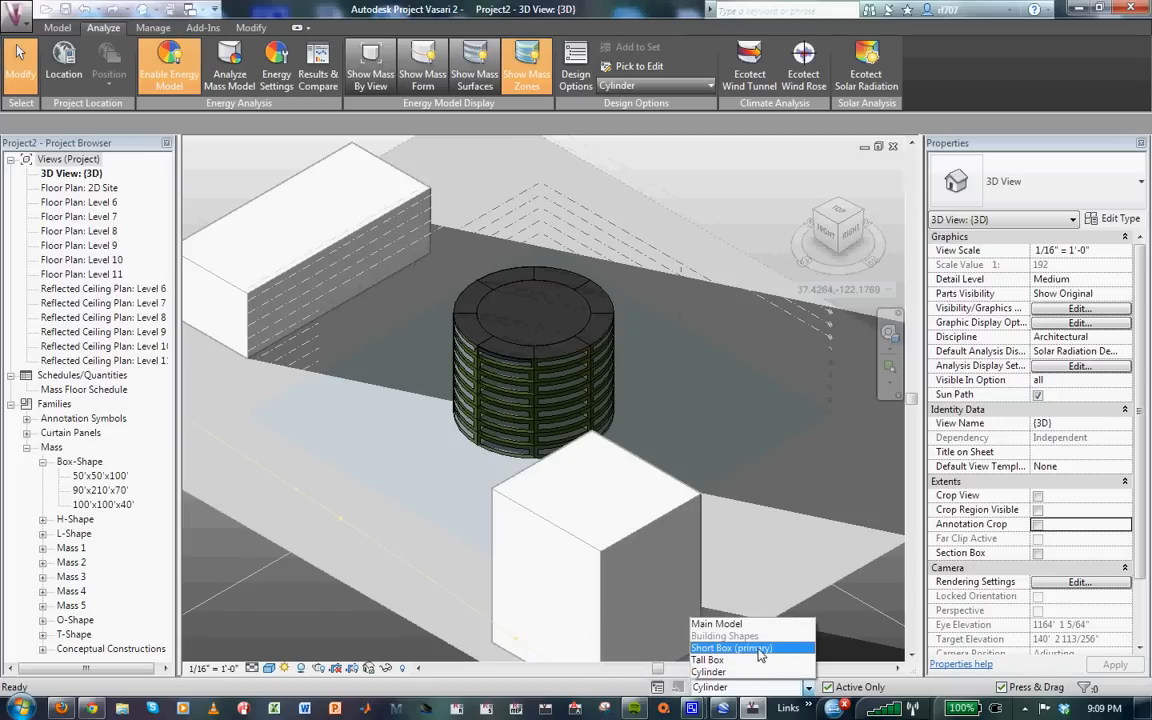
click(750, 661)
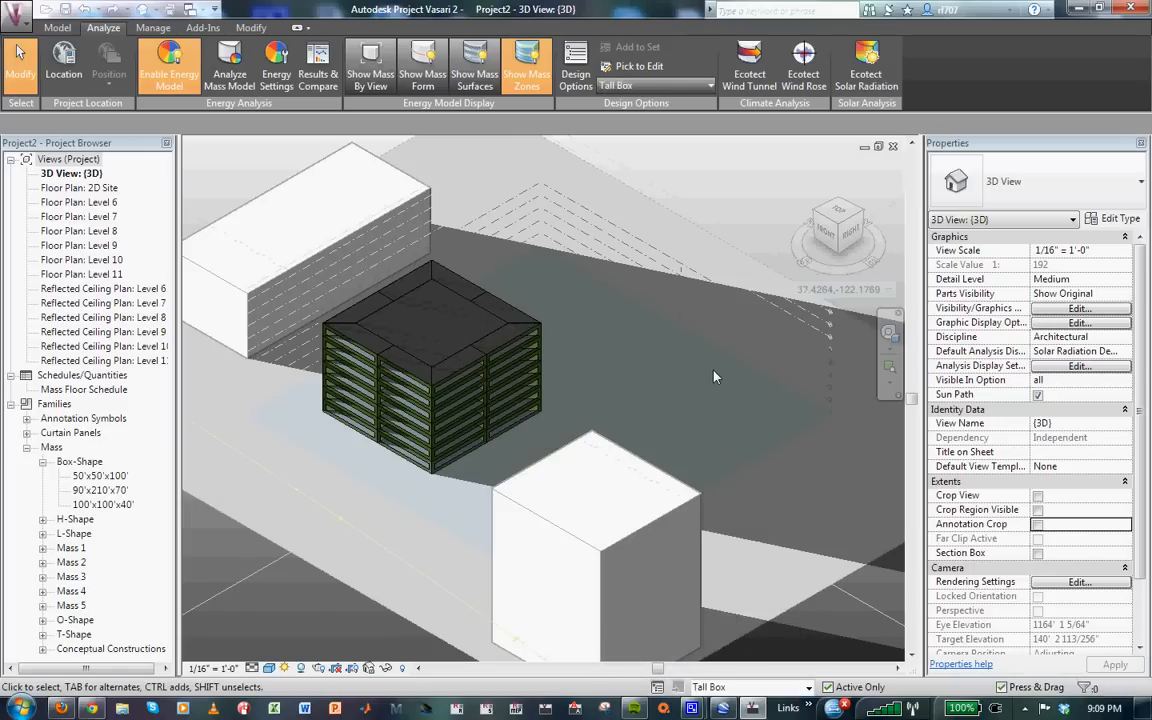
click(231, 73)
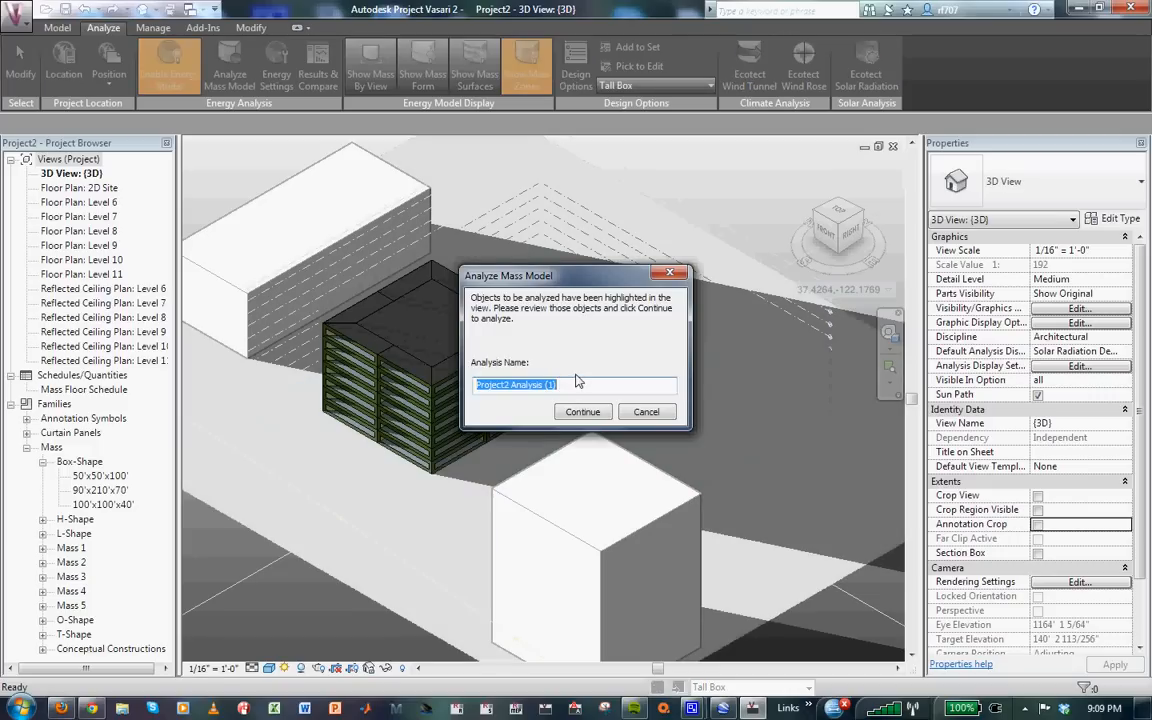
text(Tall)
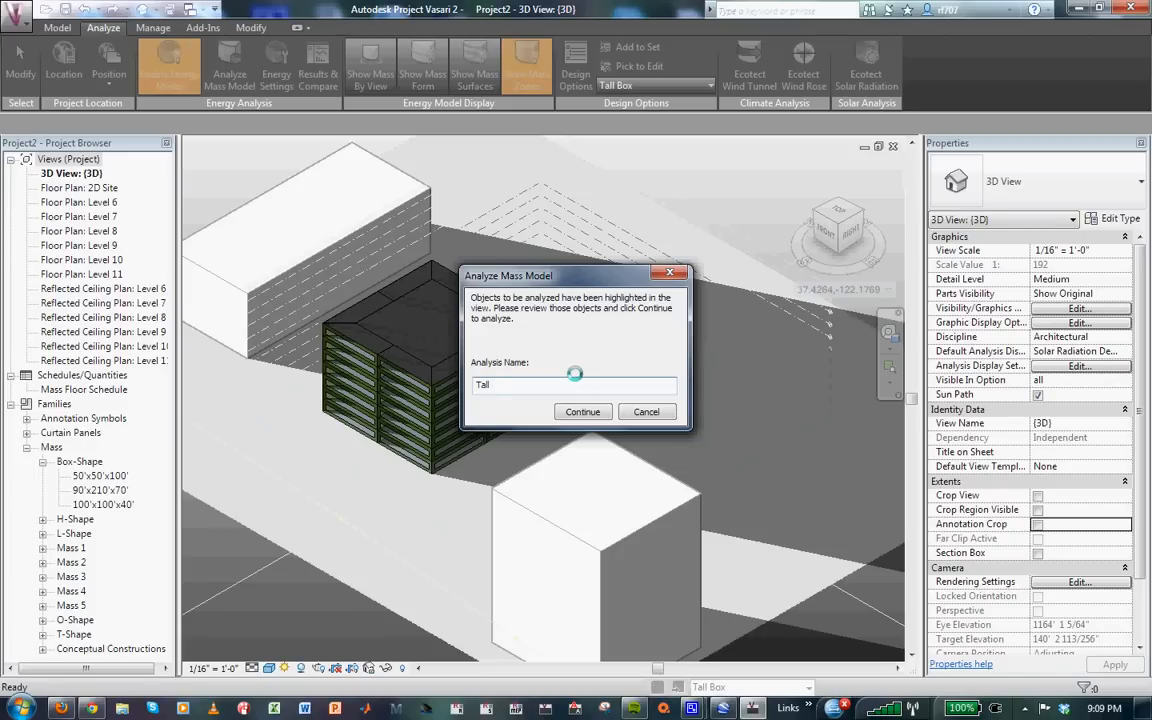
text( Box)
click(582, 412)
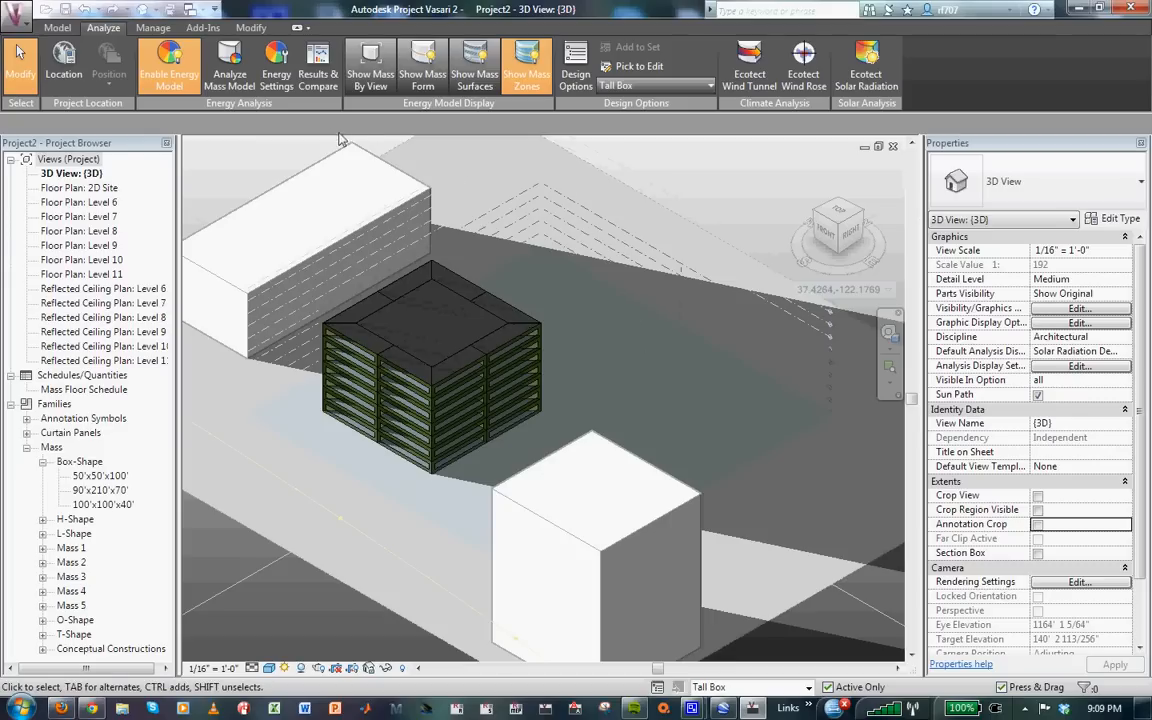
Bring up the energy analysis results and select the Tall Box and Cylinder analyses together for comparison.
click(318, 77)
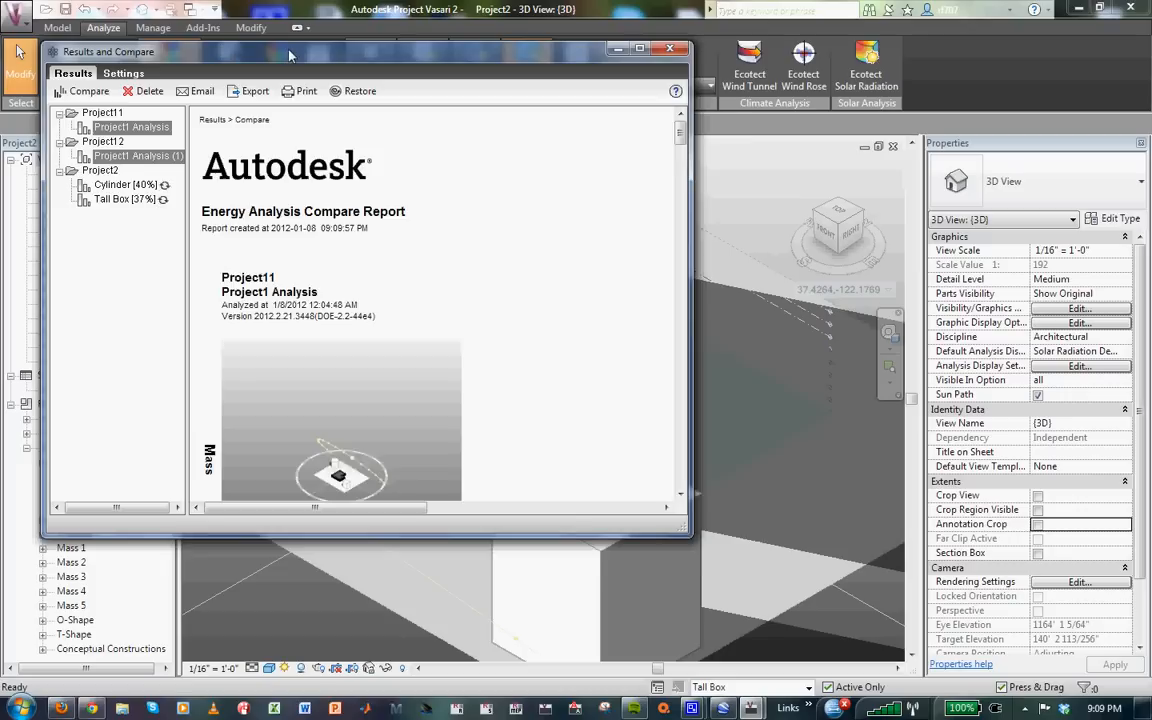
drag(290, 55, 484, 107)
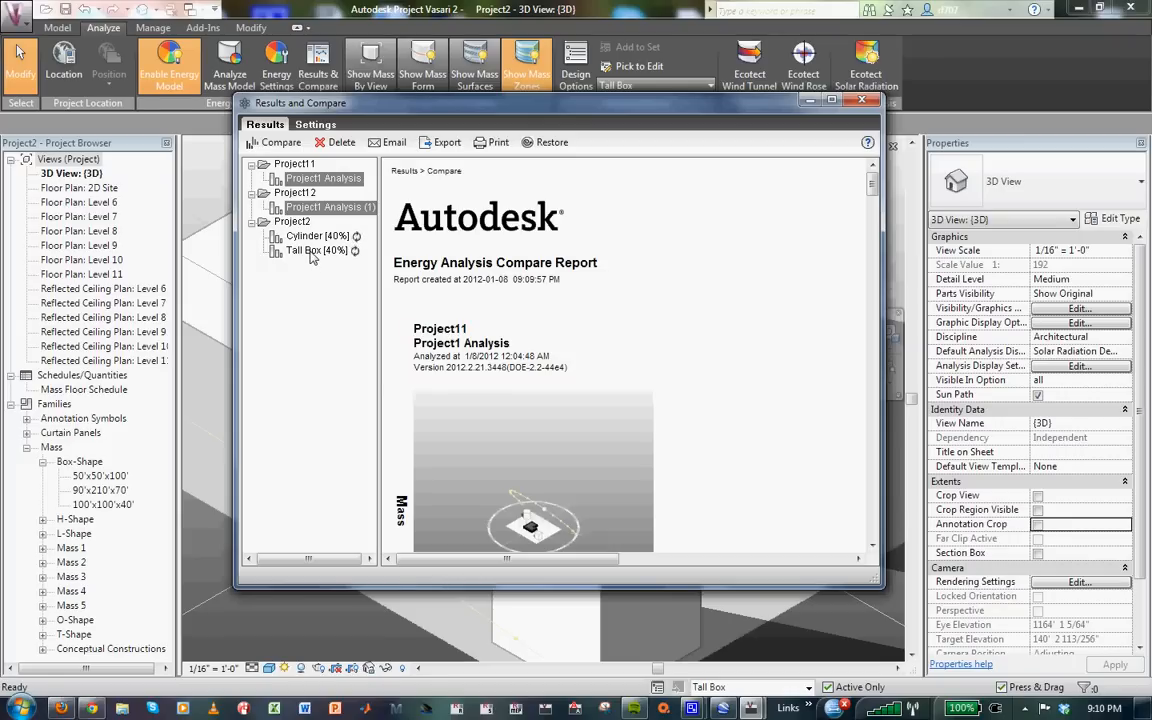
click(311, 253)
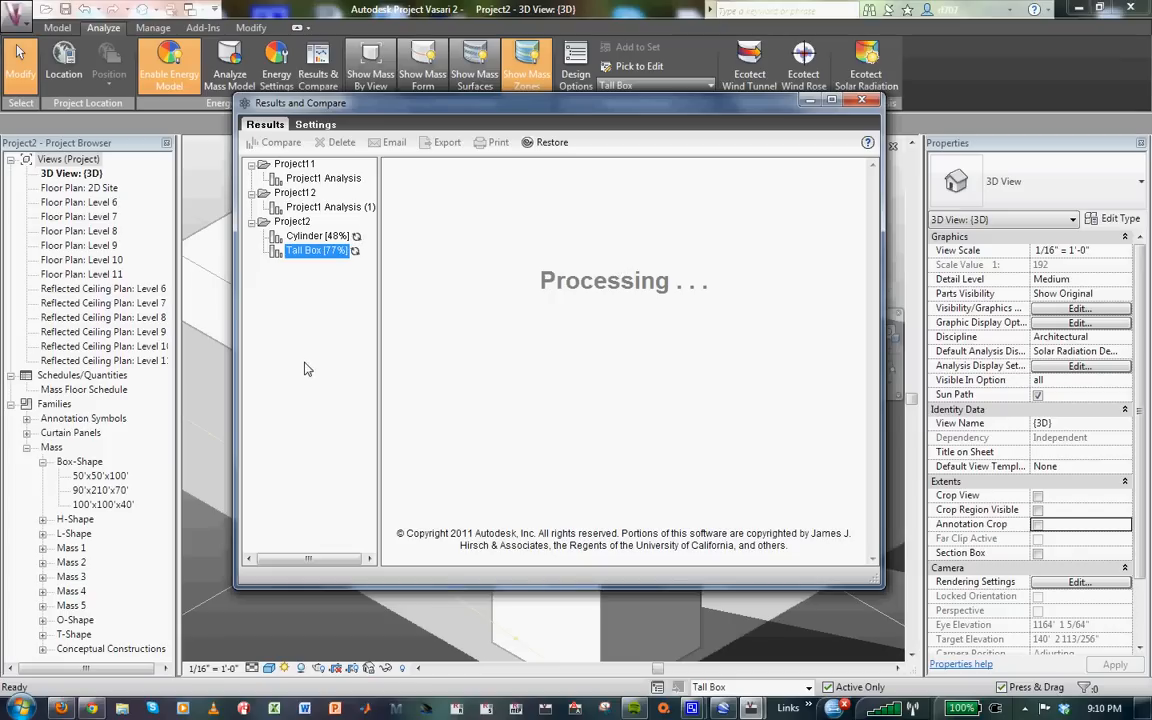
ctrl+click(320, 236)
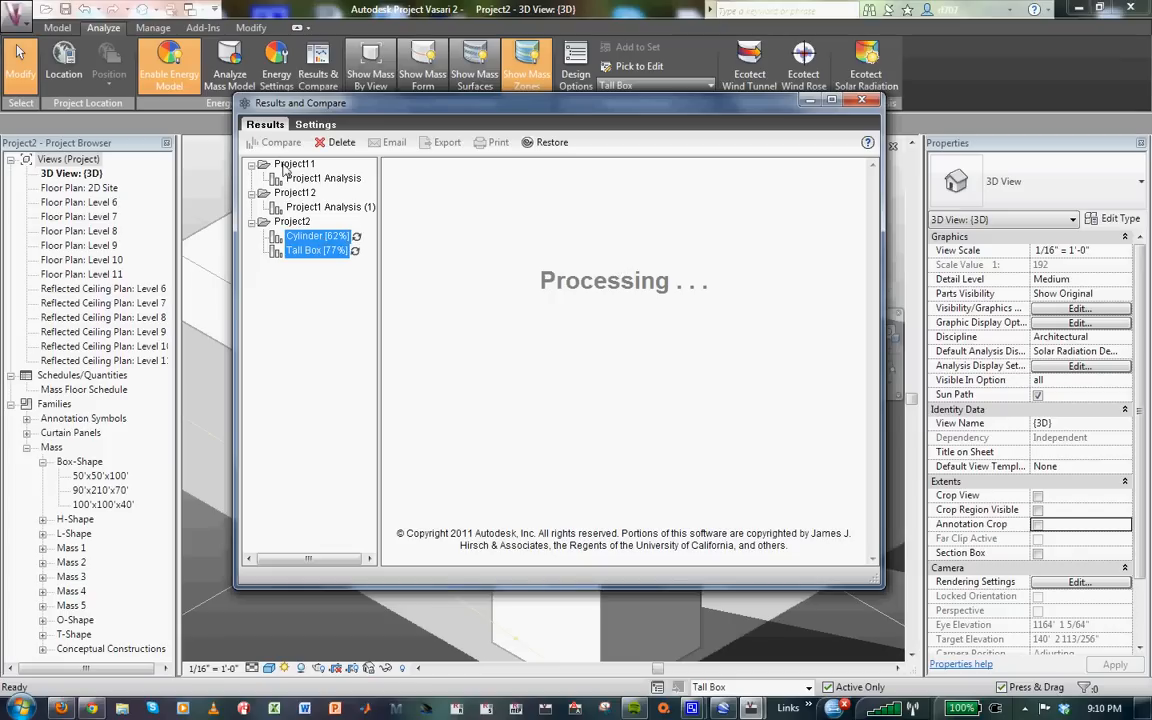